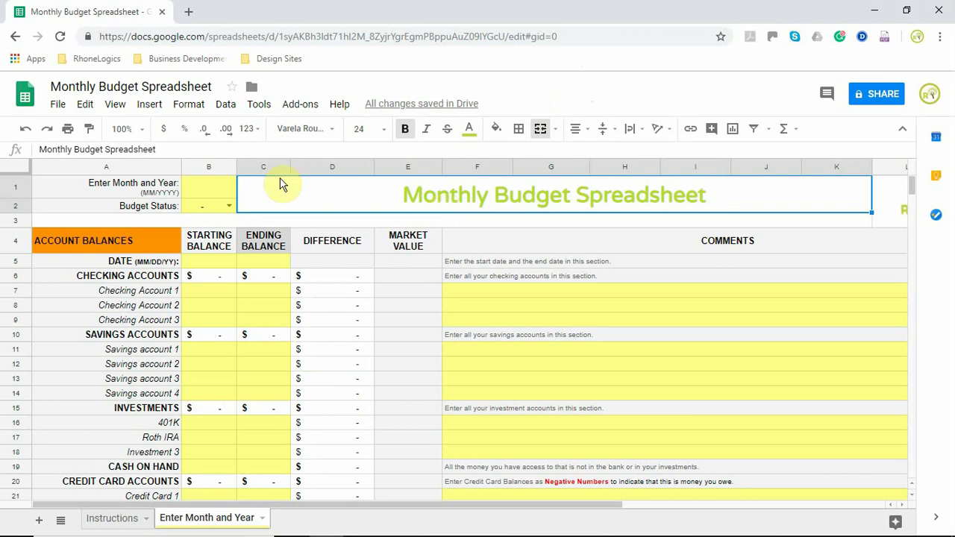
Step: Examine the month and year cell, the budget status cell, and the Account Balances section down to its two net worth rows
left_click(209, 188)
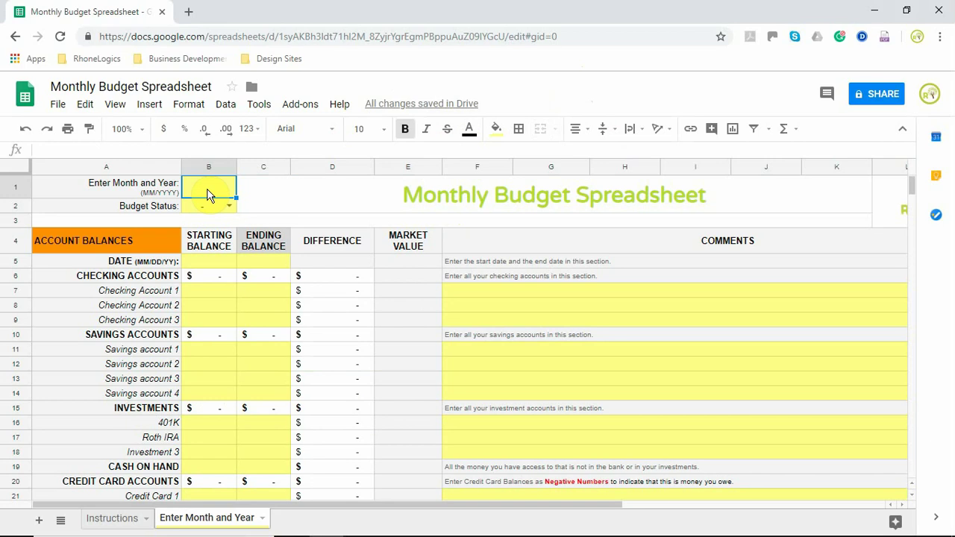
left_click(208, 212)
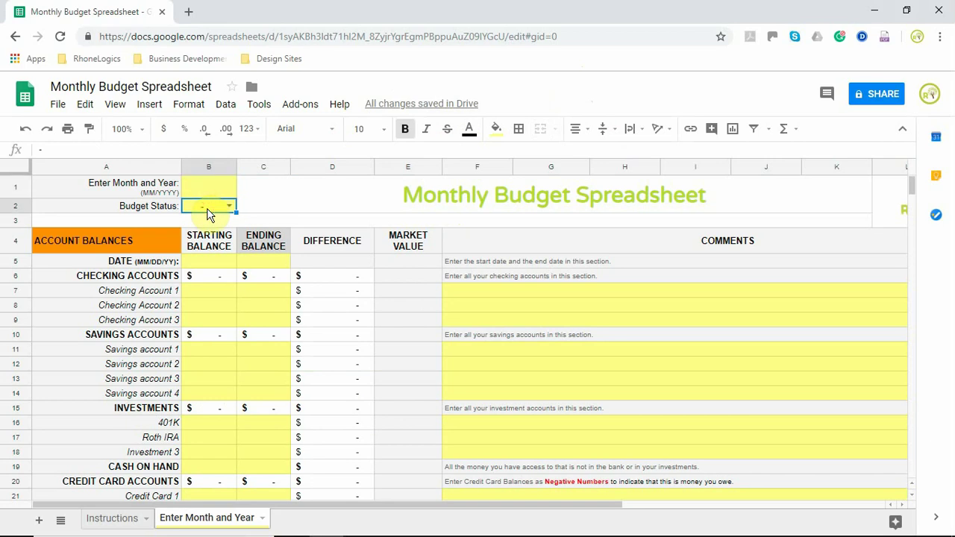
left_click(64, 248)
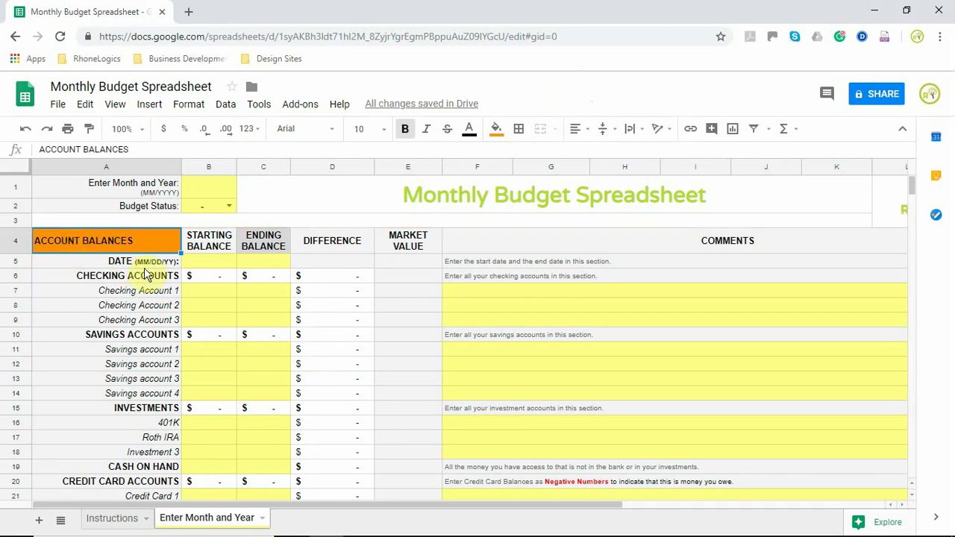
scroll(149, 306, "down", 5)
scroll(151, 306, "down", 2)
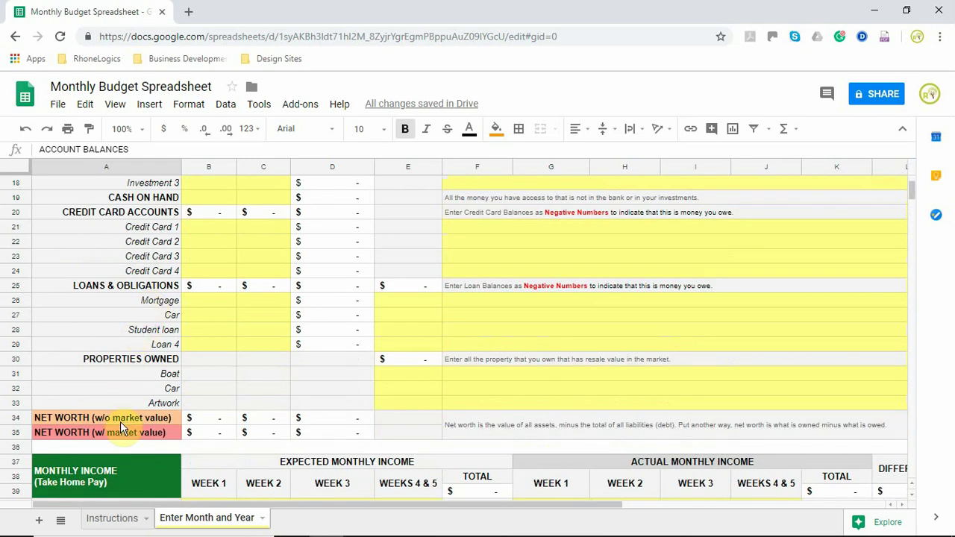
left_click(77, 420)
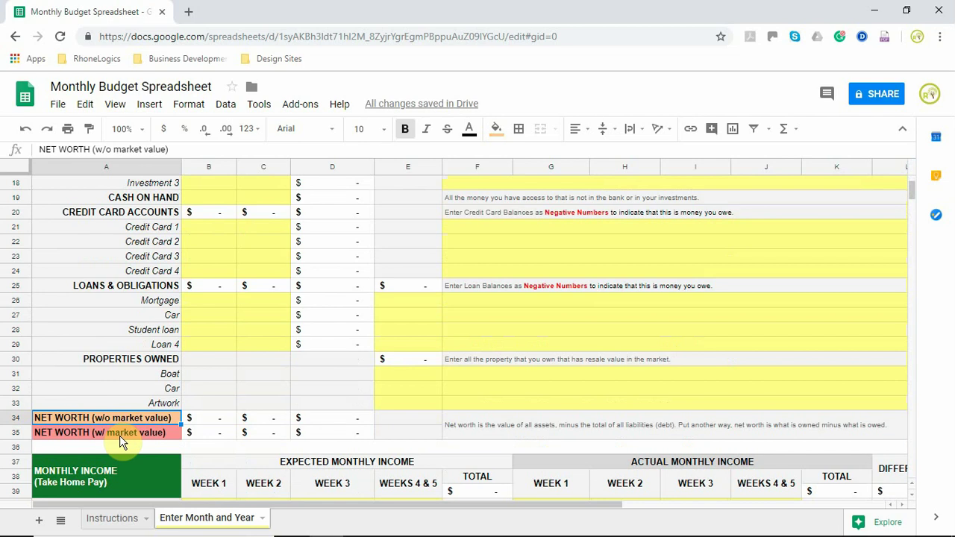
left_click(120, 441)
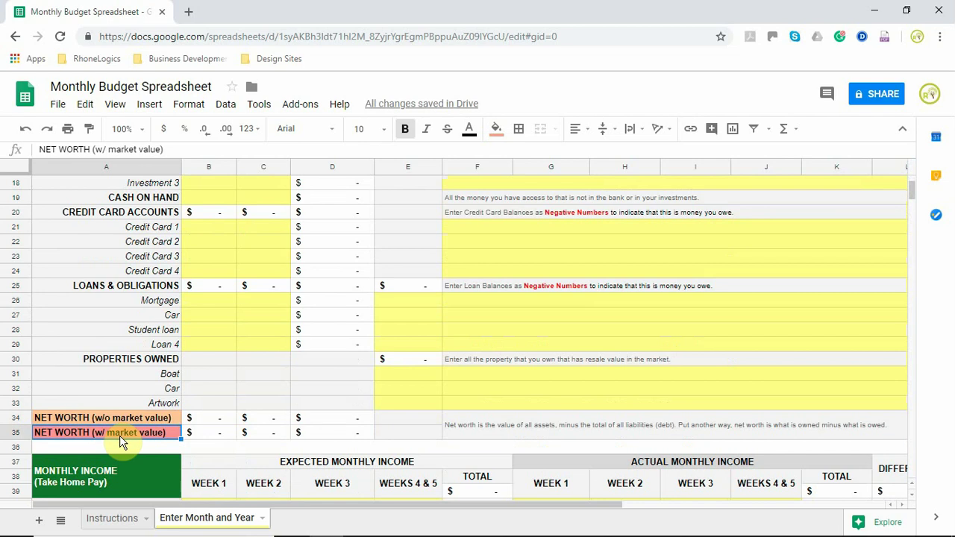
Step: Review the Monthly Income, This Month's Budget, and Income & Budget Comparison sections of the budget sheet
scroll(121, 441, "down", 3)
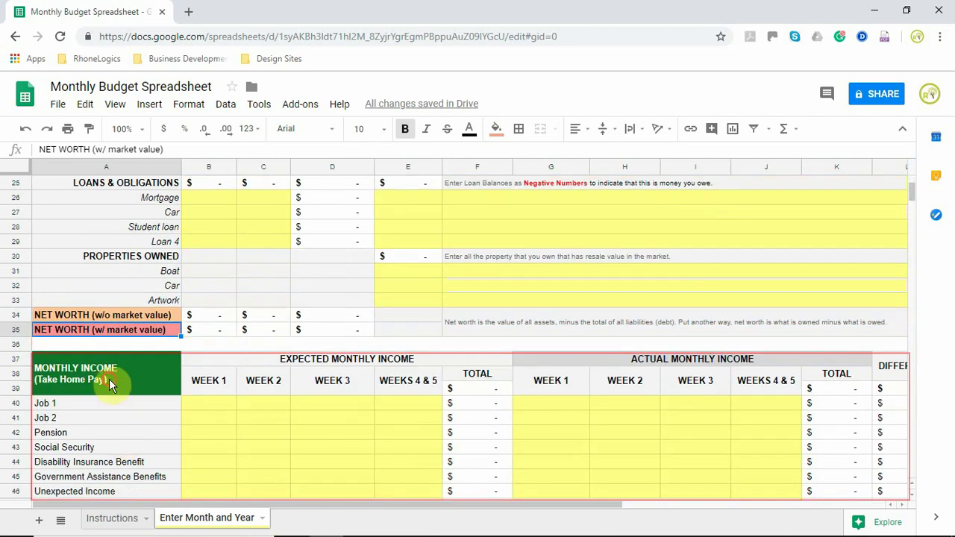
left_click(109, 379)
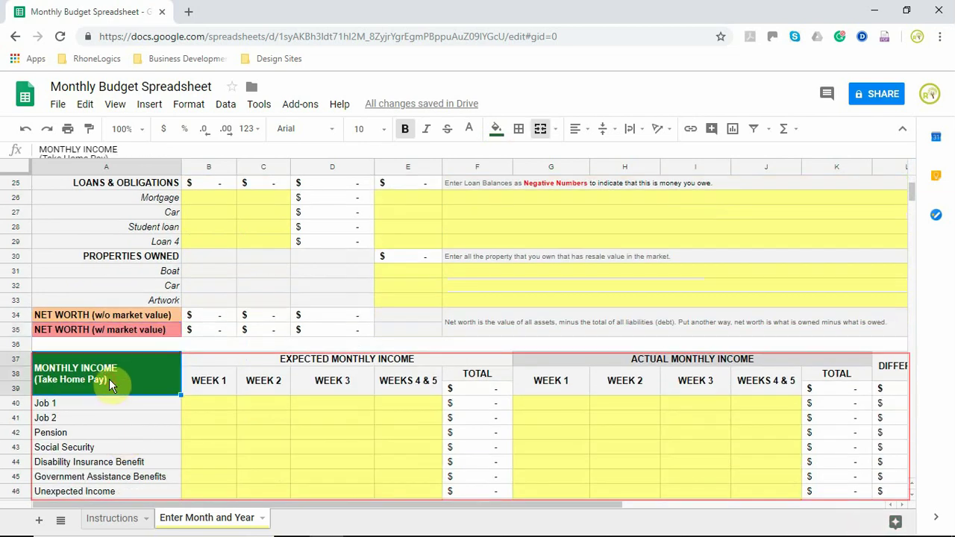
scroll(109, 379, "down", 2)
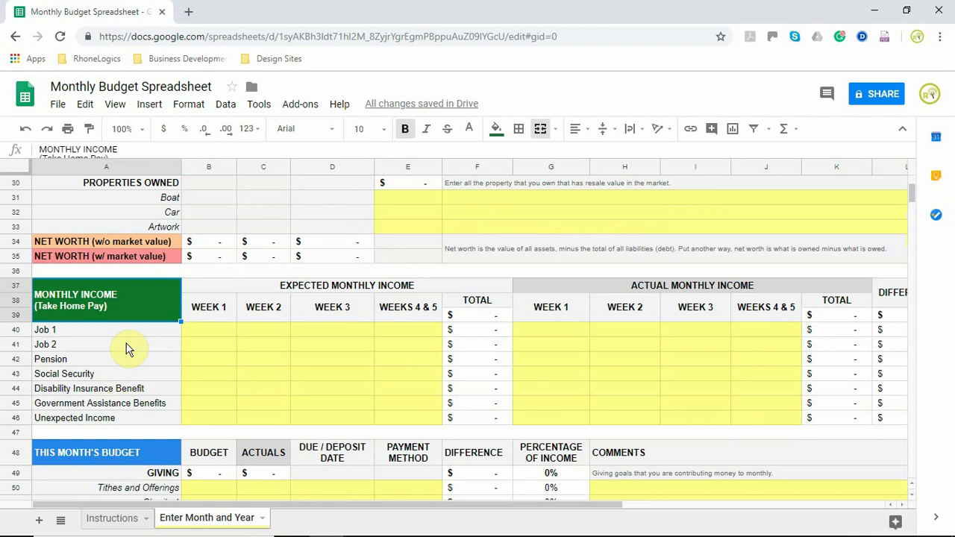
scroll(126, 344, "down", 4)
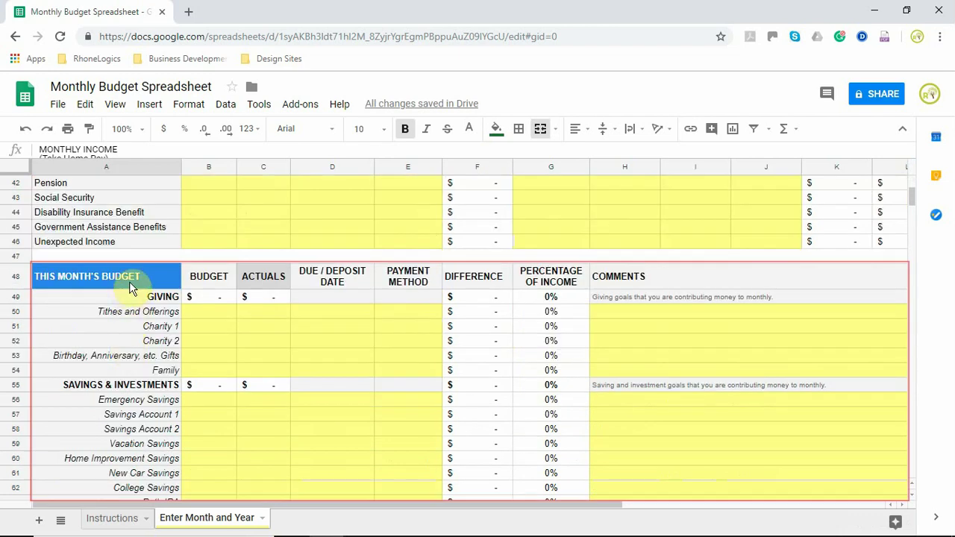
left_click(130, 286)
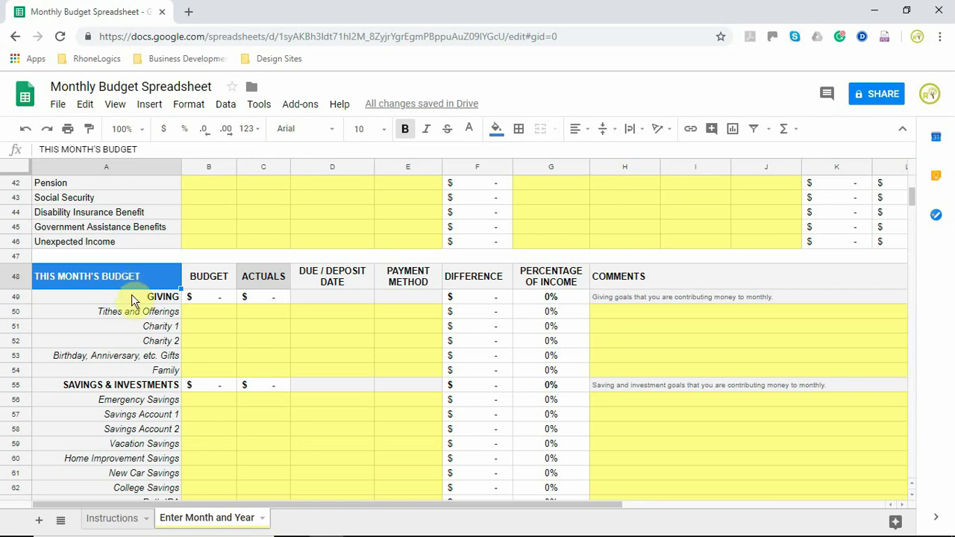
scroll(132, 295, "down", 6)
scroll(133, 303, "down", 13)
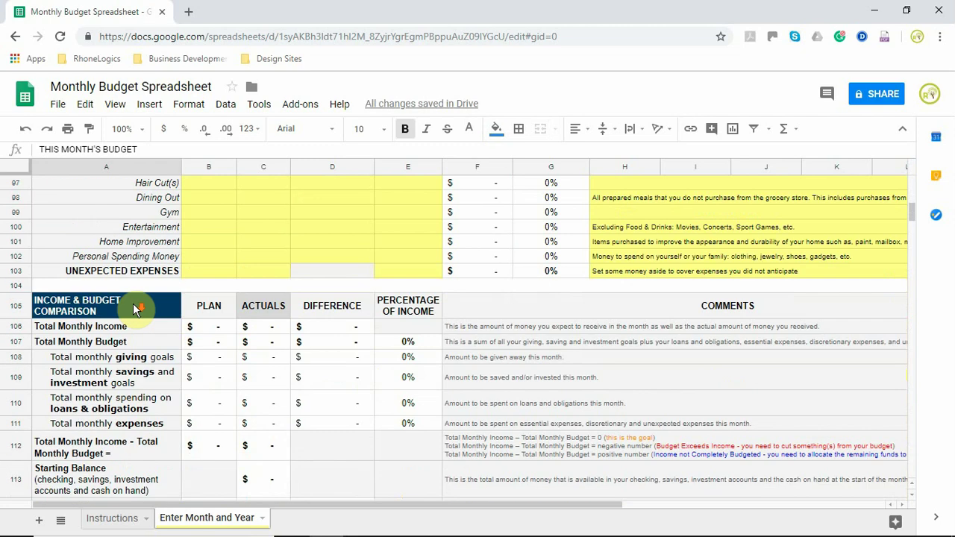
left_click(133, 305)
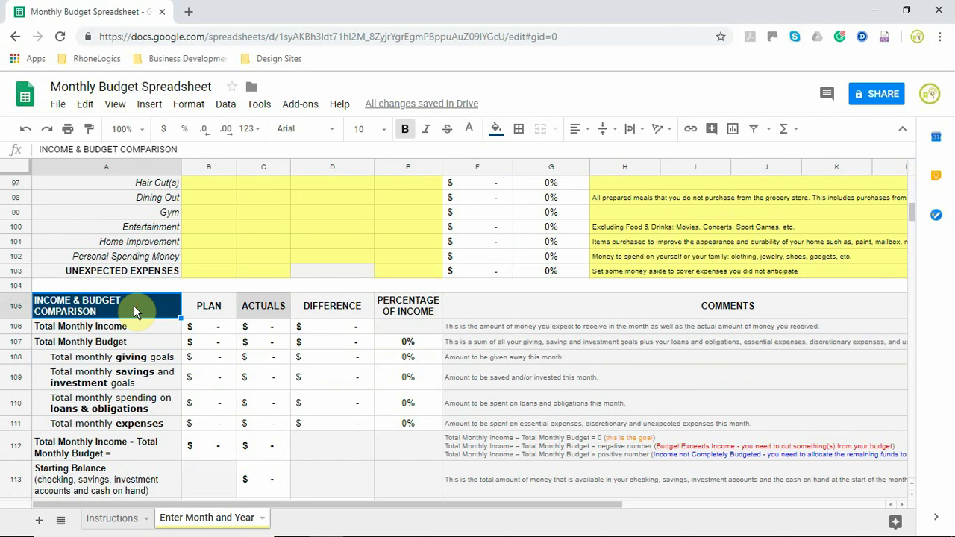
Step: Return to the start of the sheet and examine the yellow entry cells for month and year, date, checking balances and comments
scroll(255, 362, "up", 5)
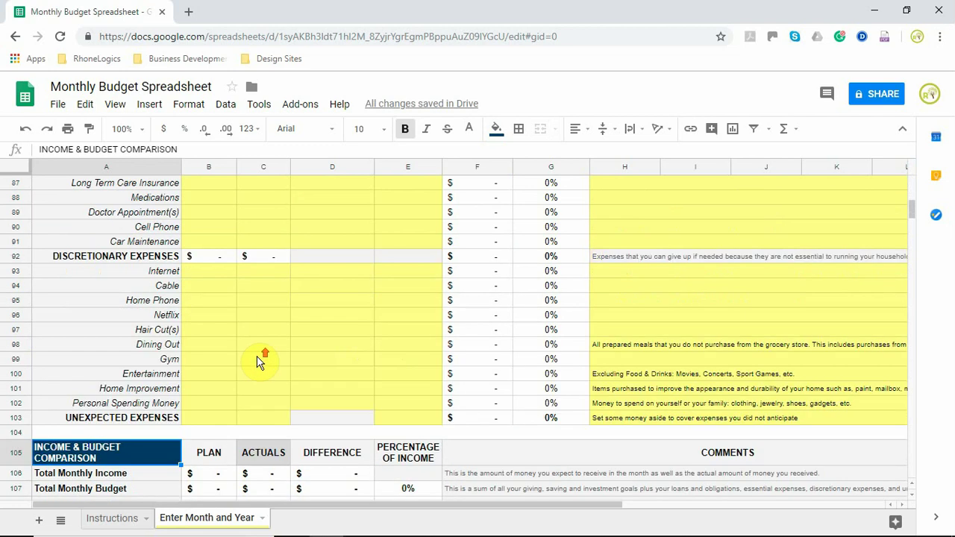
scroll(256, 362, "up", 15)
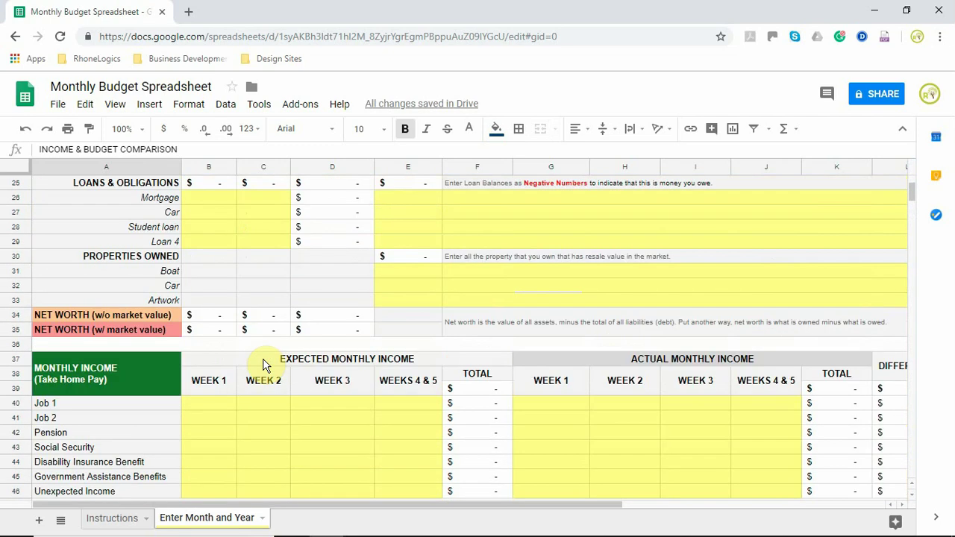
scroll(264, 363, "up", 2)
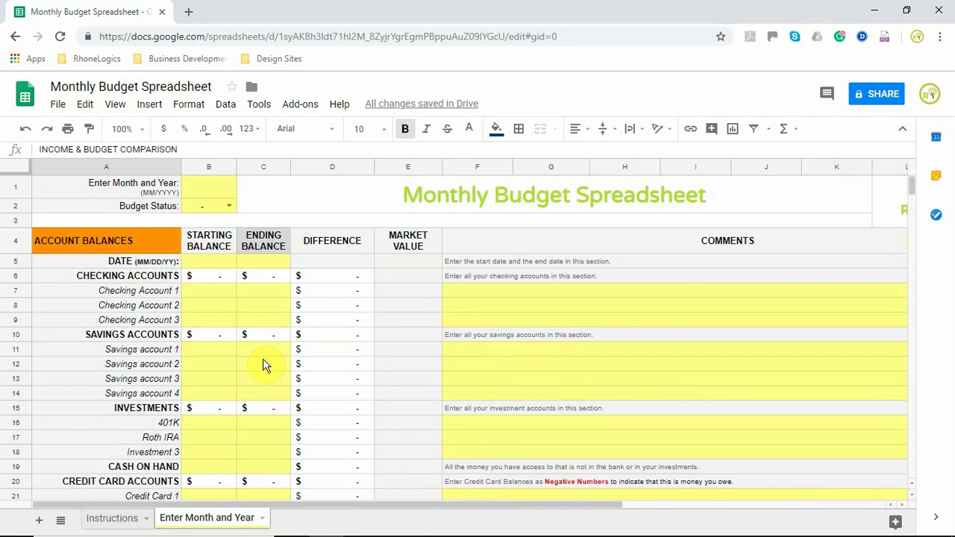
left_click(212, 193)
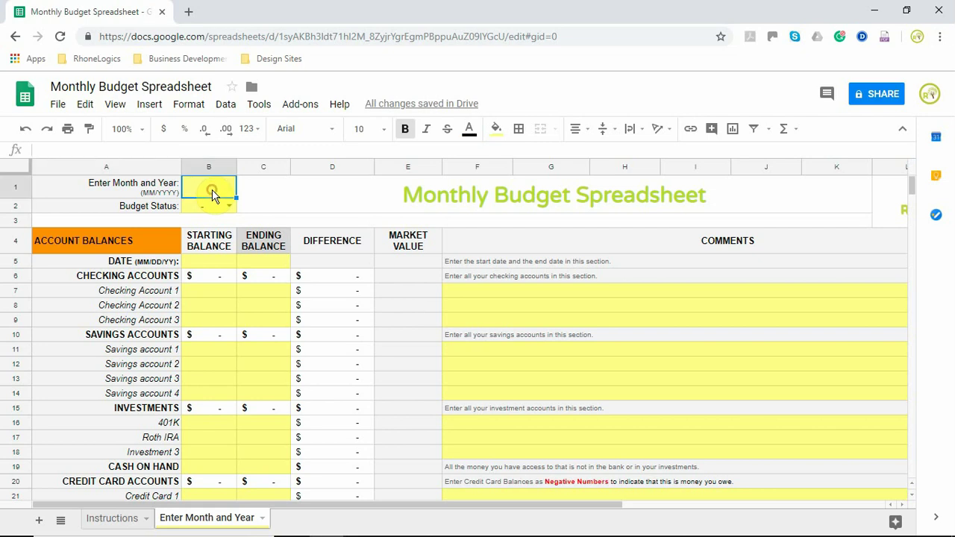
left_click(217, 261)
left_click(470, 305)
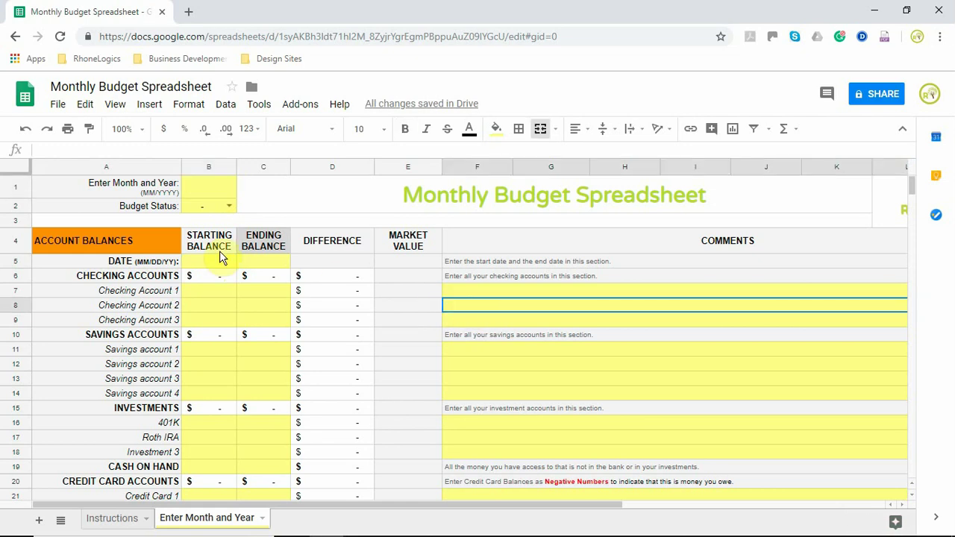
left_click(214, 192)
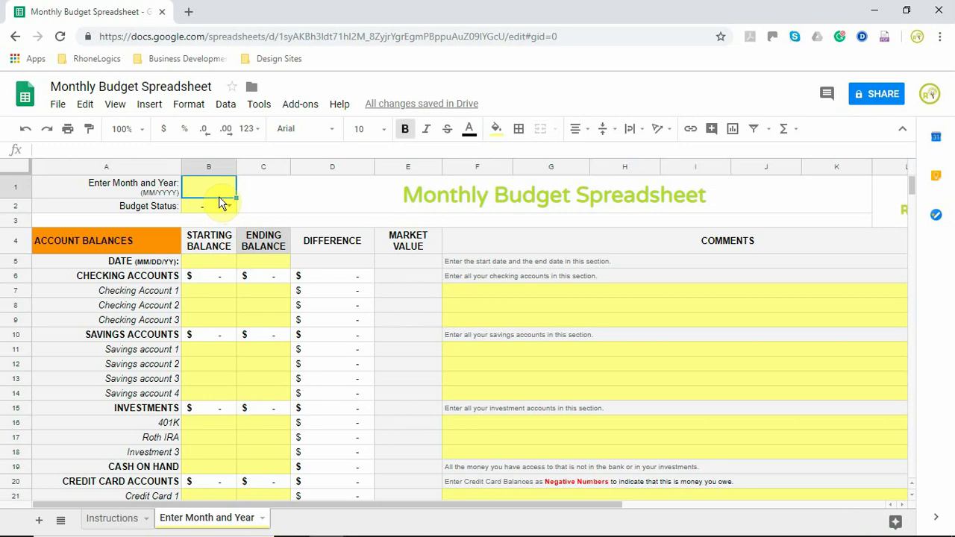
left_click(498, 298)
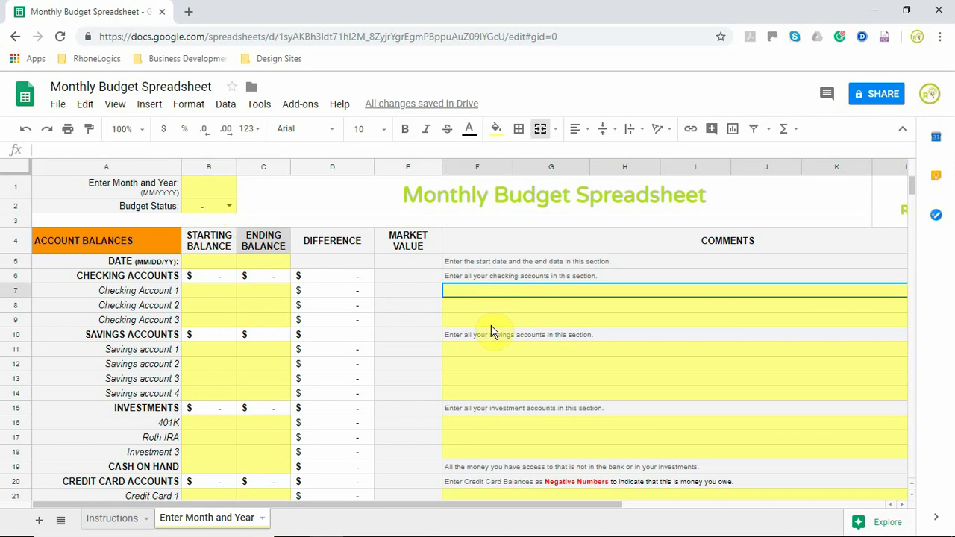
left_click(211, 289)
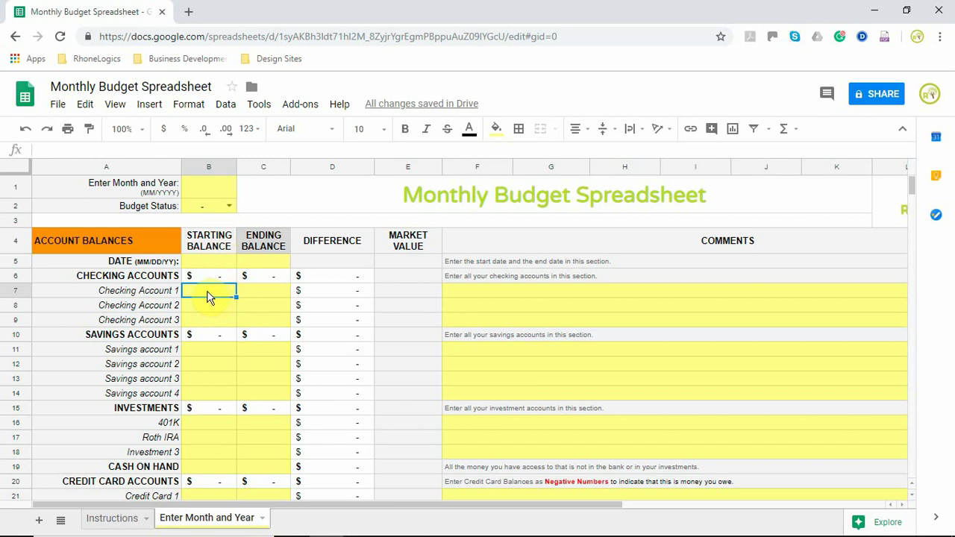
Step: Examine the Account Balances column headings and the checking, savings and investment categories with their individual account names
left_click(221, 249)
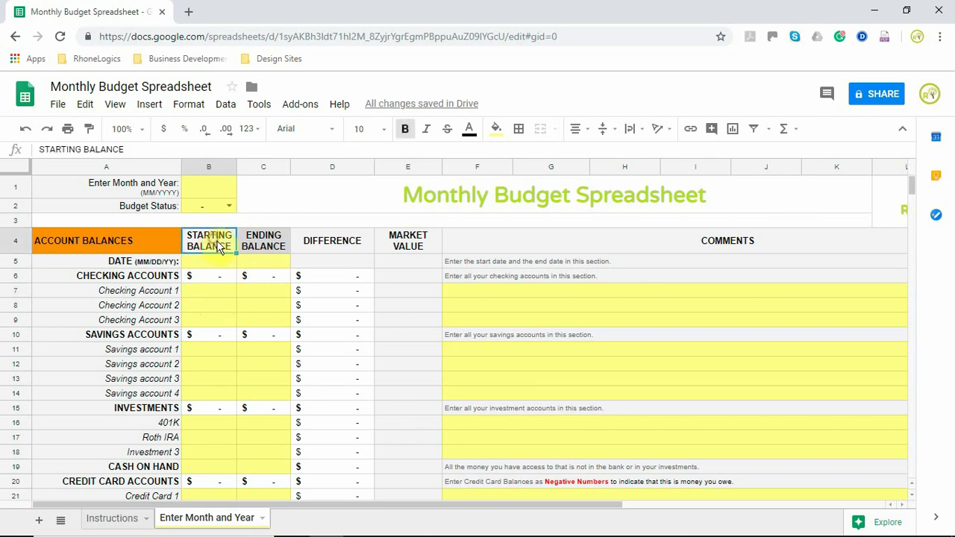
left_click(262, 250)
left_click(355, 250)
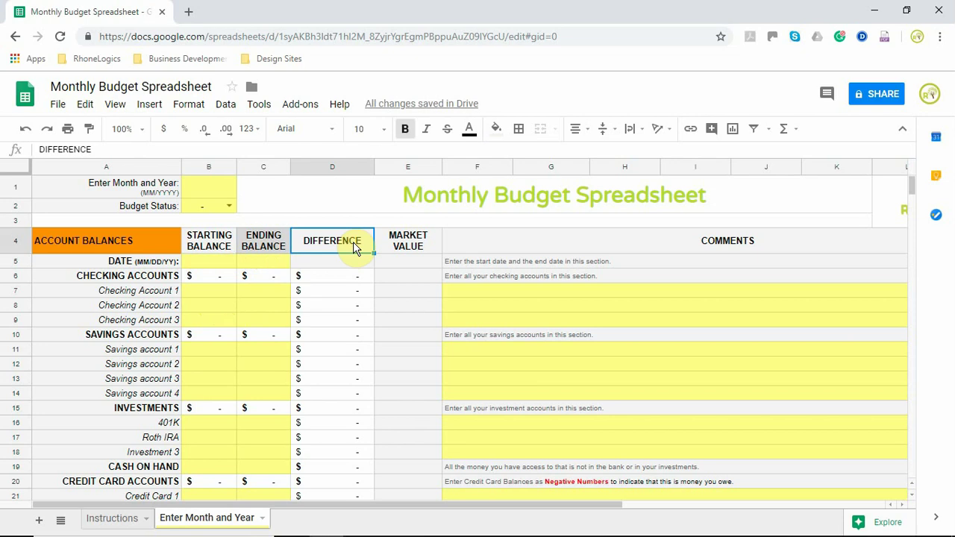
left_click(121, 281)
left_click(124, 336)
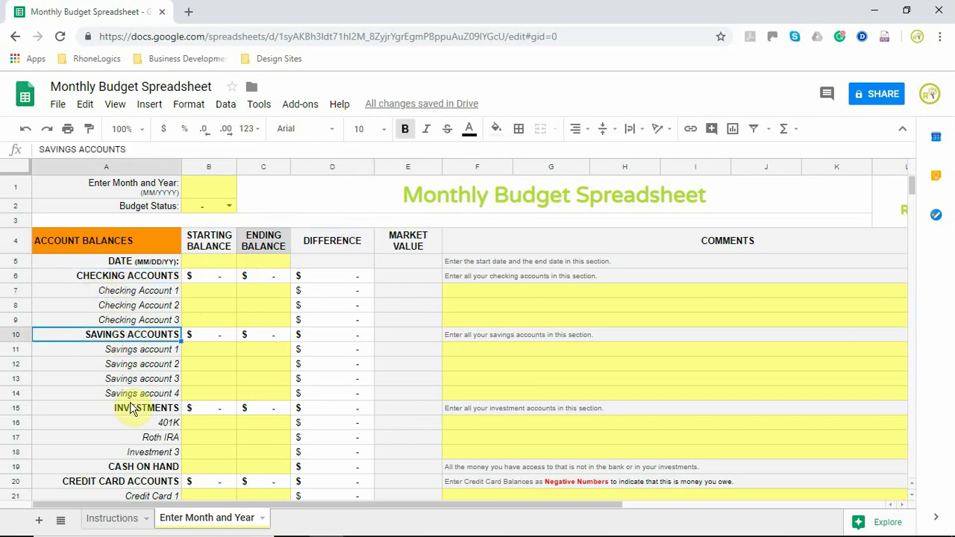
left_click(132, 413)
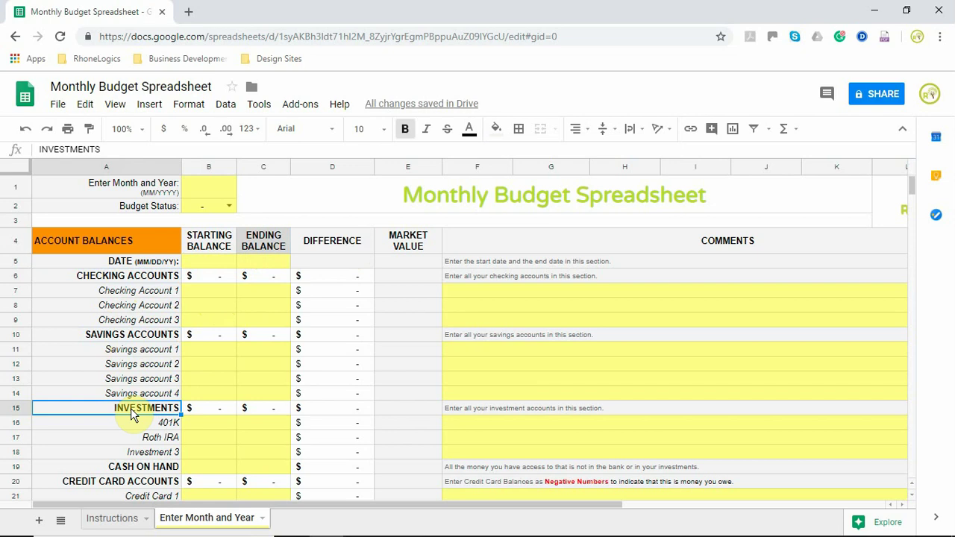
left_click(135, 291)
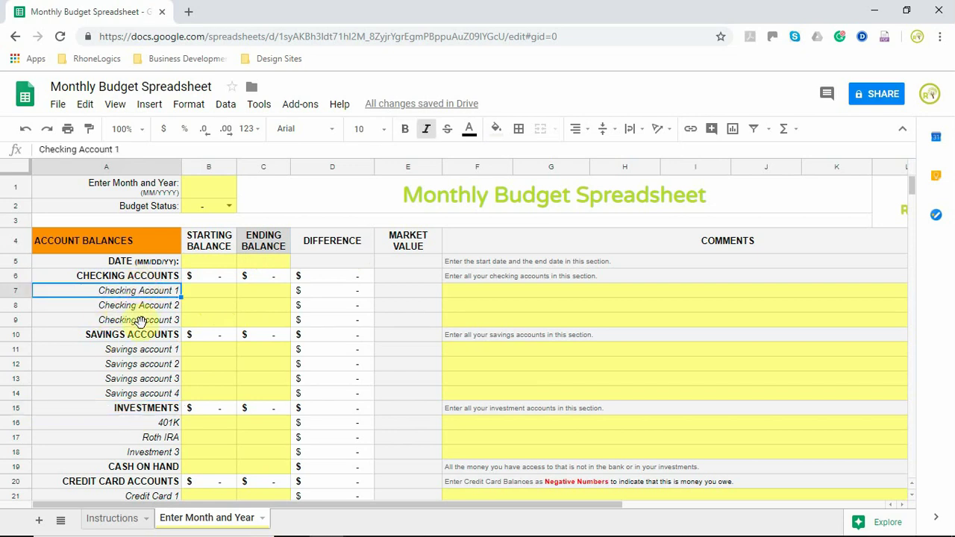
left_click(142, 383)
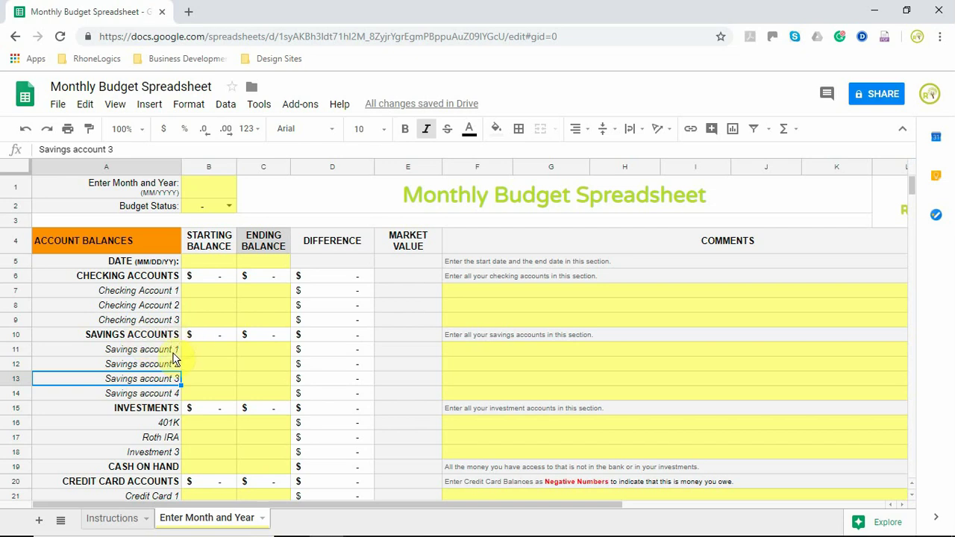
Step: Read the date and checking account comments, and examine the gray Market Value cells from Checking Account 1 to the credit card rows
left_click(498, 264)
left_click(498, 282)
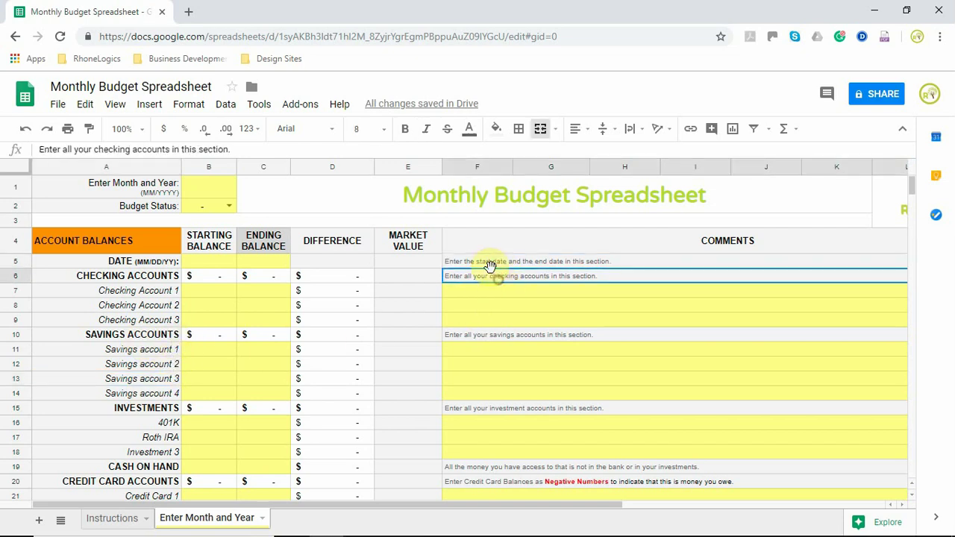
left_click(489, 265)
left_click(488, 284)
left_click(344, 261)
left_click(418, 311)
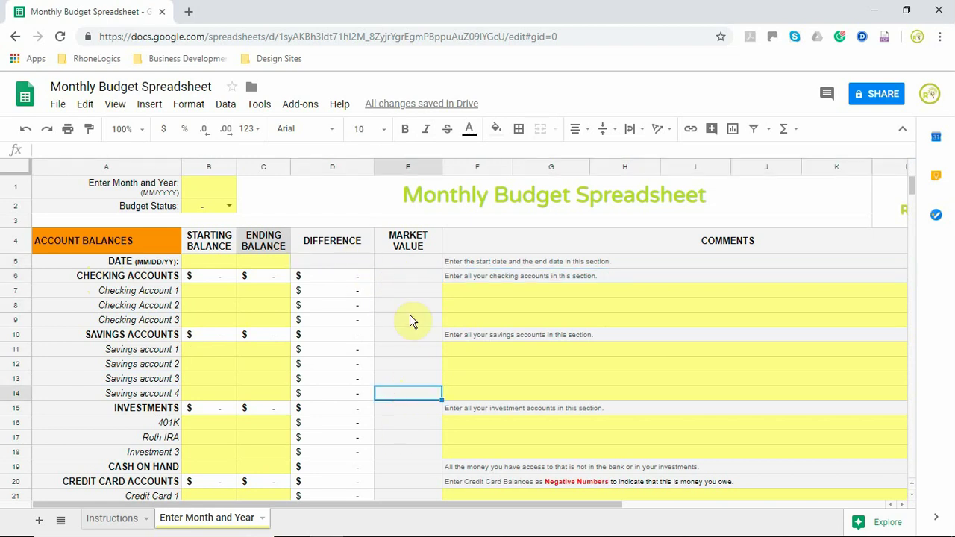
left_click_drag(408, 291, 408, 470)
scroll(409, 403, "down", 3)
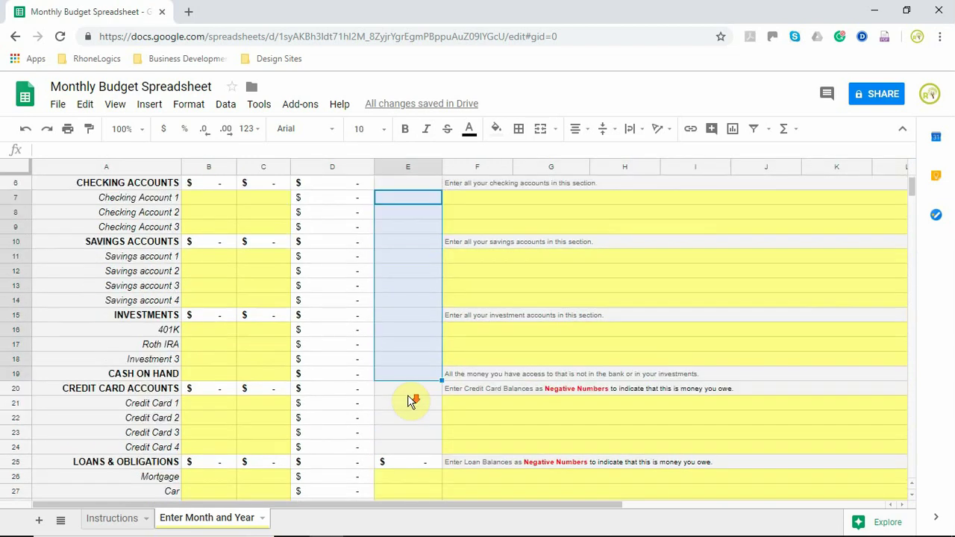
left_click(411, 401)
scroll(415, 406, "up", 3)
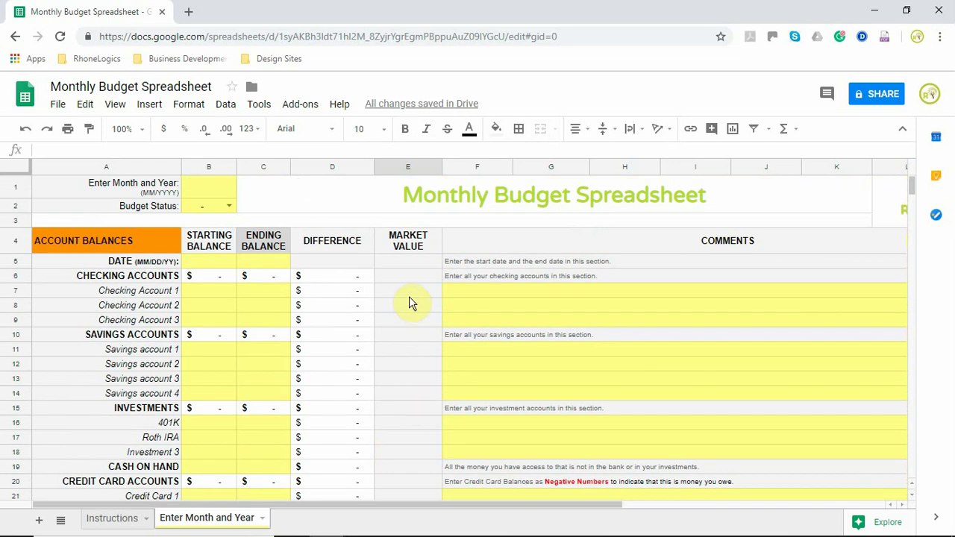
Step: Inspect the Checking Accounts starting, ending and difference formulas, plus the Savings Accounts difference formula
left_click(206, 278)
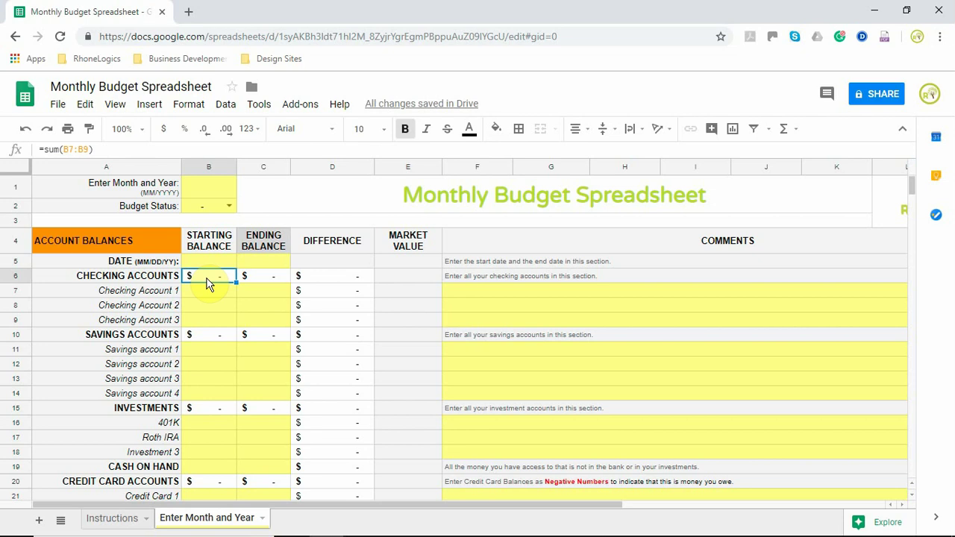
left_click(270, 277)
left_click(337, 280)
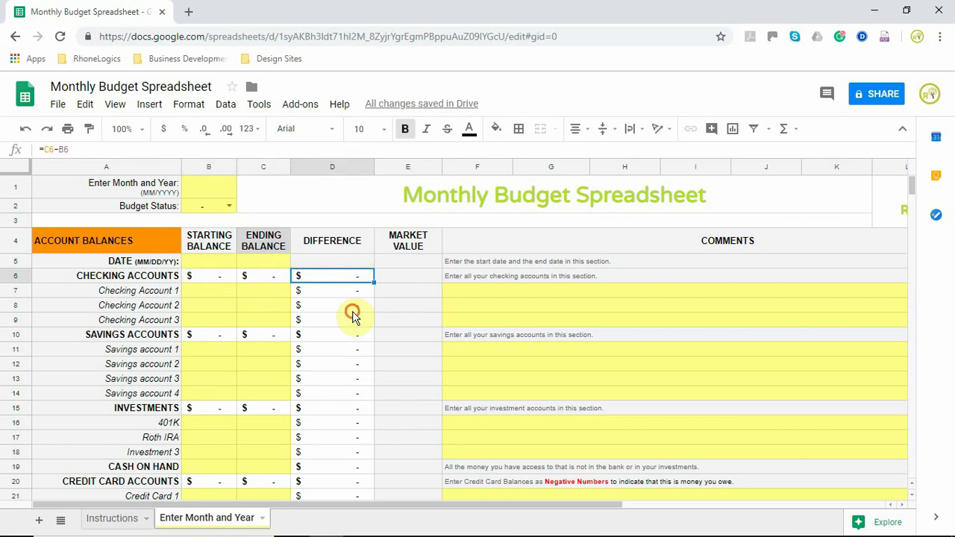
left_click(353, 311)
left_click(341, 277)
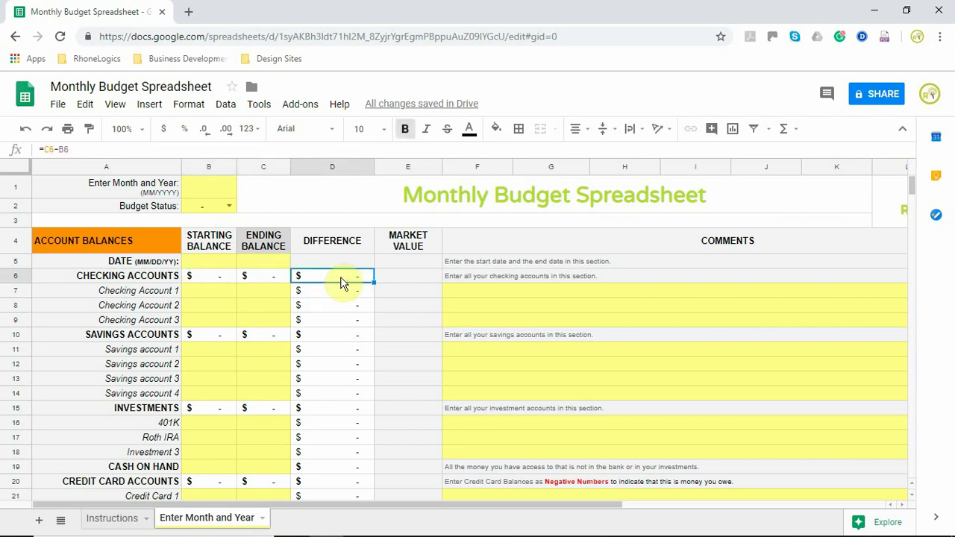
left_click(332, 334)
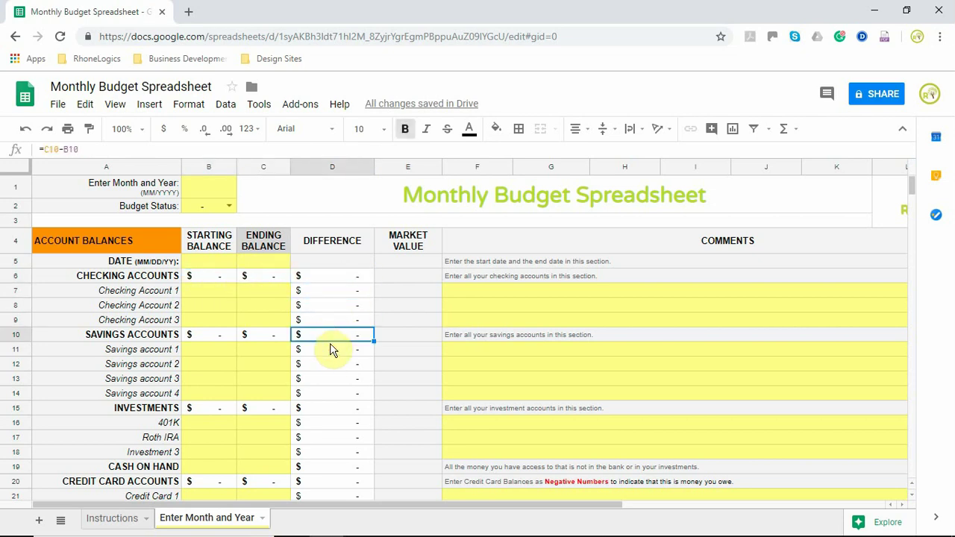
Step: Inspect the difference formulas in the checking, savings and investment rows, and the Savings Accounts starting balance sum formula
left_click(335, 278)
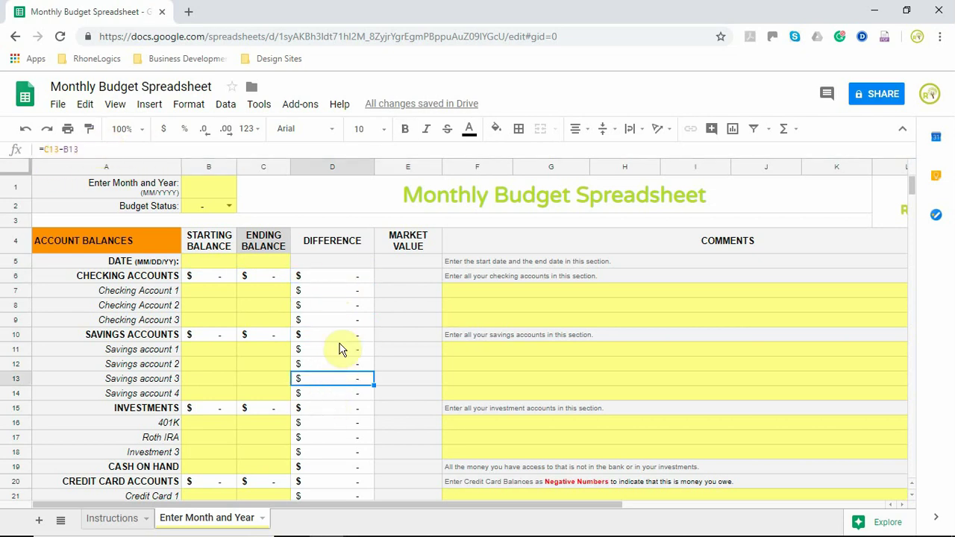
left_click(321, 411)
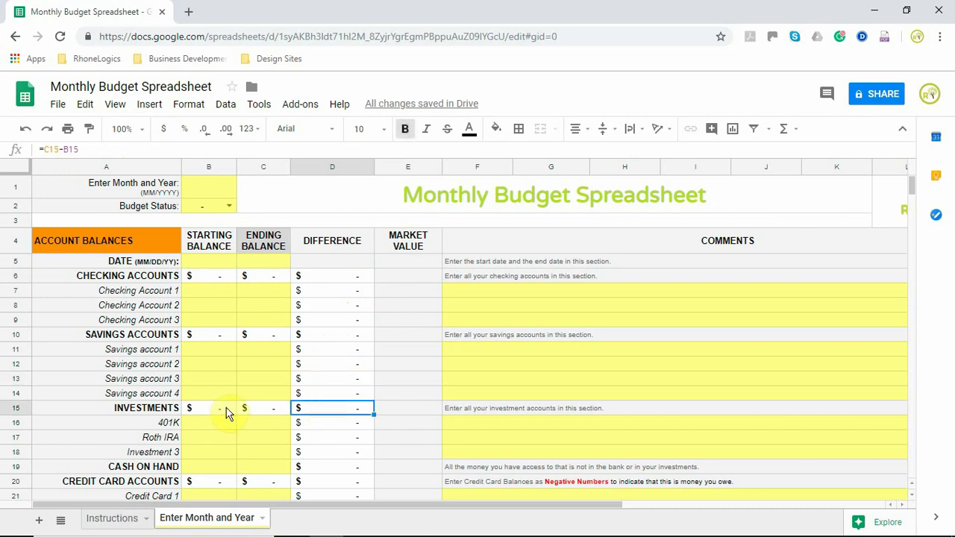
left_click(212, 337)
double_click(215, 336)
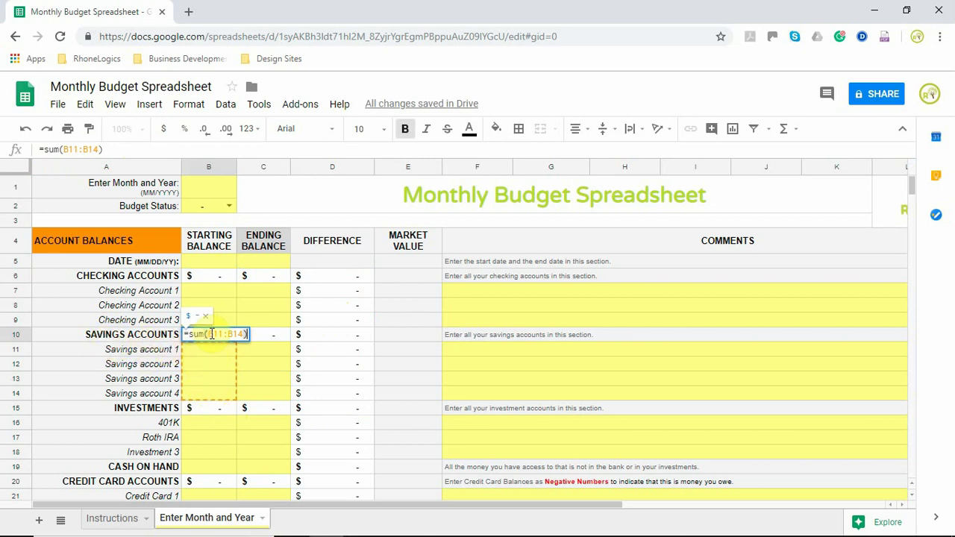
left_click(212, 334)
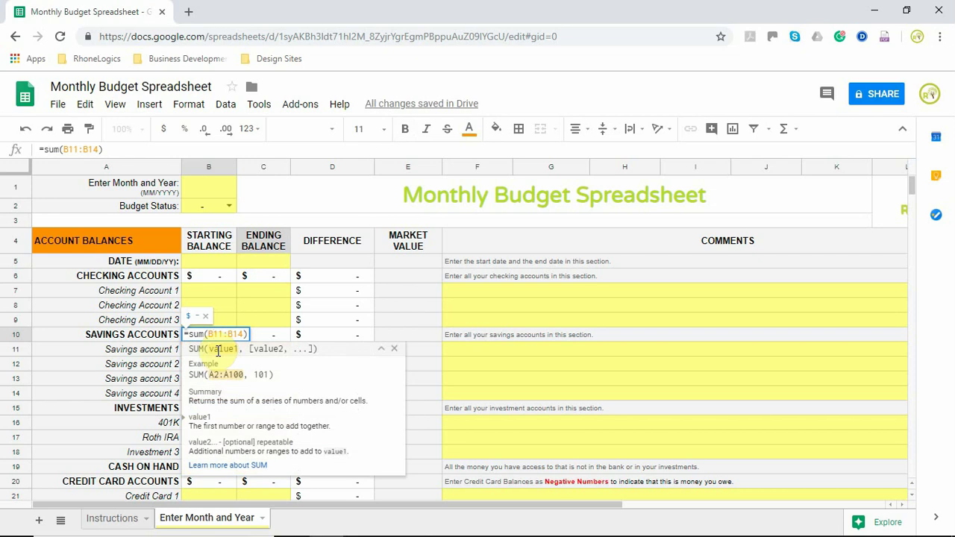
key("Escape")
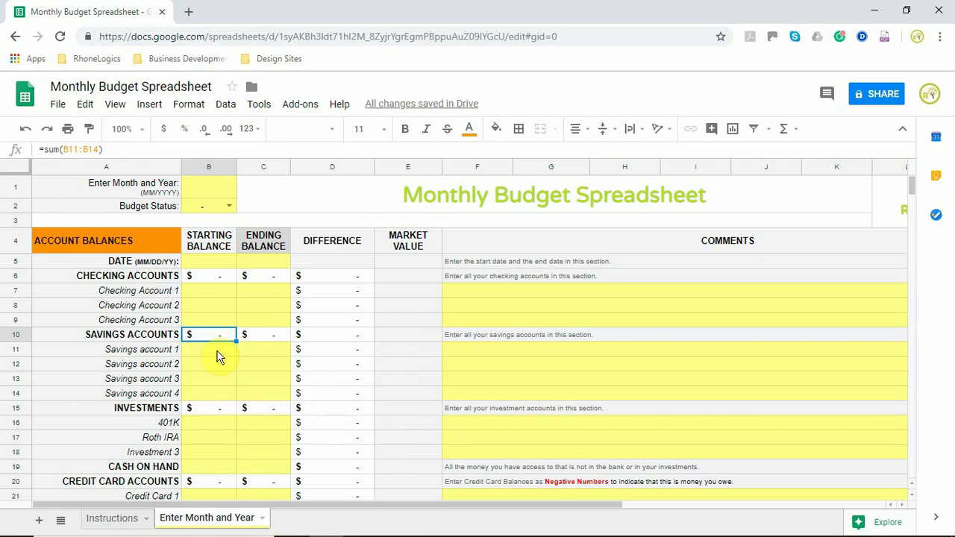
left_click(319, 346)
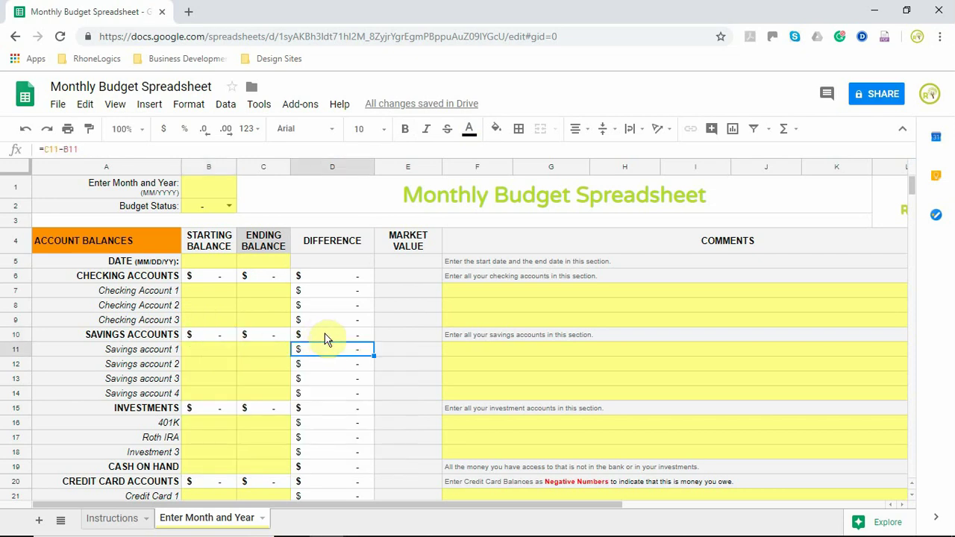
left_click(333, 325)
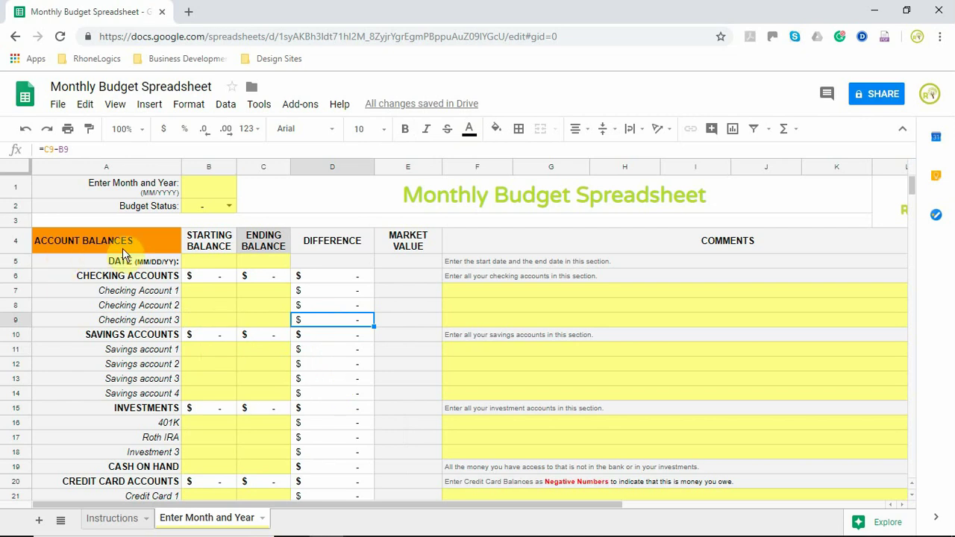
Step: Examine the Account Balances heading, both Net Worth rows with and without market value, and the Monthly Income heading
left_click(147, 253)
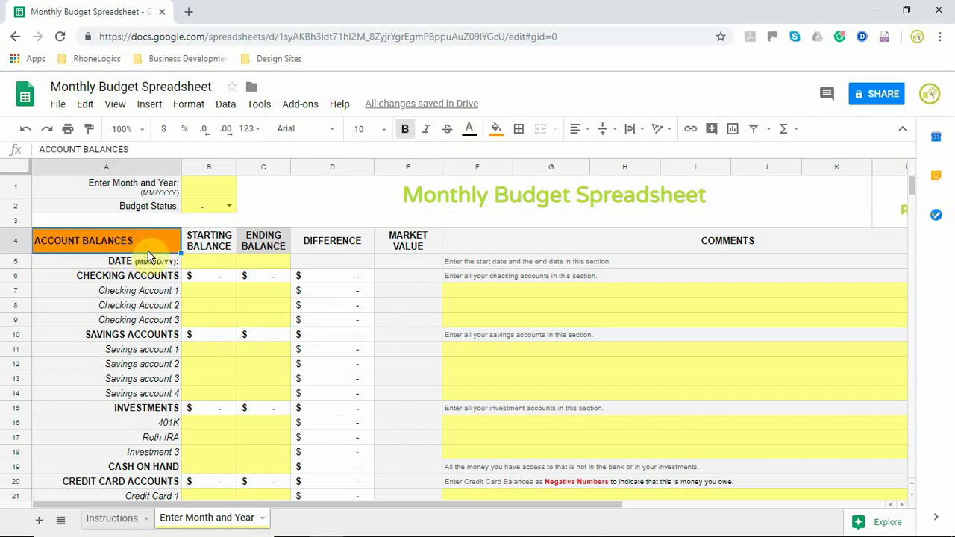
scroll(148, 273, "down", 5)
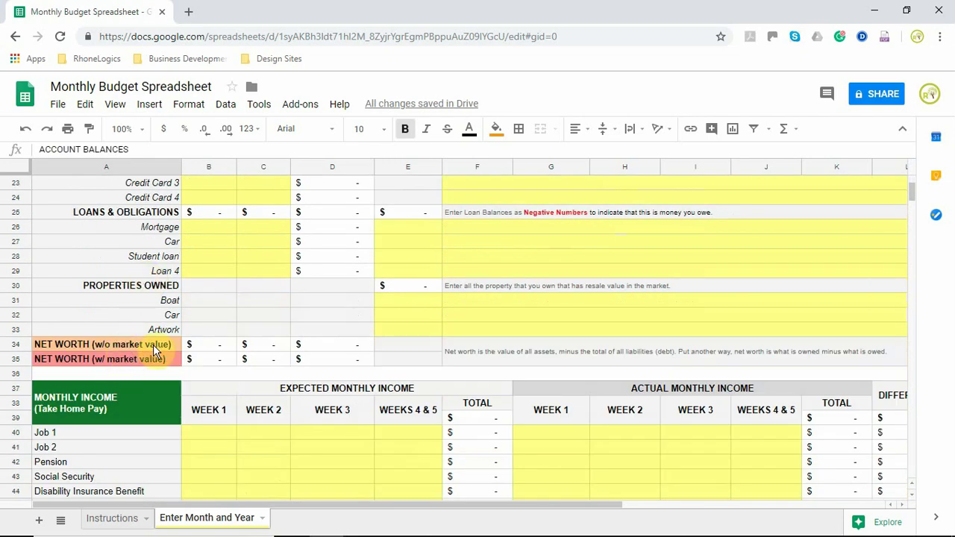
left_click(129, 348)
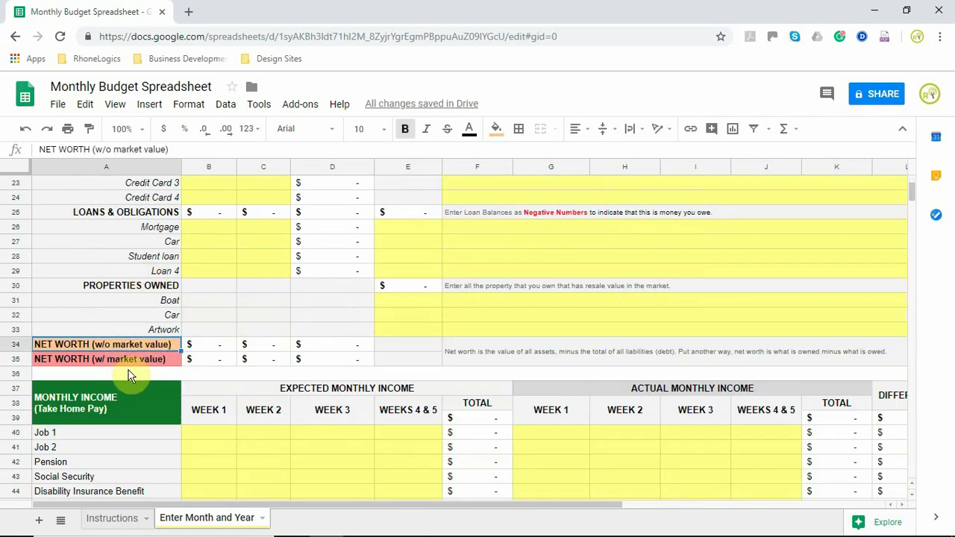
left_click(126, 361)
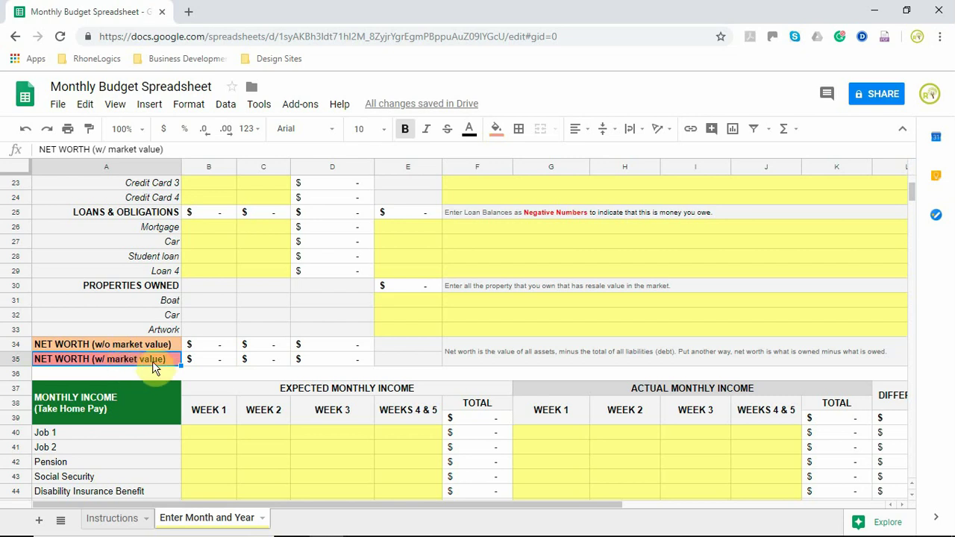
scroll(153, 361, "down", 1)
left_click(116, 382)
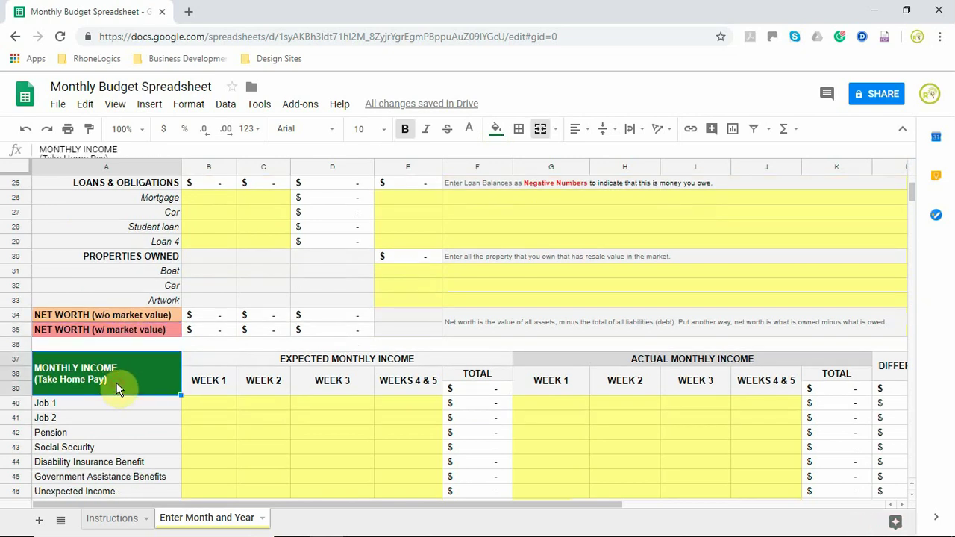
Step: Examine the This Month's Budget and Income & Budget Comparison sections, and return to the start of the sheet
scroll(116, 382, "down", 5)
left_click(101, 281)
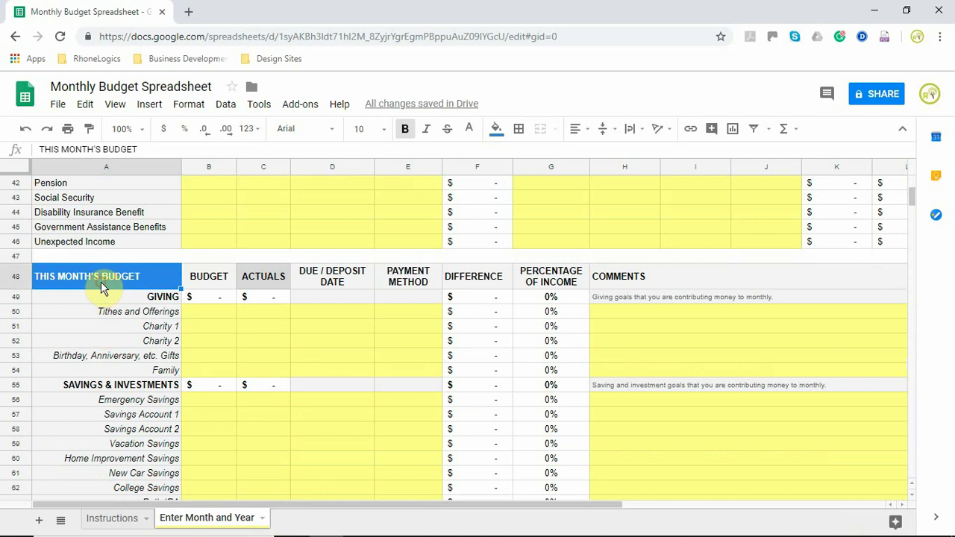
scroll(112, 314, "down", 10)
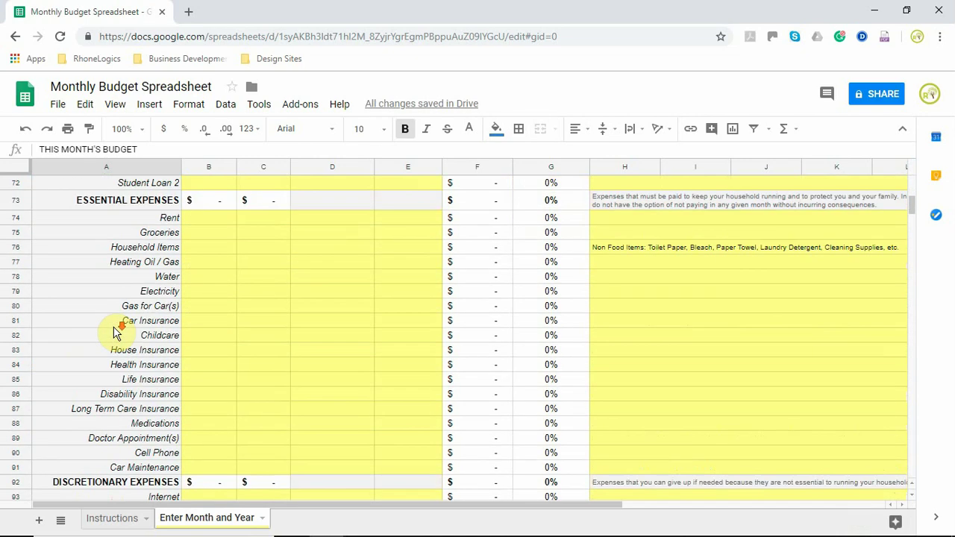
scroll(115, 332, "down", 6)
left_click(101, 423)
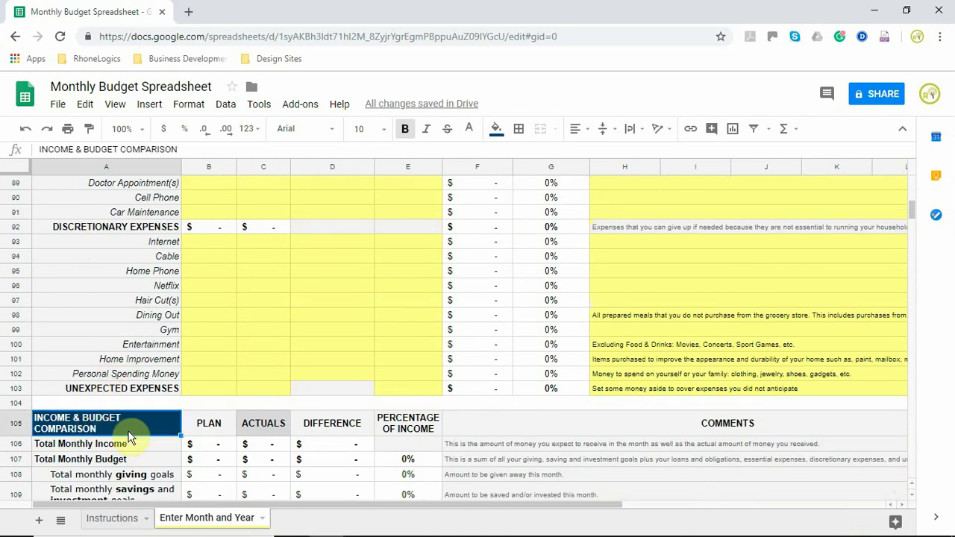
scroll(129, 437, "down", 3)
scroll(153, 410, "up", 12)
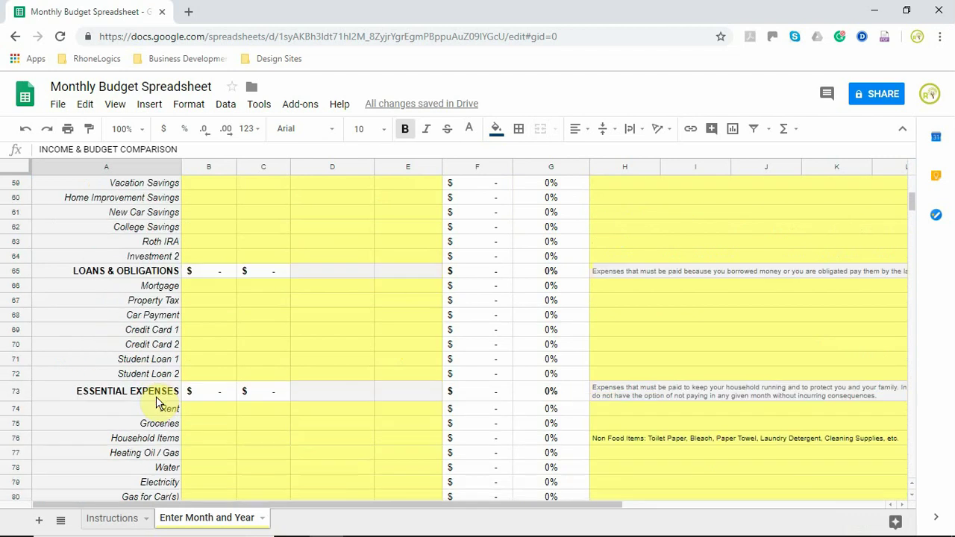
scroll(172, 400, "up", 15)
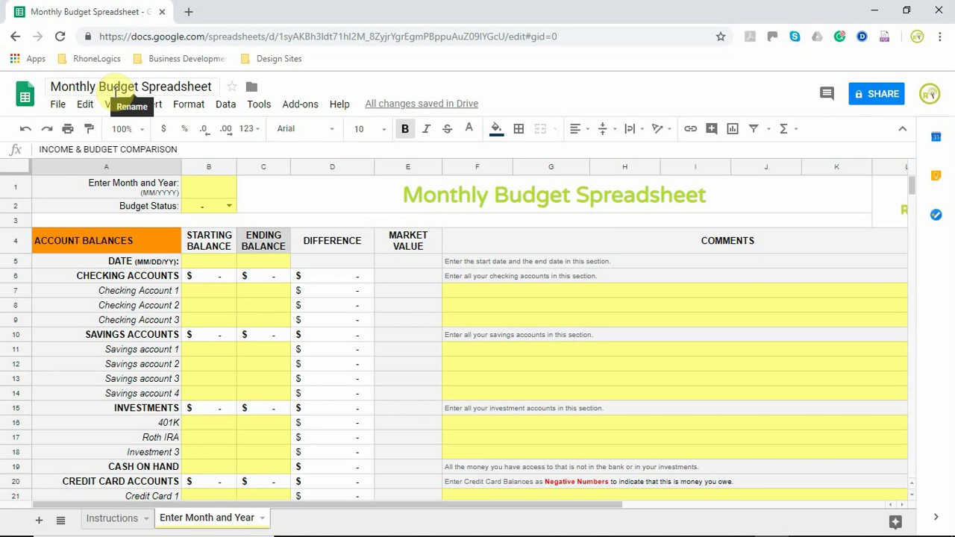
Step: Rename the spreadsheet file by adding the family's surname and the word Family before Monthly Budget Spreadsheet
left_click(54, 85)
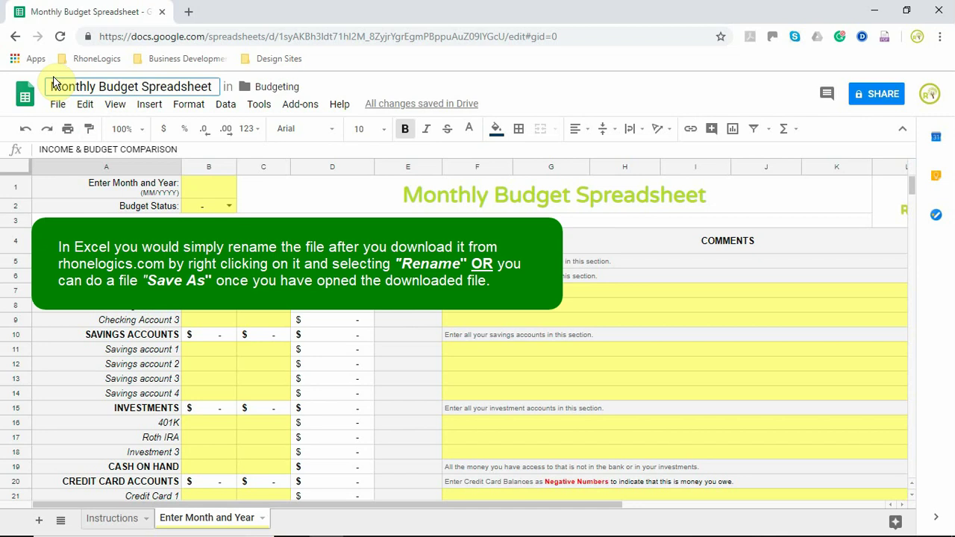
type("SM")
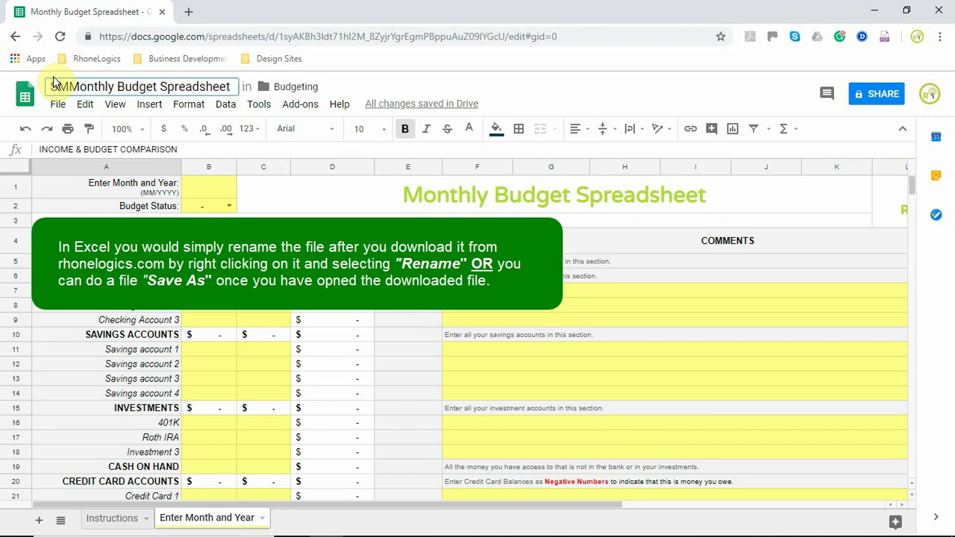
type("ith ")
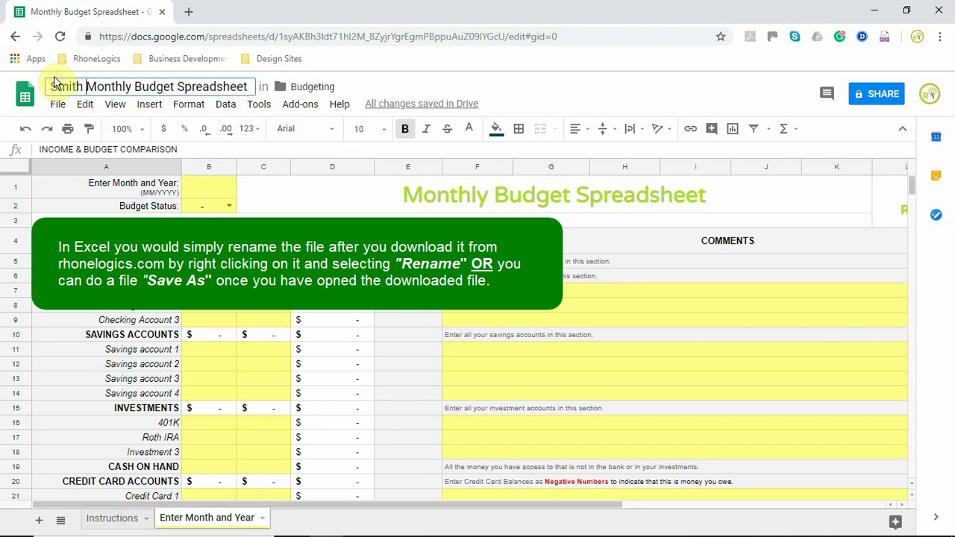
type("Family")
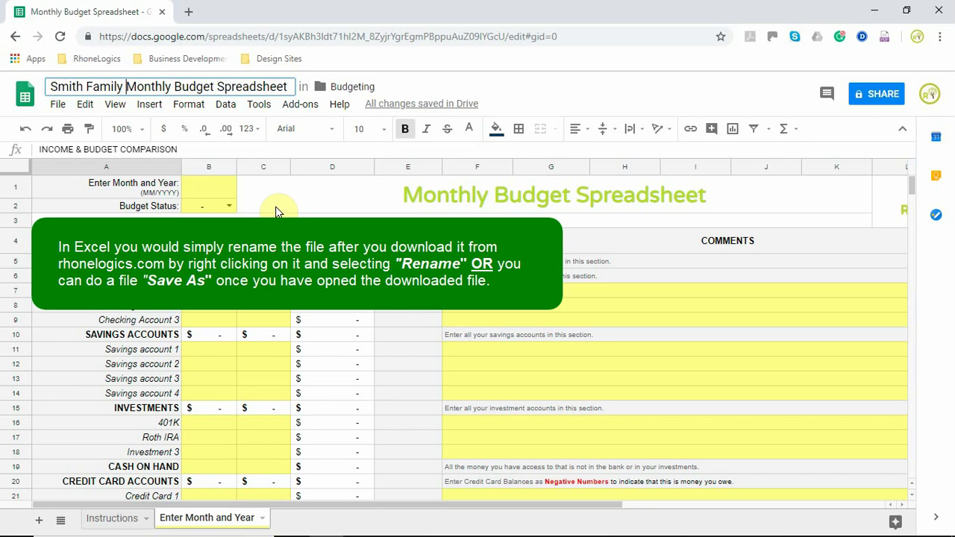
key("Return")
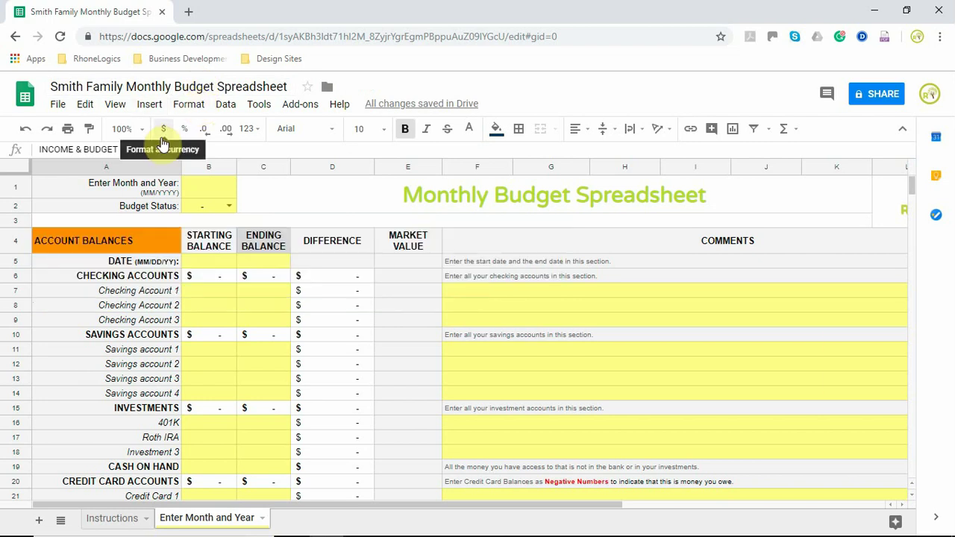
Step: Rename the Enter Month and Year sheet as JAN 2018
right_click(209, 526)
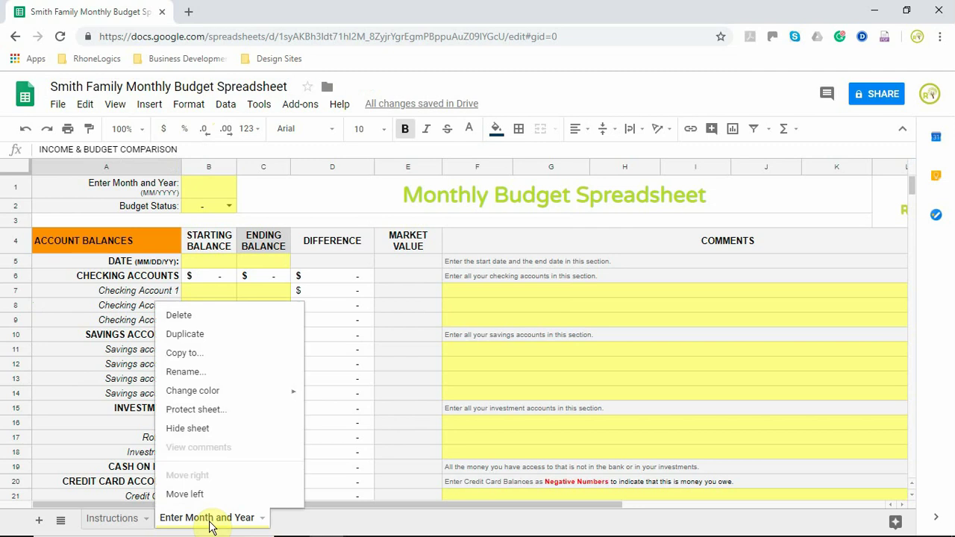
left_click(196, 373)
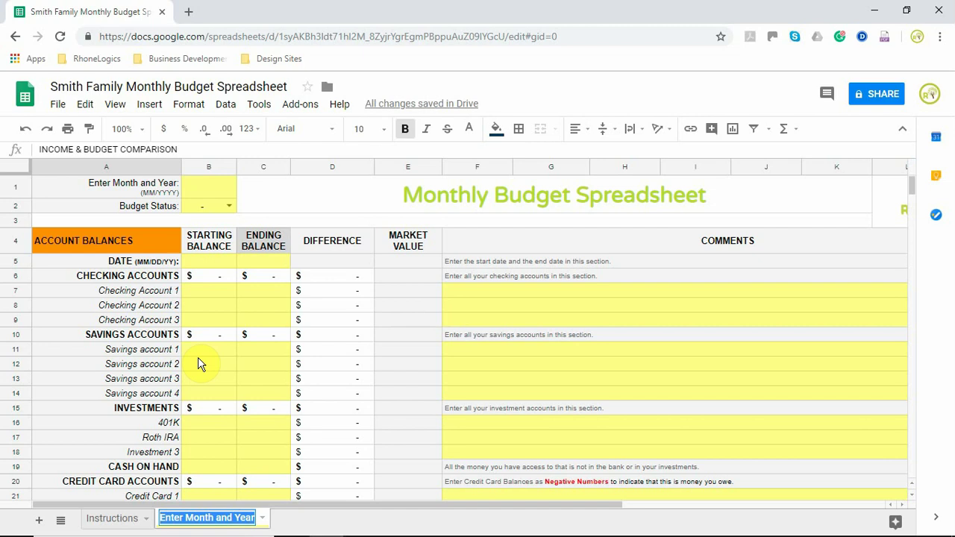
type("JAN 2018")
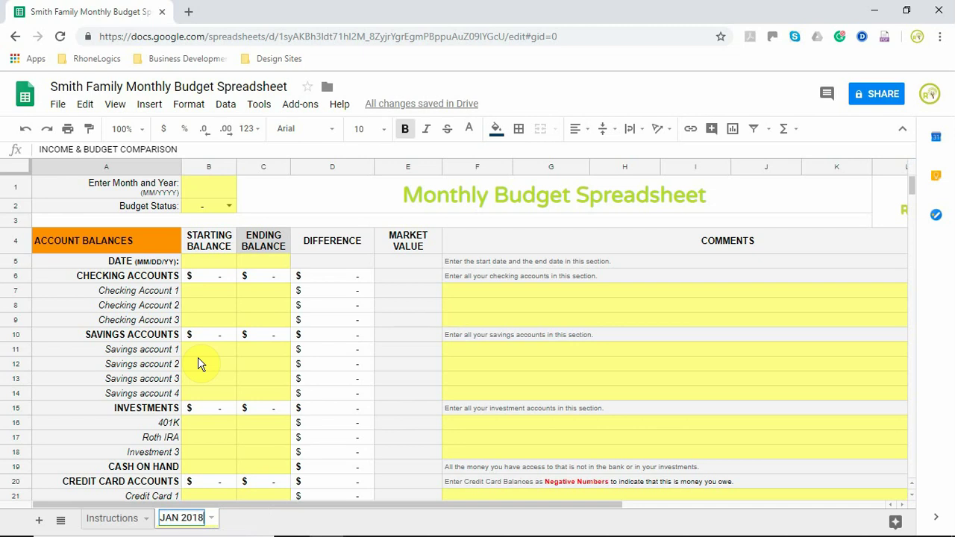
left_click(215, 367)
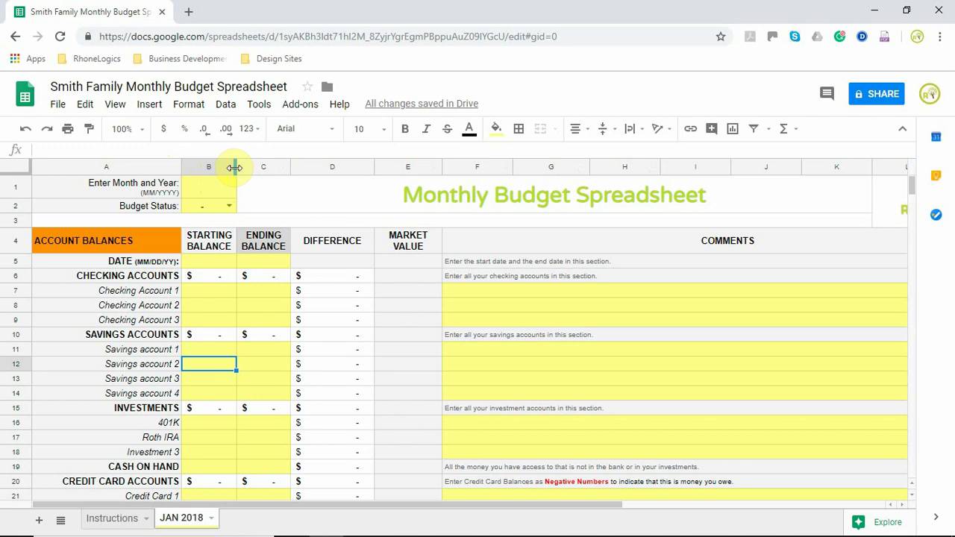
Step: Widen column B until the Starting Balance heading fits on one line, and set column C's width to 100 pixels
left_click_drag(234, 167, 291, 178)
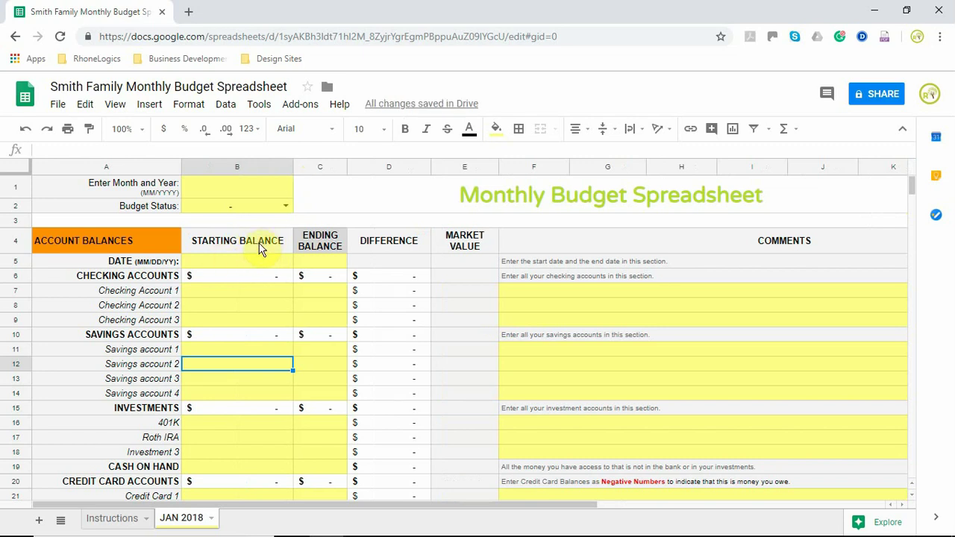
left_click(320, 167)
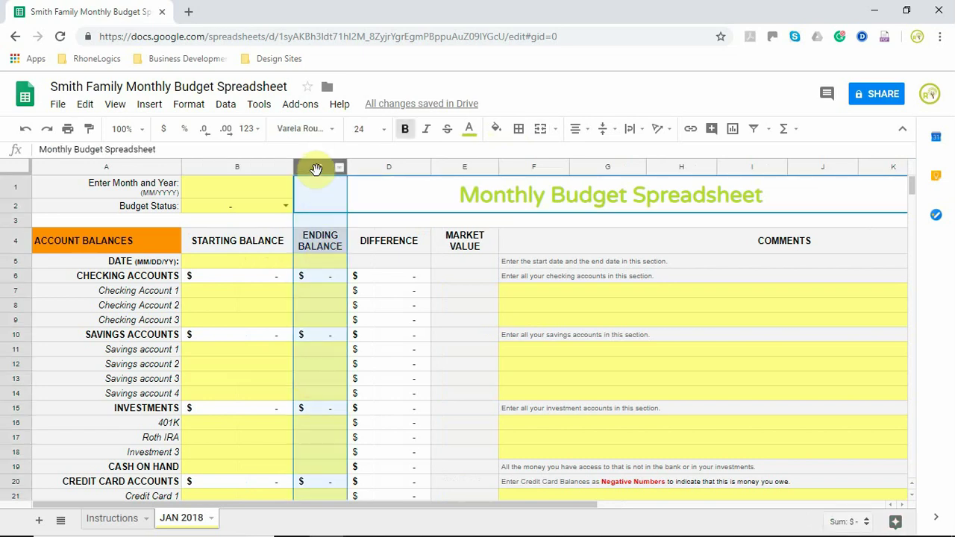
right_click(317, 170)
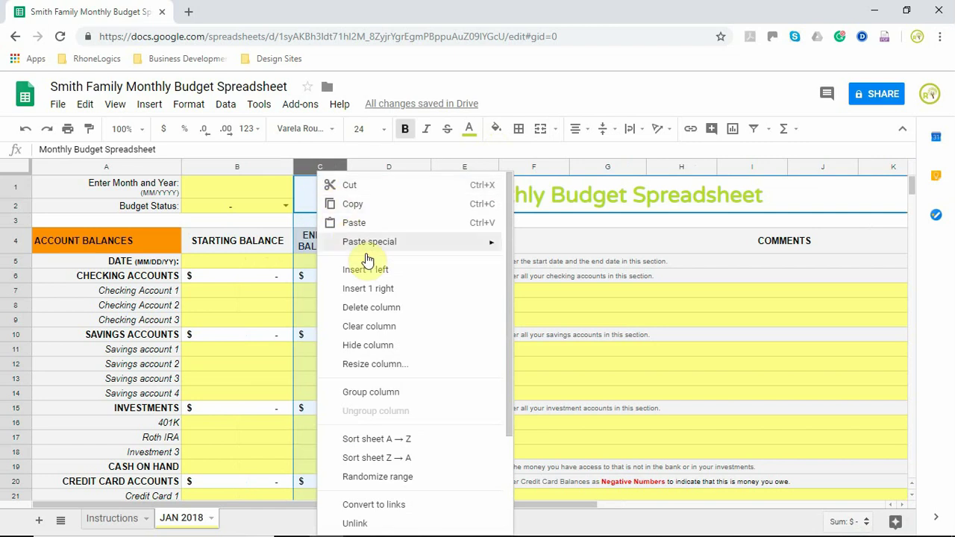
left_click(395, 367)
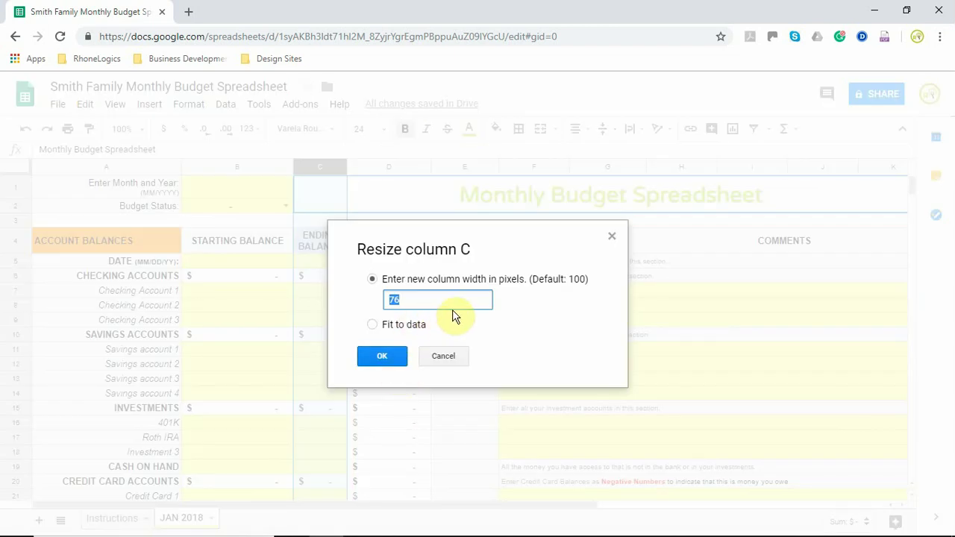
type("100")
left_click(380, 361)
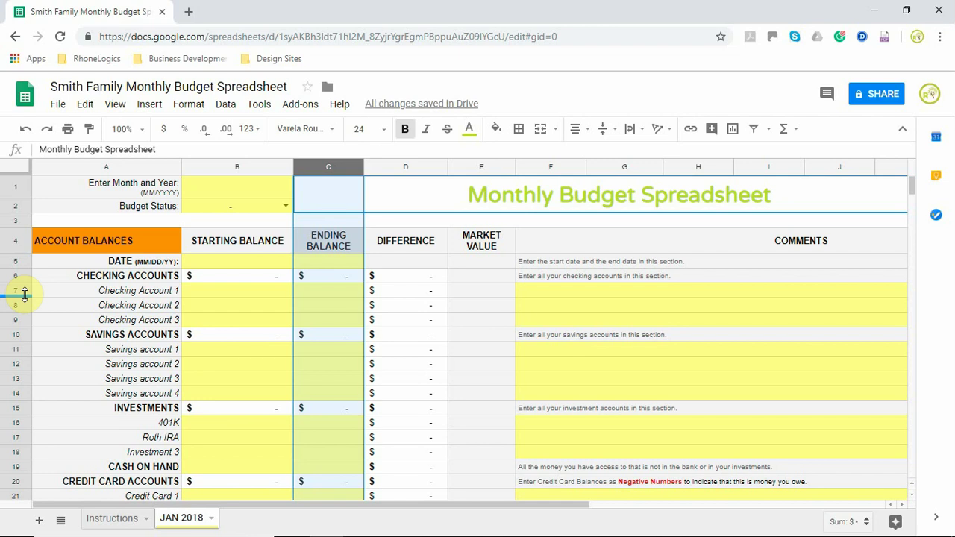
Step: Make the Checking Account 1 row about twice as tall, and set row 8's height to 40 pixels
left_click_drag(24, 295, 24, 310)
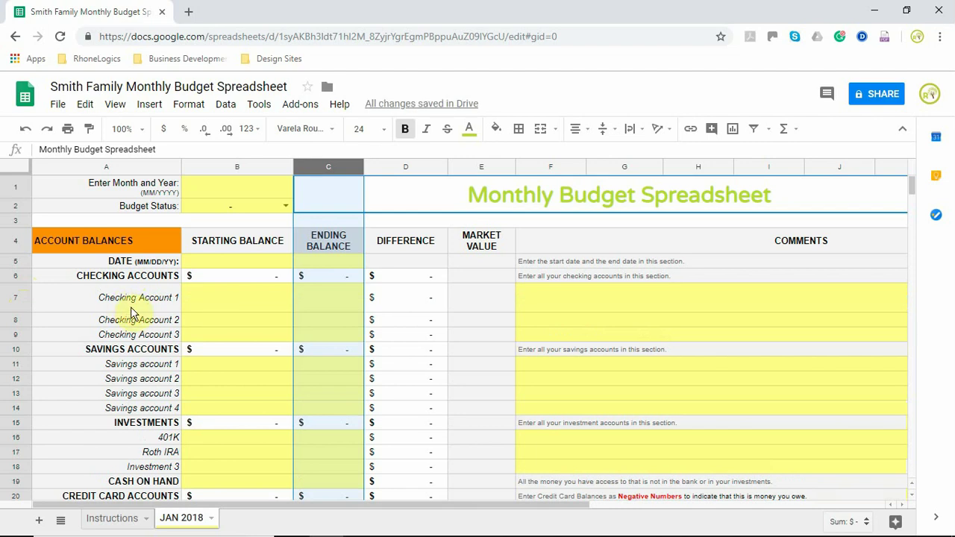
left_click(18, 321)
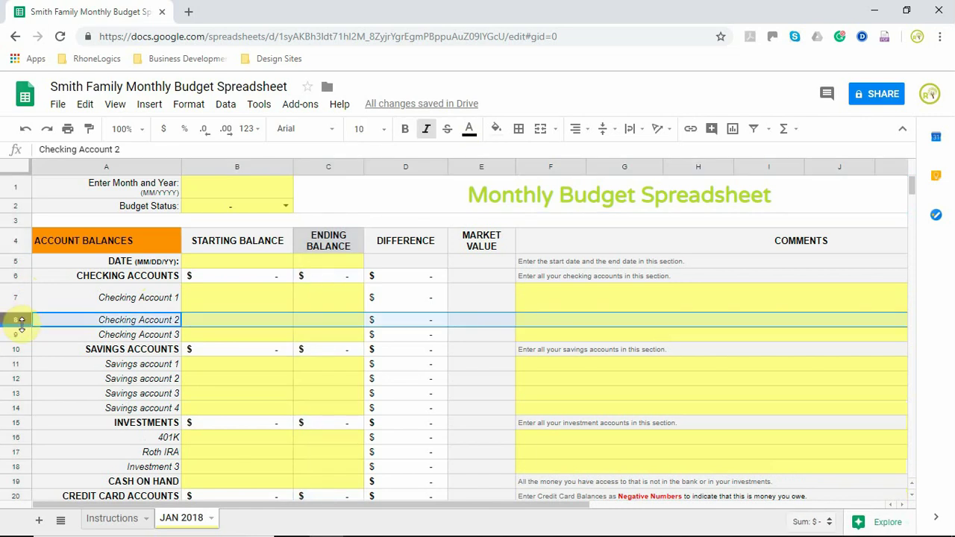
right_click(21, 327)
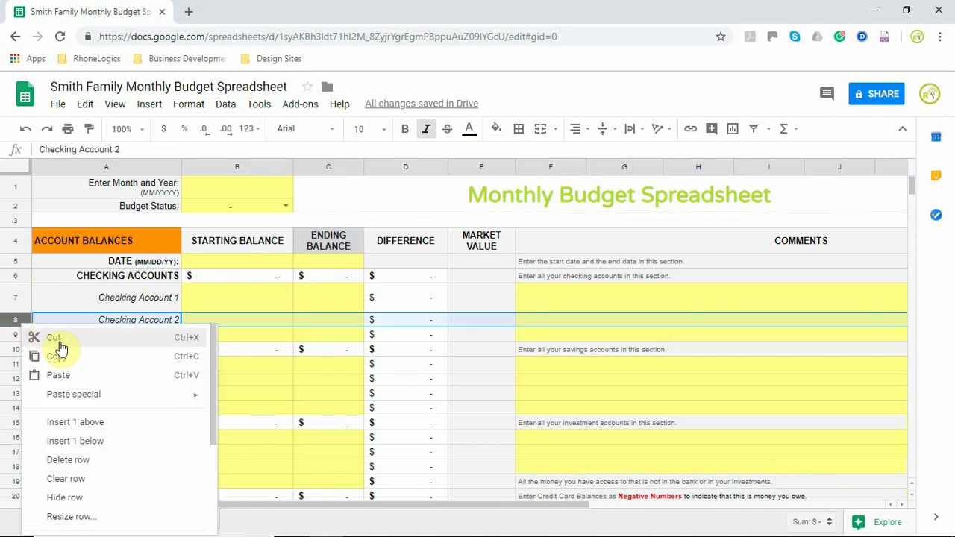
left_click(94, 524)
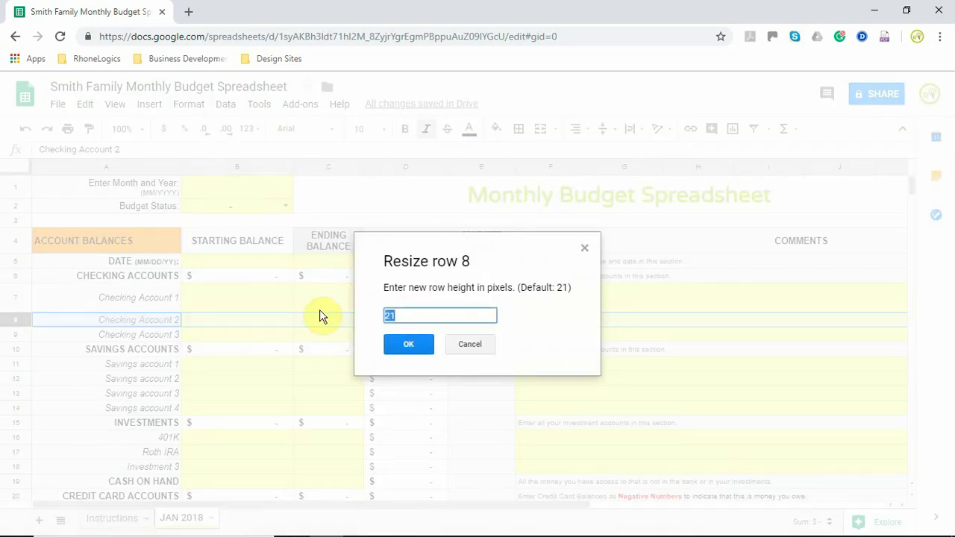
type("40")
left_click(409, 347)
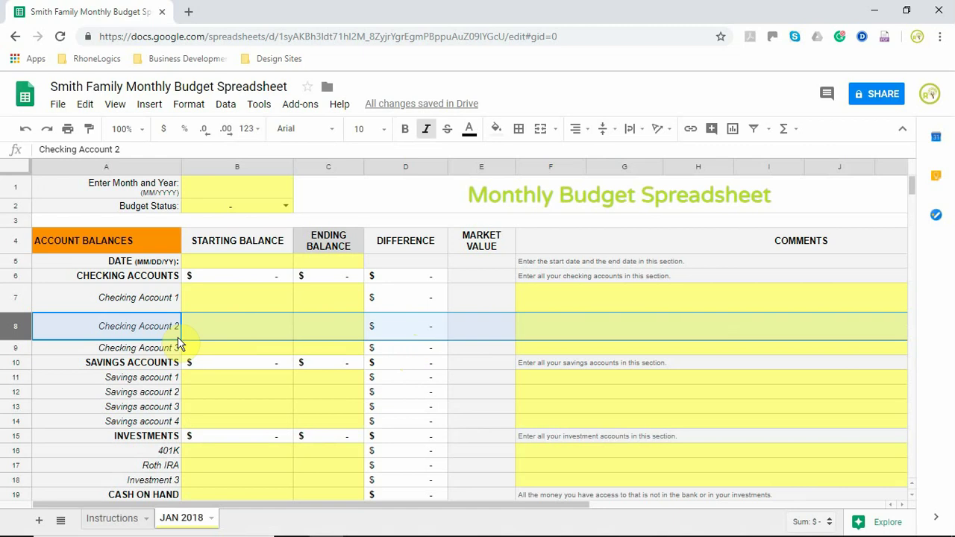
Step: Delete the Checking Account 3 row from the Checking Accounts section
right_click(119, 350)
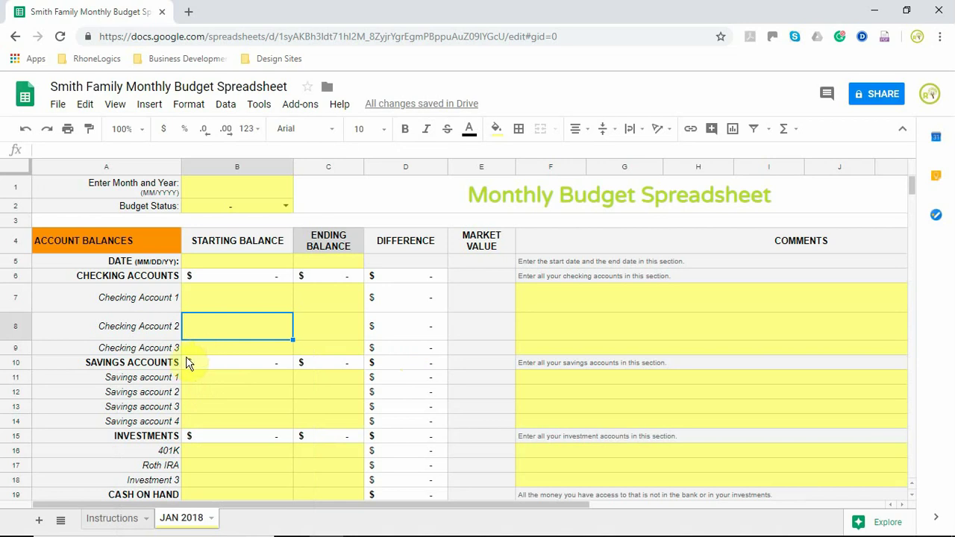
right_click(146, 354)
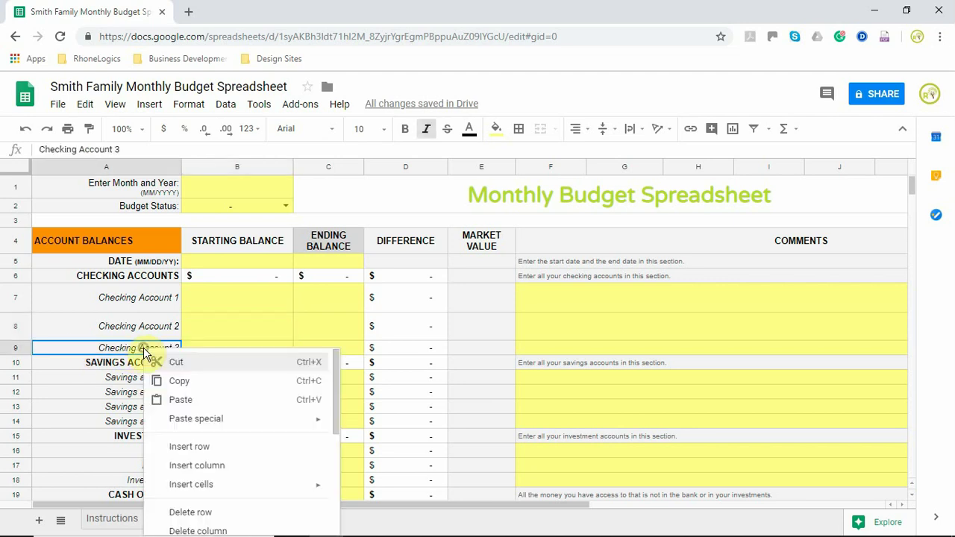
left_click(209, 514)
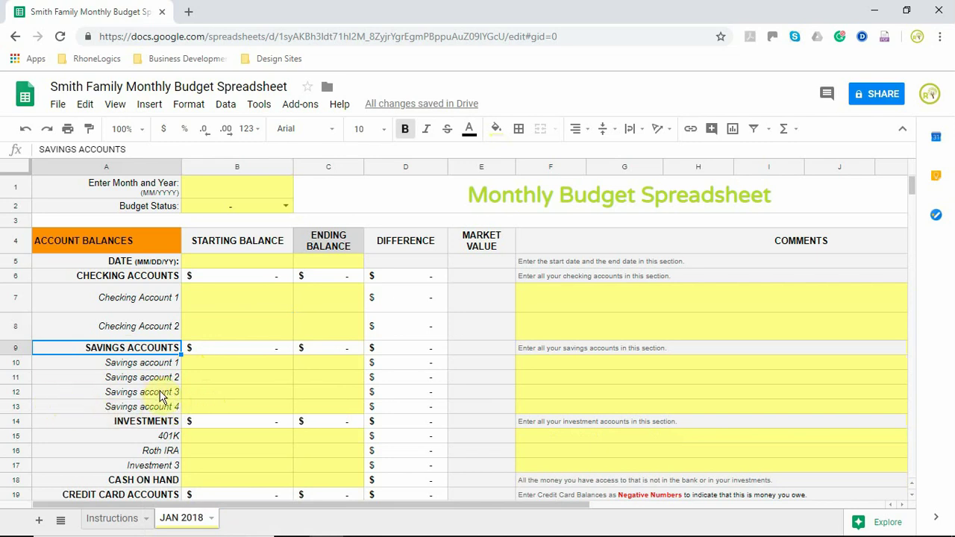
Step: Delete the Savings account 3 and Savings account 4 rows together
left_click(161, 394)
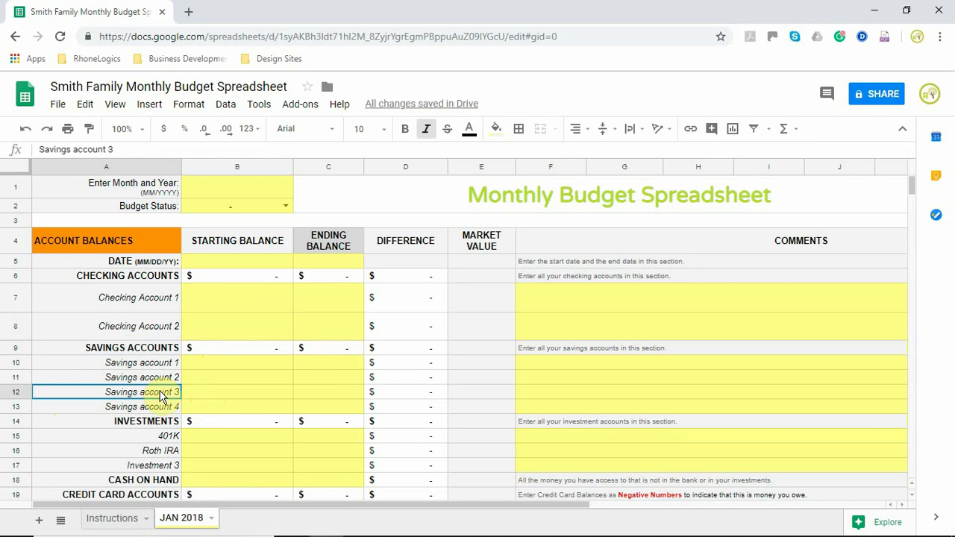
left_click_drag(160, 394, 157, 413)
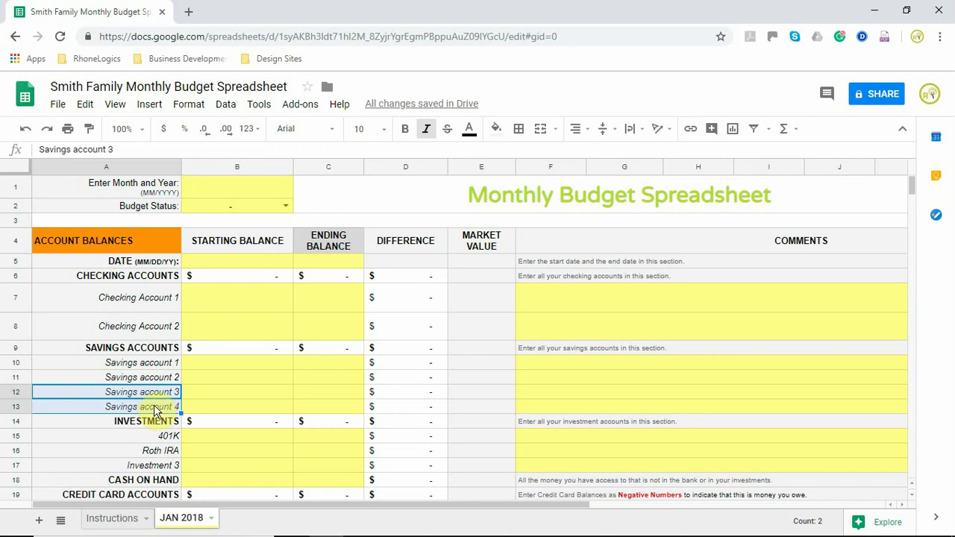
right_click(155, 410)
scroll(212, 489, "down", 1)
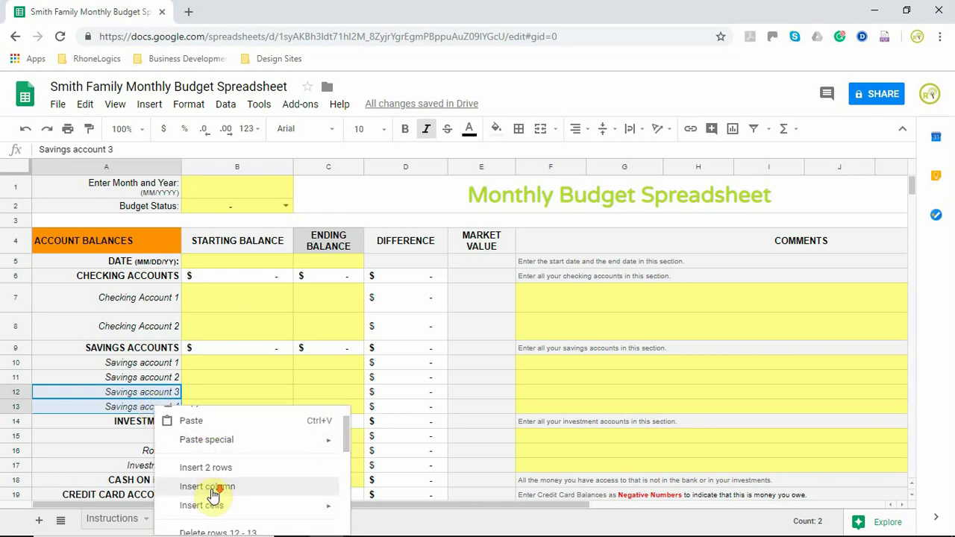
scroll(213, 492, "down", 1)
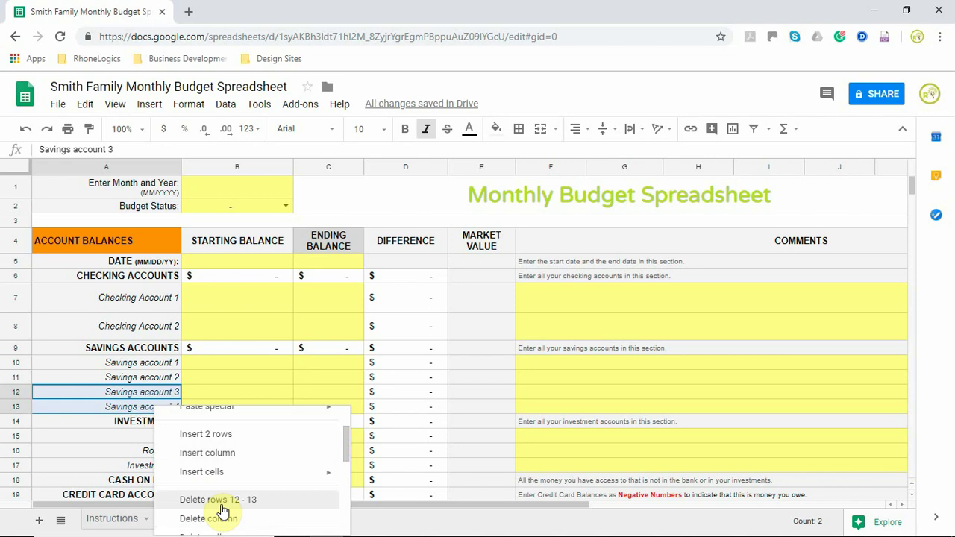
left_click(222, 506)
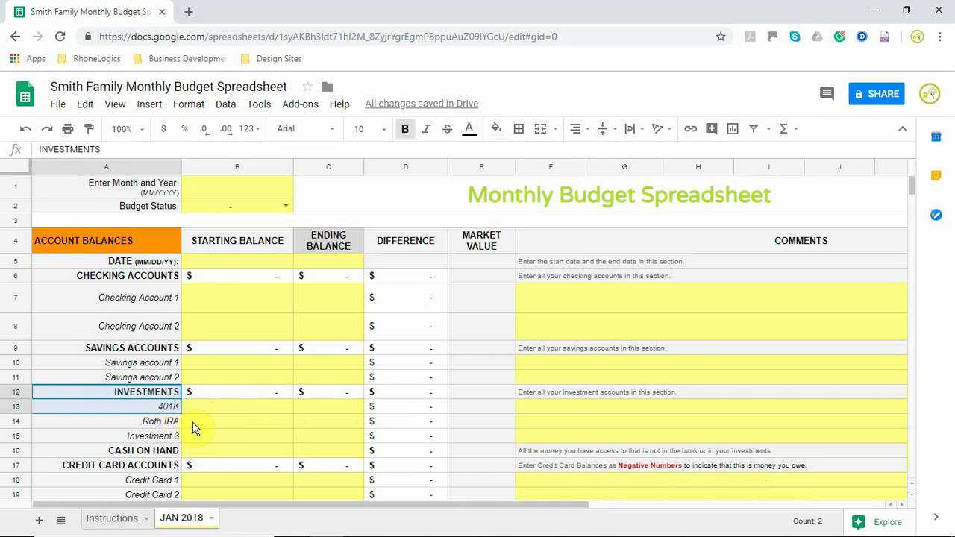
Step: Insert a row above Roth IRA in the Investments section and copy the 401K row's Difference formula into its Difference cell
right_click(192, 423)
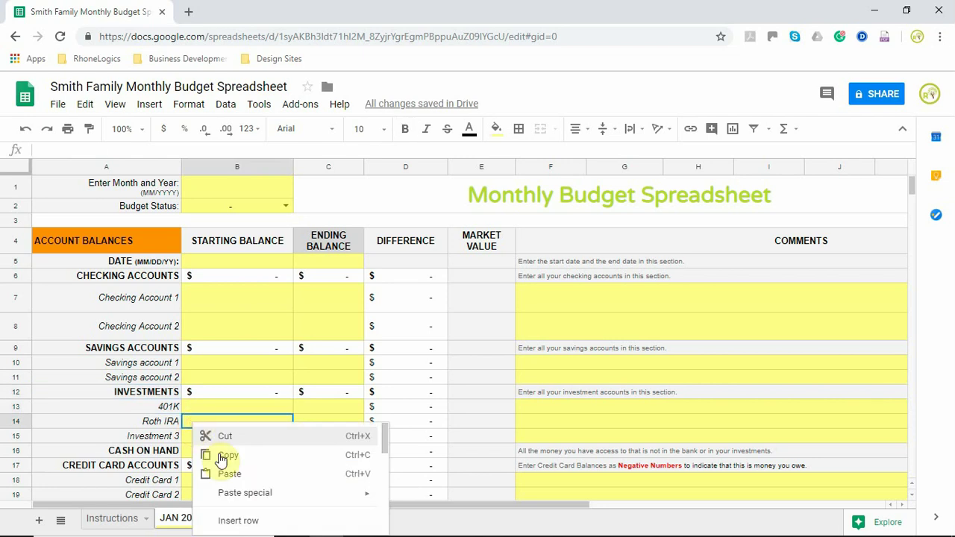
left_click(254, 522)
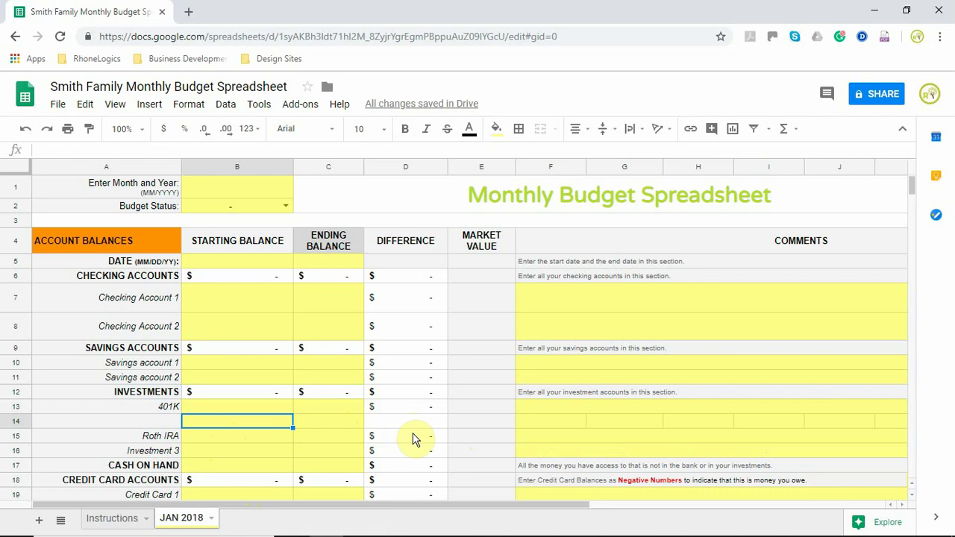
left_click(389, 423)
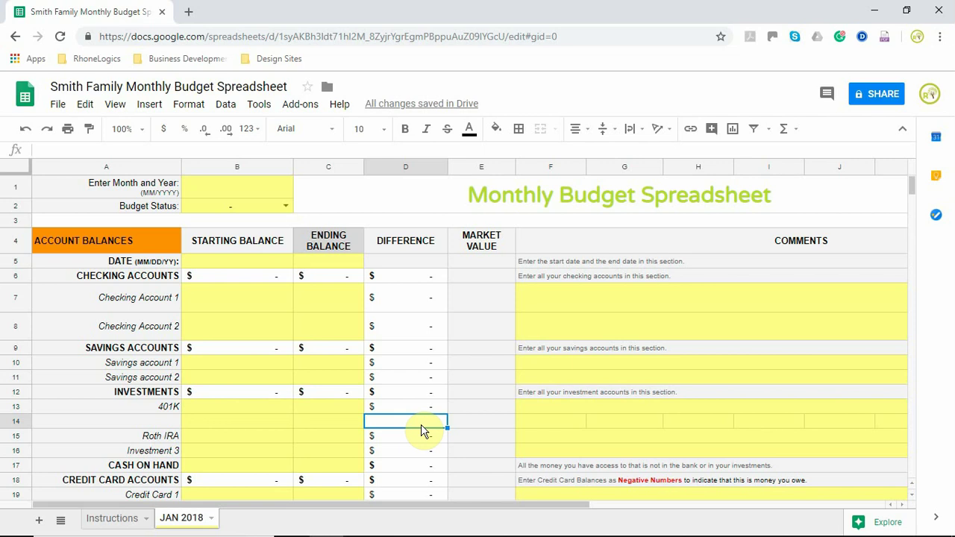
left_click(417, 412)
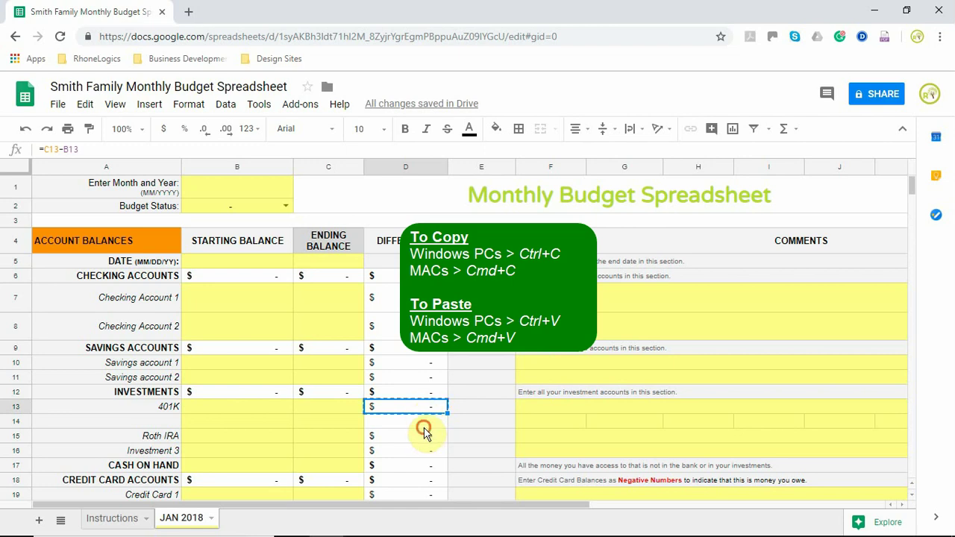
left_click(423, 426)
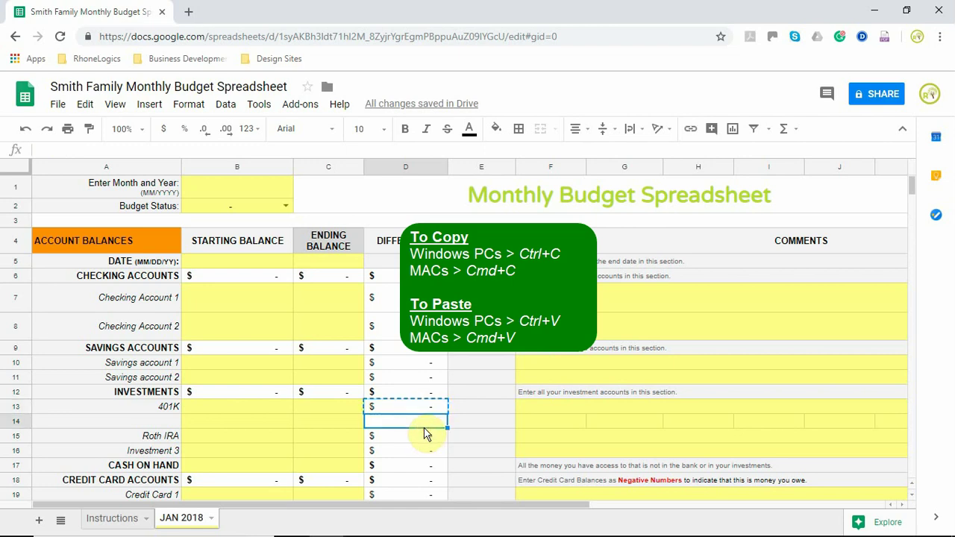
type("=C14-B14")
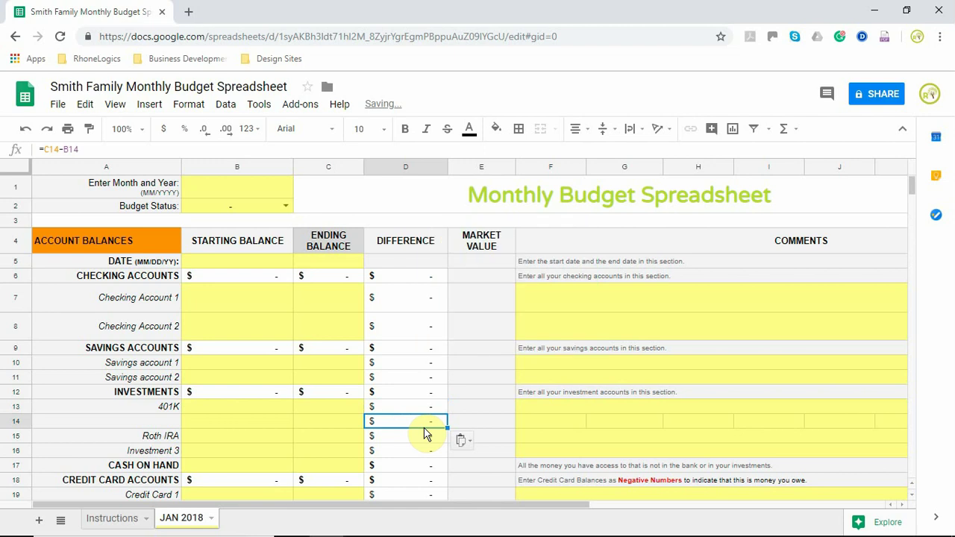
Step: Copy the Difference formula from D13 and paste it into D14 again
left_click(417, 409)
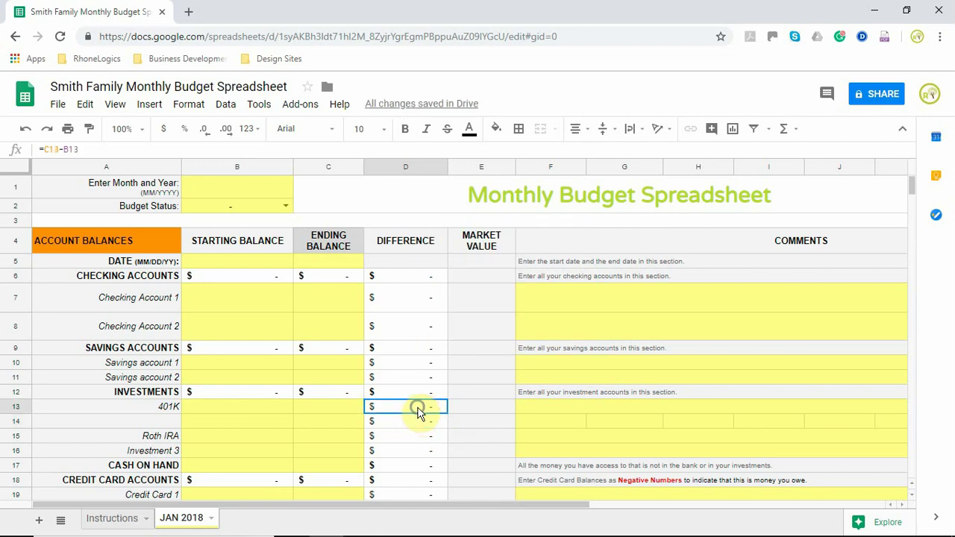
right_click(418, 413)
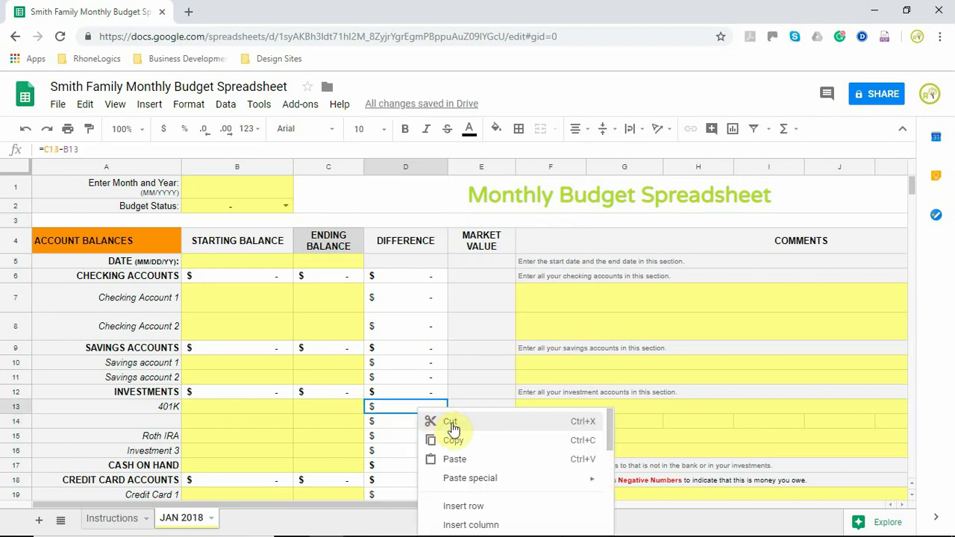
scroll(477, 448, "down", 1)
mouse_move(488, 475)
scroll(488, 474, "down", 3)
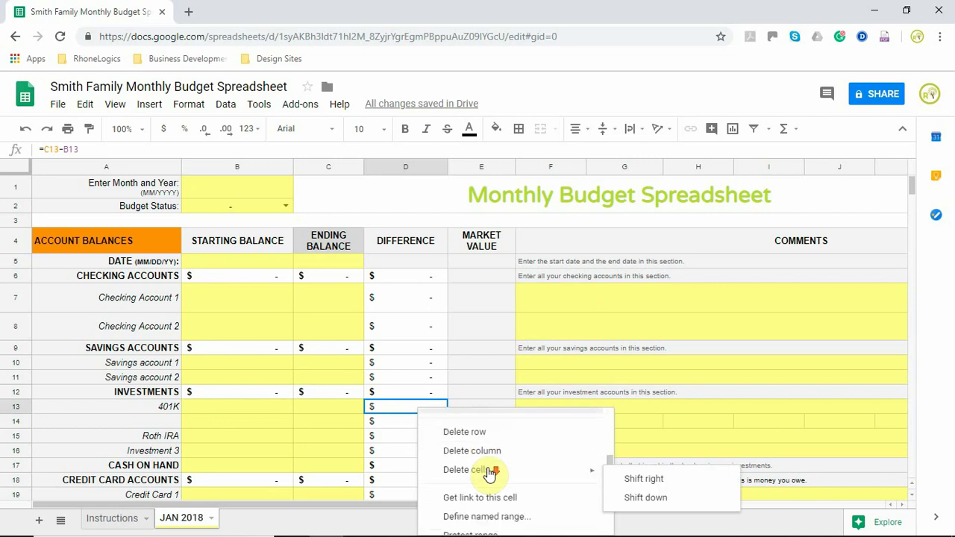
scroll(493, 476, "up", 5)
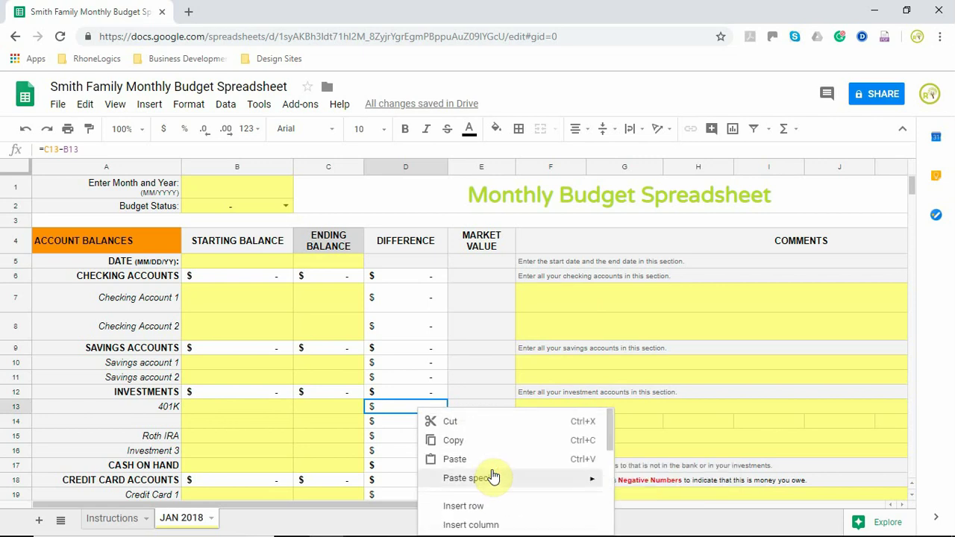
left_click(478, 440)
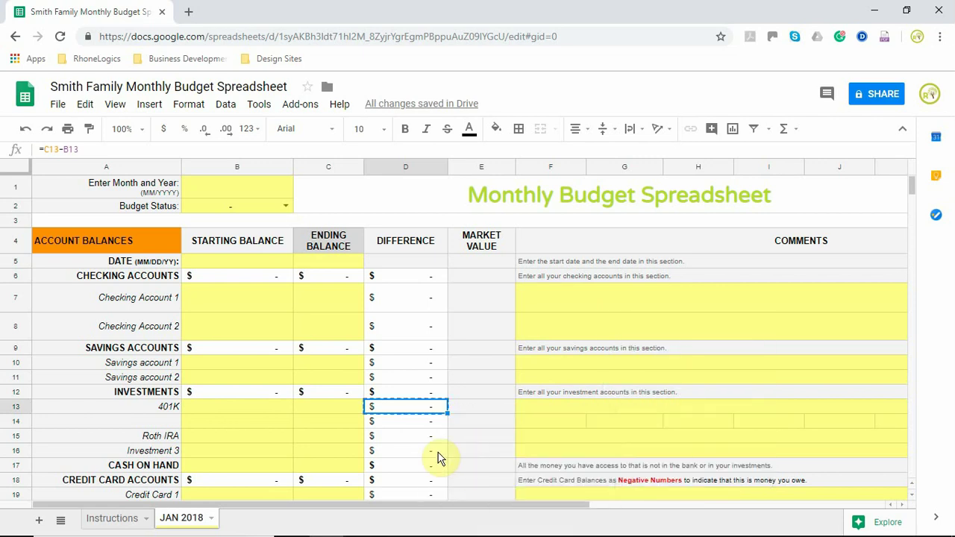
left_click(406, 424)
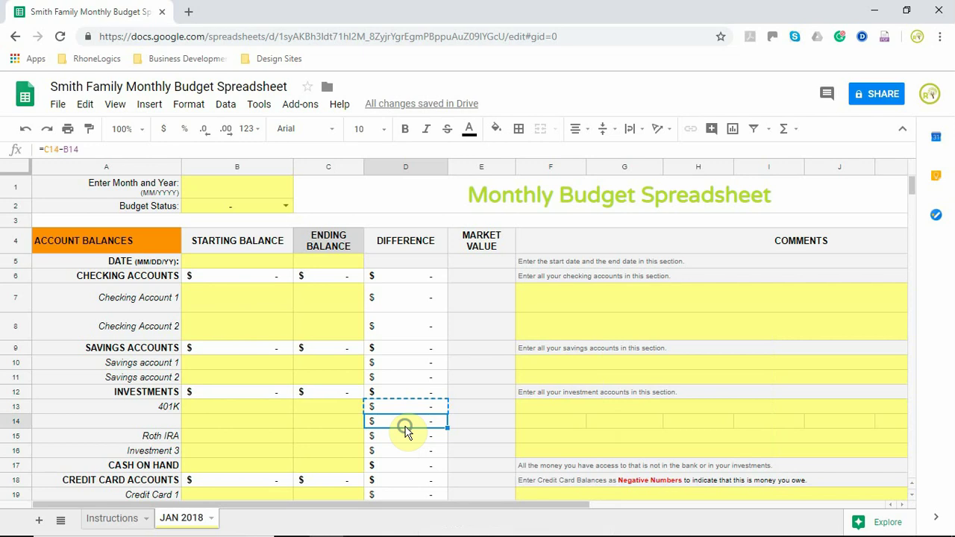
right_click(407, 433)
left_click(451, 487)
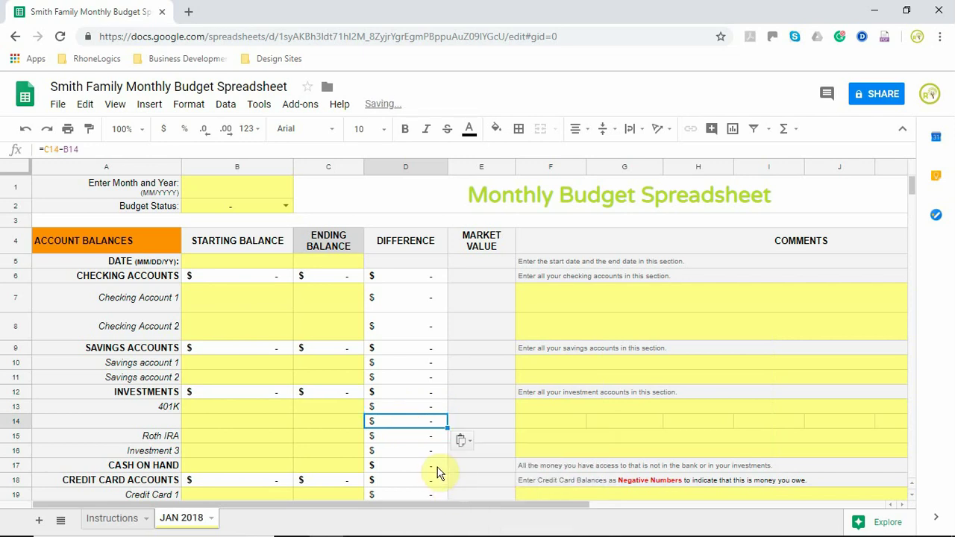
Step: Compare the separate Comments cells in the new row 14 with the merged Comments cells in the surrounding investment rows
left_click(563, 411)
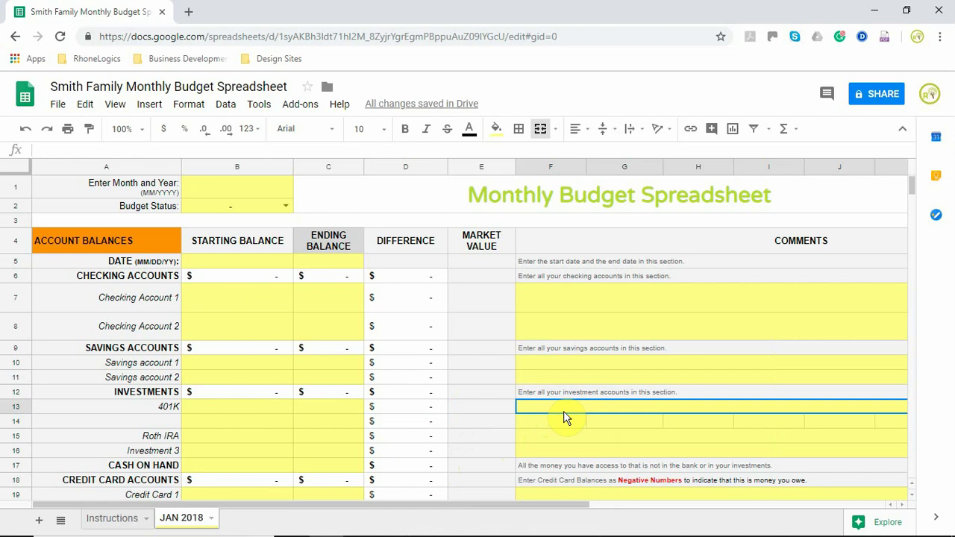
left_click(574, 423)
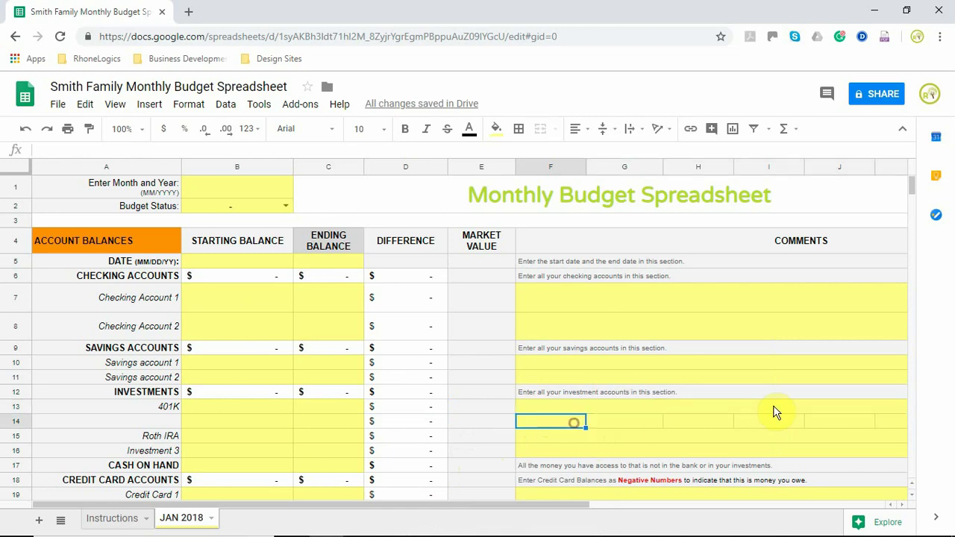
left_click(644, 423)
left_click(718, 427)
left_click(772, 425)
left_click(825, 422)
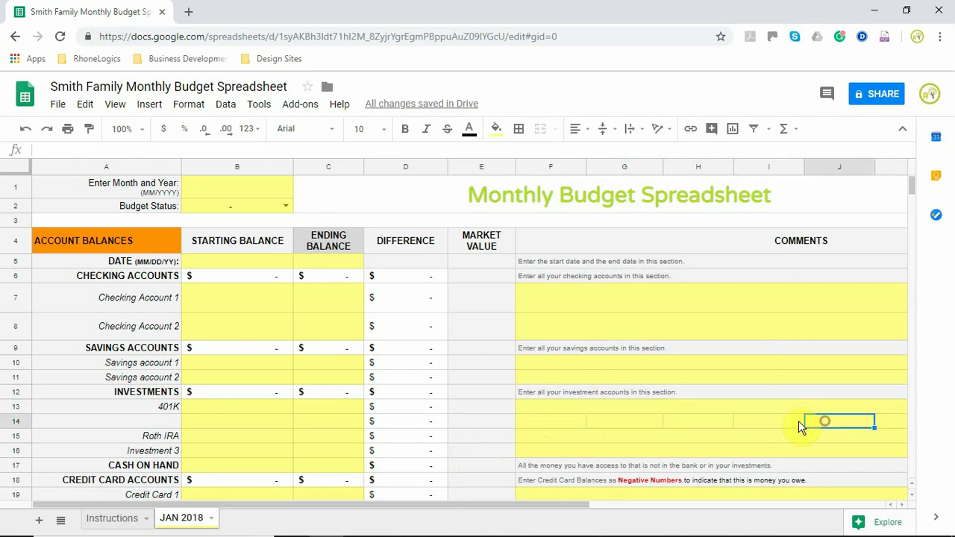
left_click(597, 437)
left_click(595, 411)
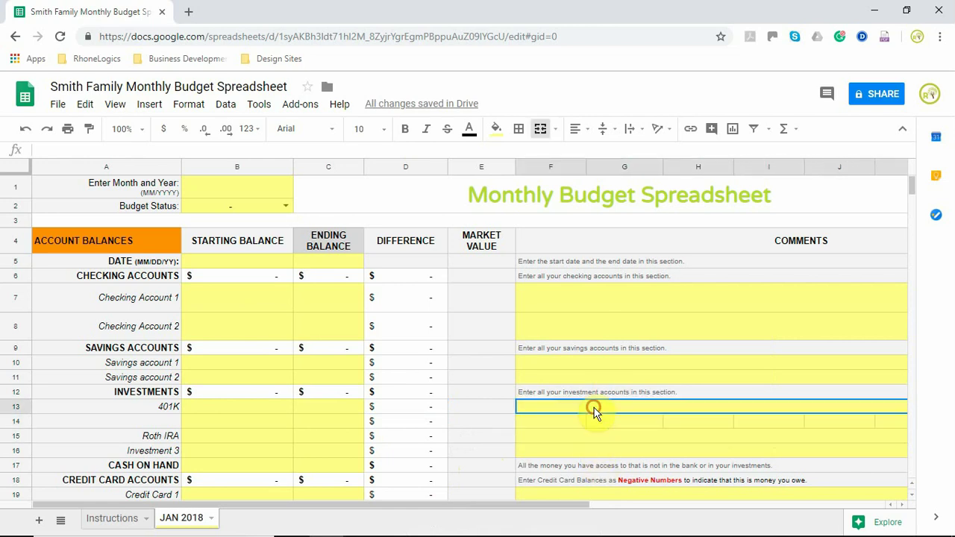
left_click(593, 451)
left_click(592, 410)
left_click(595, 447)
Step: Copy the 401K row's merged Comments cell into row 14's Comments area, and select cell A14
left_click(556, 412)
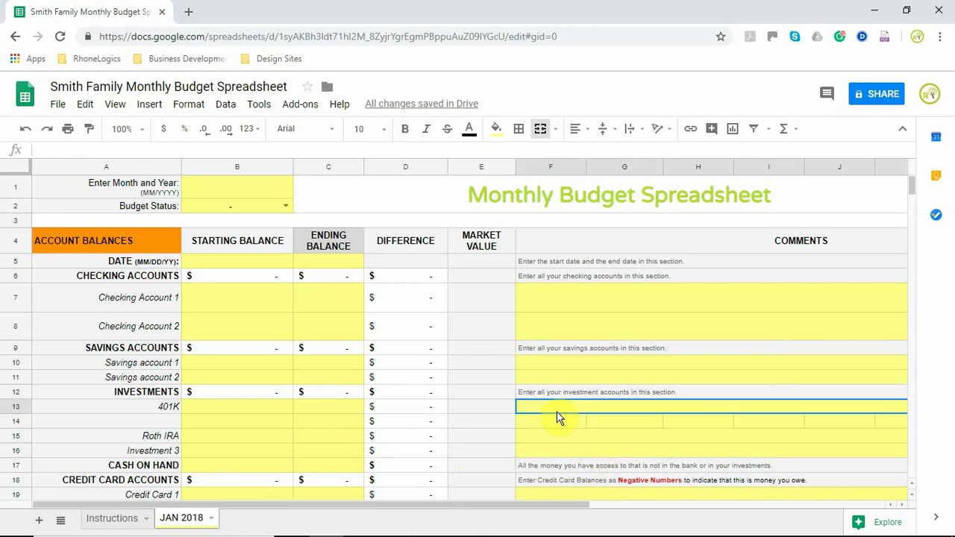
right_click(584, 407)
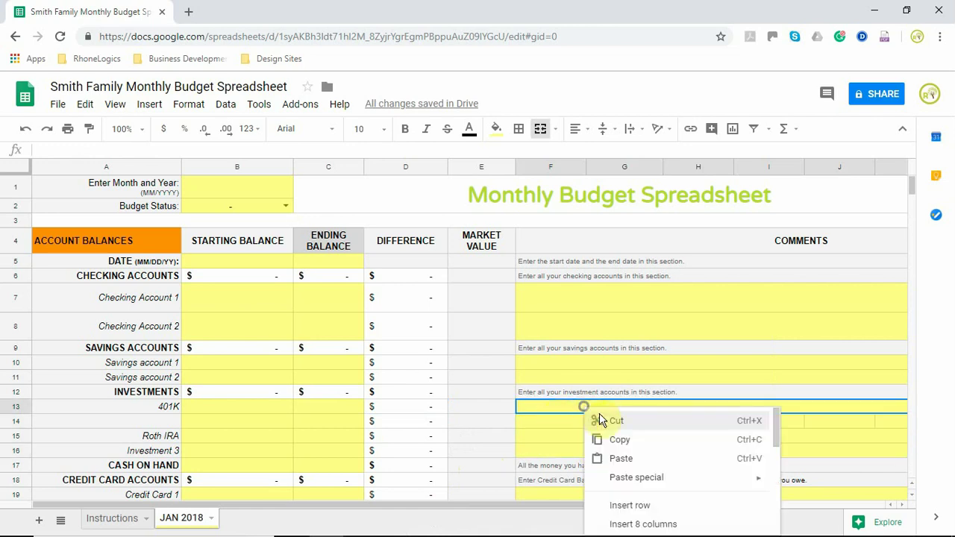
left_click(628, 442)
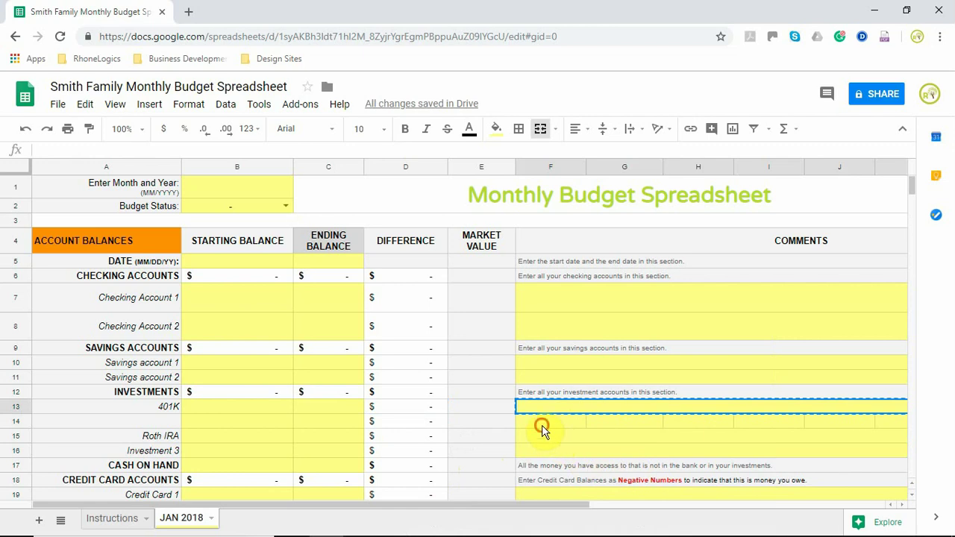
right_click(541, 427)
left_click(601, 480)
left_click(631, 440)
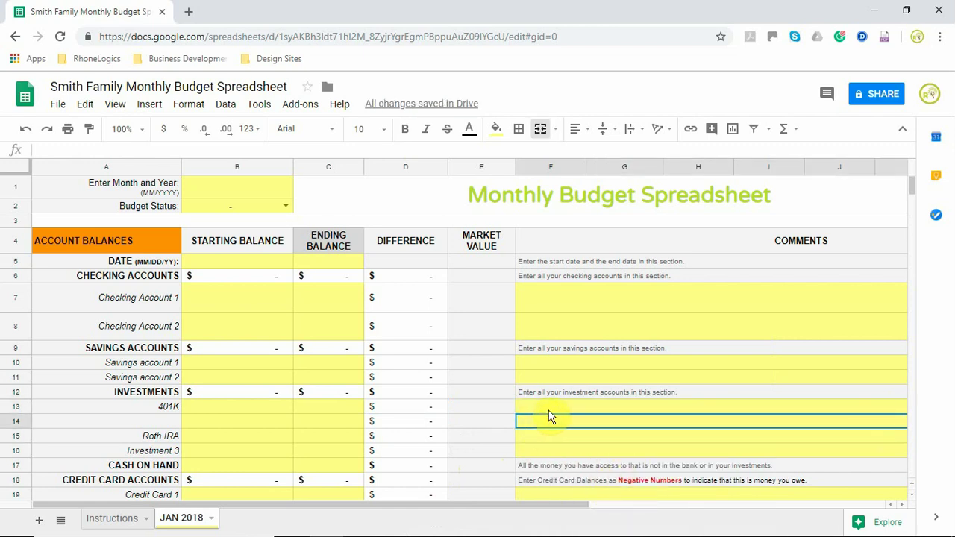
key("Home")
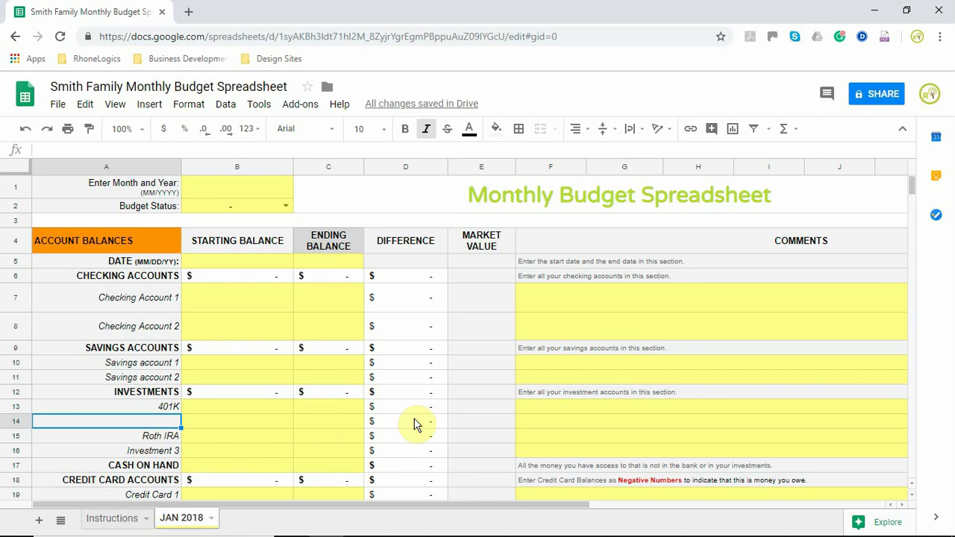
Step: Inspect the cell range covered by the Investments Starting Balance sum formula in B12
left_click(531, 422)
left_click(164, 422)
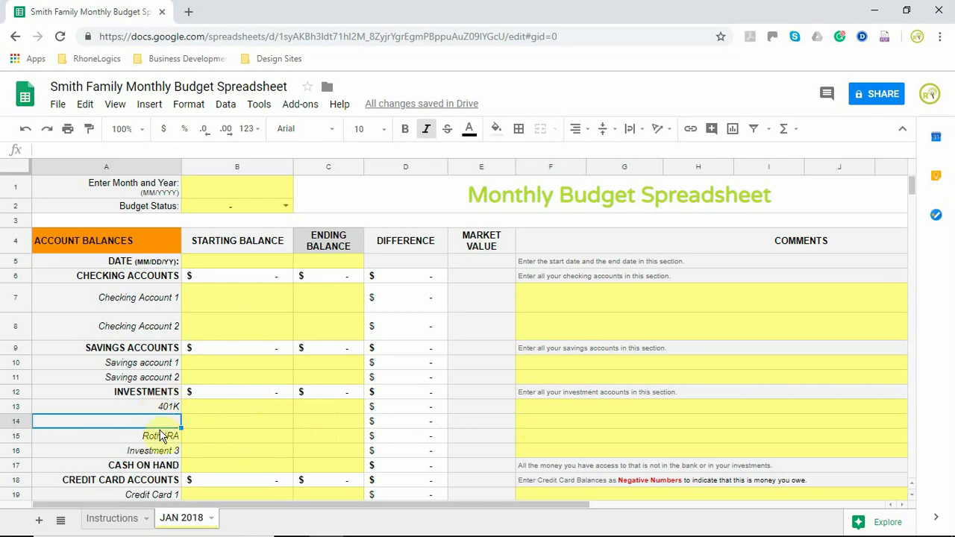
double_click(236, 393)
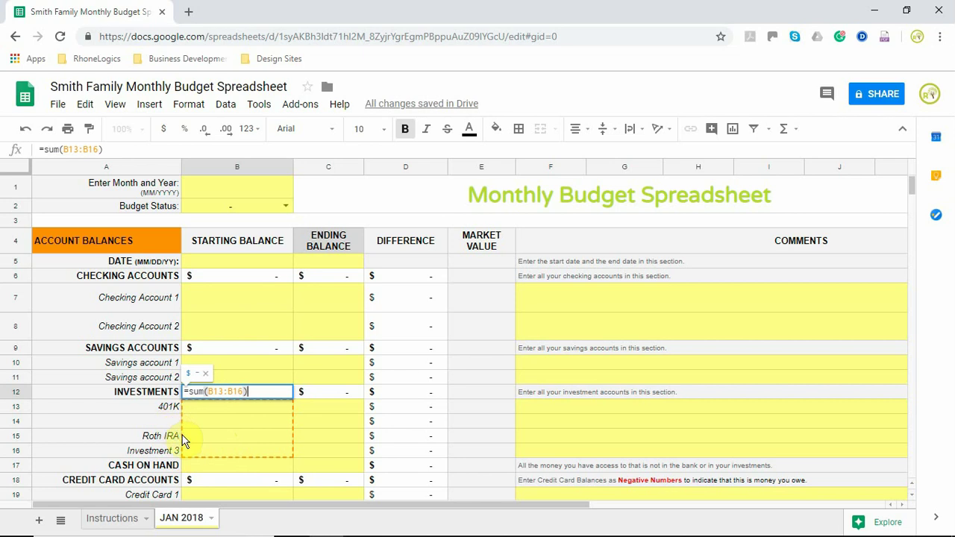
key("Escape")
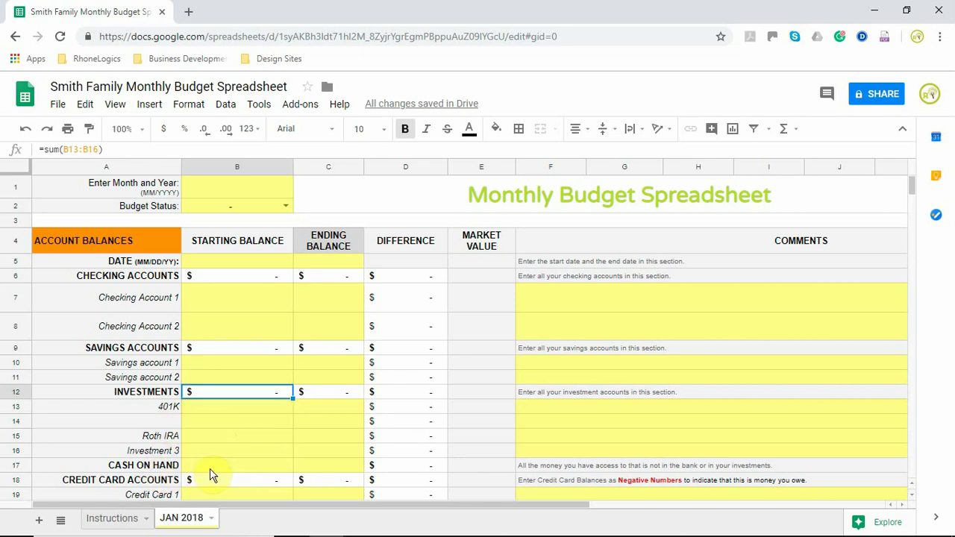
Step: Insert a blank row between Investment 3 and Cash on Hand
right_click(210, 470)
scroll(252, 511, "down", 3)
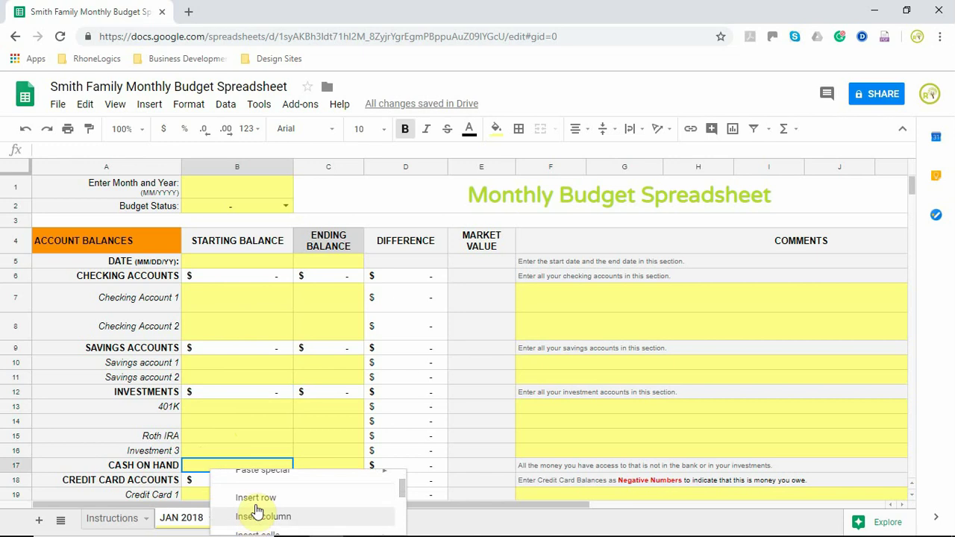
left_click(255, 498)
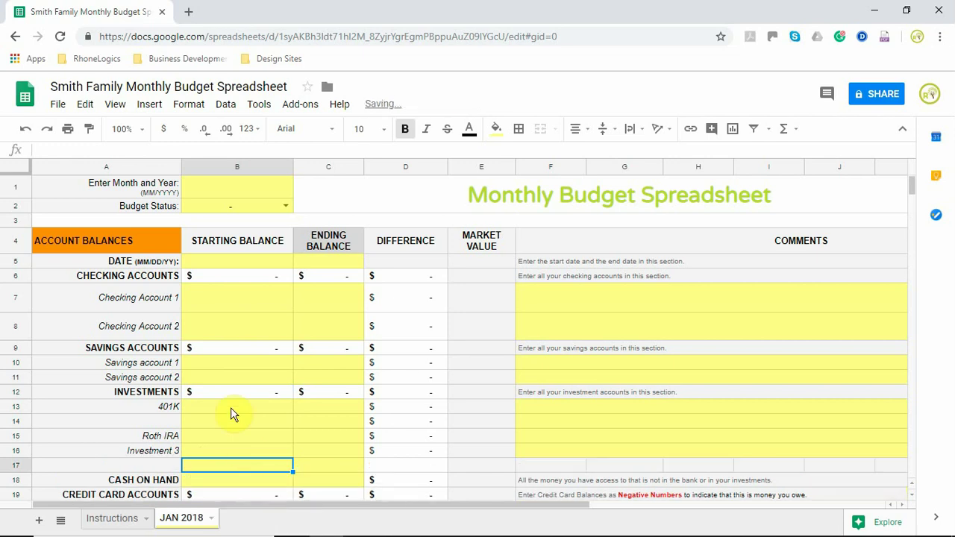
Step: Change the Investments Starting Balance formula in B12 to =sum(B13:B17) and check its highlighted range
double_click(241, 390)
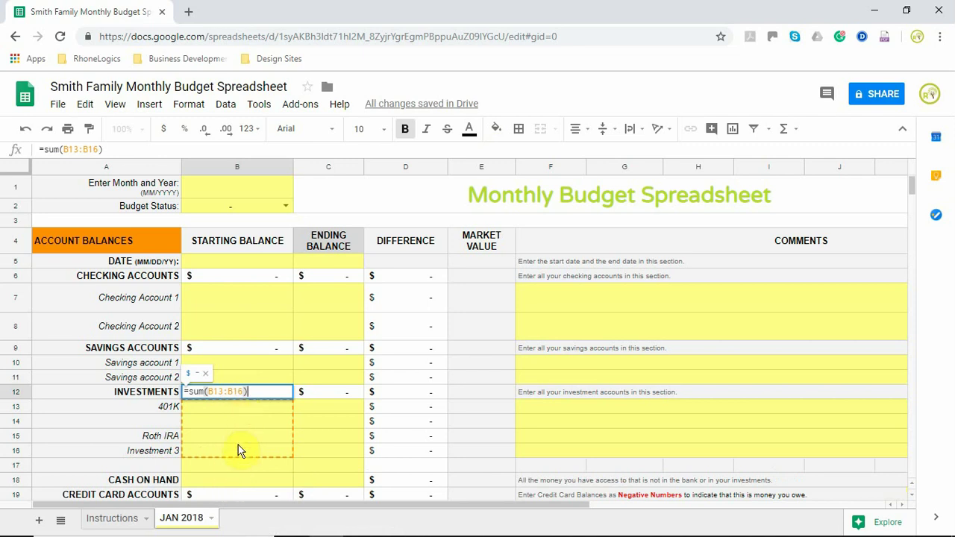
left_click(246, 392)
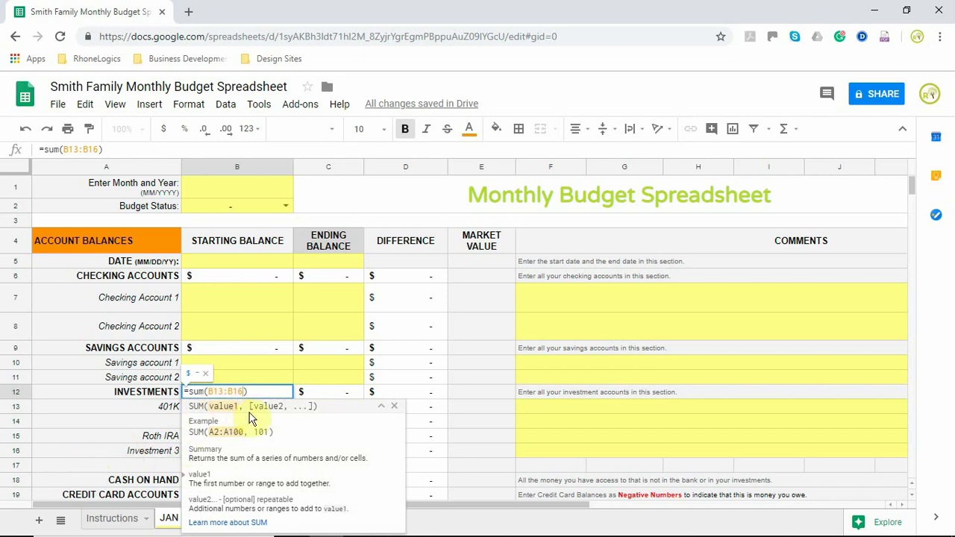
key("BackSpace")
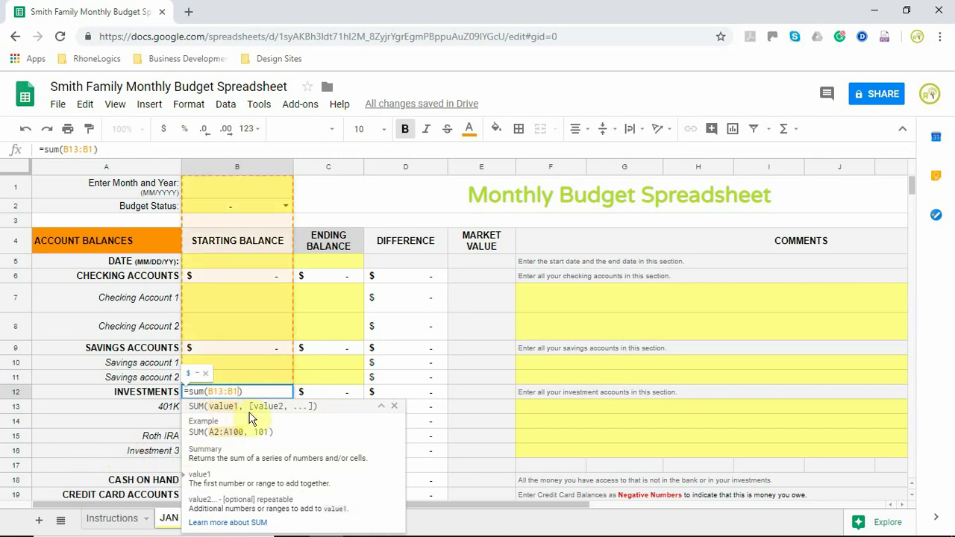
type("6")
key("Return")
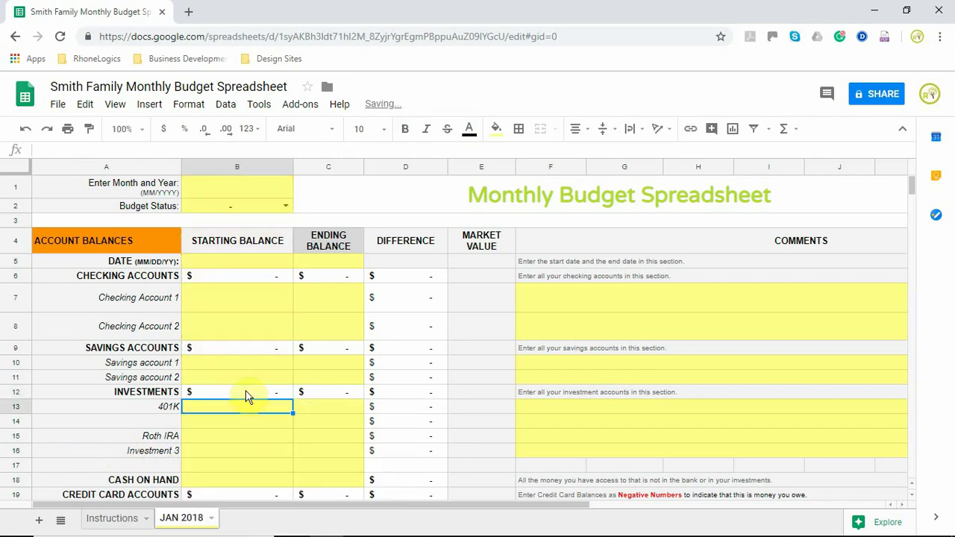
double_click(246, 391)
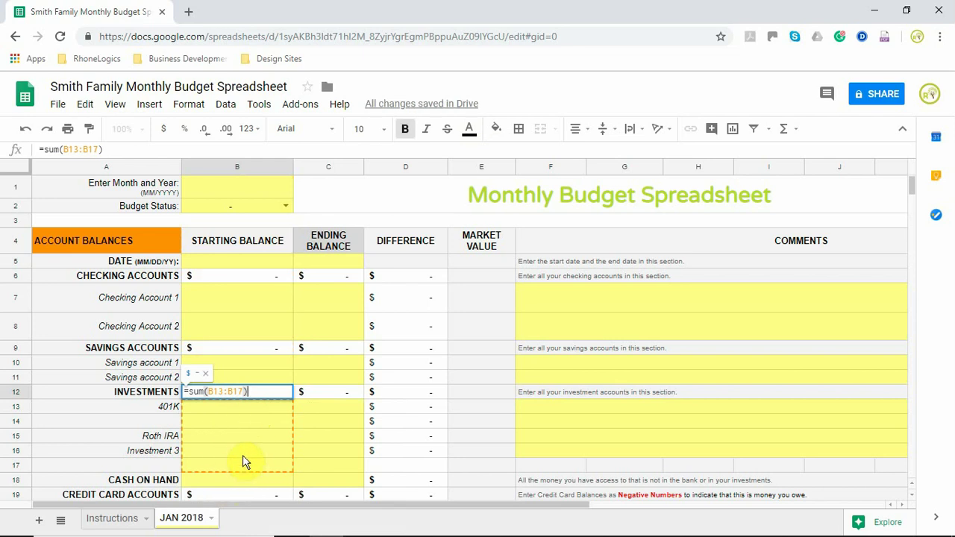
key("Escape")
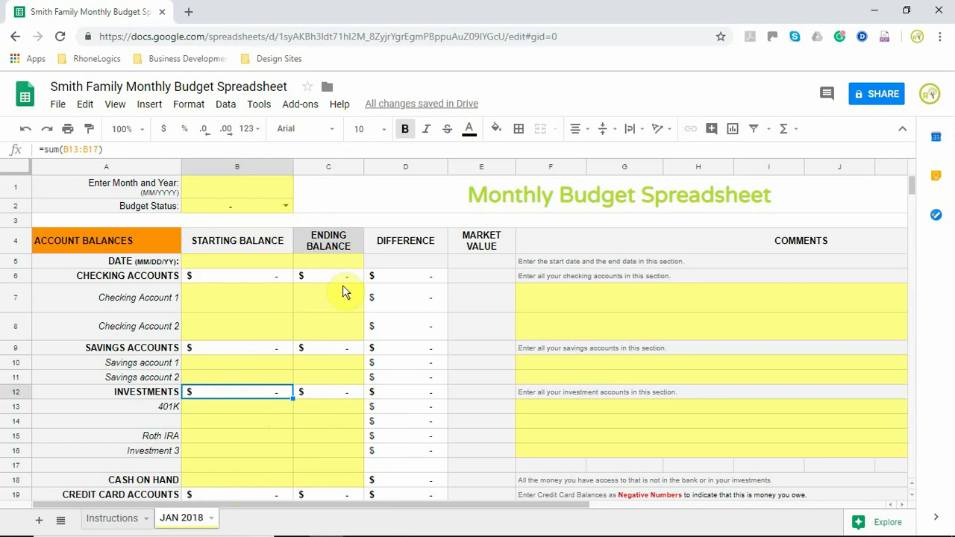
Step: Change the Investments Ending Balance formula in C12 to =sum(C13:C17)
double_click(335, 395)
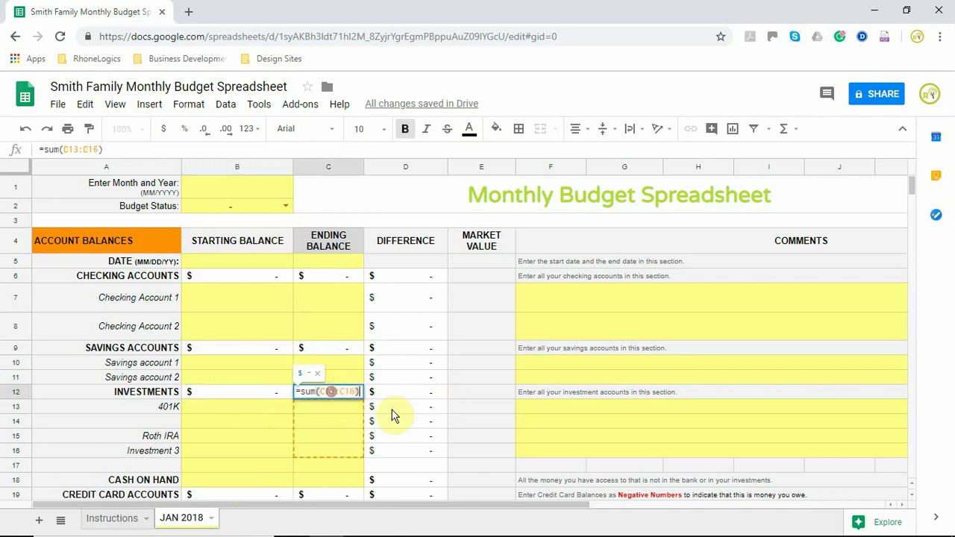
left_click(353, 393)
key("BackSpace")
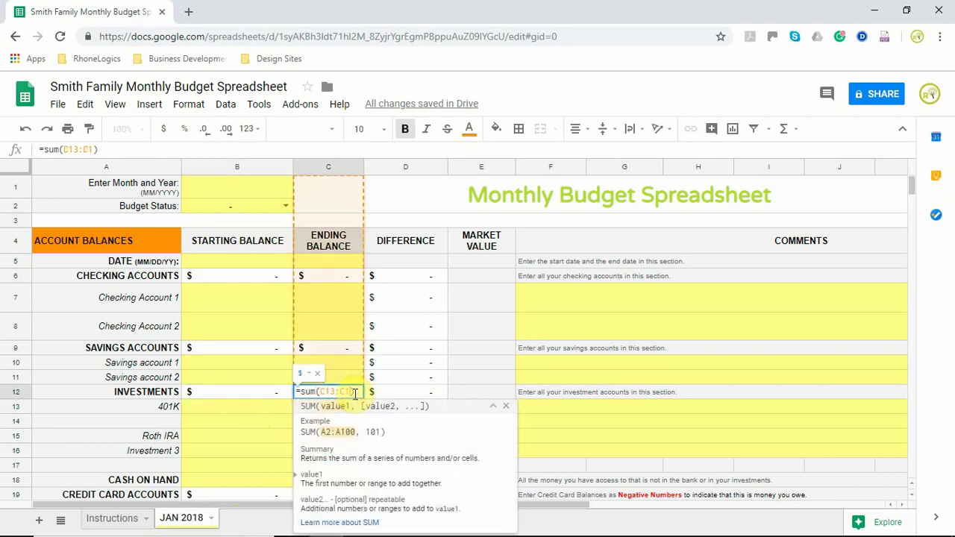
type("7")
key("Return")
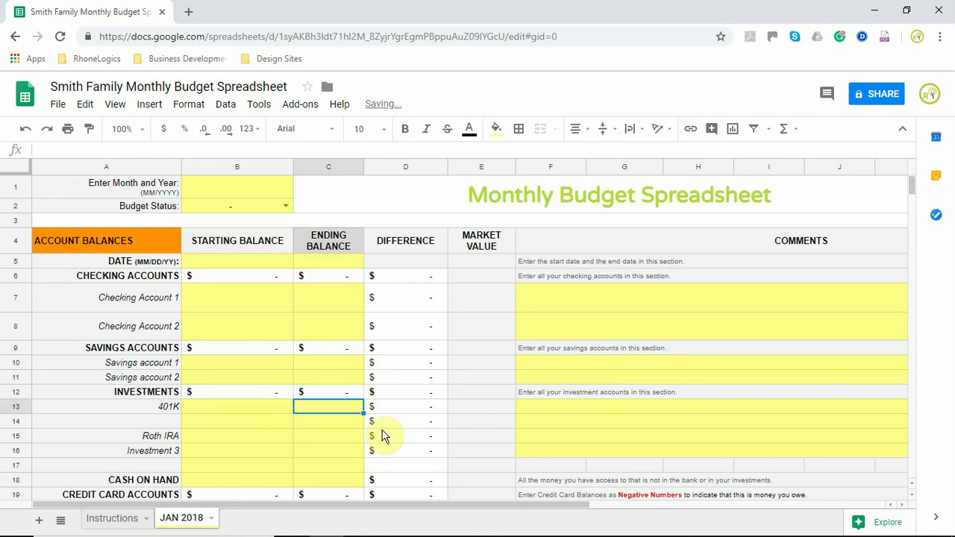
Step: Copy the Investment 3 row's Difference formula and merged Comments cell into the matching cells of row 17
left_click(403, 452)
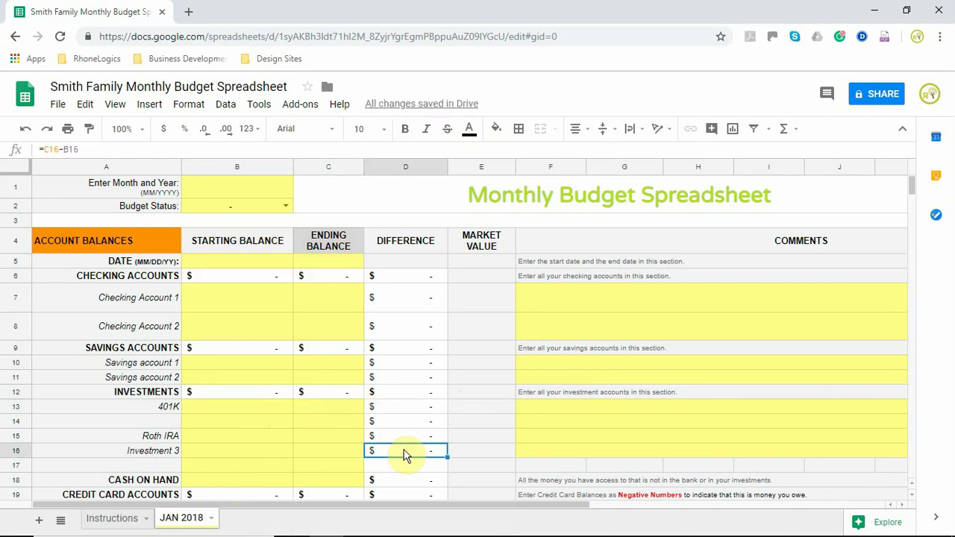
key("ctrl+c")
left_click(408, 470)
key("ctrl+v")
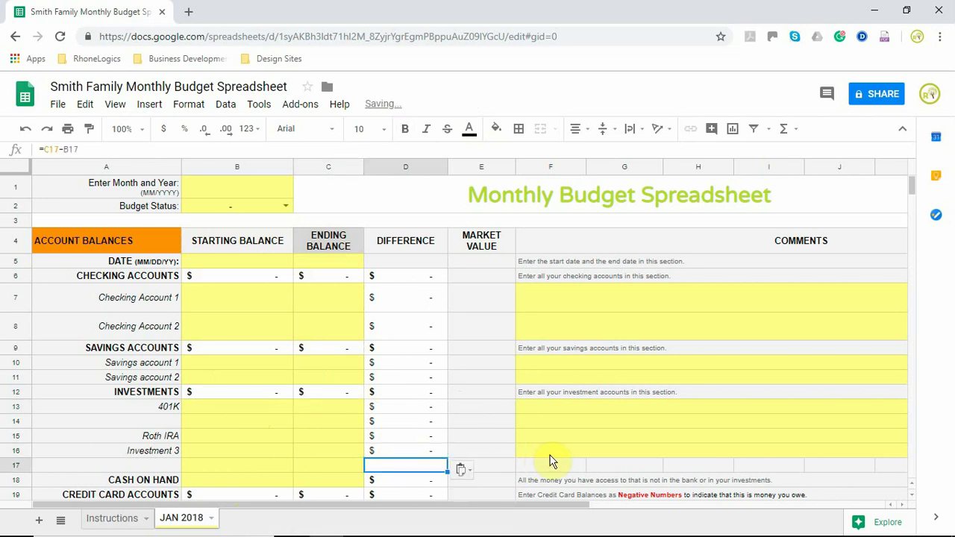
left_click(550, 453)
key("ctrl+c")
left_click(526, 465)
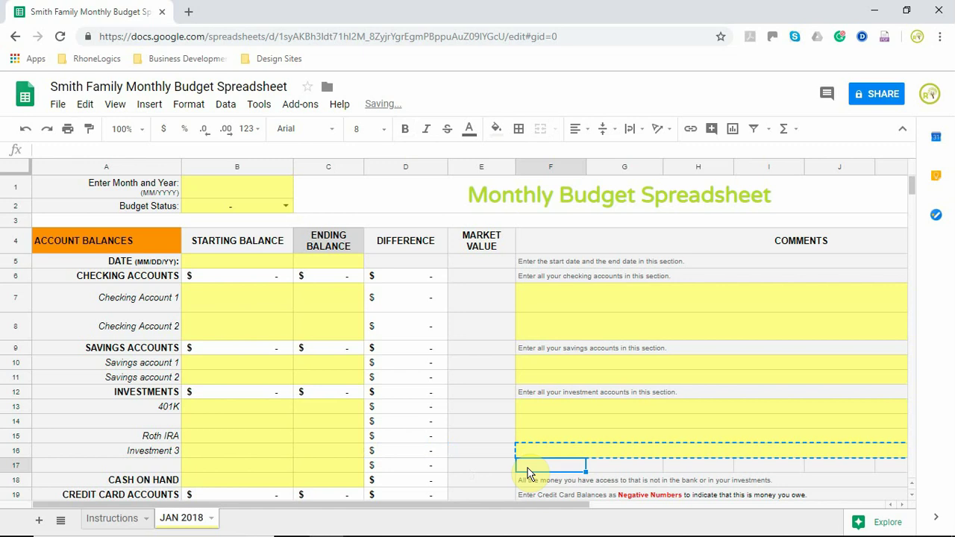
key("ctrl+v")
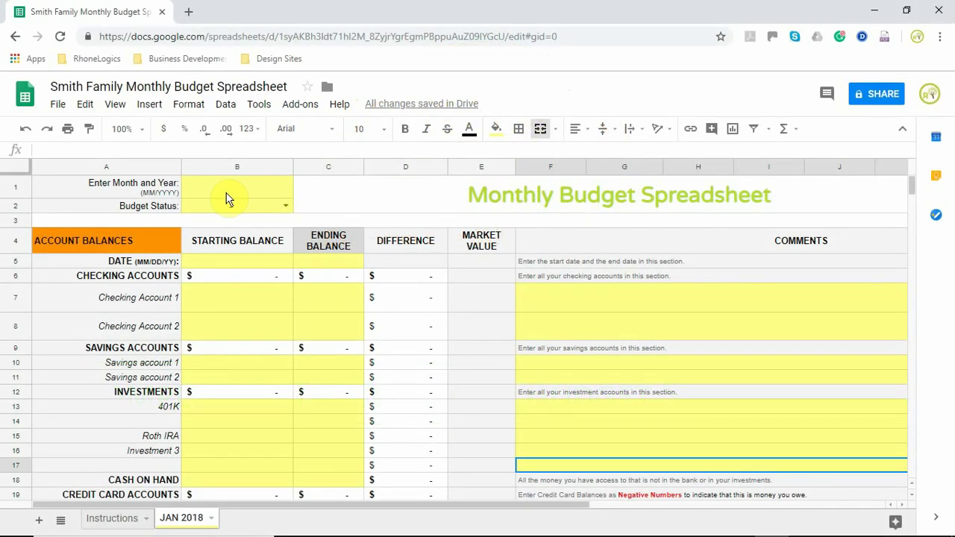
Step: Enter 01/2018 as the budget's month and year and set the Budget Status to Being Drafted
left_click(228, 195)
type("01")
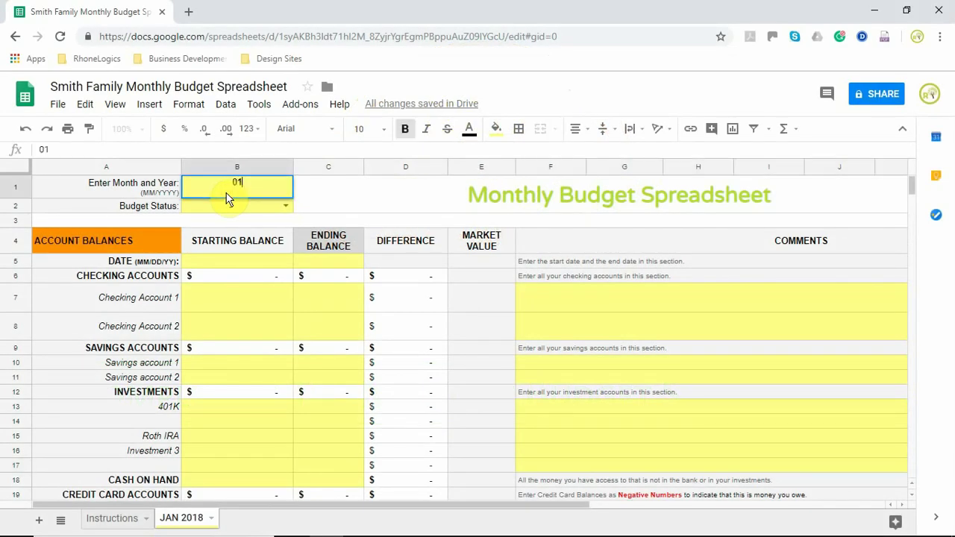
type("/2018")
key("Return")
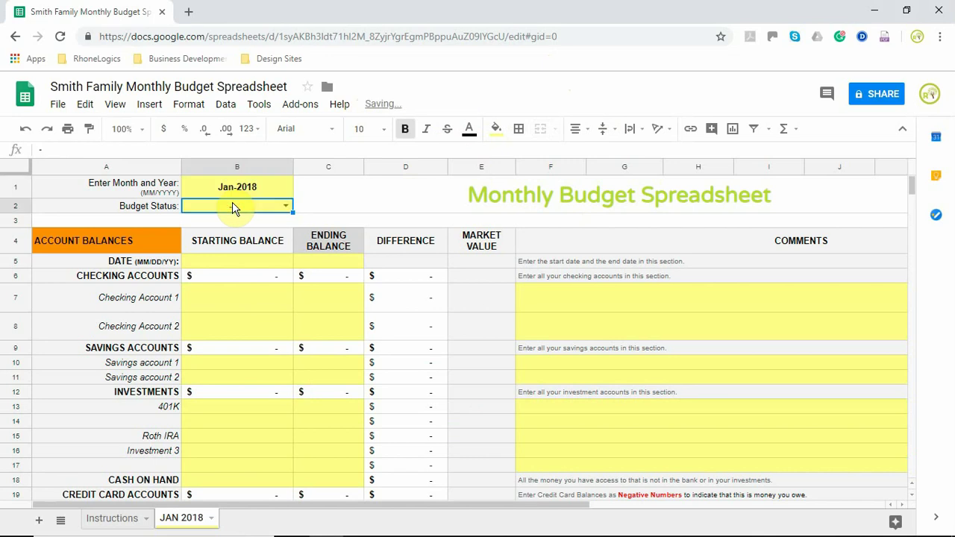
left_click(284, 208)
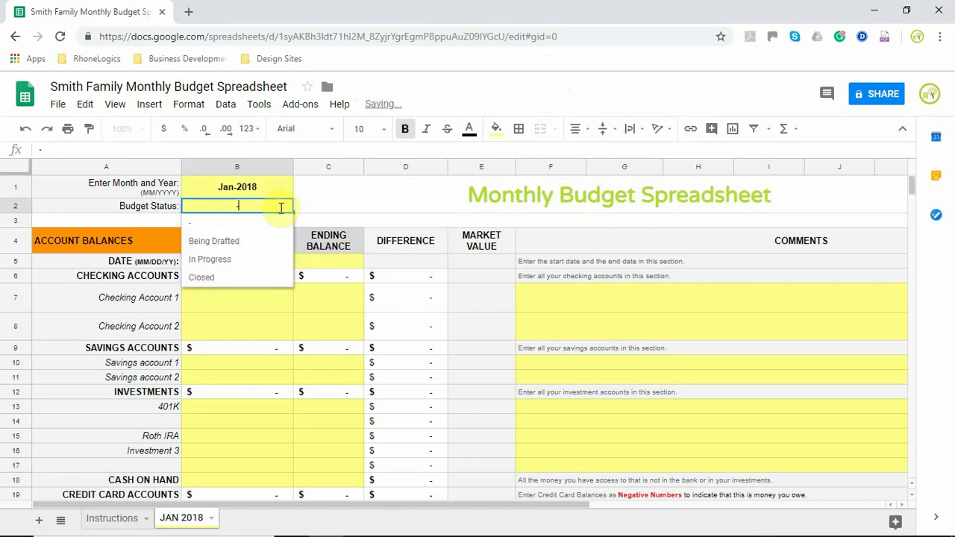
left_click(258, 246)
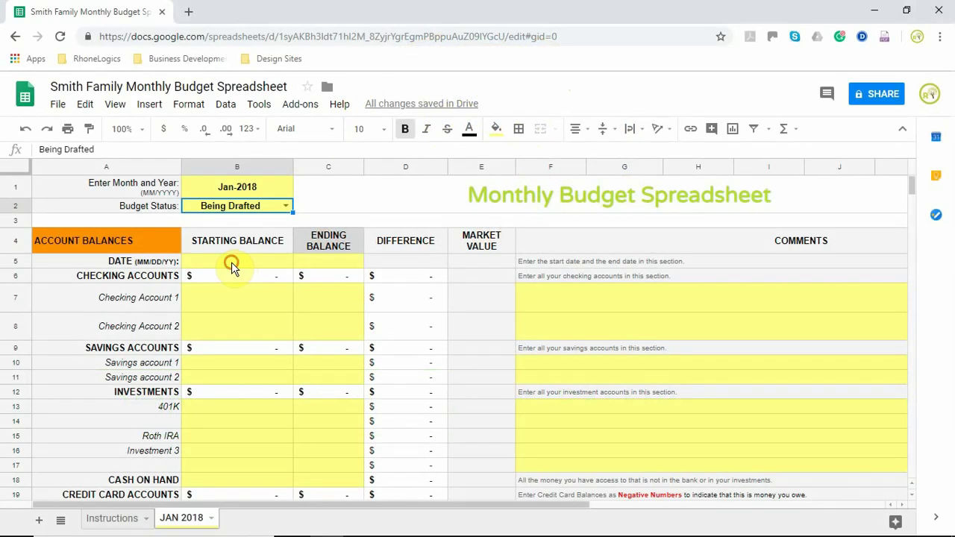
Step: Enter 01/01/2018 as the Starting Balance date in B5
left_click(231, 262)
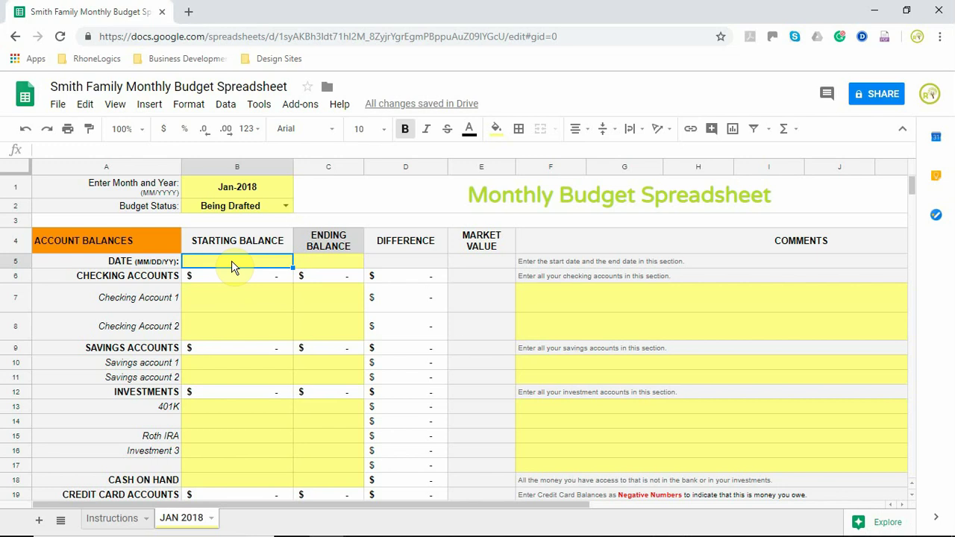
type("01/01")
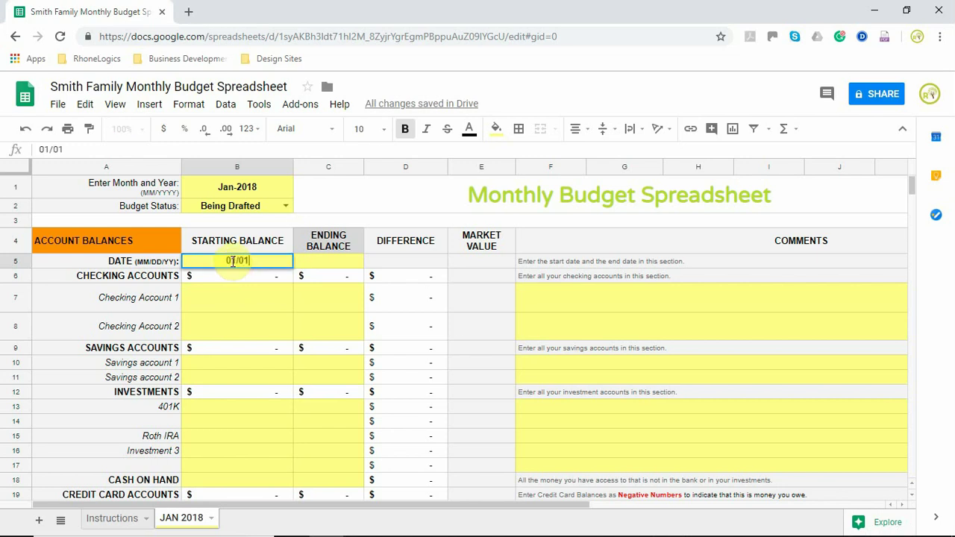
type("/2018")
left_click(232, 302)
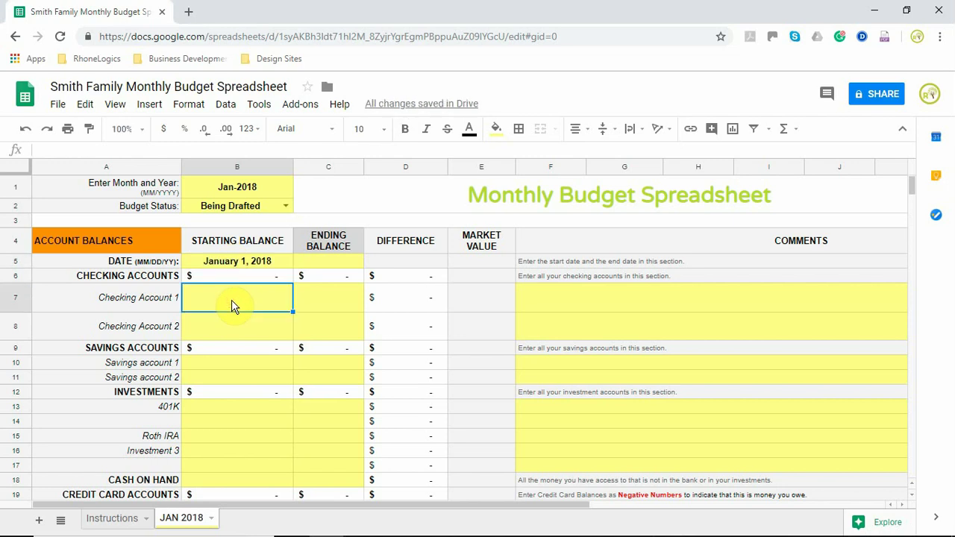
Step: Rename Checking Account 1 as Bank of America Checking Account
left_click(141, 306)
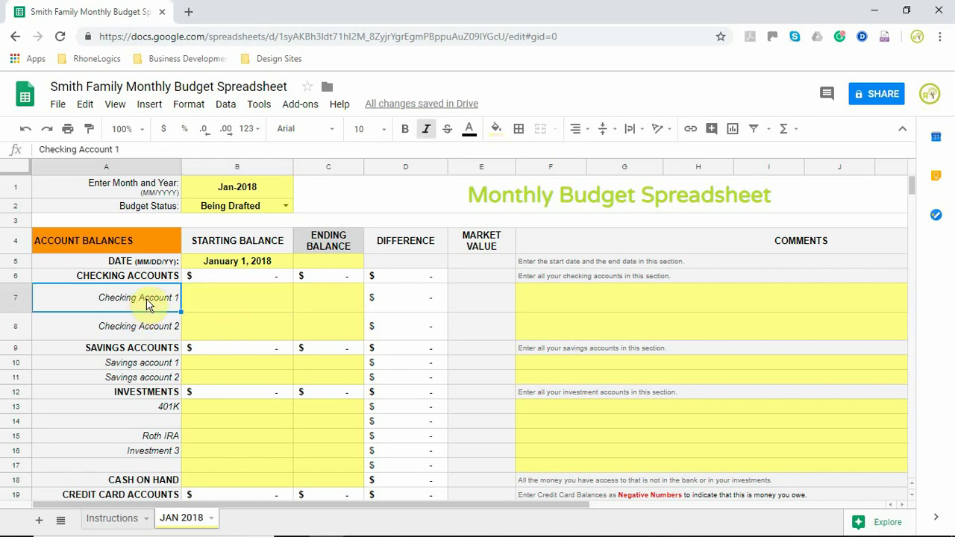
type("Ba")
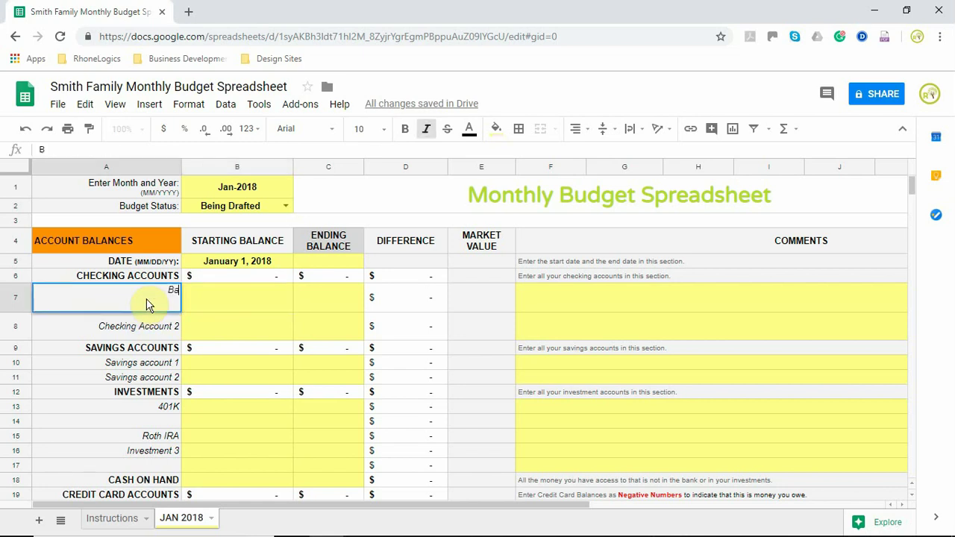
type("nk of America Checking")
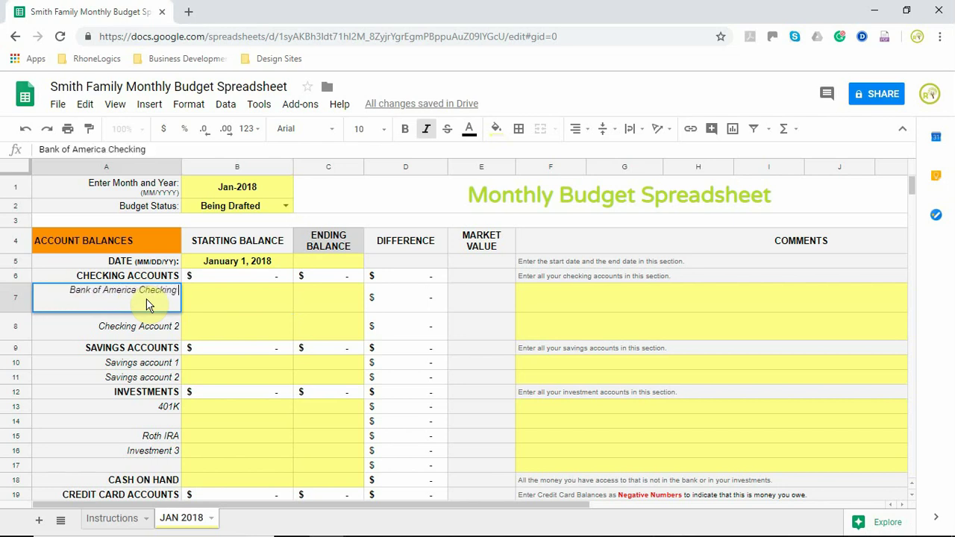
type(" Account")
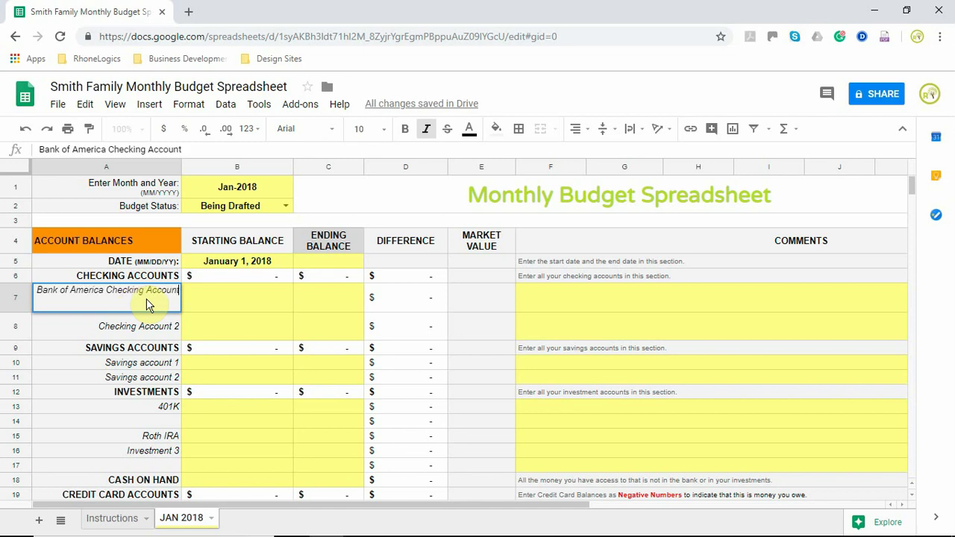
left_click(186, 331)
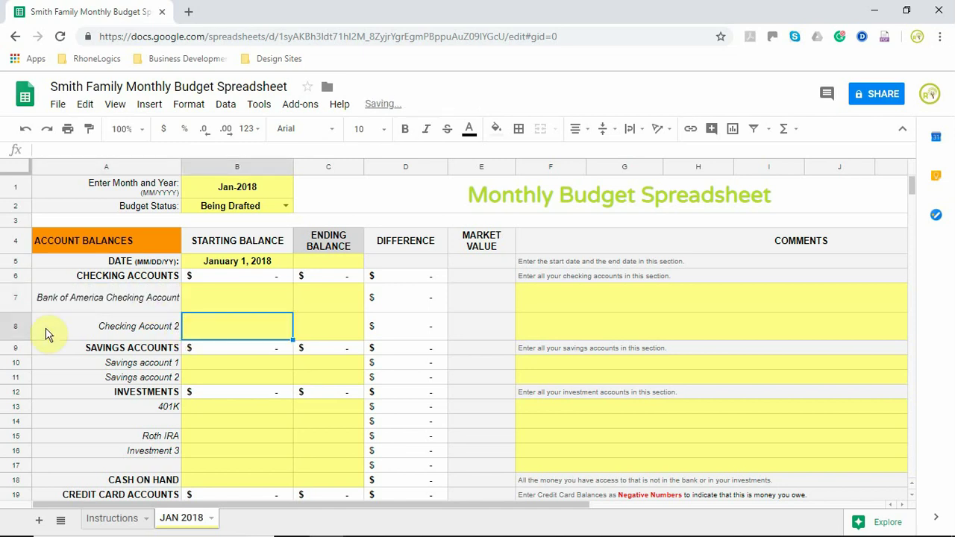
Step: Delete the Checking Account 2 row from the Checking Accounts section
left_click(79, 329)
right_click(79, 329)
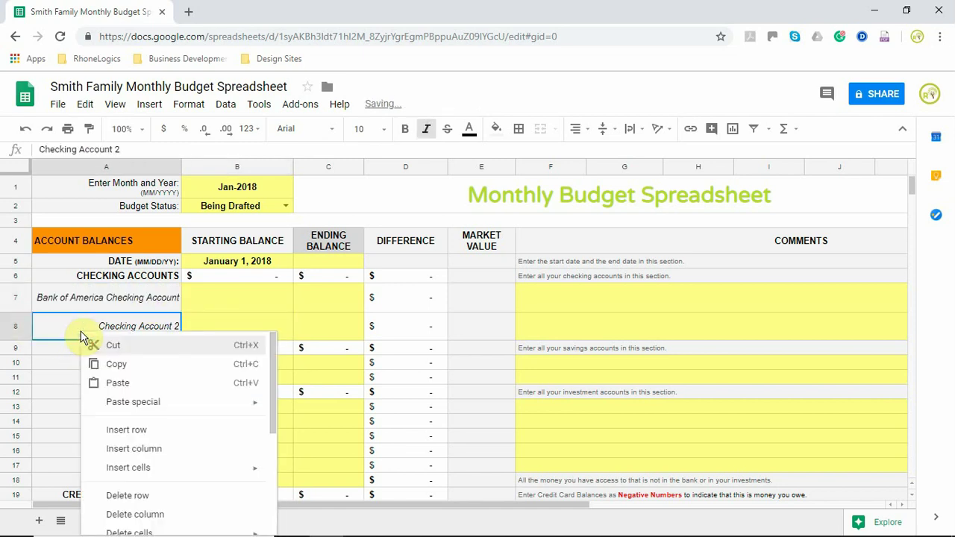
left_click(138, 495)
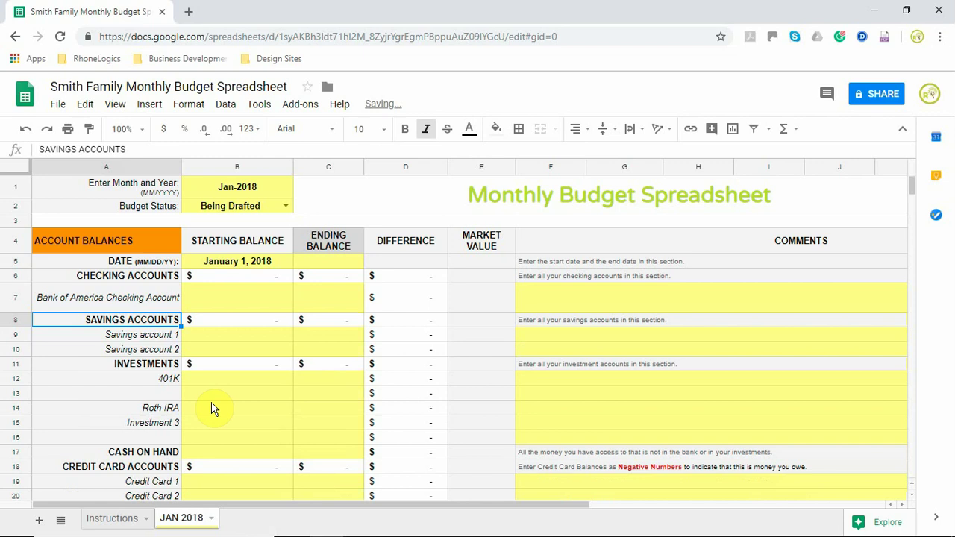
Step: Enter 1200 as the Starting Balance of the Bank of America Checking Account
left_click(240, 302)
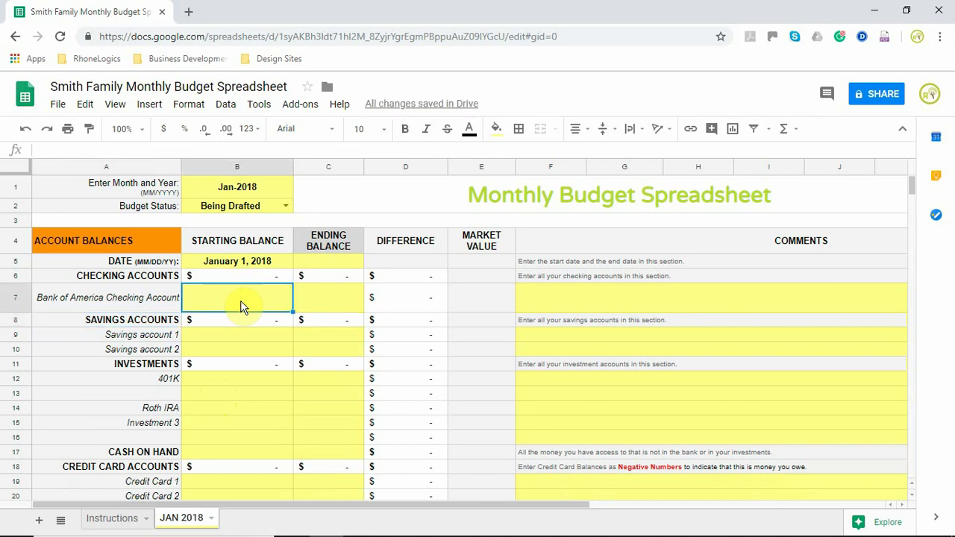
type("1200")
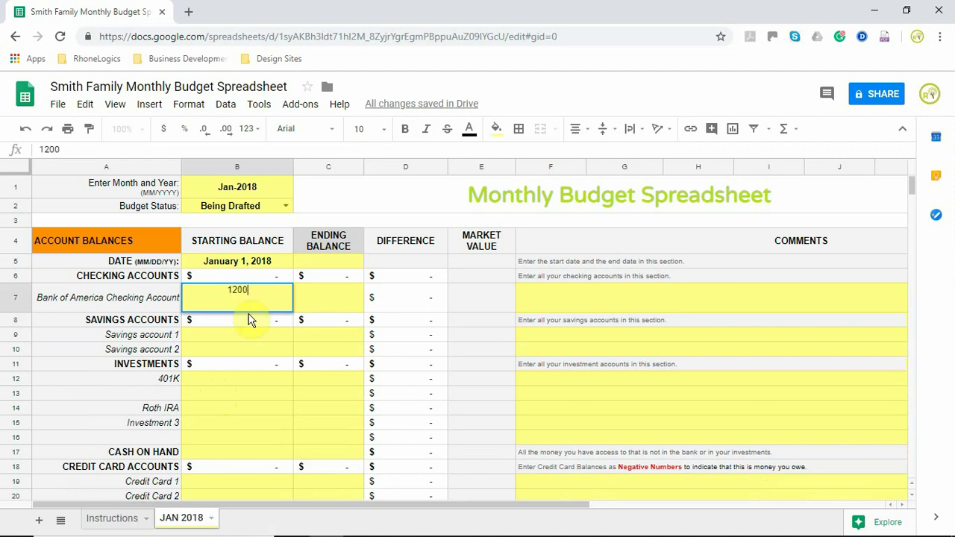
left_click(249, 334)
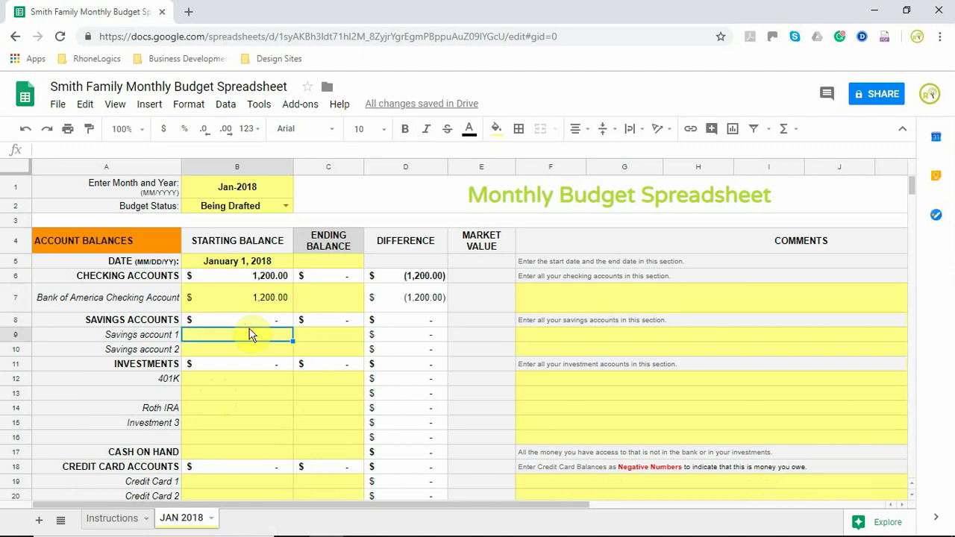
Step: Rename Savings account 1 as Bank of America Savings Account
left_click(153, 337)
type("B")
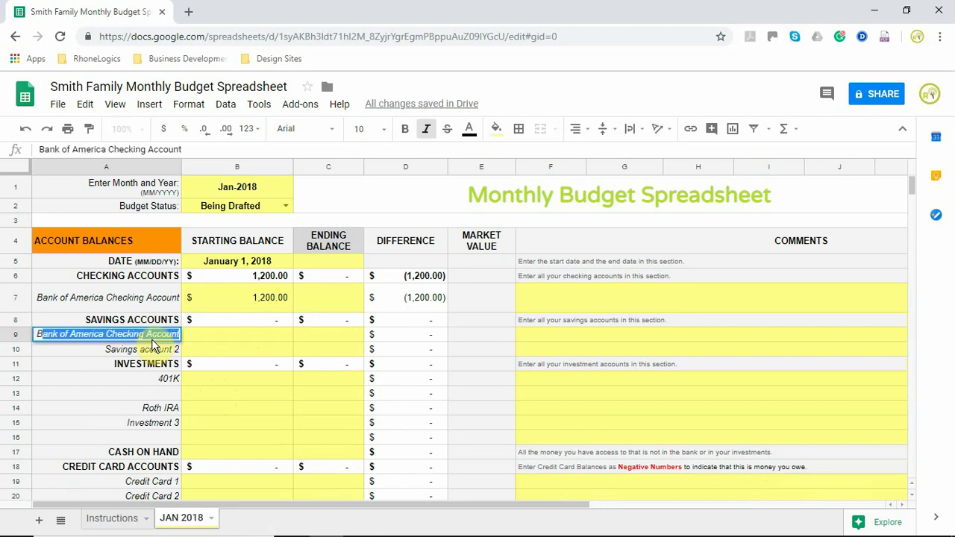
left_click(153, 337)
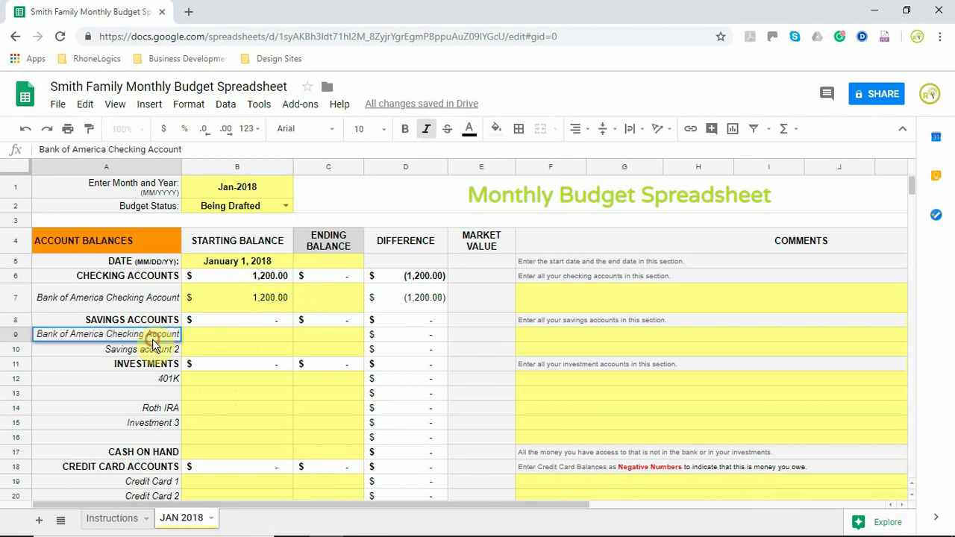
left_click(144, 335)
key("BackSpace")
key("BackSpace")
key("BackSpace")
key("BackSpace")
key("BackSpace")
key("BackSpace")
key("BackSpace")
key("BackSpace")
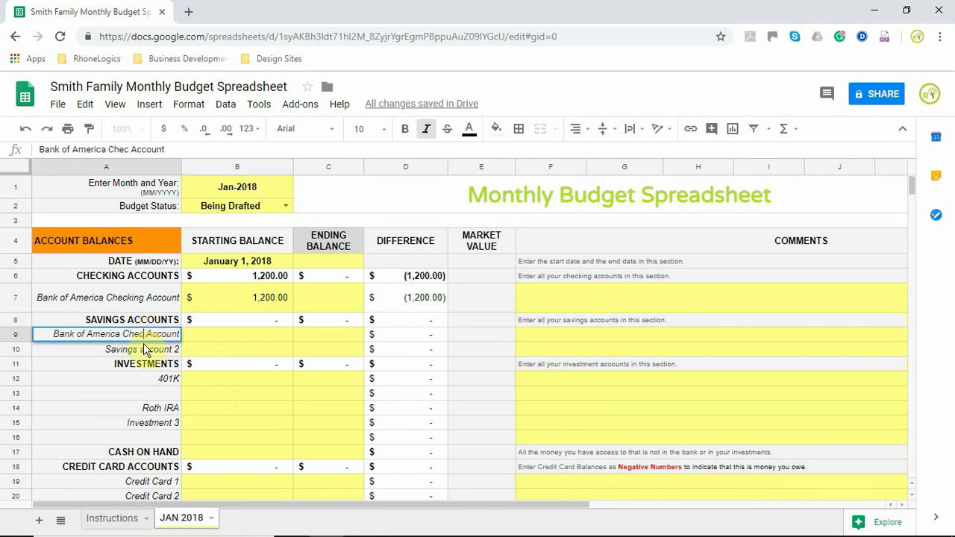
type("Savings")
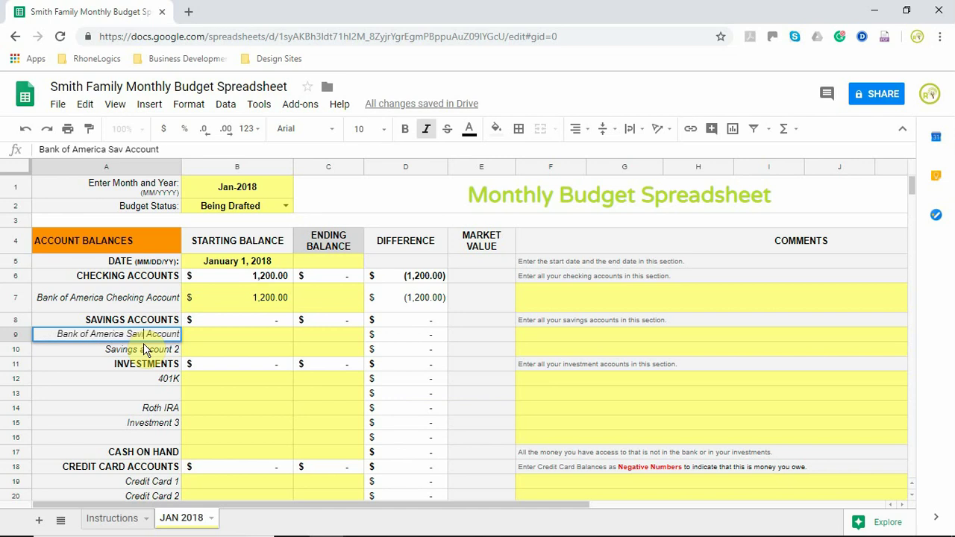
Step: Rename Savings account 2 as Credit Union Savings Account
left_click(118, 350)
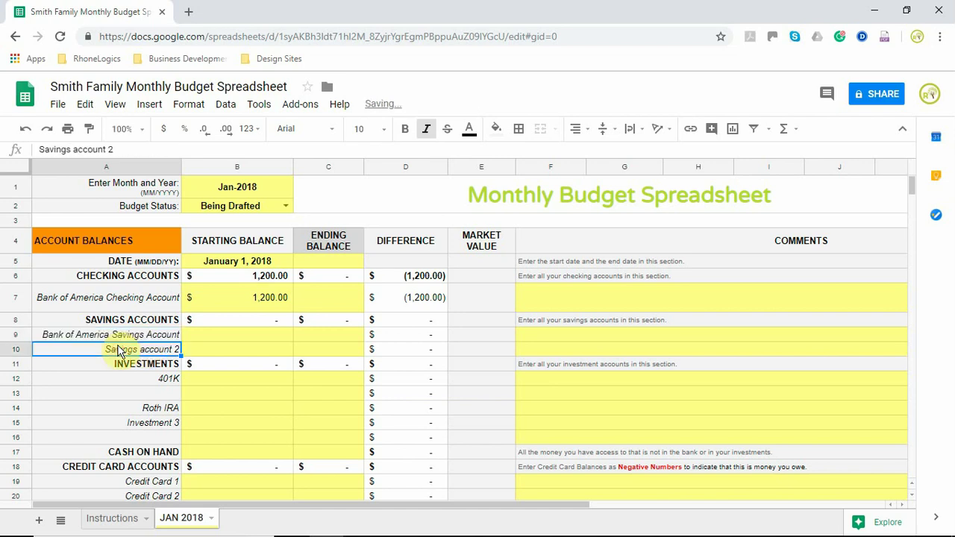
type("Credit Un")
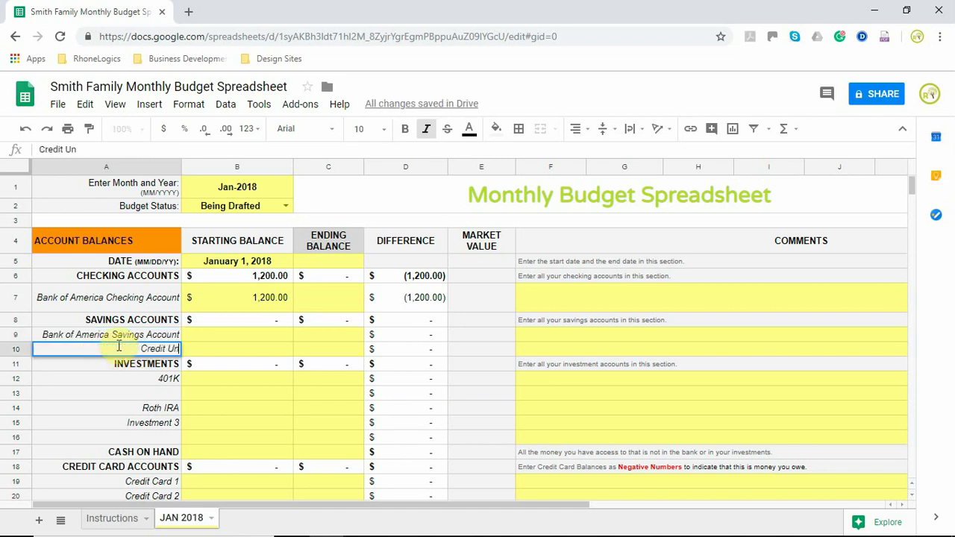
type("ion Sav")
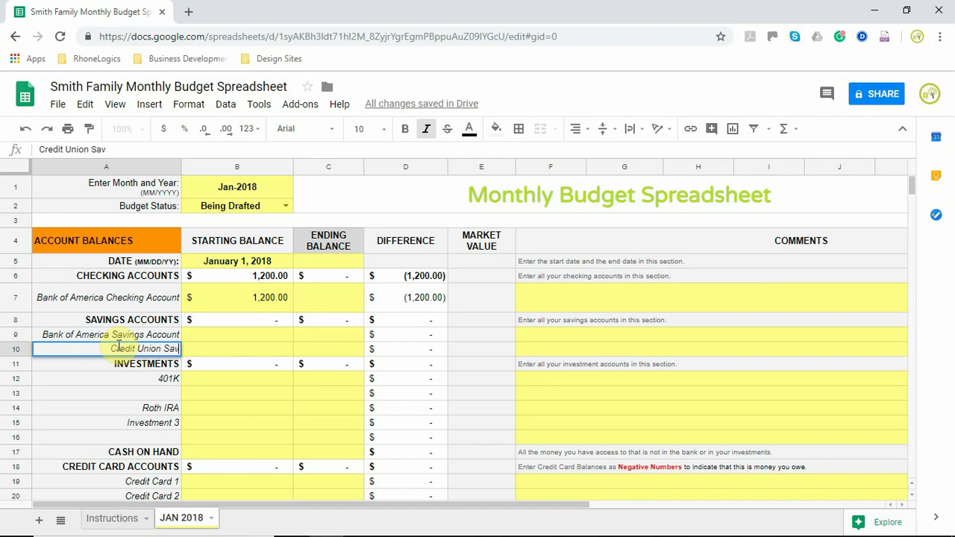
type("ings Account")
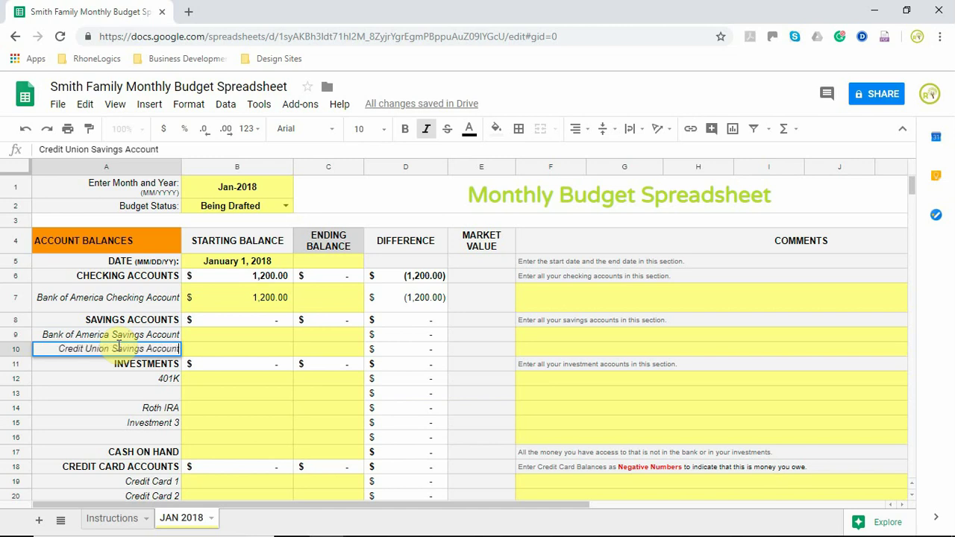
key("Tab")
Step: Enter Starting Balances of 1000 for the Bank of America Savings Account and 2000 for the Credit Union Savings Account
left_click(231, 338)
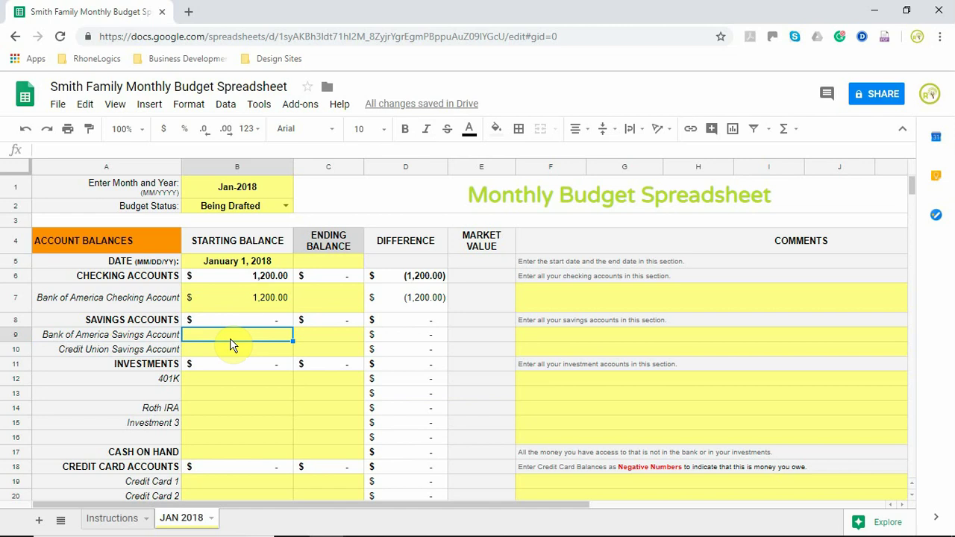
type("1000")
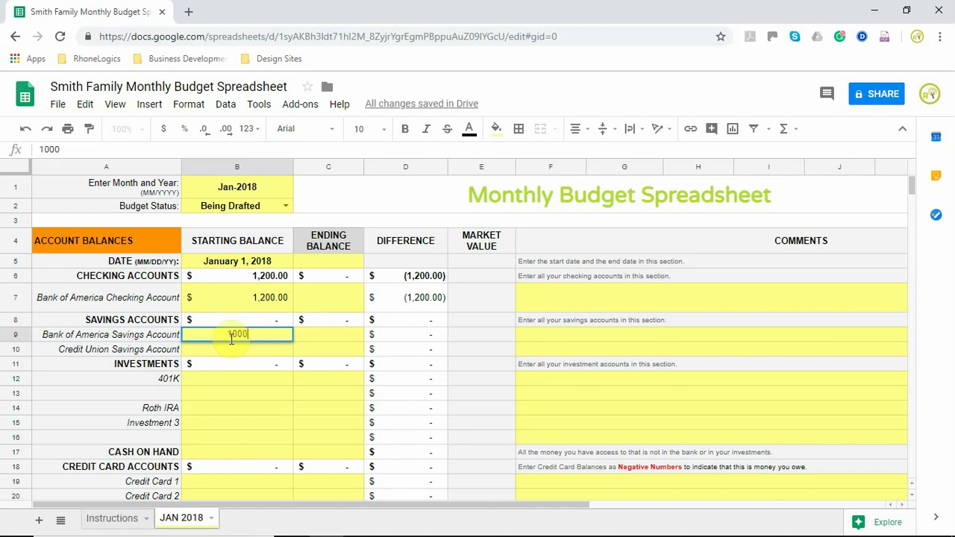
key("Return")
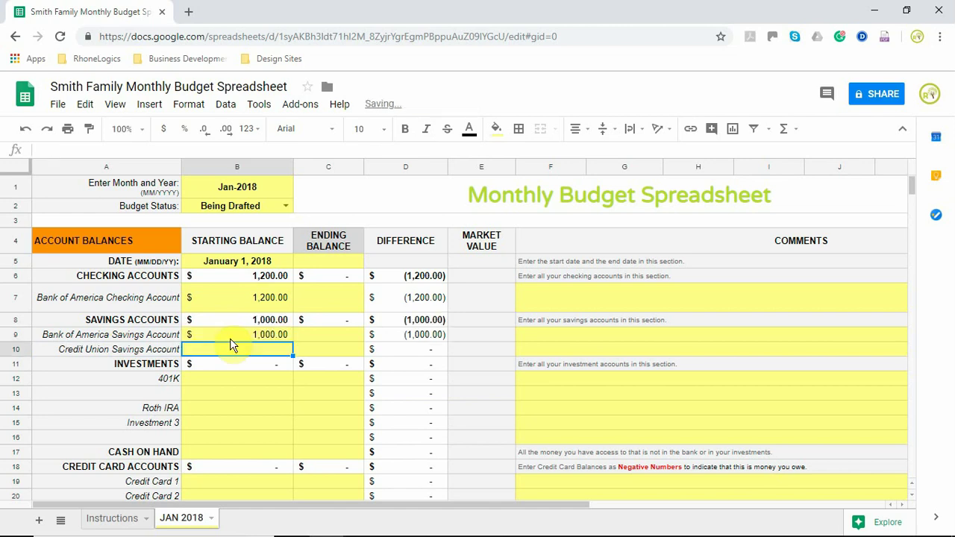
type("2000")
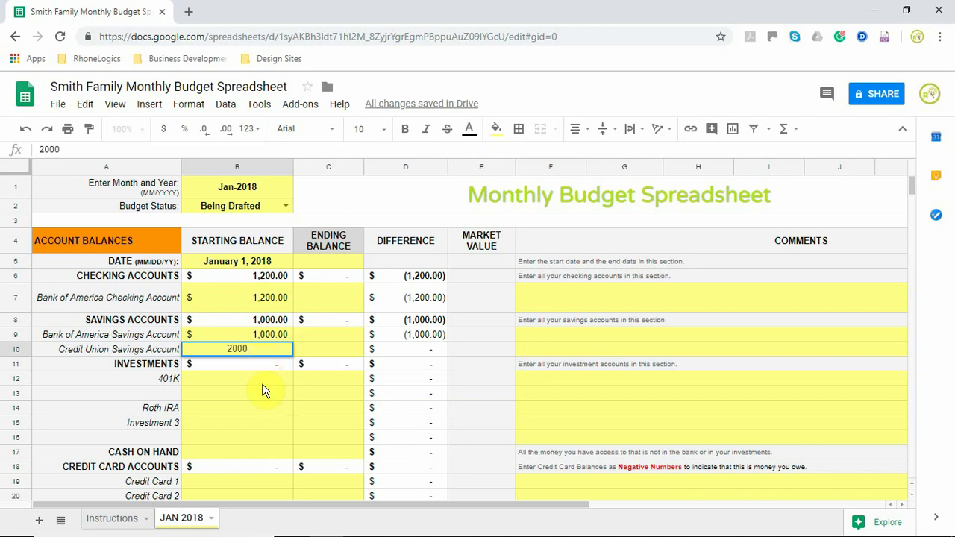
left_click(262, 385)
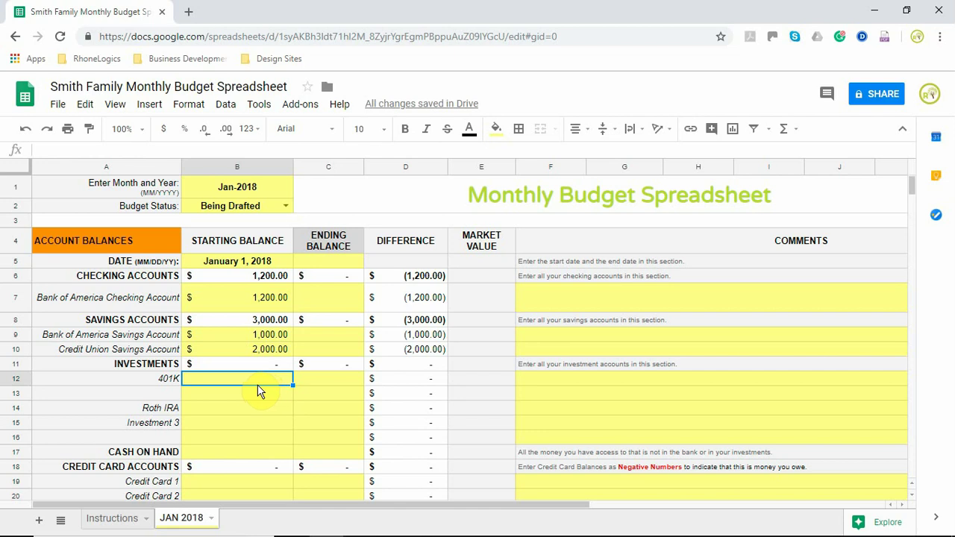
Step: Delete the two blank rows from the Investments section, one below 401K and one below Investment 3
left_click(133, 401)
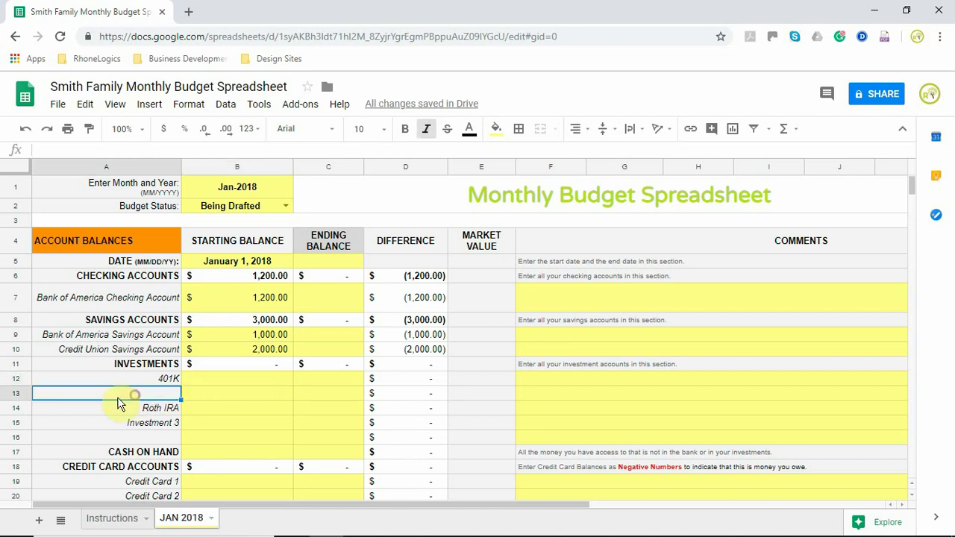
right_click(16, 393)
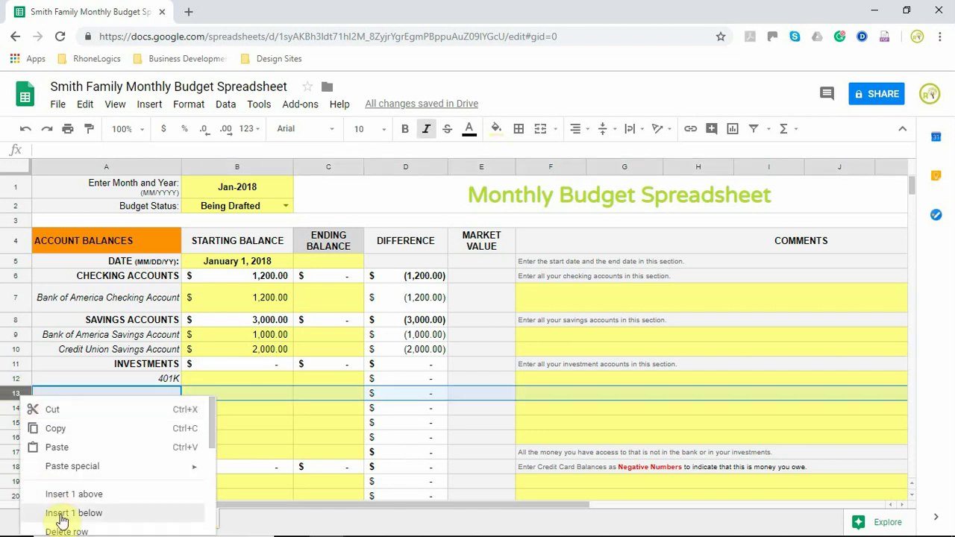
left_click(63, 531)
right_click(23, 424)
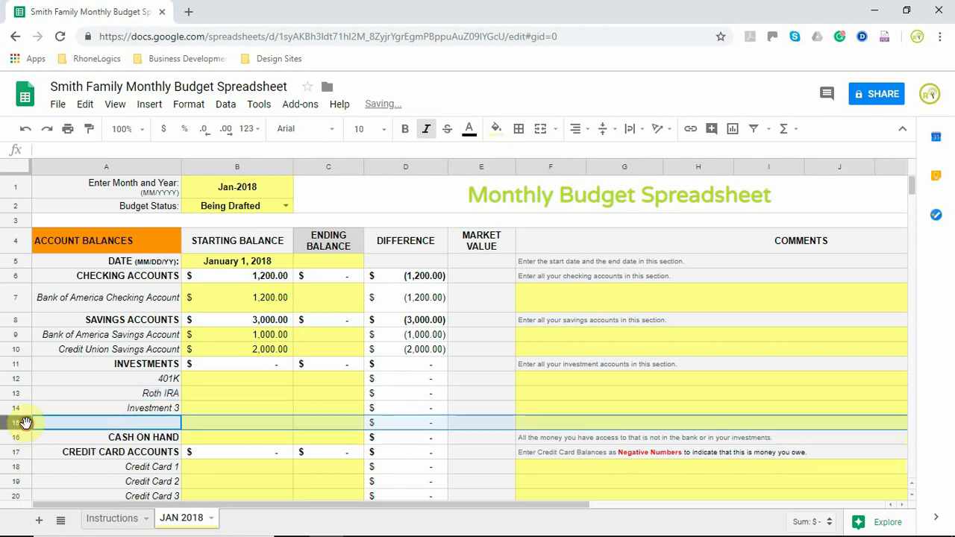
scroll(74, 515, "down", 2)
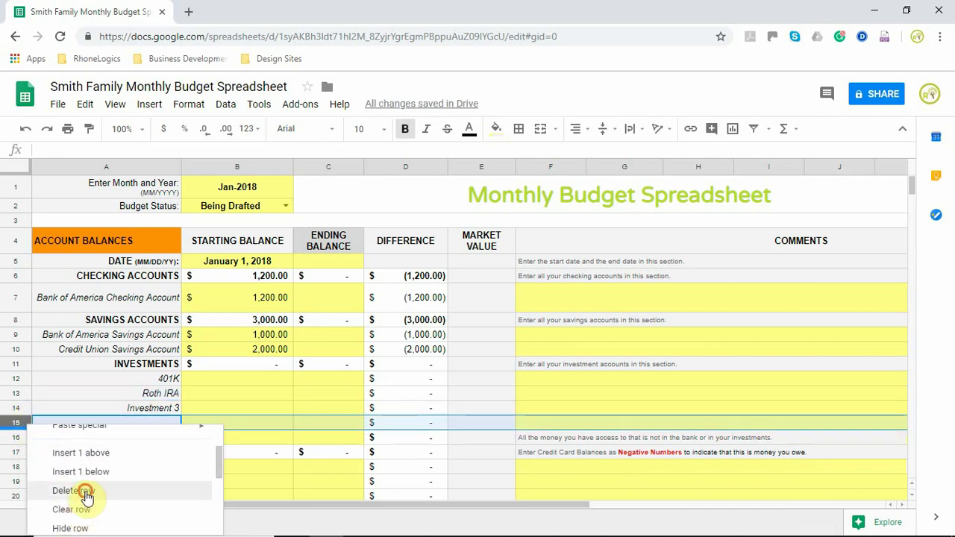
left_click(82, 490)
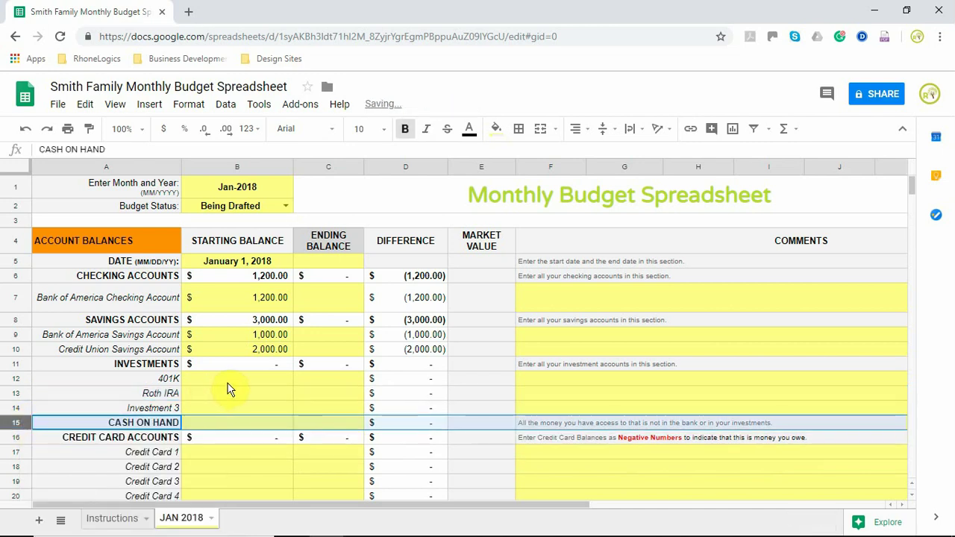
Step: Delete the Investment 3 row from the Investments section
left_click(23, 410)
right_click(24, 409)
scroll(74, 514, "down", 2)
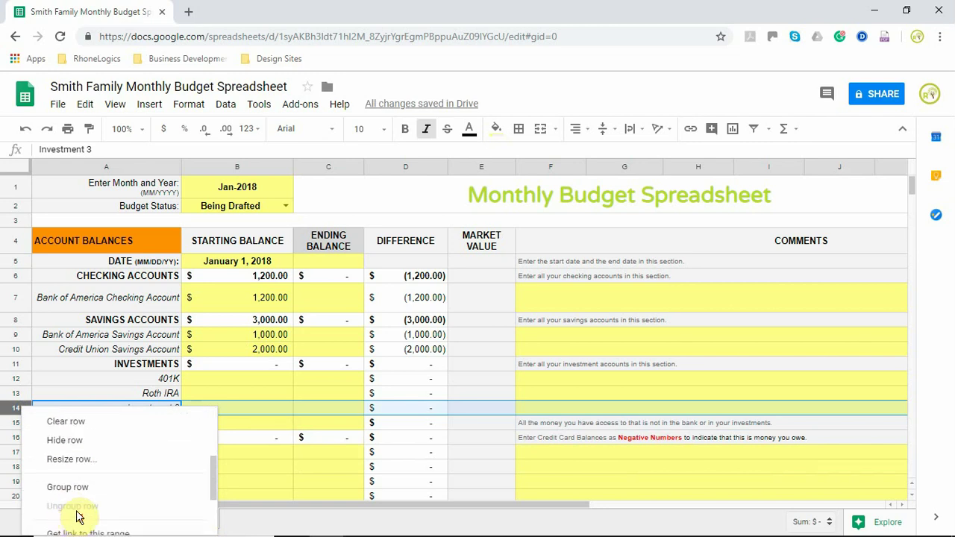
scroll(86, 488, "up", 1)
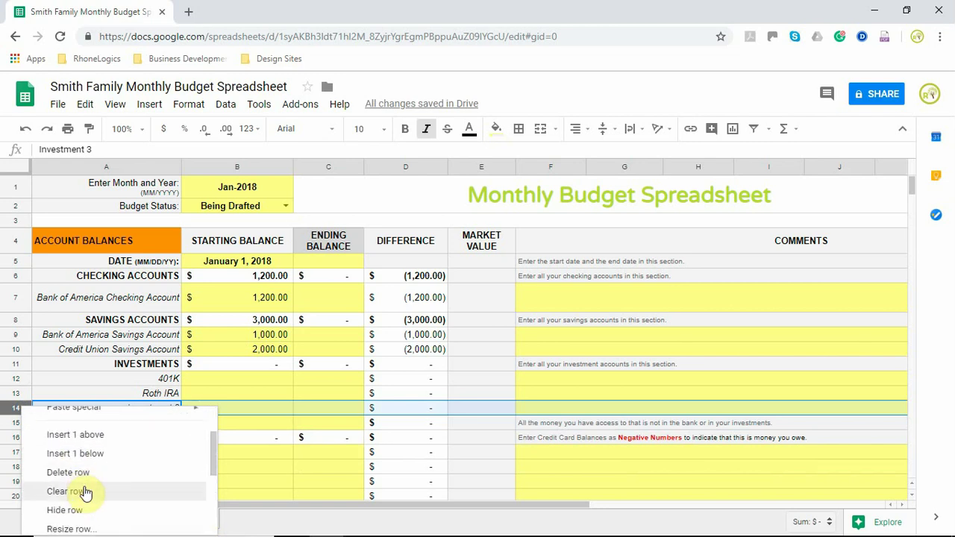
left_click(78, 473)
Step: Enter Starting Balances of 30000 for the 401K and 10000 for the Roth IRA
left_click(236, 383)
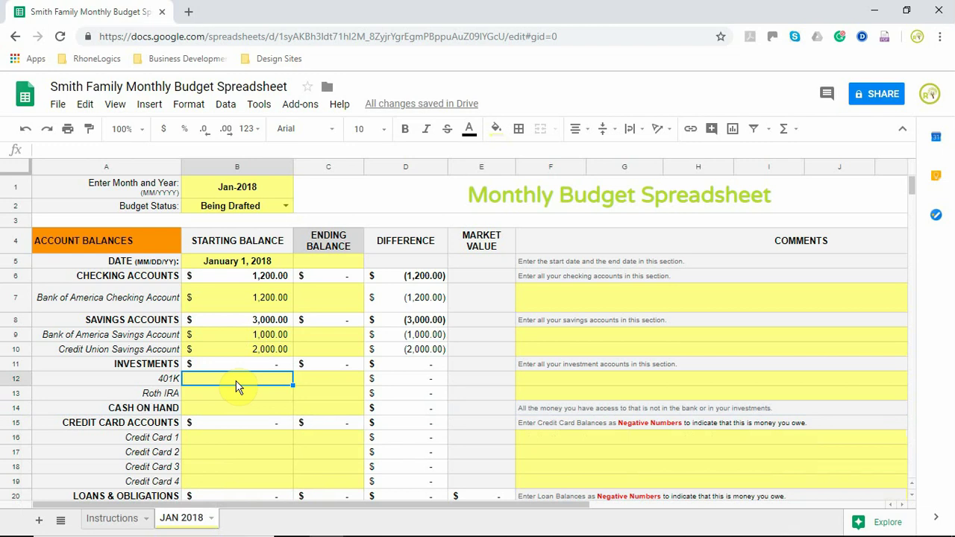
type("30000")
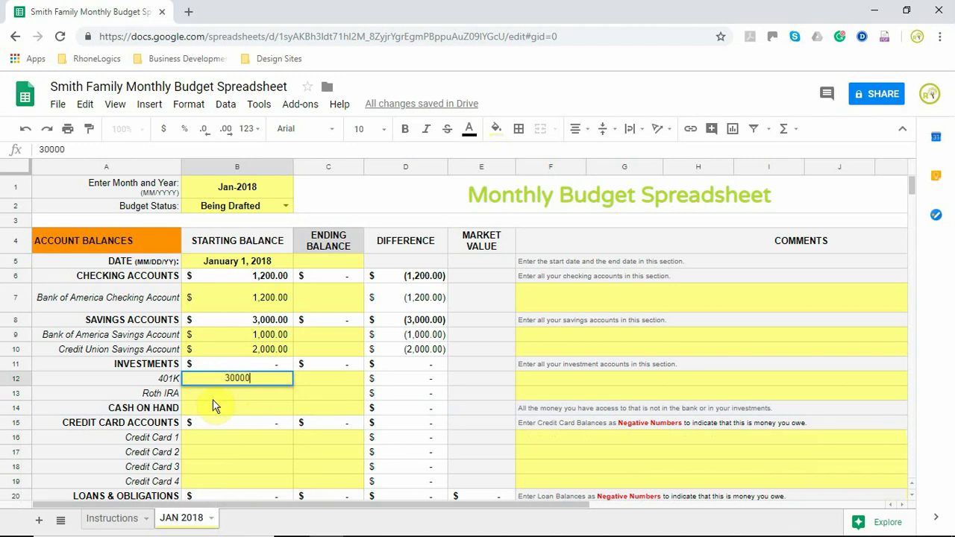
key("Return")
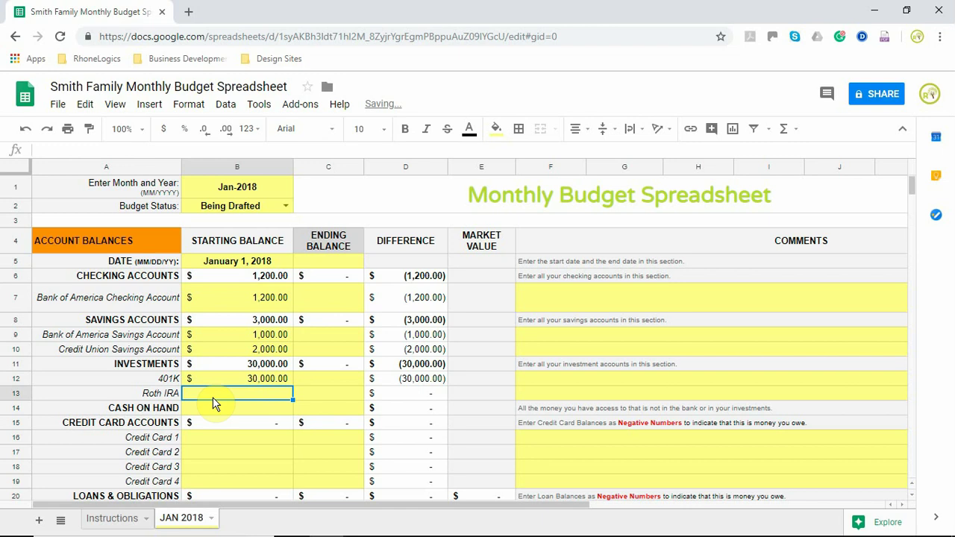
type("10000")
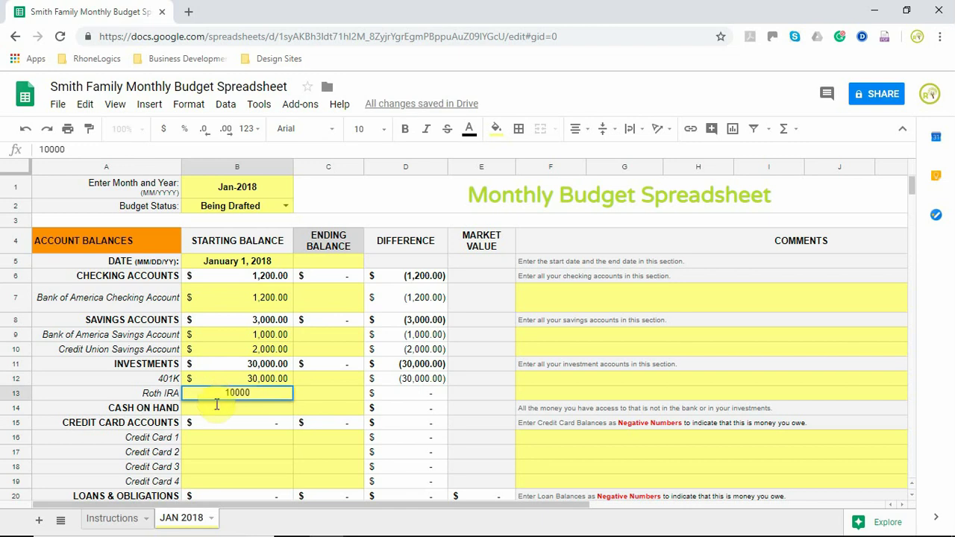
key("Return")
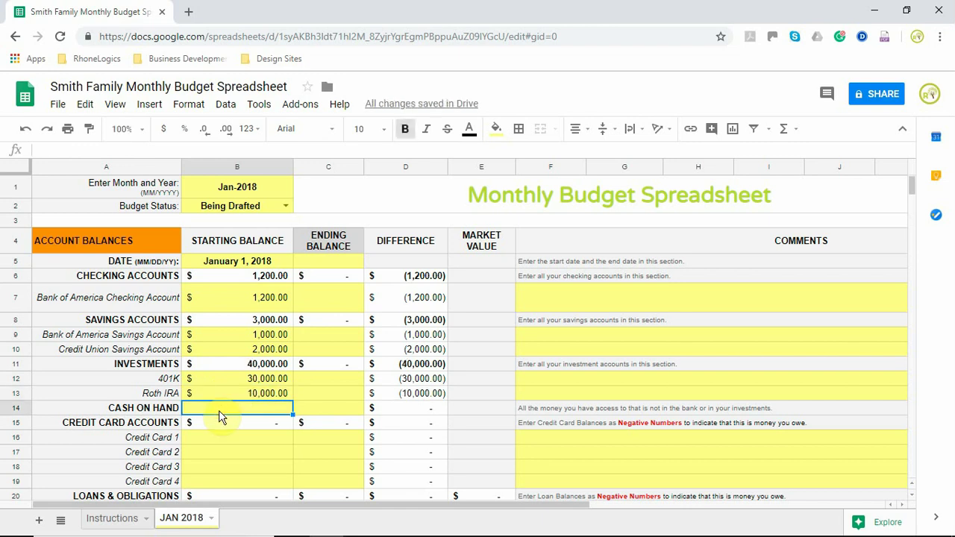
Step: Enter 130 as the Starting Balance for Cash on Hand
type("130")
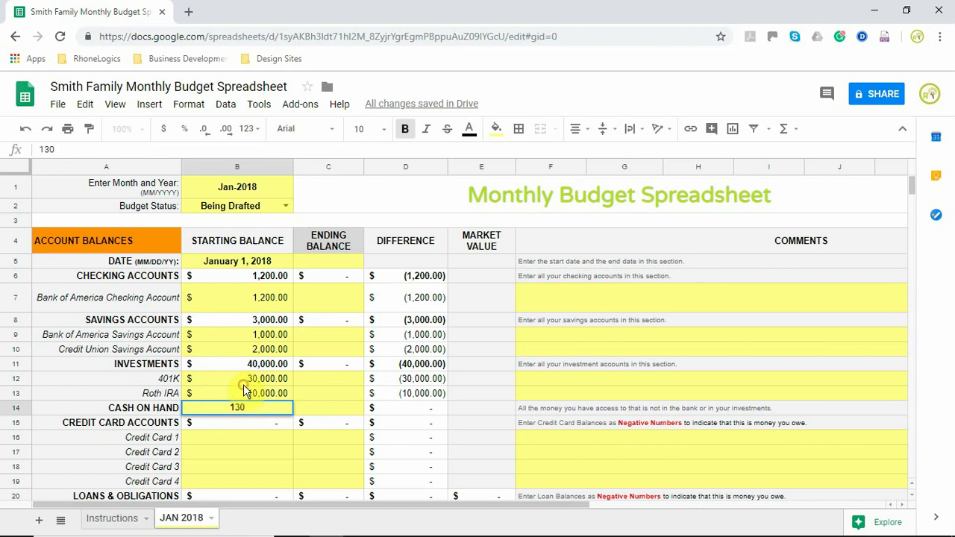
left_click(243, 384)
left_click(267, 412)
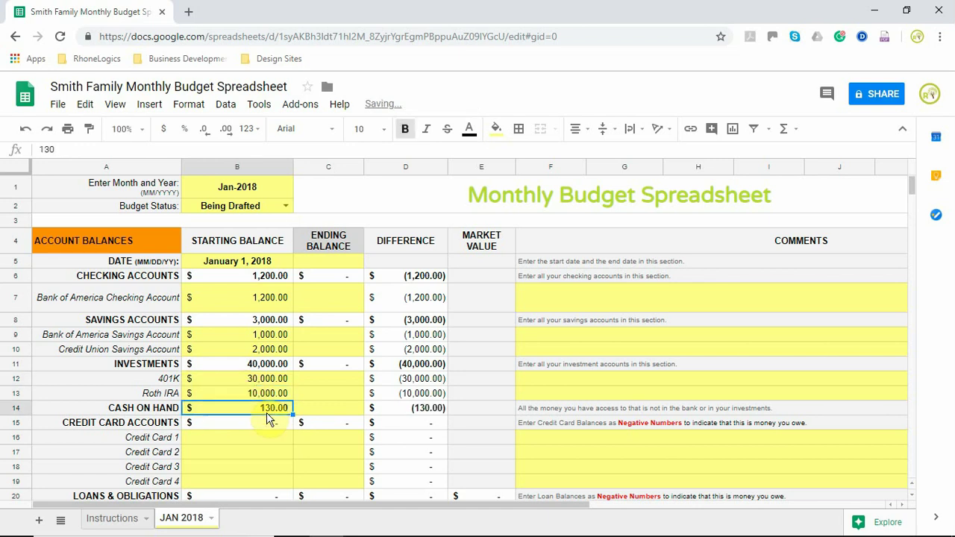
Step: Rename Credit Card 1 as Citi Bank Credit Card
left_click(161, 441)
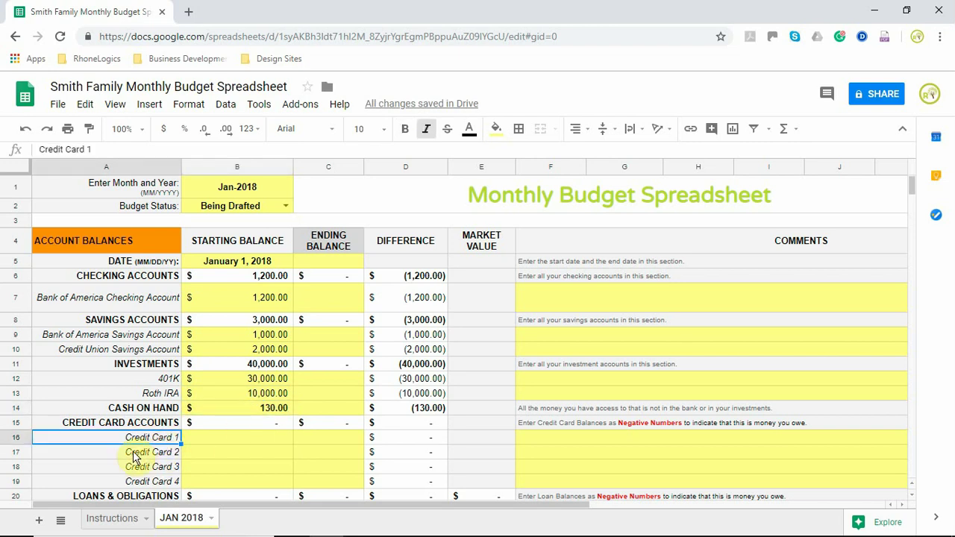
type("Citi")
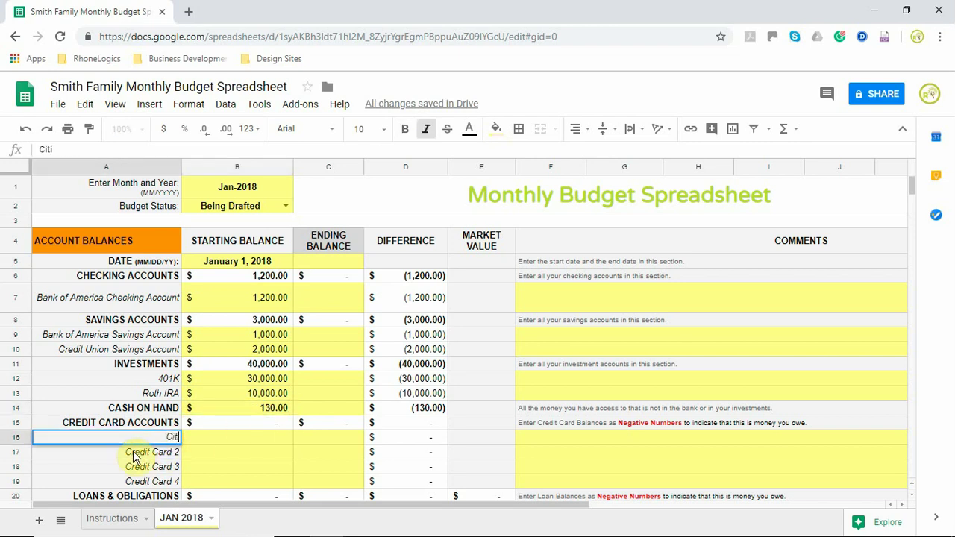
type(" Bank Credit")
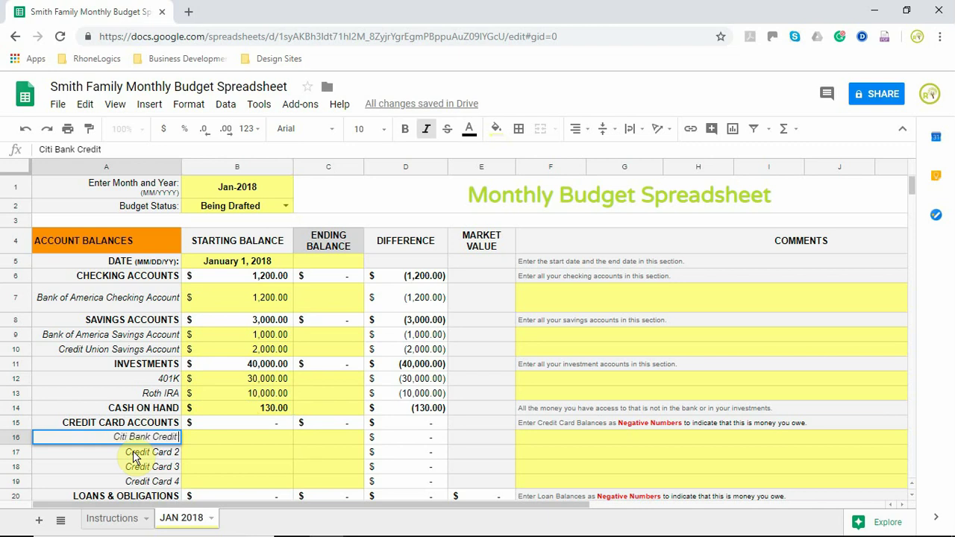
type(" Card")
key("Return")
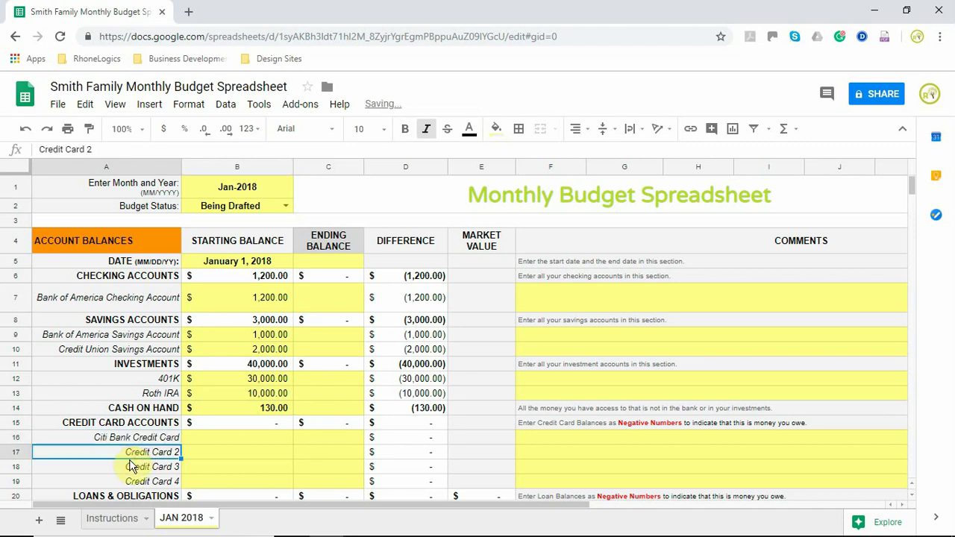
Step: Rename Credit Card 2 as American Express Credit Card
type("Ameri")
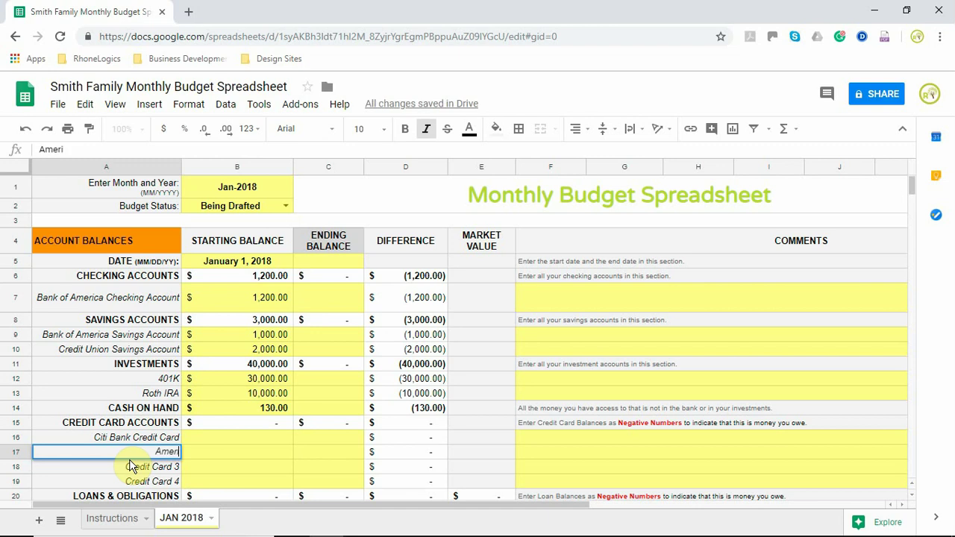
type("can Expre")
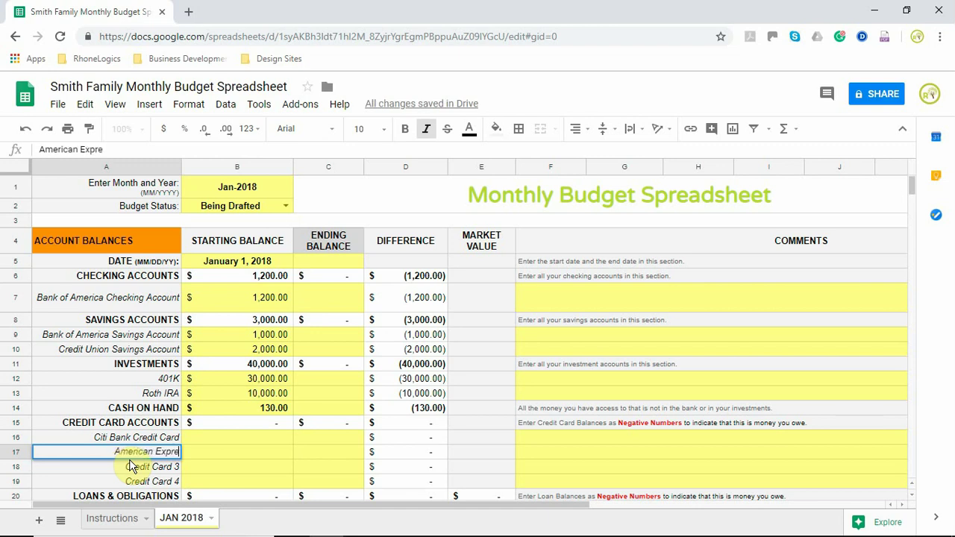
type("ss Credit Card")
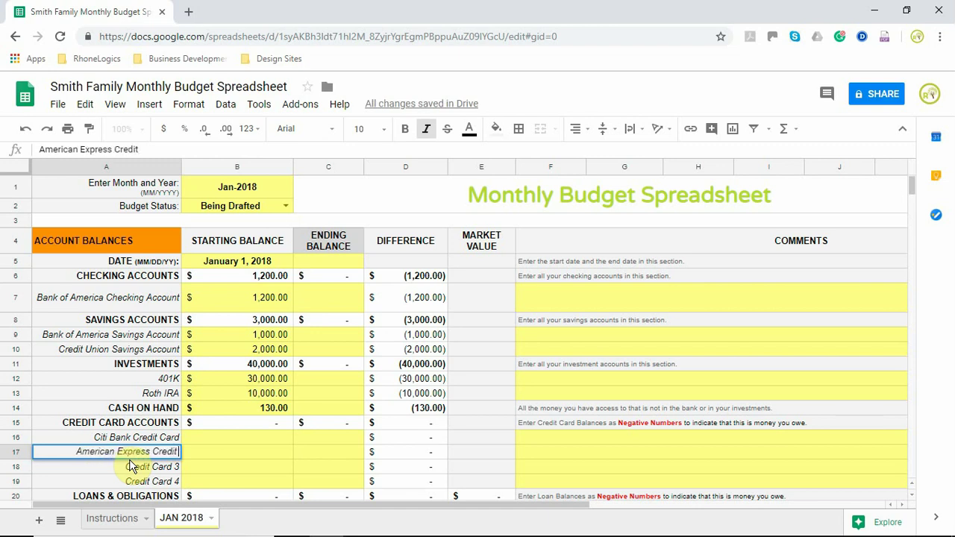
Step: Delete the unused Credit Card 3 and Credit Card 4 rows from the Credit Card Accounts section
left_click(83, 469)
right_click(84, 473)
scroll(98, 487, "down", 5)
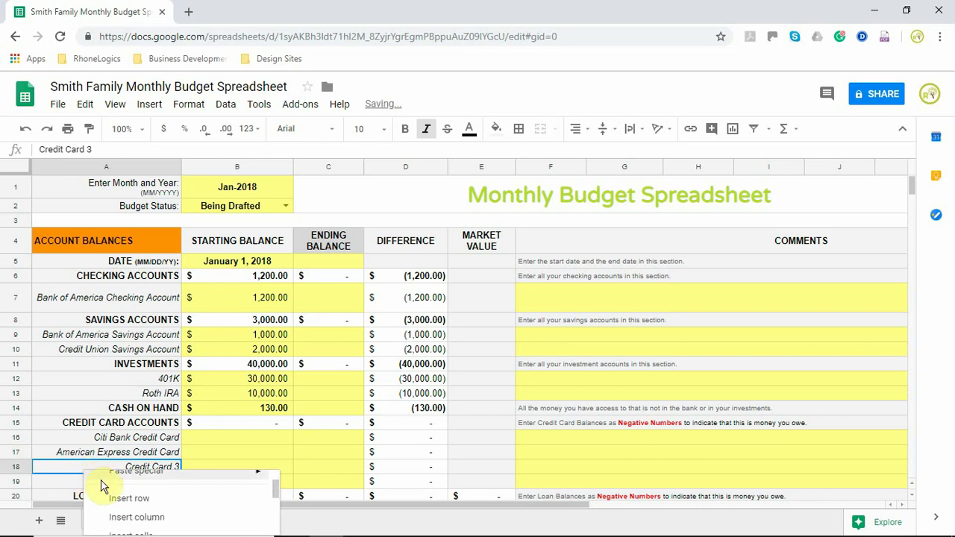
left_click(116, 494)
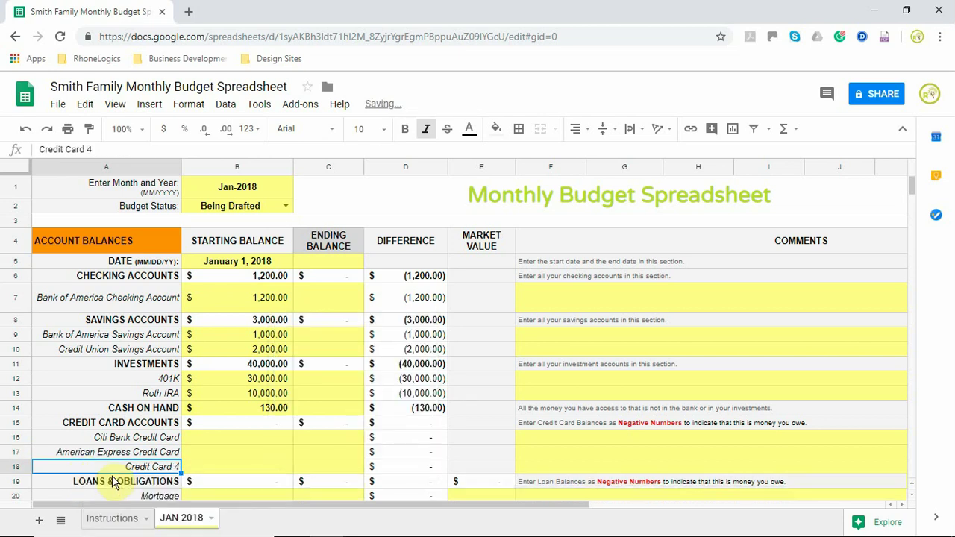
right_click(112, 469)
scroll(142, 500, "down", 2)
scroll(144, 504, "down", 2)
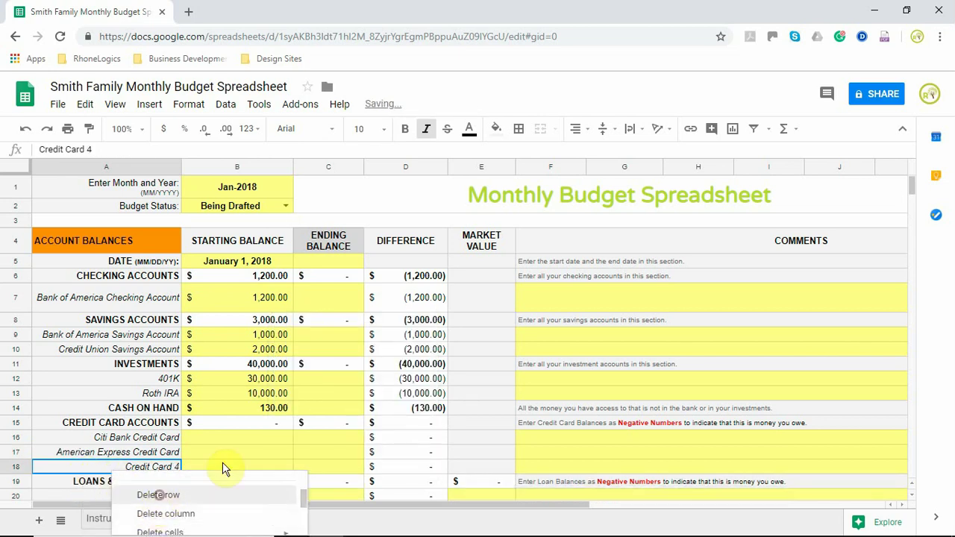
left_click(153, 494)
Step: Enter Starting Balances of -5000 for the Citi Bank Credit Card and -1300 for the American Express Credit Card
left_click(224, 442)
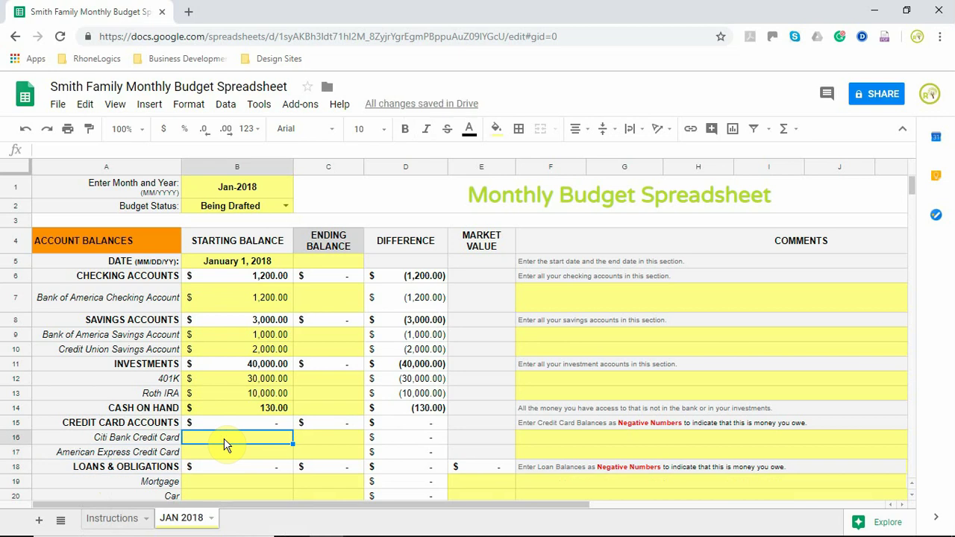
type("-5000")
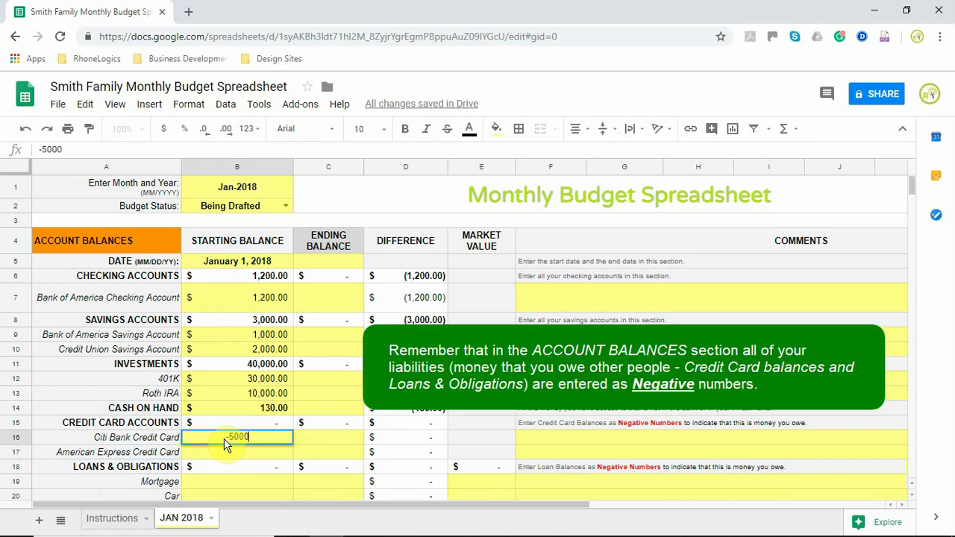
key("Return")
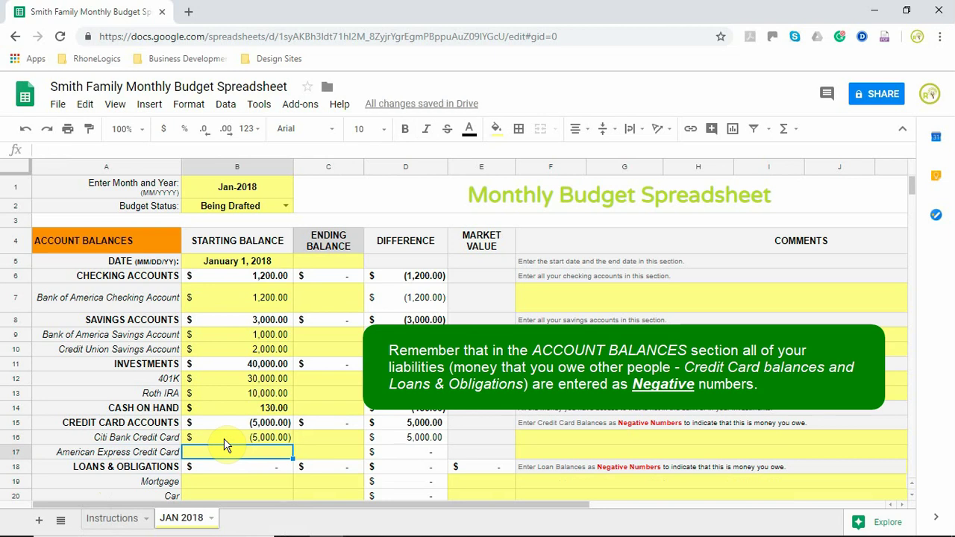
type("-13000")
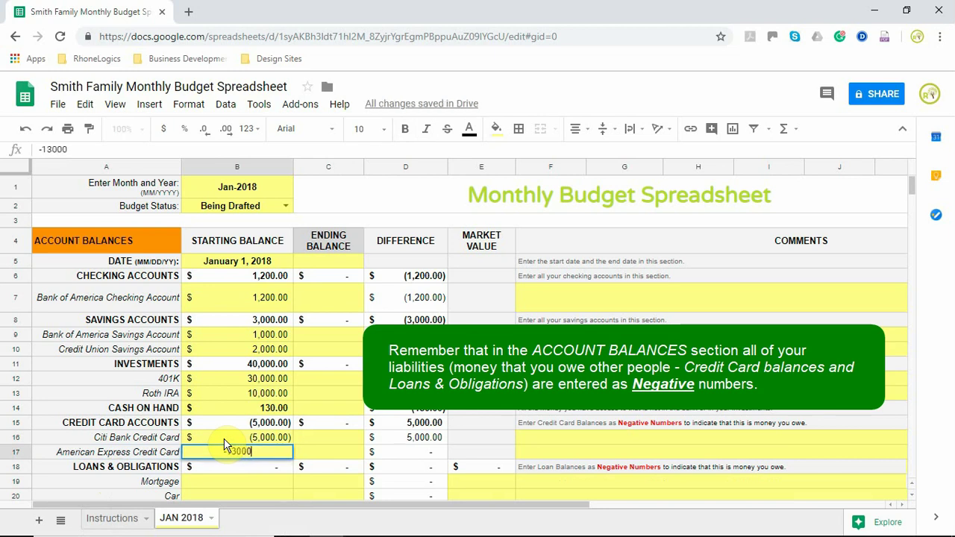
key("BackSpace")
key("Return")
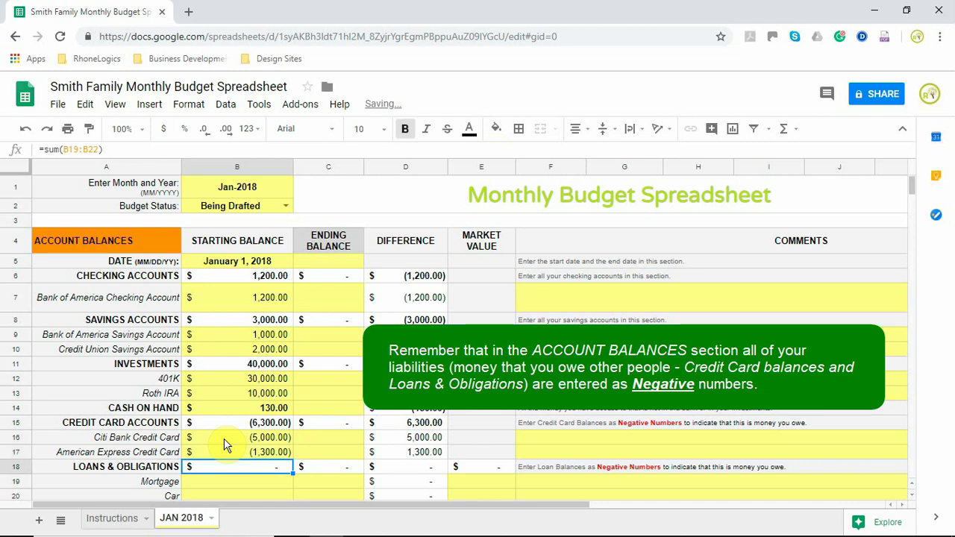
Step: Enter -98000 as the Starting Balance for the Mortgage under Loans & Obligations
scroll(228, 444, "down", 2)
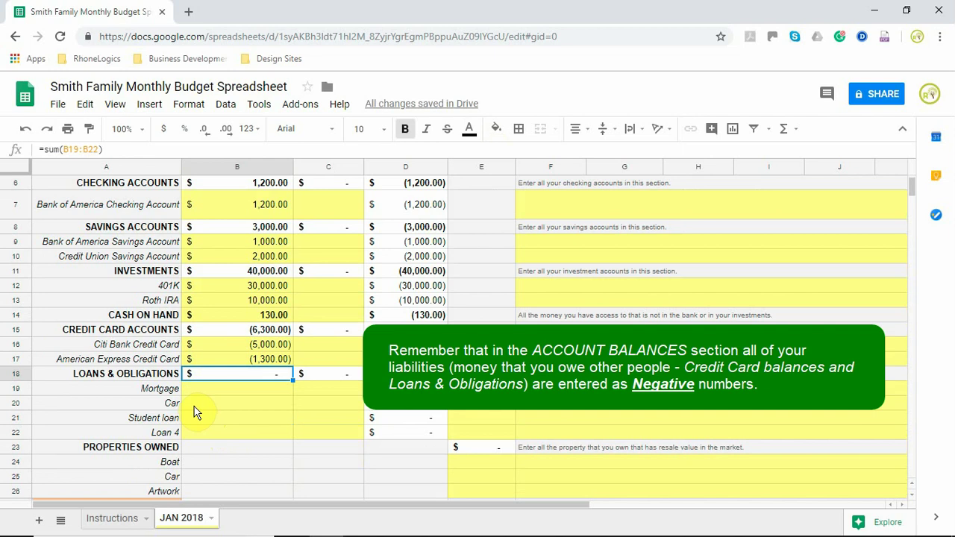
left_click(172, 421)
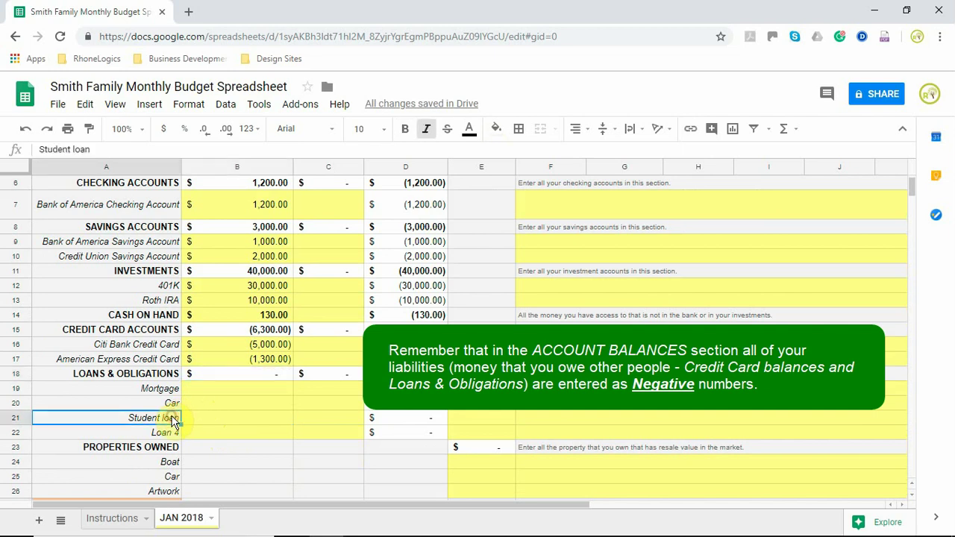
left_click(203, 390)
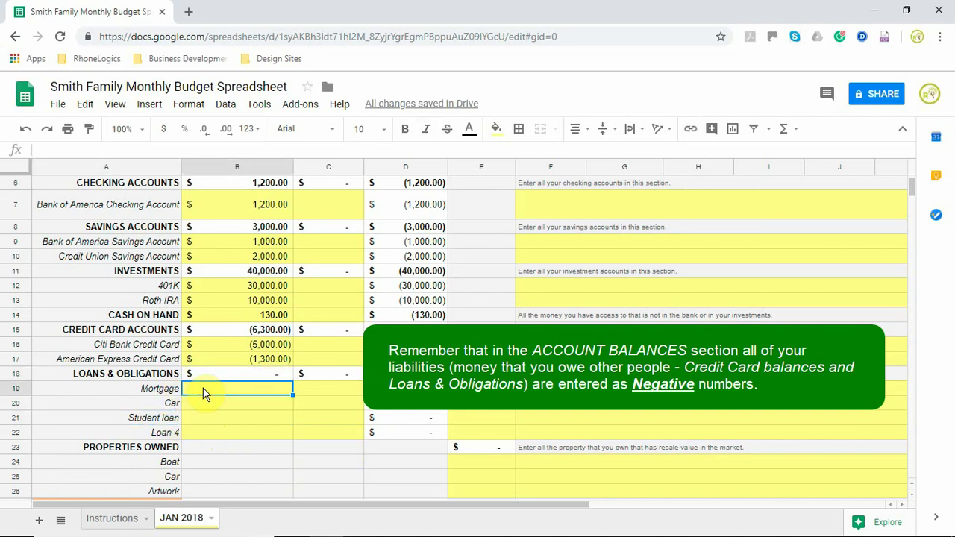
type("-9")
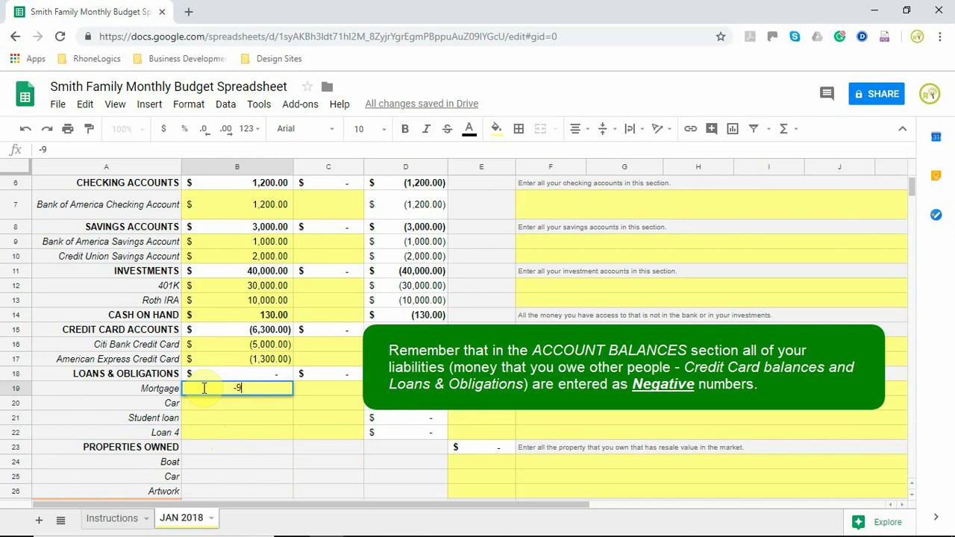
type("8000")
key("Return")
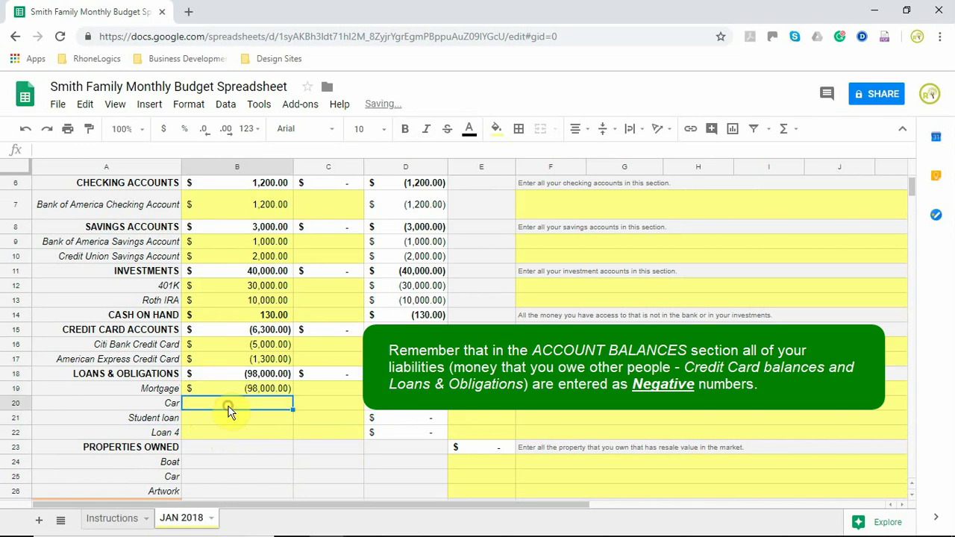
Step: Rename the Car entry under Loans & Obligations as Student loan and enter -10000 as its Starting Balance
left_click(164, 405)
type("Student")
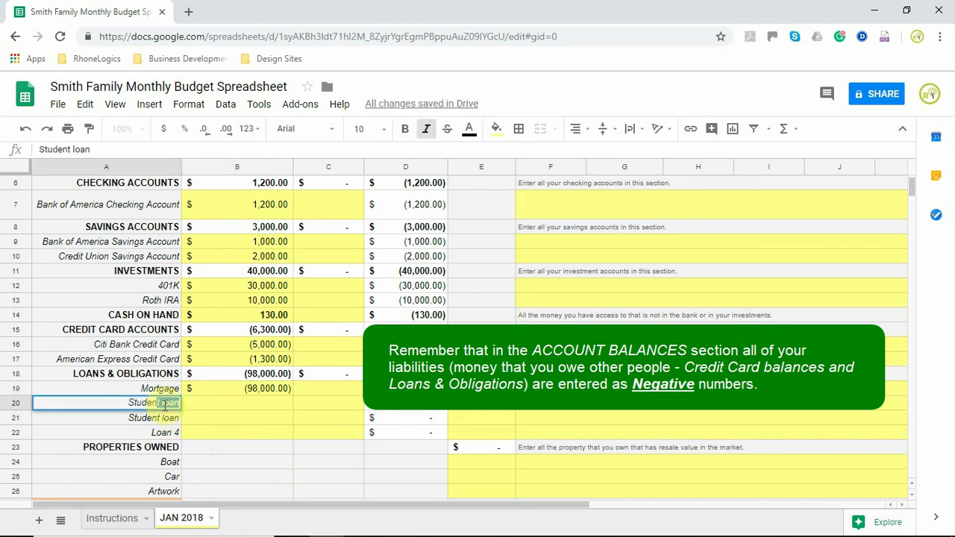
left_click(256, 407)
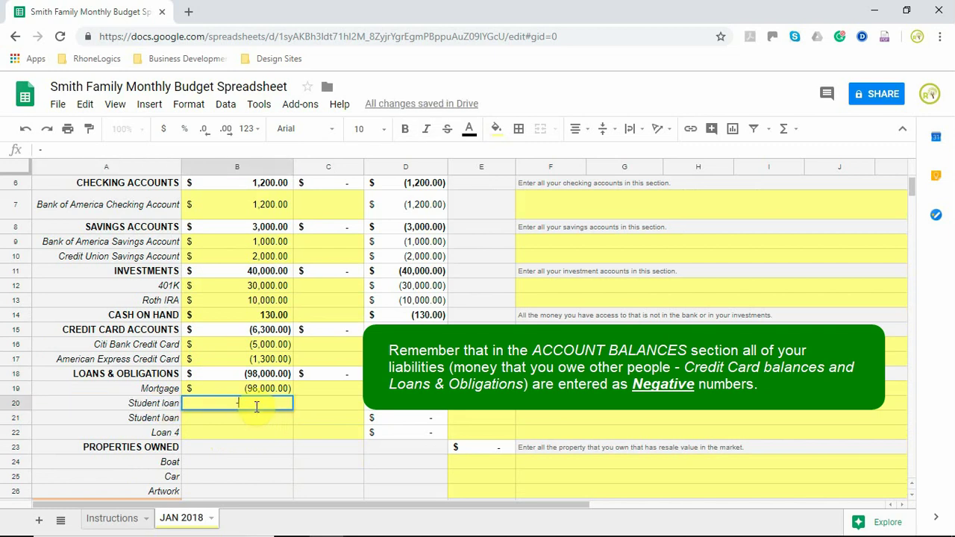
type("-10000")
key("Return")
Step: Rename the second Student loan entry in row 21 as Car Loan and enter -5000 as its Starting Balance
left_click(155, 421)
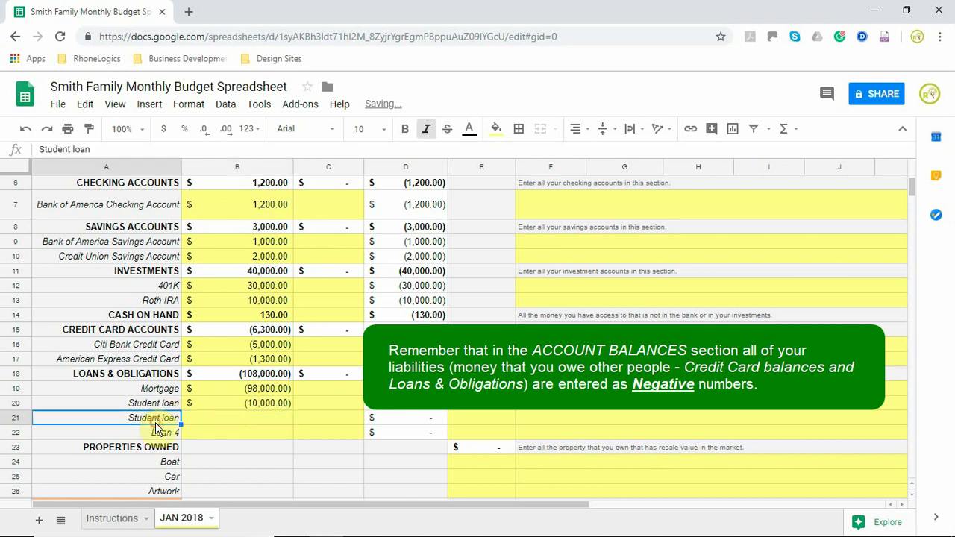
type("Car Laon")
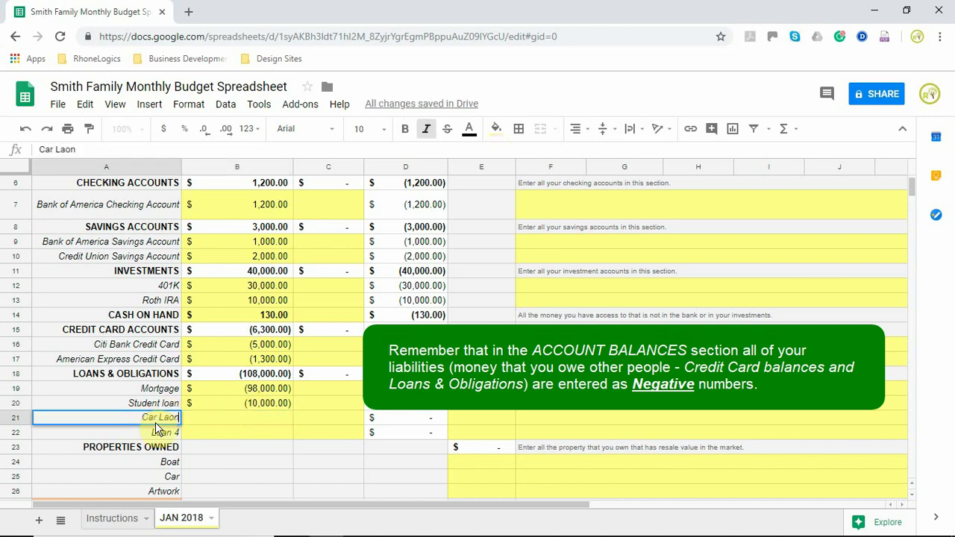
key("BackSpace")
key("BackSpace")
key("BackSpace")
type("oan")
left_click(201, 423)
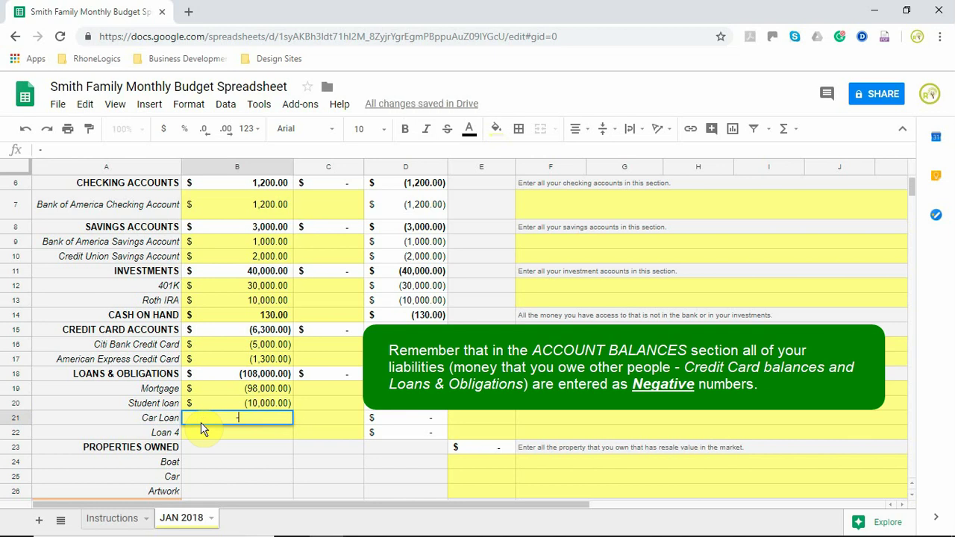
type("-5000")
key("Return")
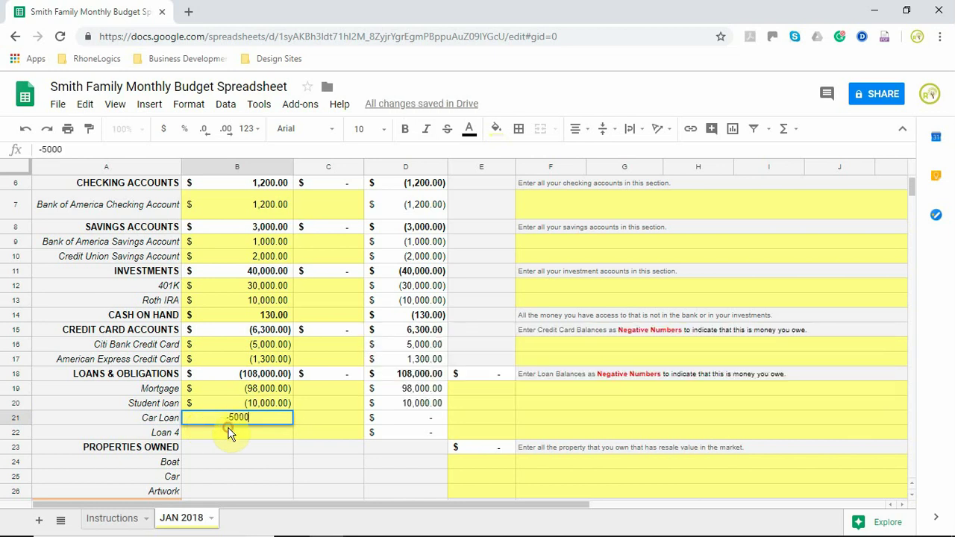
Step: Delete the unused Loan 4 row from the Loans & Obligations section
right_click(159, 439)
scroll(209, 474, "down", 3)
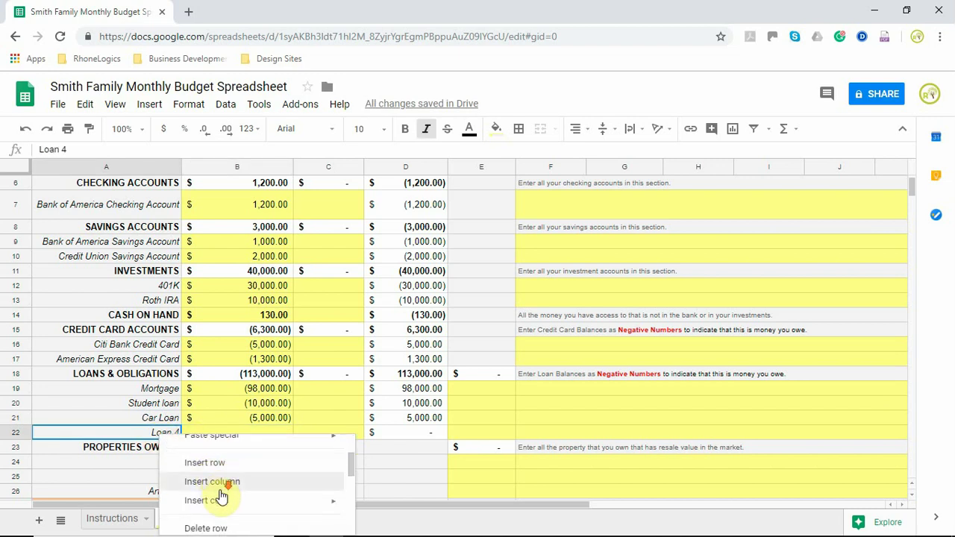
left_click(214, 458)
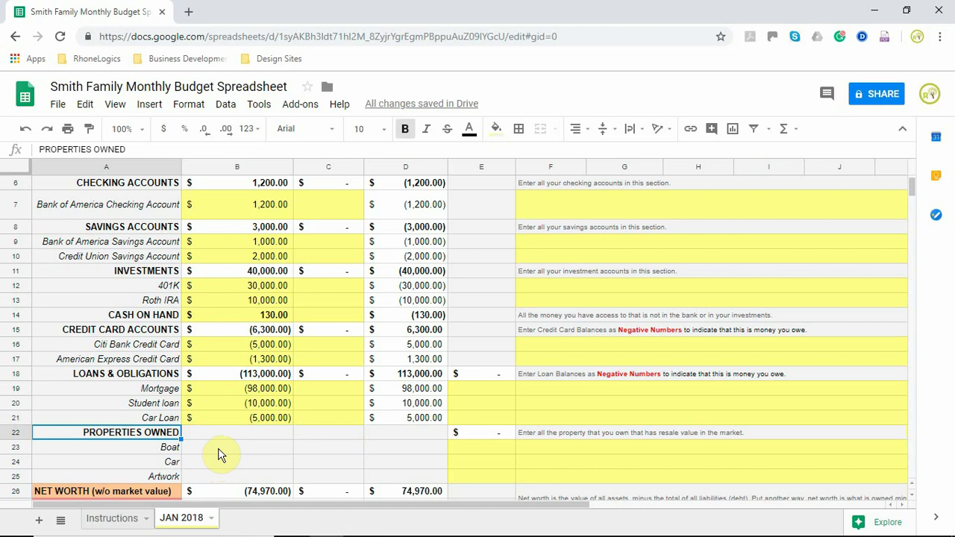
Step: Rename Boat under Properties Owned as 2012 Honda Civic
left_click(160, 447)
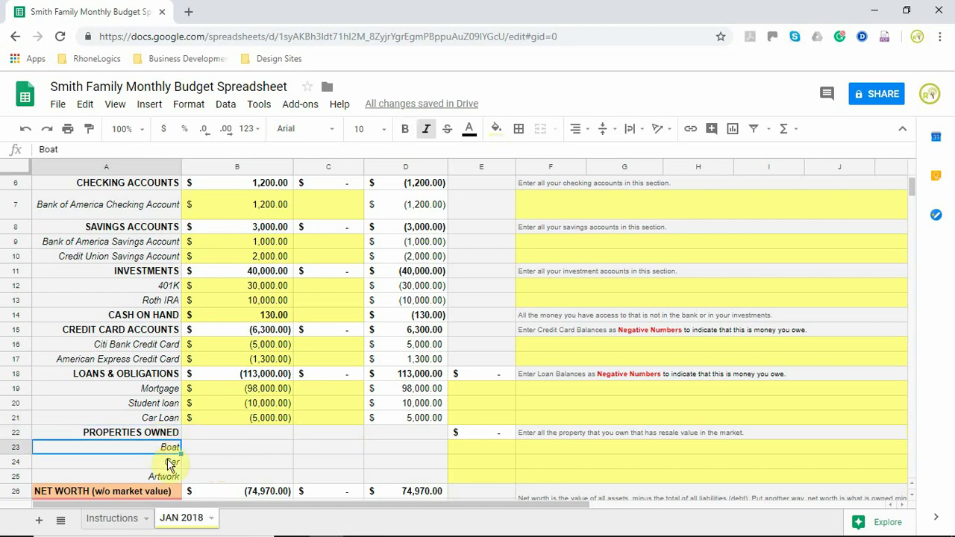
type("2012")
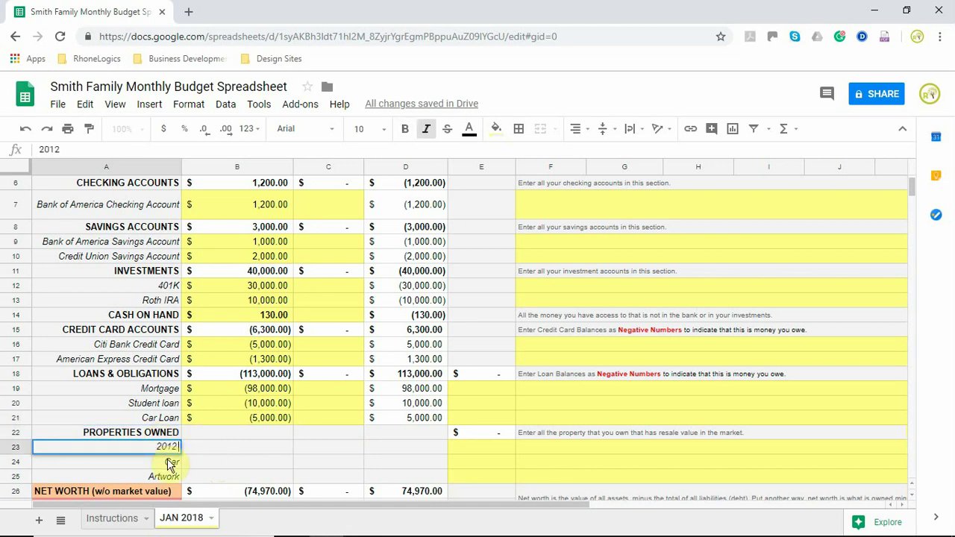
type(" Honda Civic")
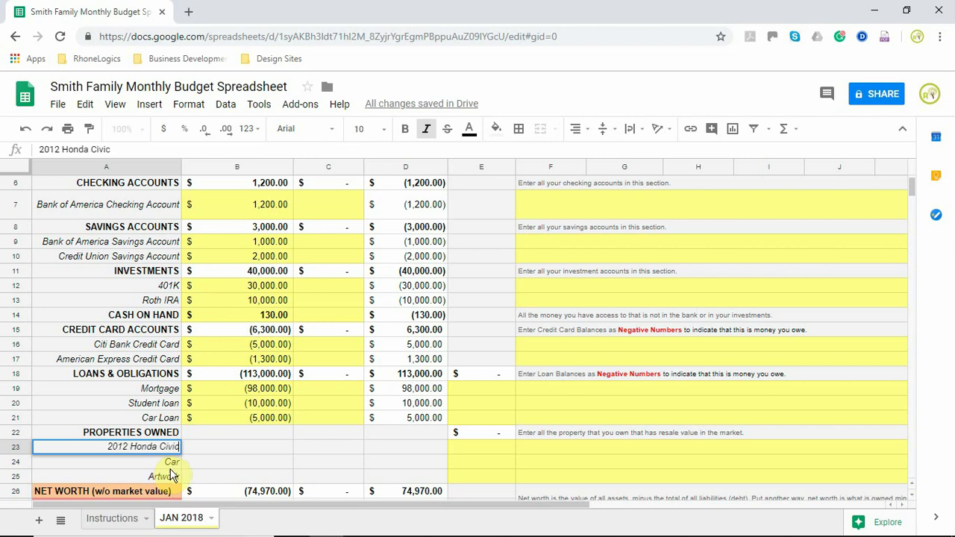
key("Return")
Step: Rename Car under Properties Owned as Artwork and delete the duplicate Artwork row below it
type("Artwork")
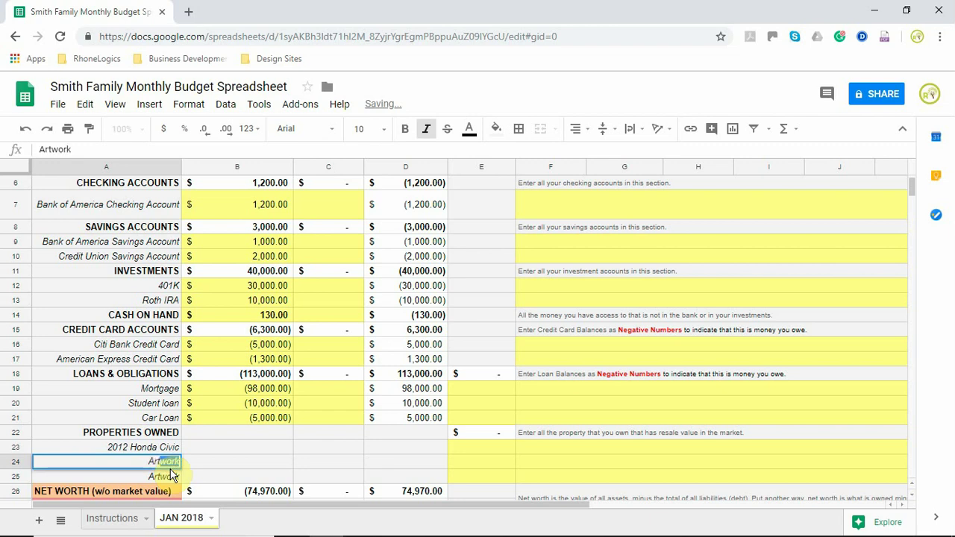
left_click(219, 467)
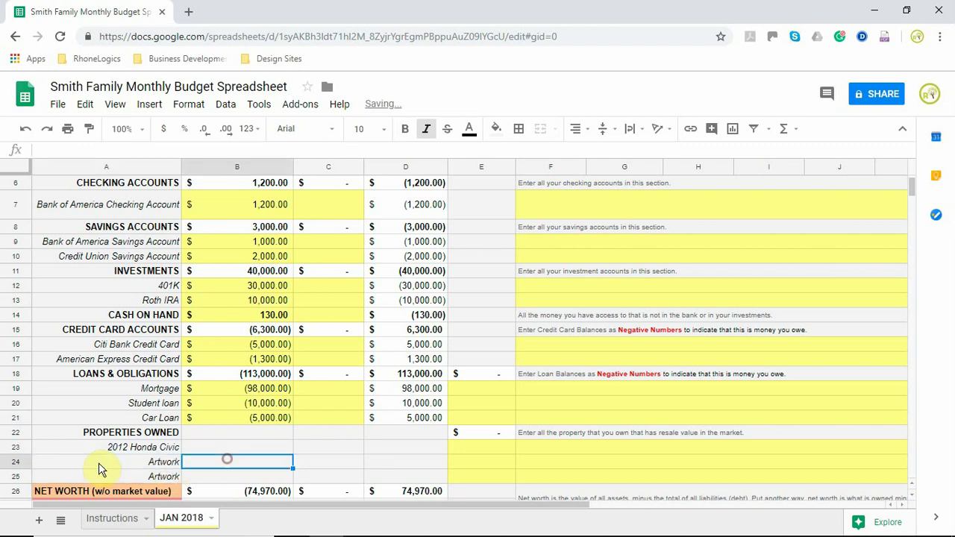
right_click(68, 478)
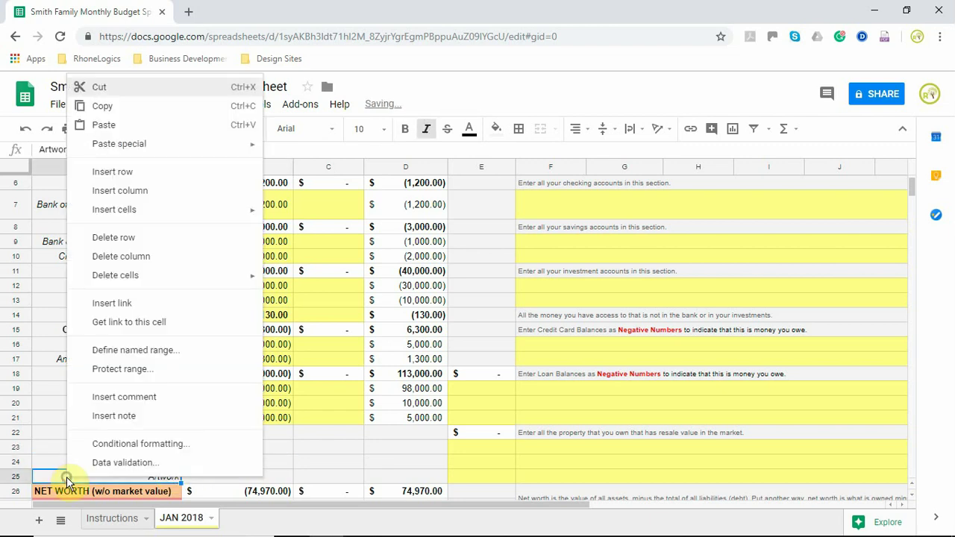
left_click(165, 240)
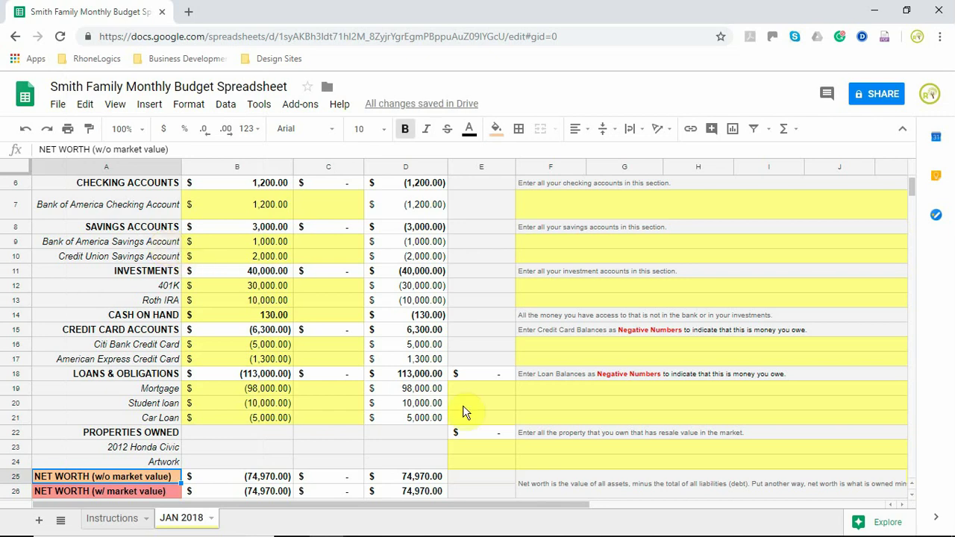
Step: Enter 120000 as the Market Value for the Mortgage row
scroll(503, 412, "up", 2)
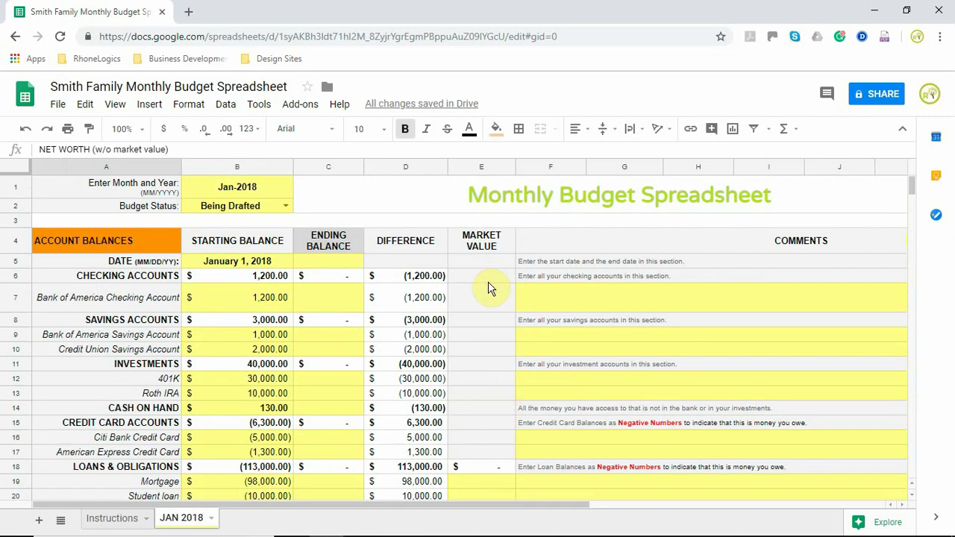
scroll(496, 301, "down", 2)
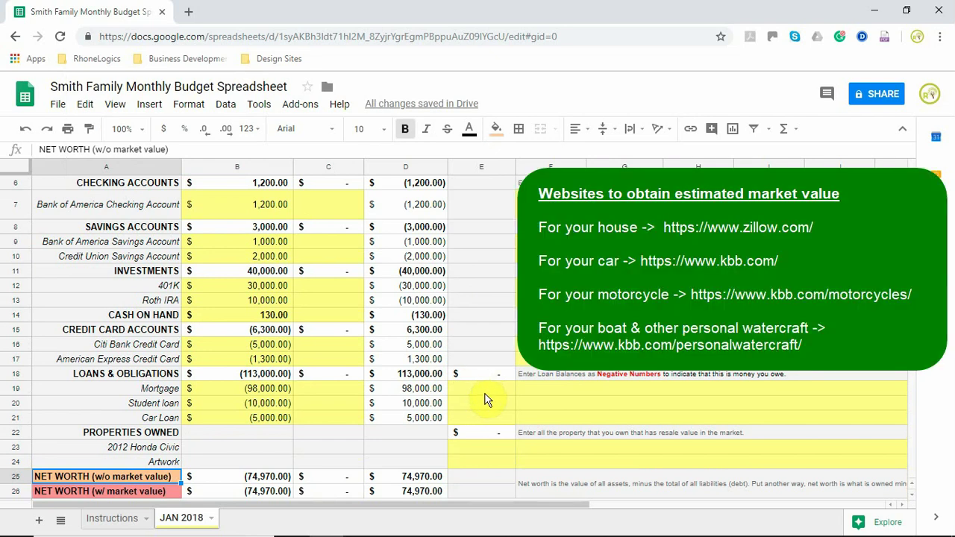
left_click(485, 394)
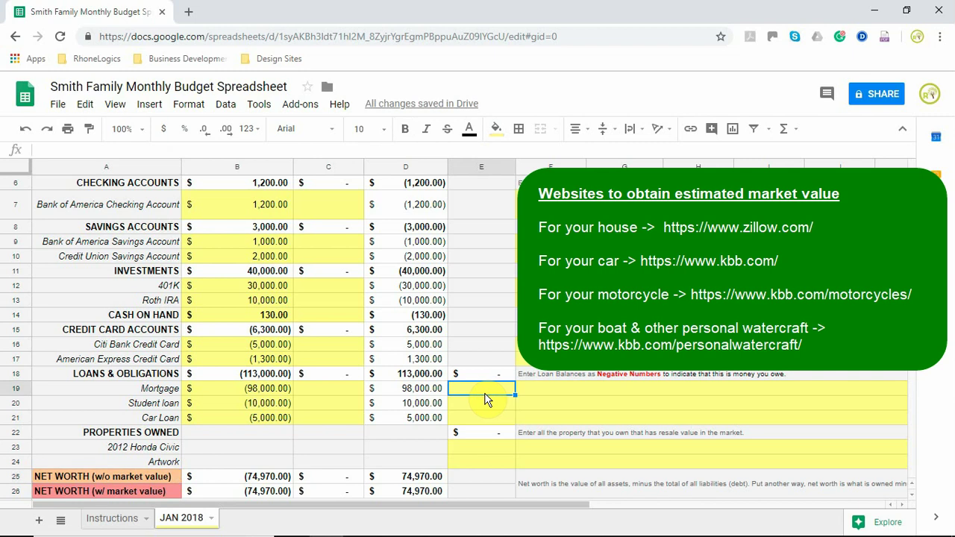
type("120000")
Step: Add the comment "Per Zillow.com on 1/1/2018" to the Mortgage row
left_click(557, 398)
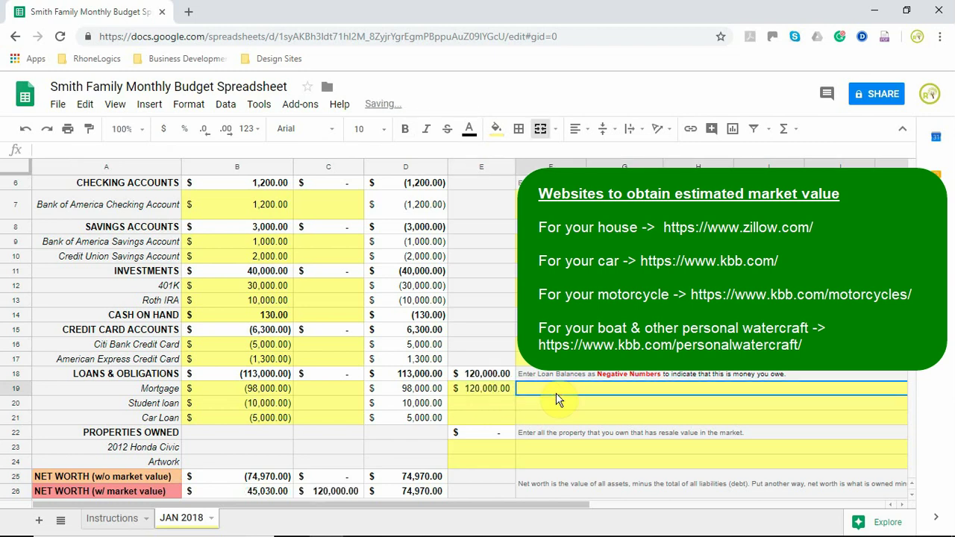
type("Per Z")
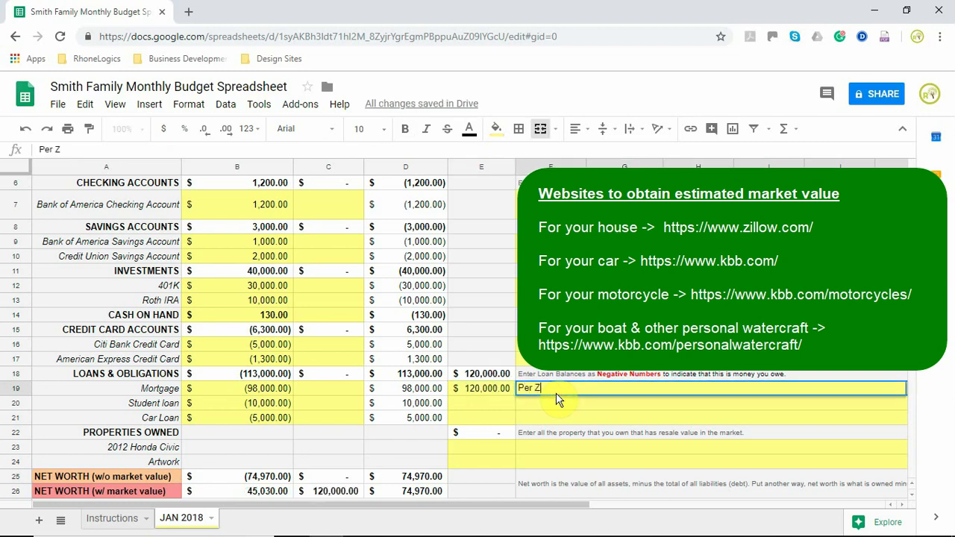
type("illow.com on 1/1/2018")
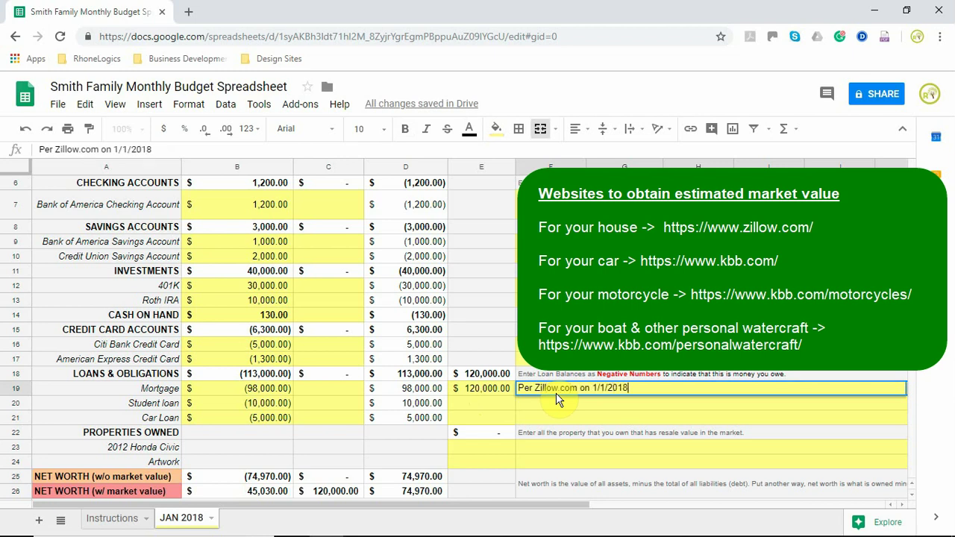
key("Return")
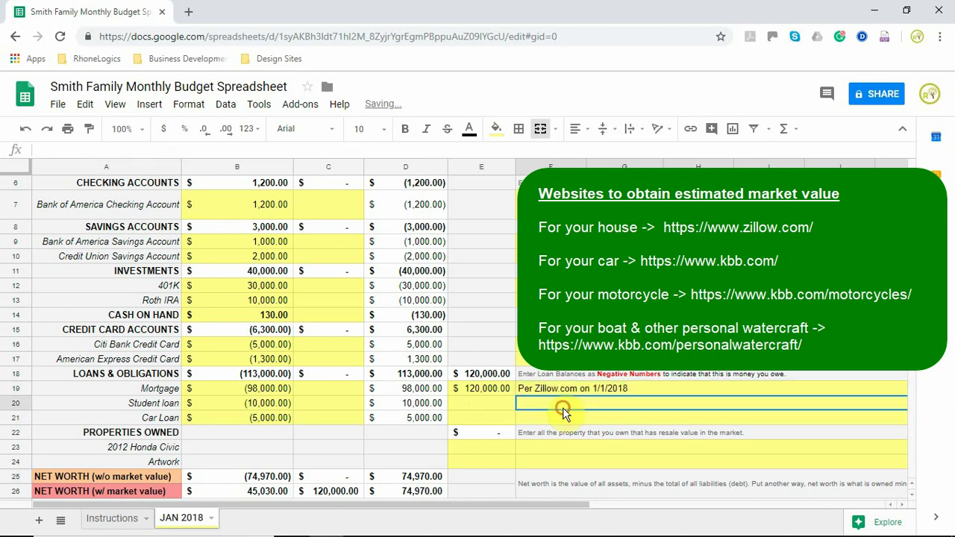
Step: Enter 0 as the Market Value for the Student loan row
left_click(503, 406)
type("0")
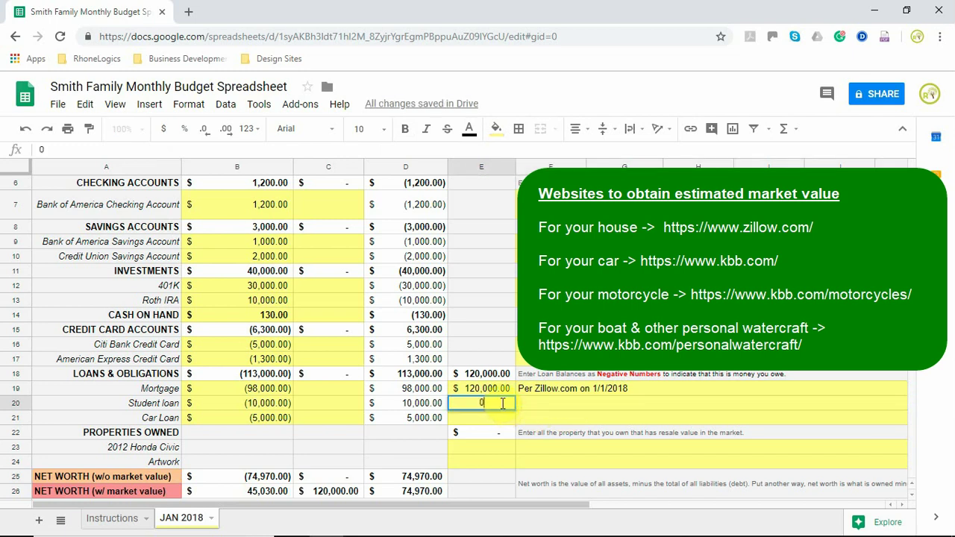
key("Return")
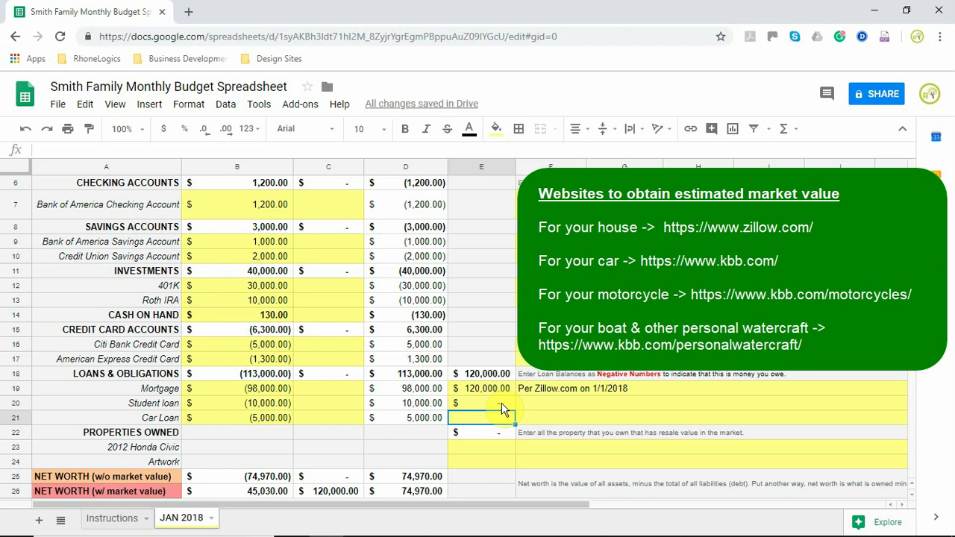
Step: Add the comment "Per Kelly Blue Book on 1/1/18" to the Car Loan row
left_click(538, 413)
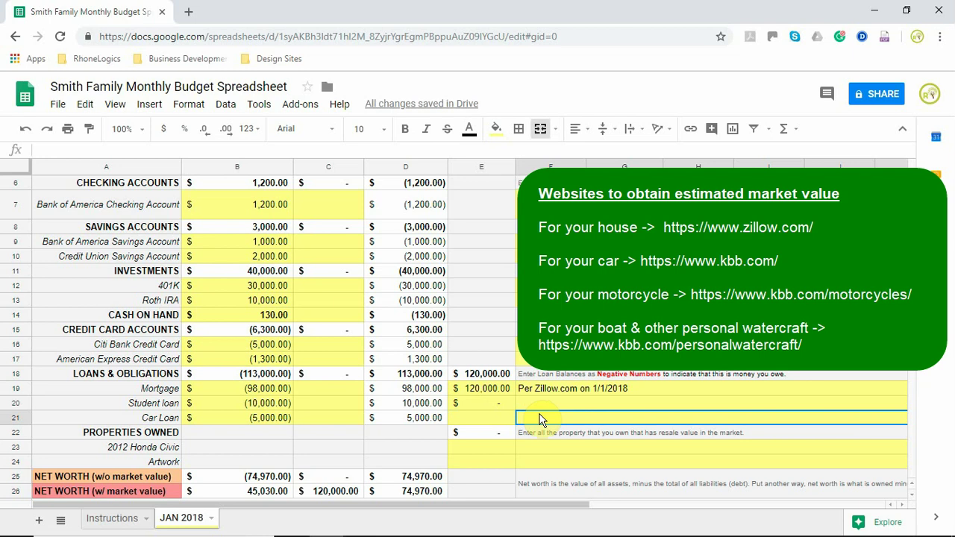
type("K")
key("BackSpace")
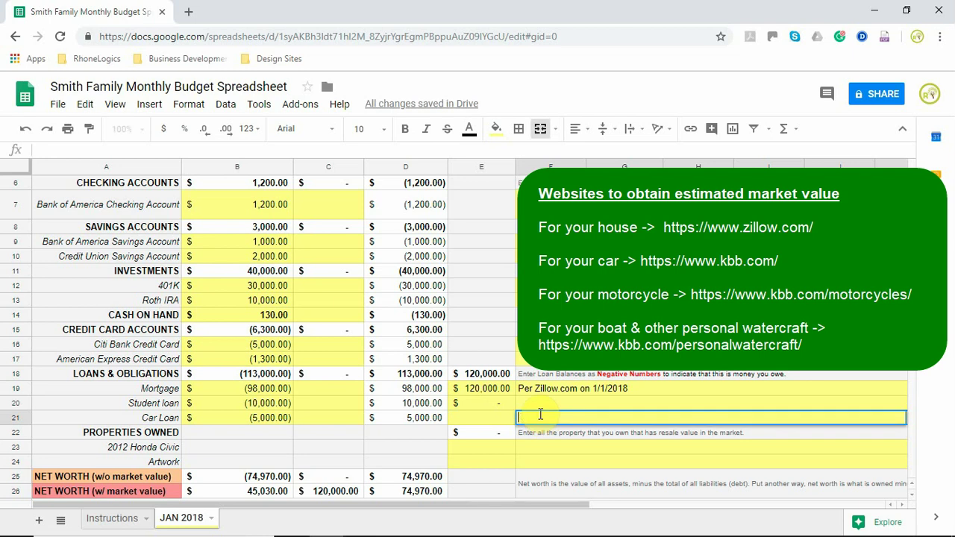
type("Per Kelly Blue ")
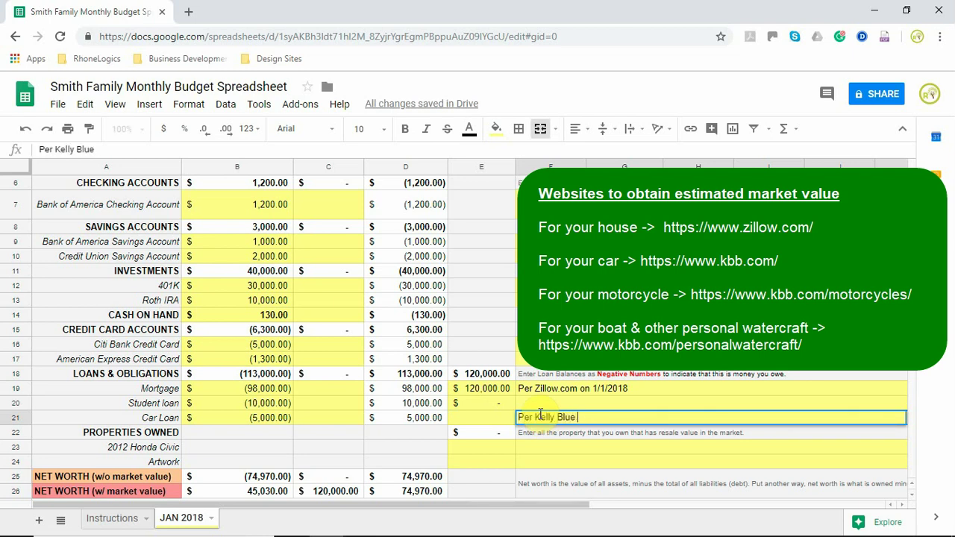
type("Book on 1/1/1")
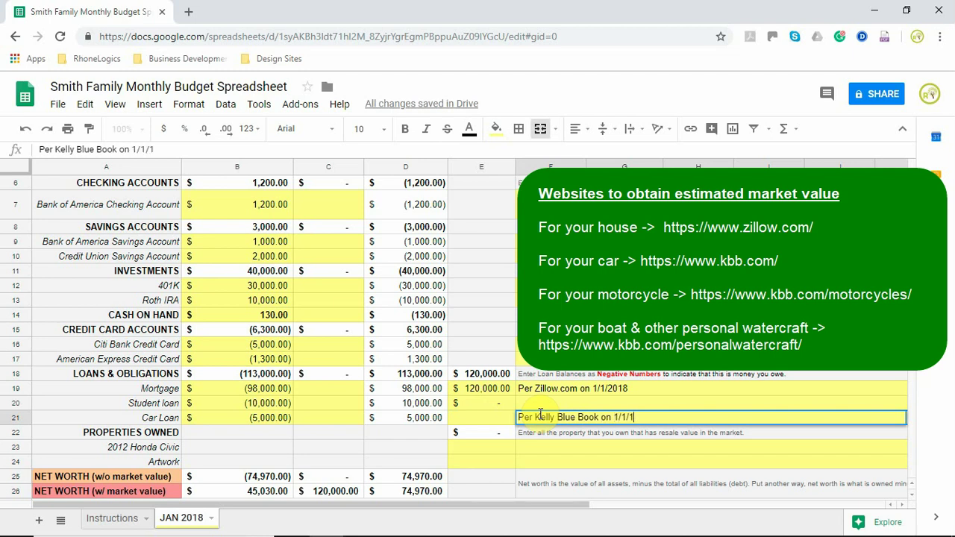
type("8")
Step: Enter 10000 as the Market Value for the Car Loan row
left_click(490, 422)
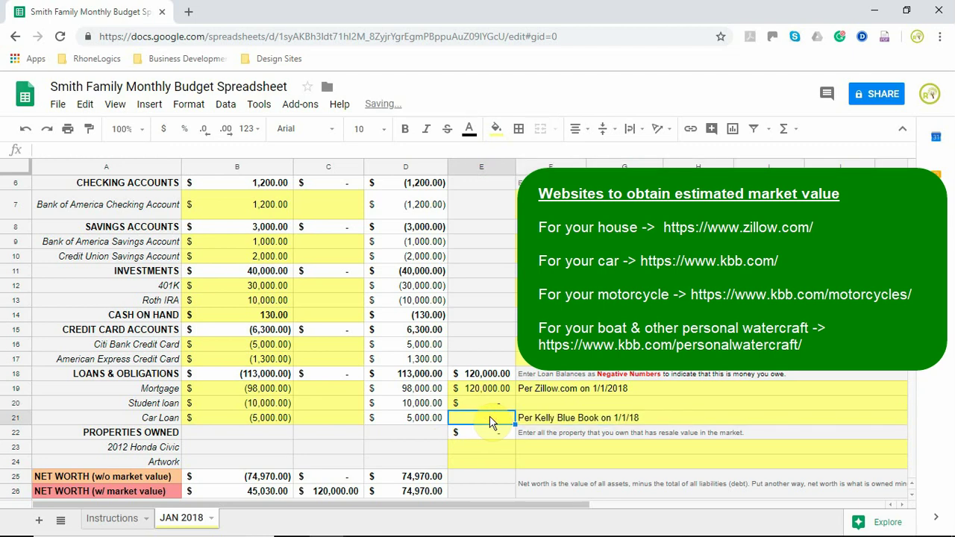
type("1000")
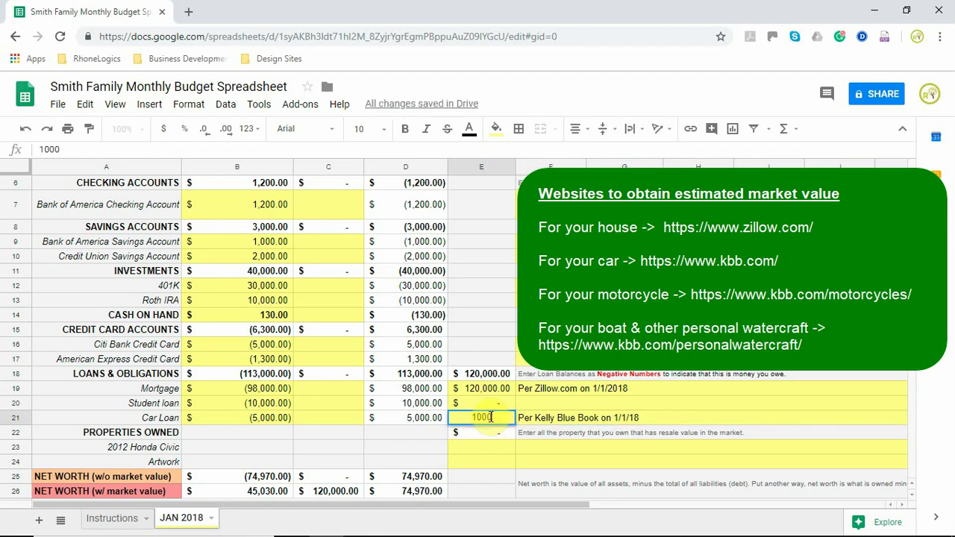
type("0")
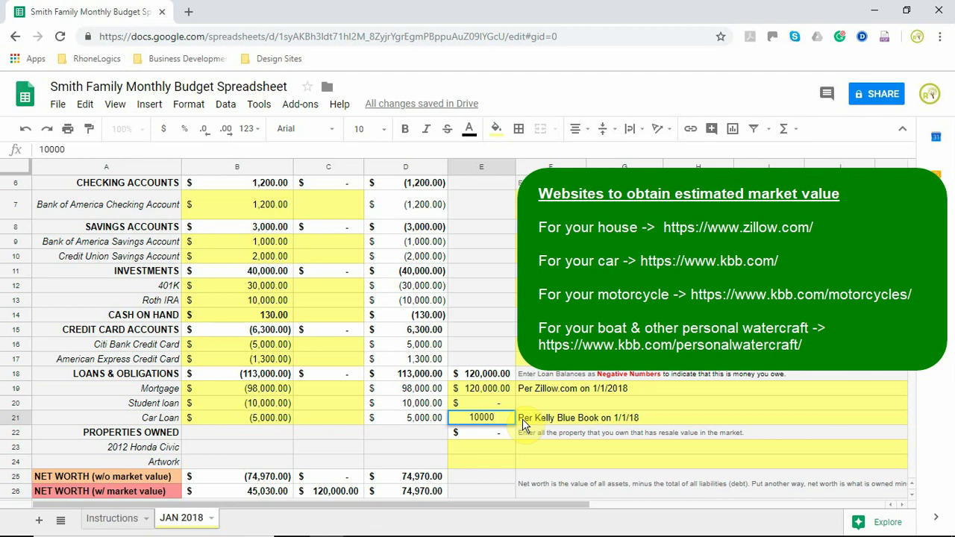
Step: Enter 5000 as the 2012 Honda Civic's Market Value and copy the Car Loan comment into its row
left_click(541, 452)
left_click(485, 450)
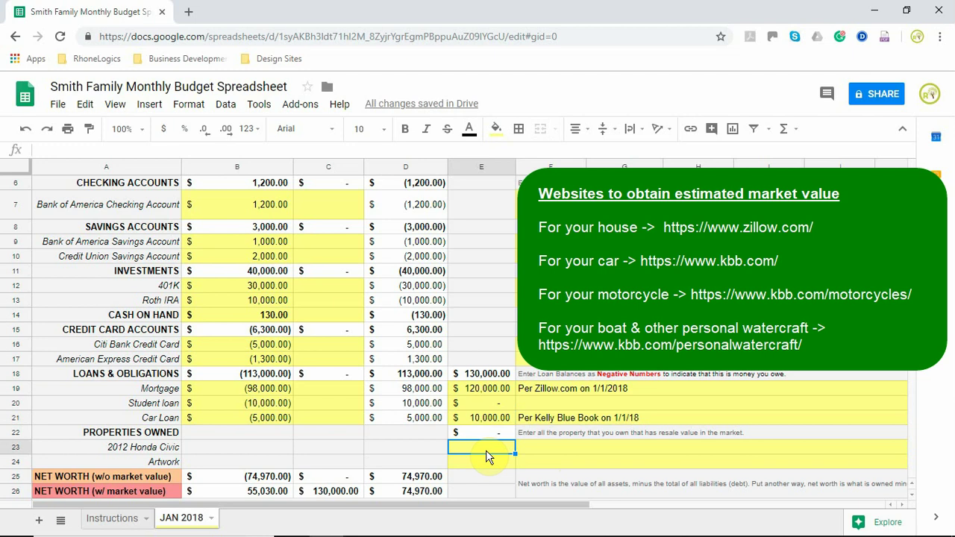
type("5000")
left_click(549, 417)
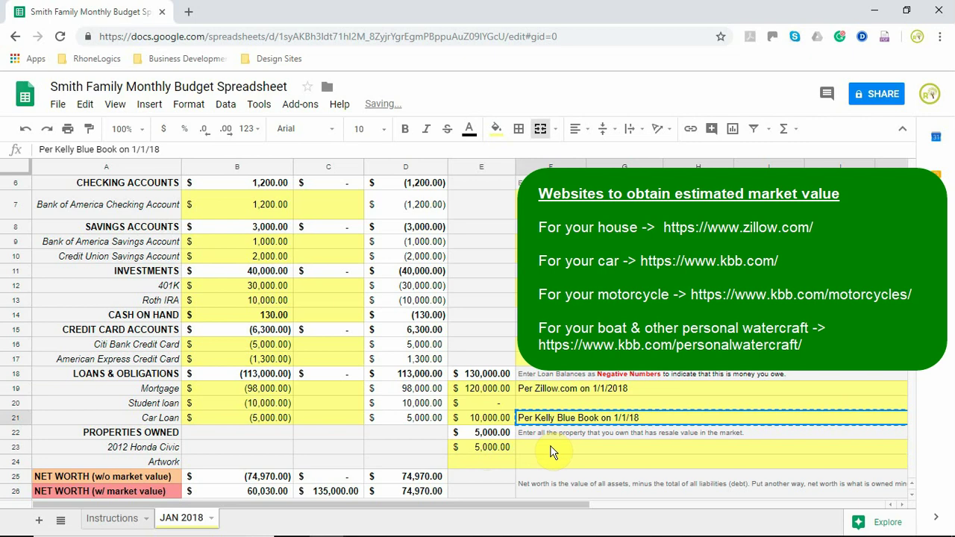
left_click(550, 448)
key("ctrl+v")
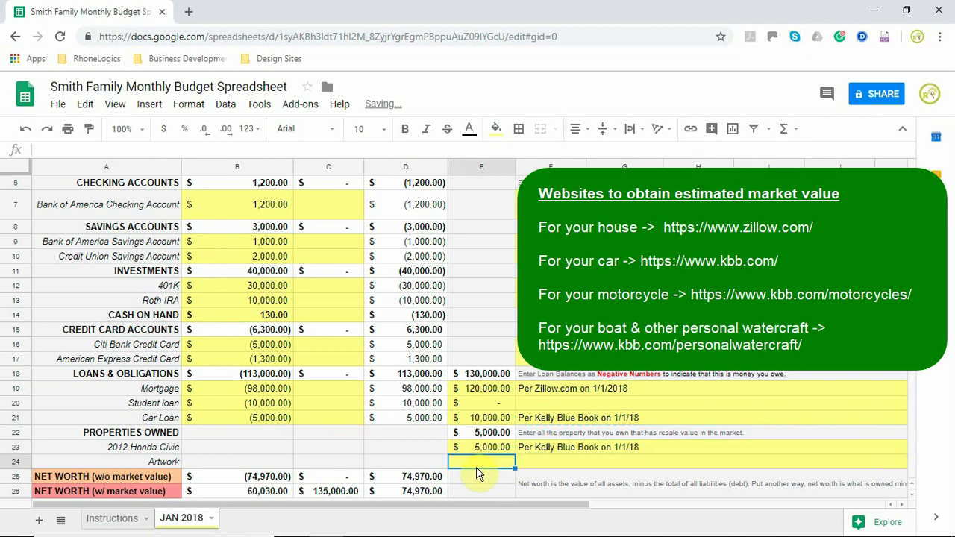
Step: Enter 2,000 as the Market Value for the Artwork row
type("2")
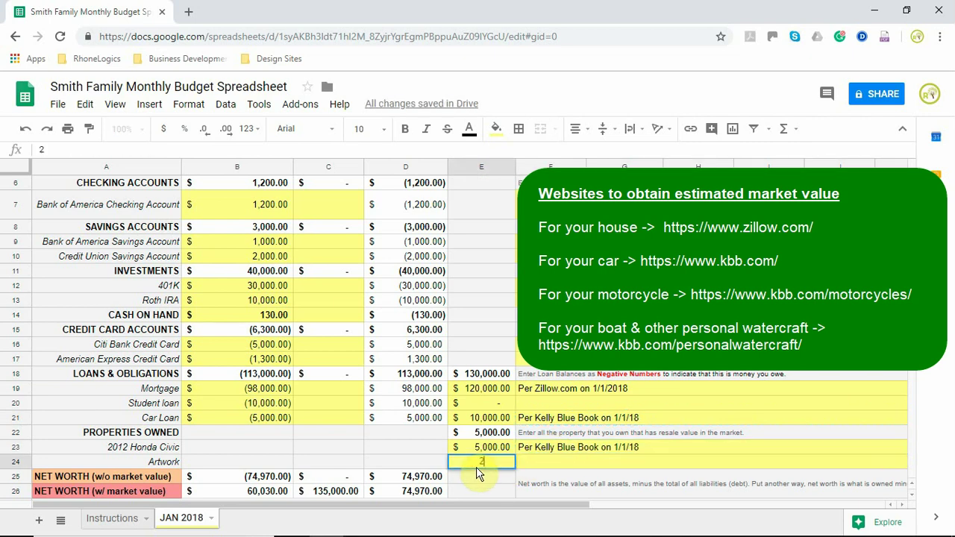
type(",000")
key("Tab")
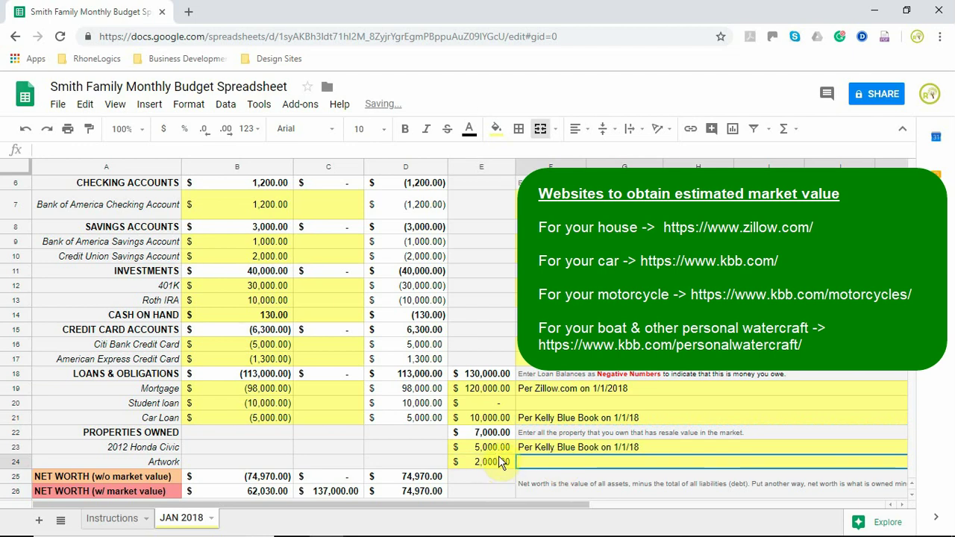
Step: Examine the starting Net Worth (w/o market value) formula and sum the checking, savings, investments and cash on hand totals that form the assets
scroll(499, 463, "up", 3)
scroll(499, 463, "down", 1)
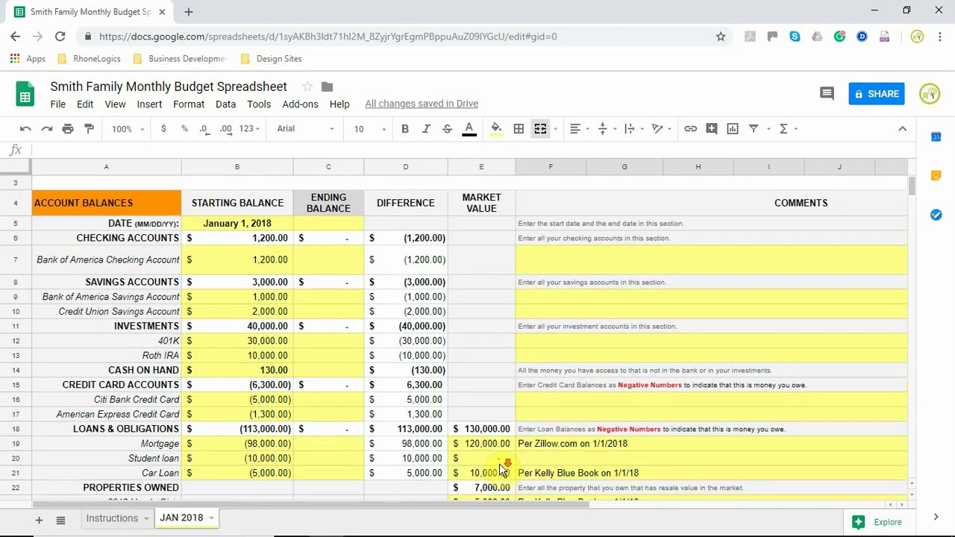
scroll(500, 470, "down", 1)
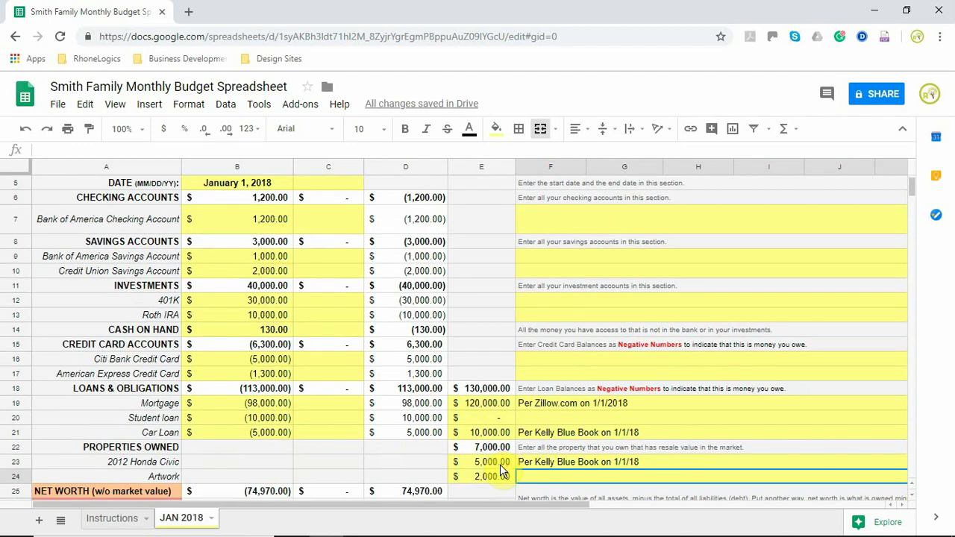
scroll(500, 464, "down", 2)
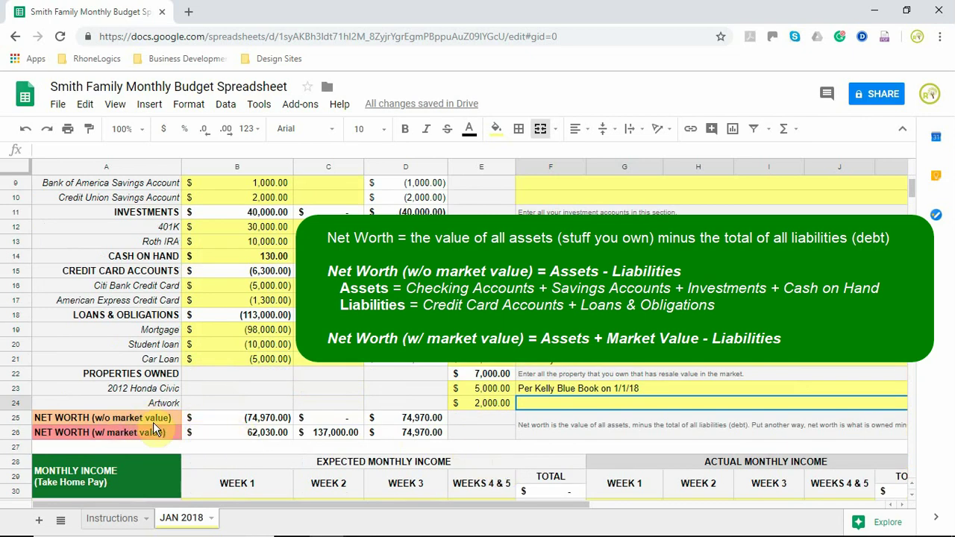
left_click(266, 420)
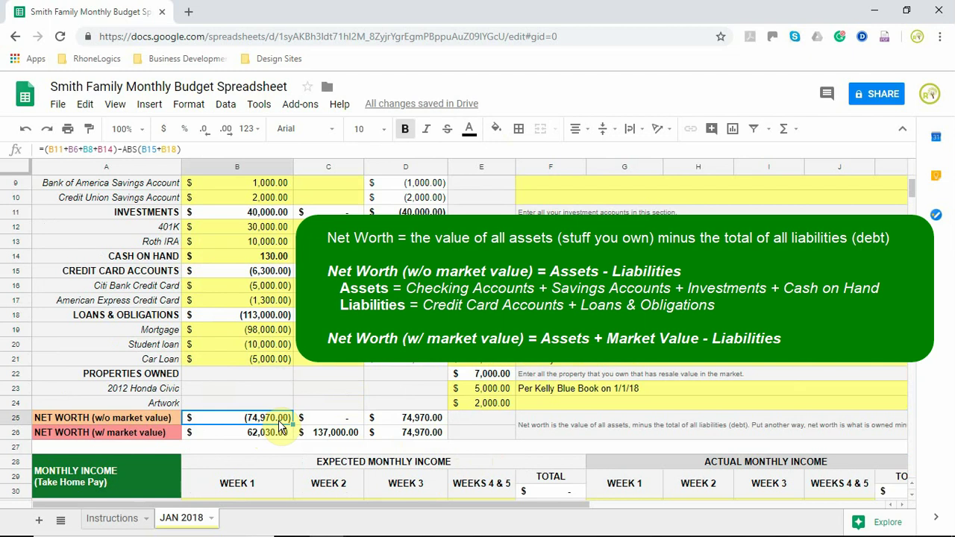
scroll(276, 421, "up", 3)
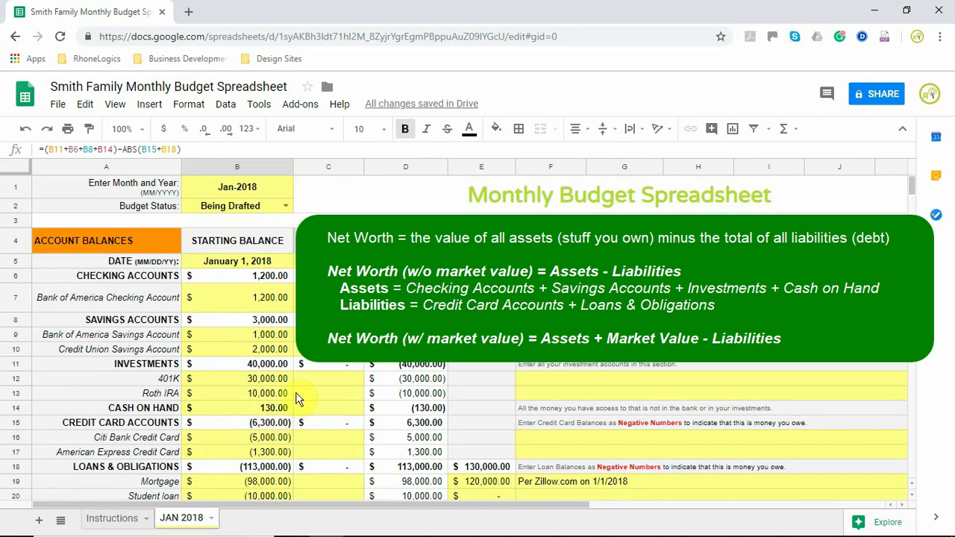
left_click(282, 280)
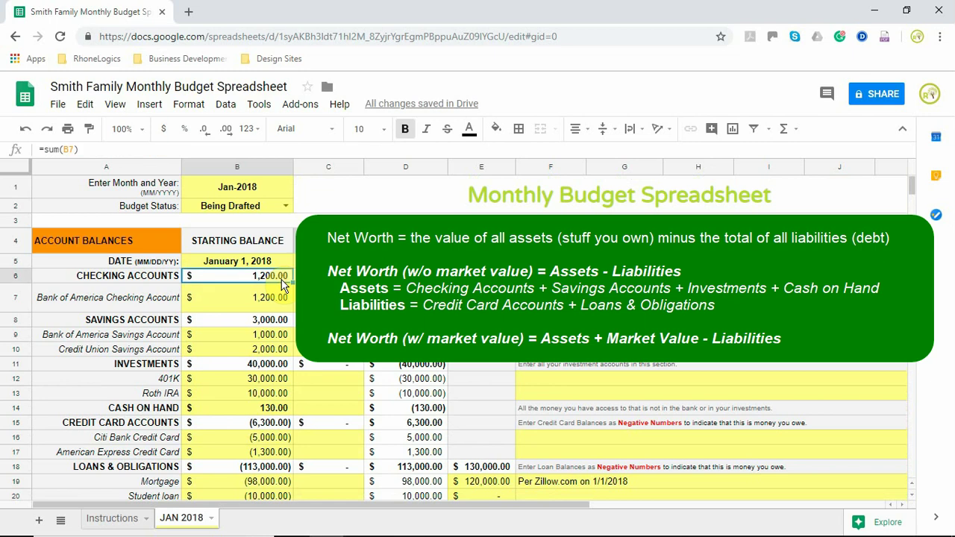
left_click(282, 320, "ctrl")
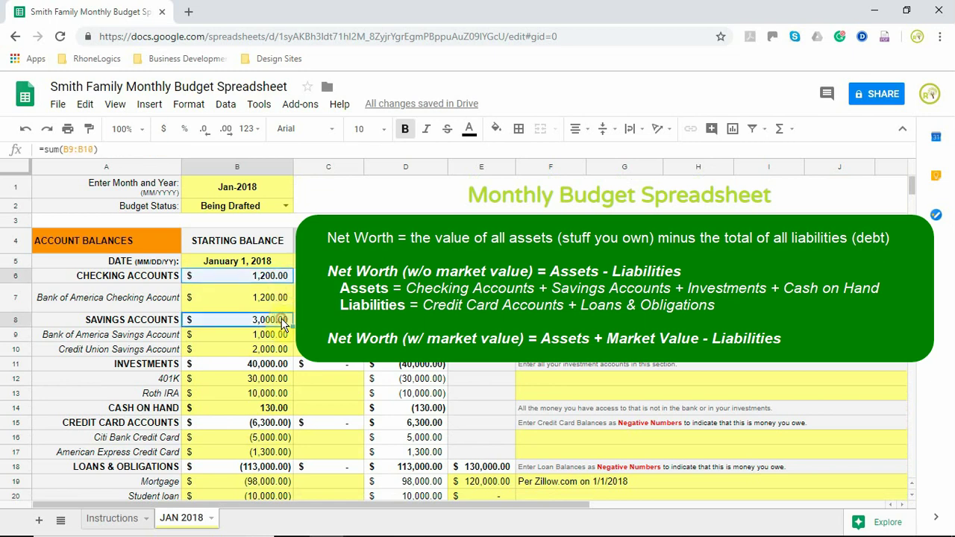
left_click(282, 366, "ctrl")
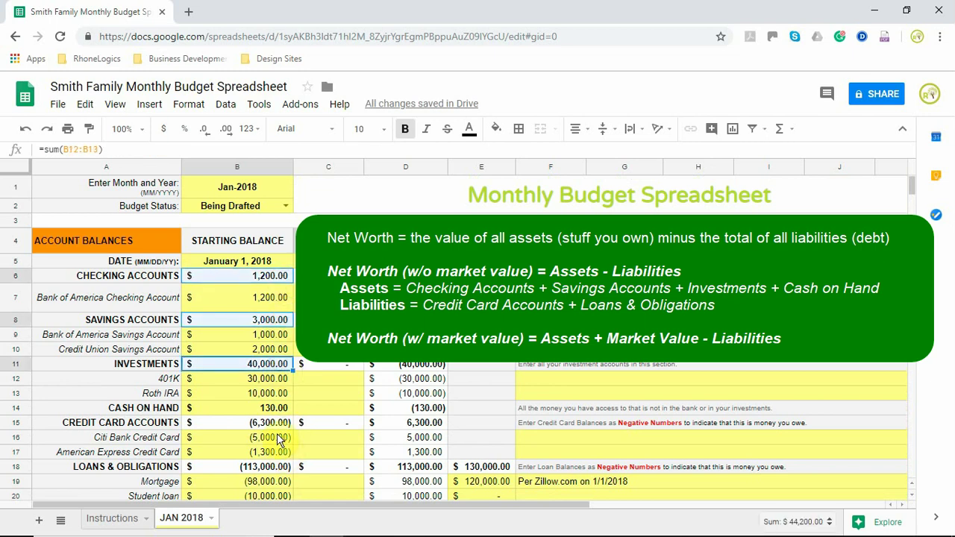
left_click(272, 410, "ctrl")
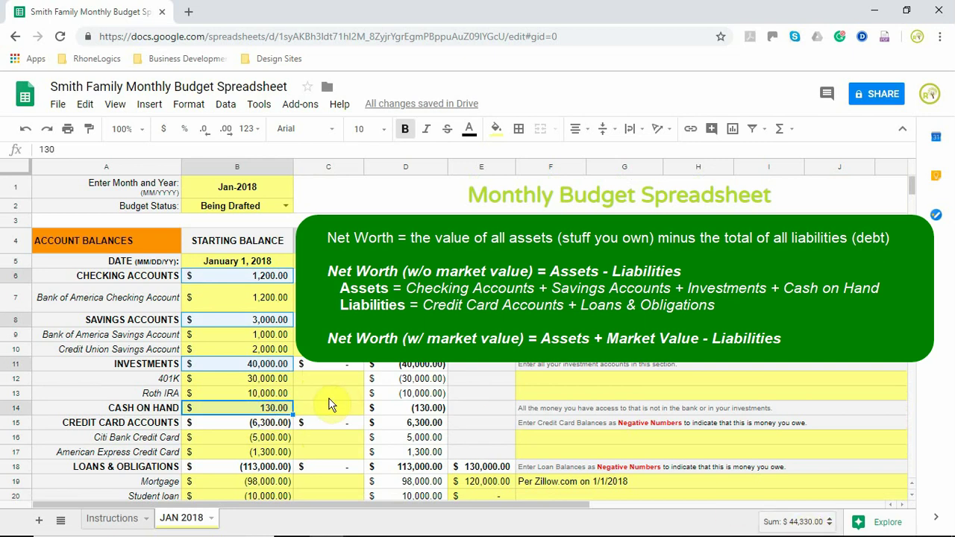
Step: Sum the starting Credit Card Accounts and Loans & Obligations totals as liabilities and check them against Net Worth (w/o market value)
scroll(334, 403, "down", 2)
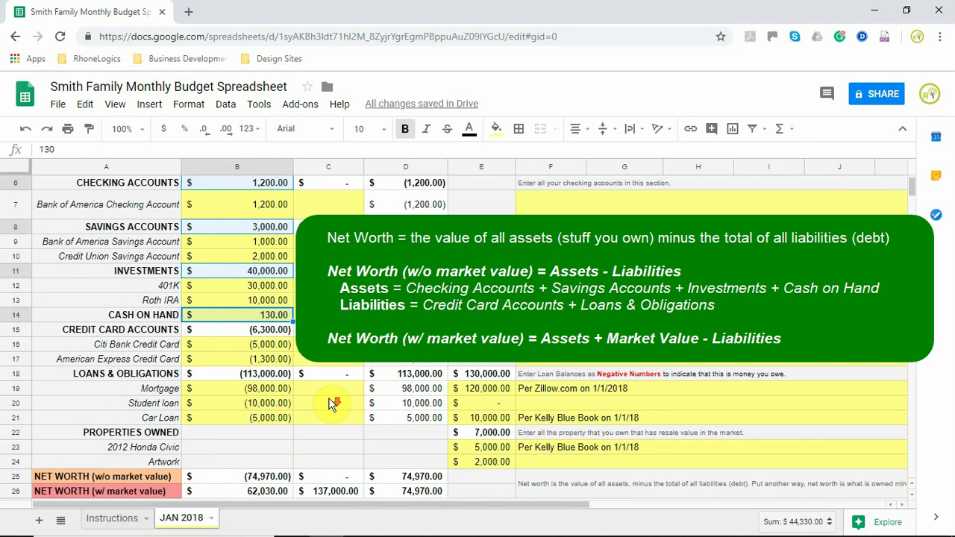
left_click(273, 329)
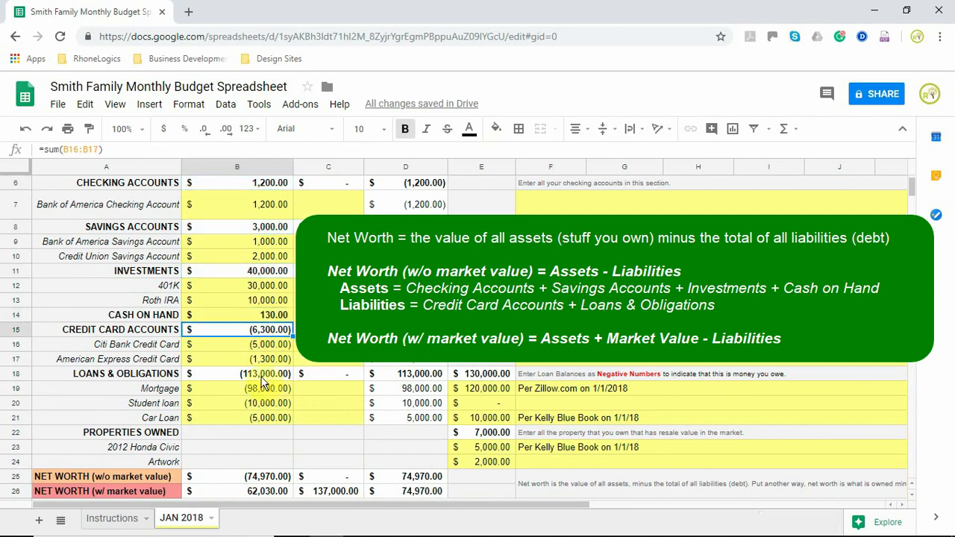
left_click(265, 374, "ctrl")
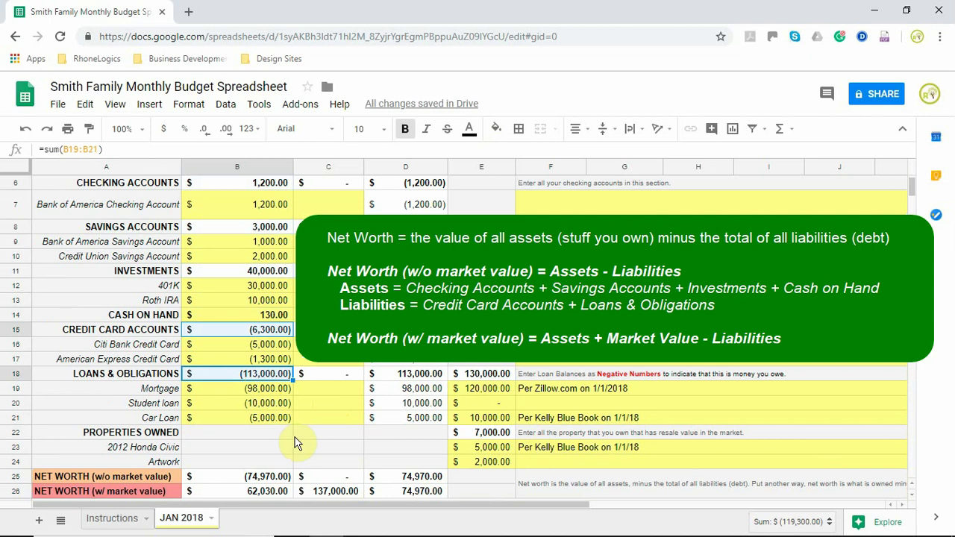
left_click(288, 477)
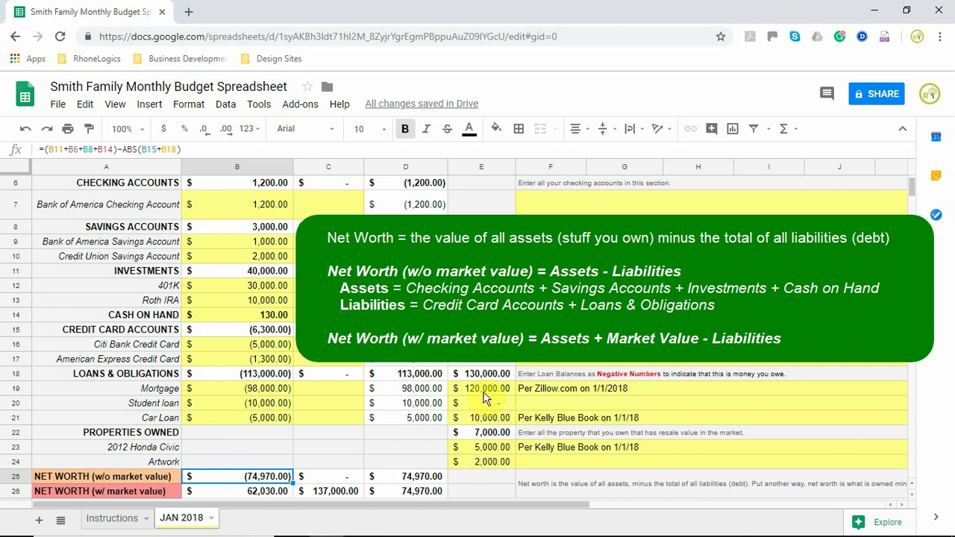
Step: Examine the starting Net Worth (w/ market value) formula and sum the four asset totals with the Loans & Obligations and Properties Owned market values
left_click(266, 498)
scroll(276, 477, "up", 3)
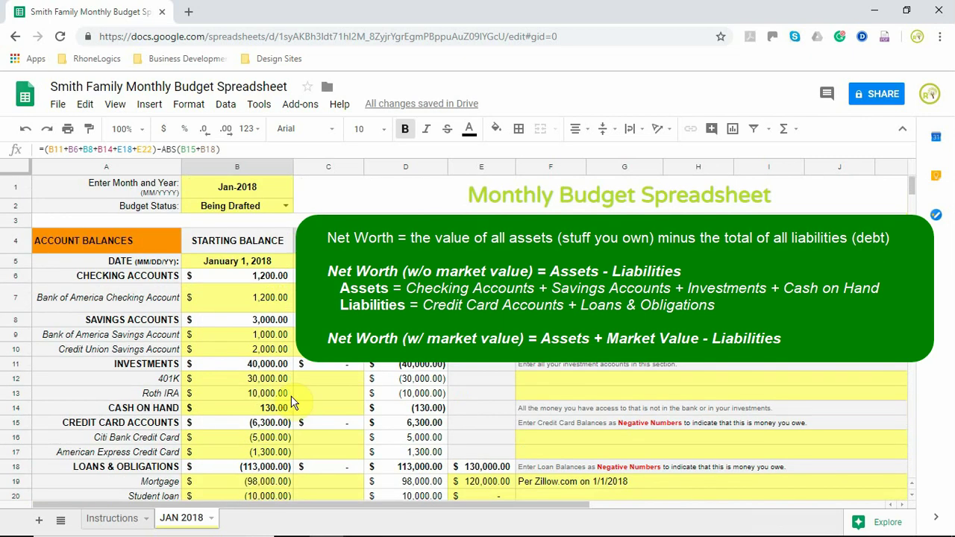
left_click(271, 278)
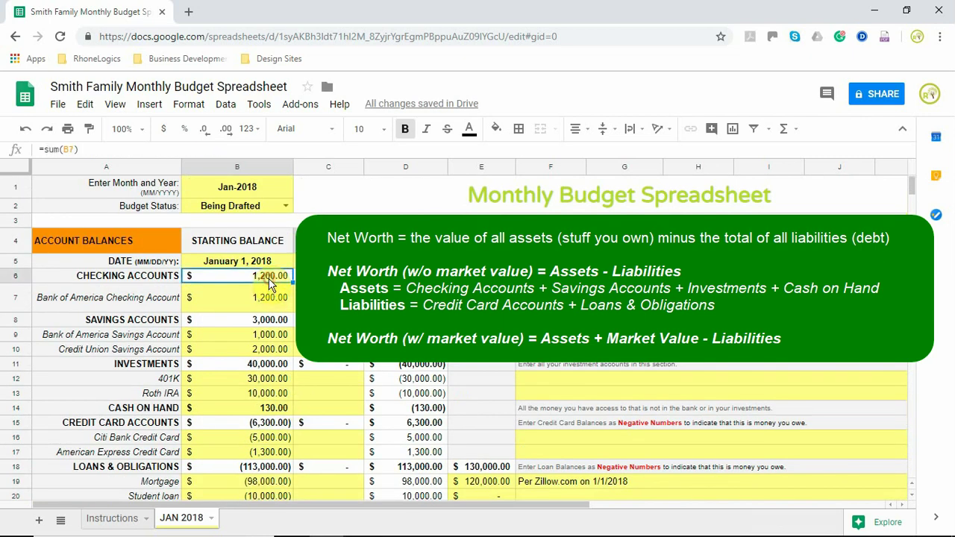
left_click(269, 319, "ctrl")
left_click(267, 364, "ctrl")
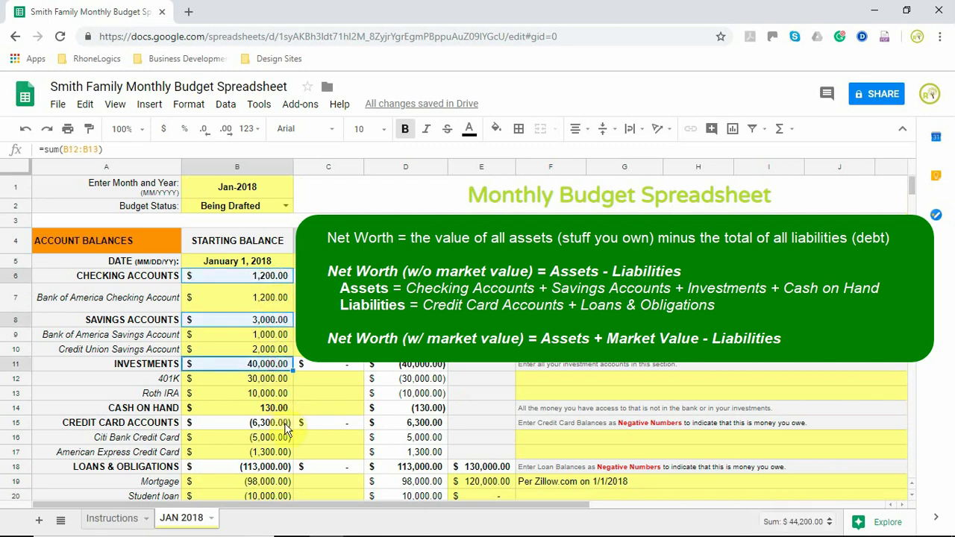
left_click(273, 409, "ctrl")
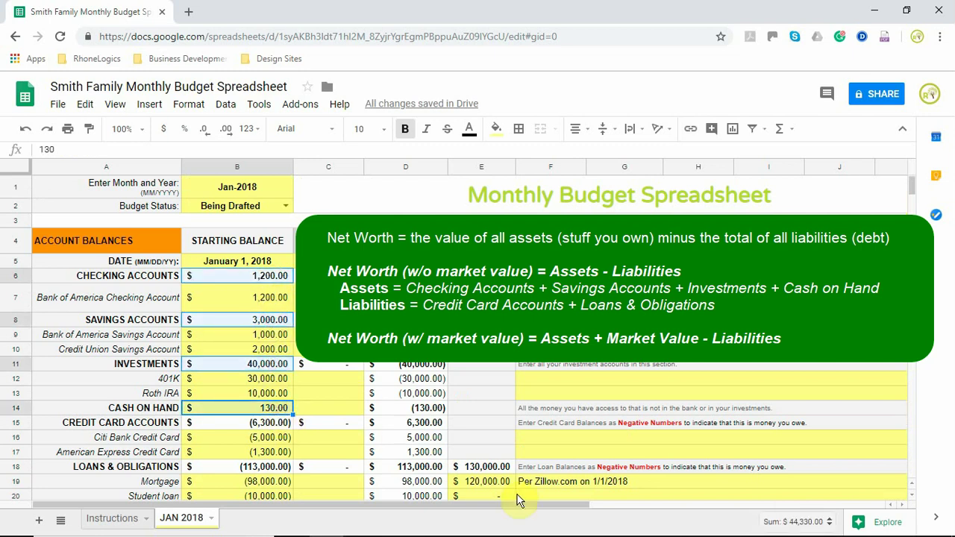
left_click(489, 466, "ctrl")
scroll(493, 478, "down", 2)
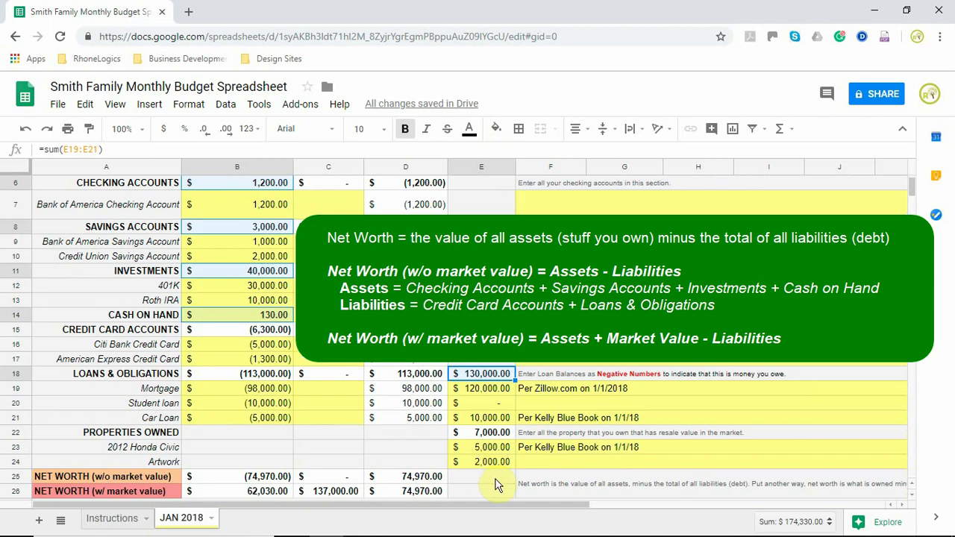
left_click(495, 439, "ctrl")
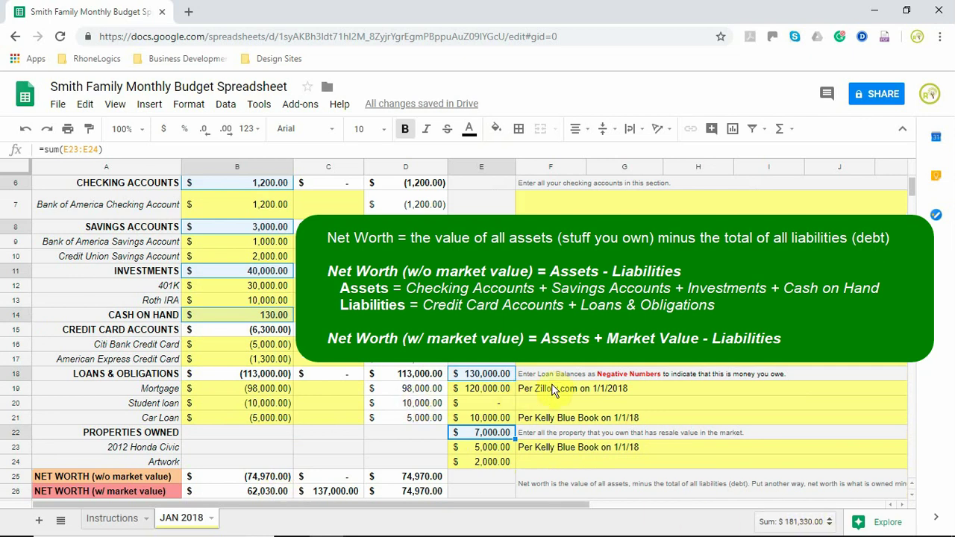
left_click(668, 401)
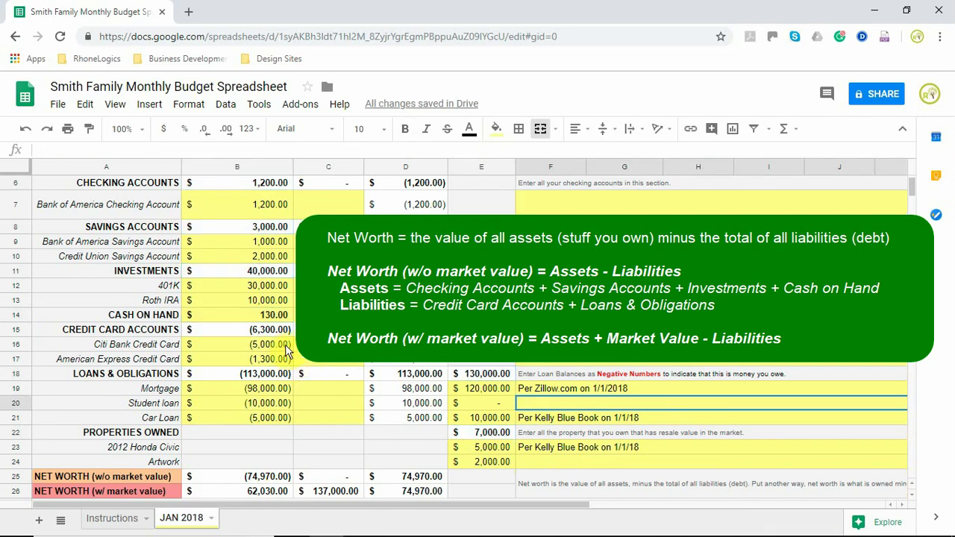
Step: Sum the starting Credit Card Accounts and Loans & Obligations totals as liabilities and check them against Net Worth (w/ market value)
left_click(264, 331)
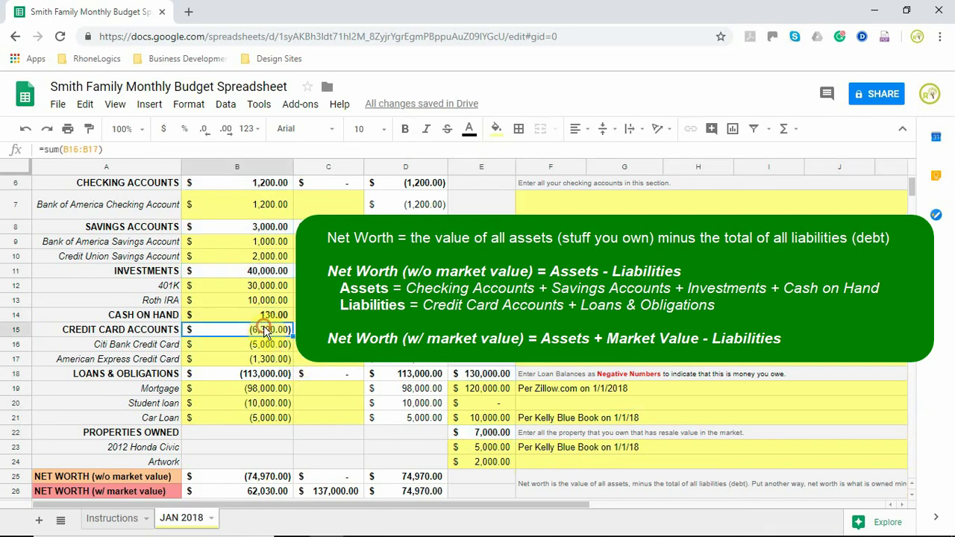
left_click(270, 377)
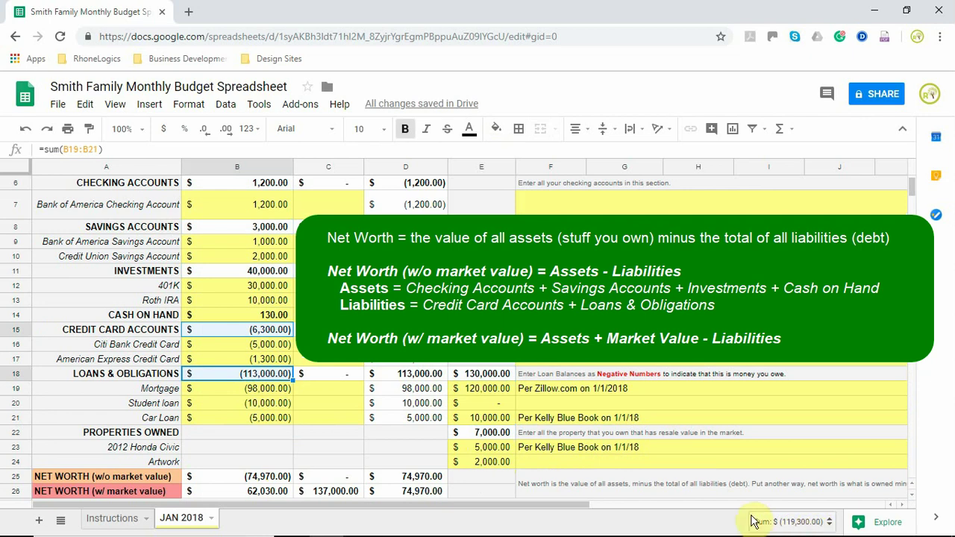
left_click(263, 499)
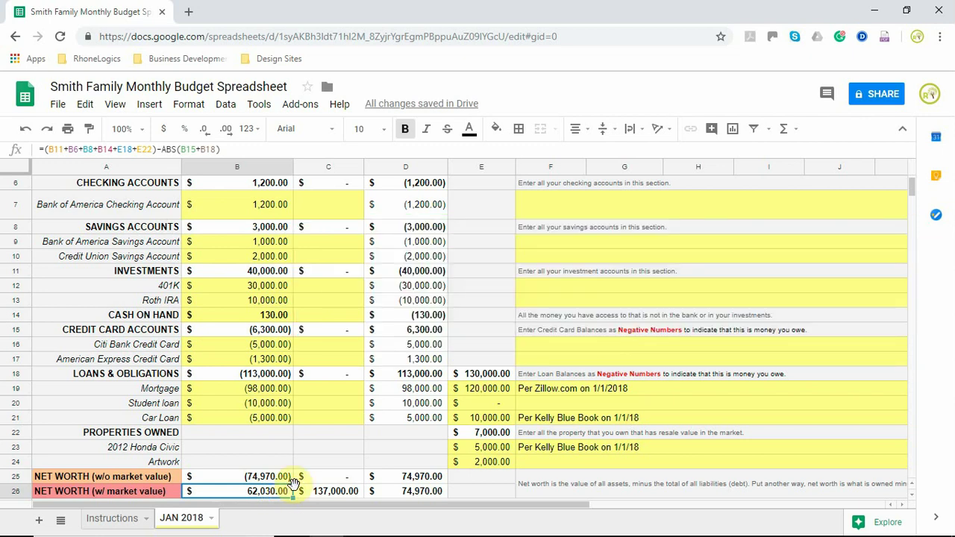
Step: Review the Ending Balance column of the account balances, from its date cell down to the net worth rows
scroll(294, 484, "up", 3)
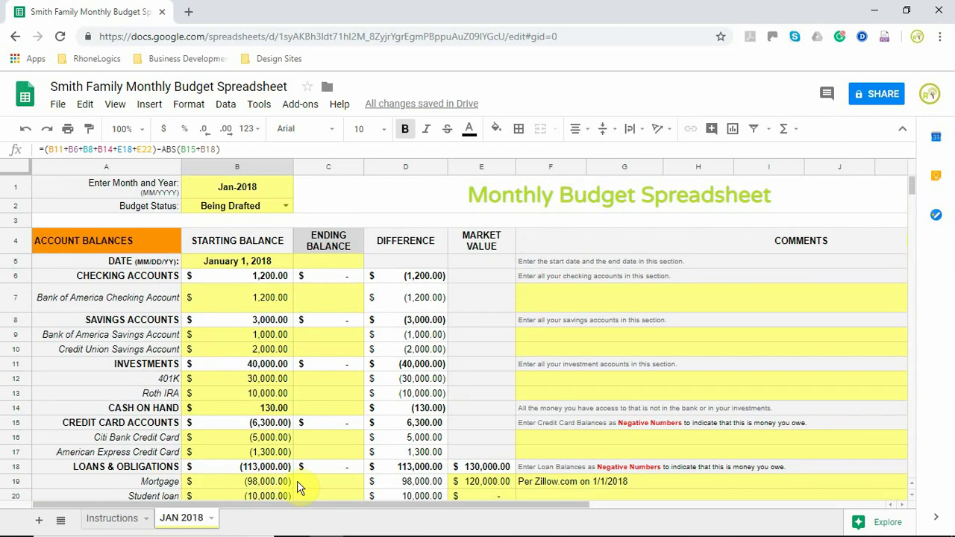
left_click(332, 265)
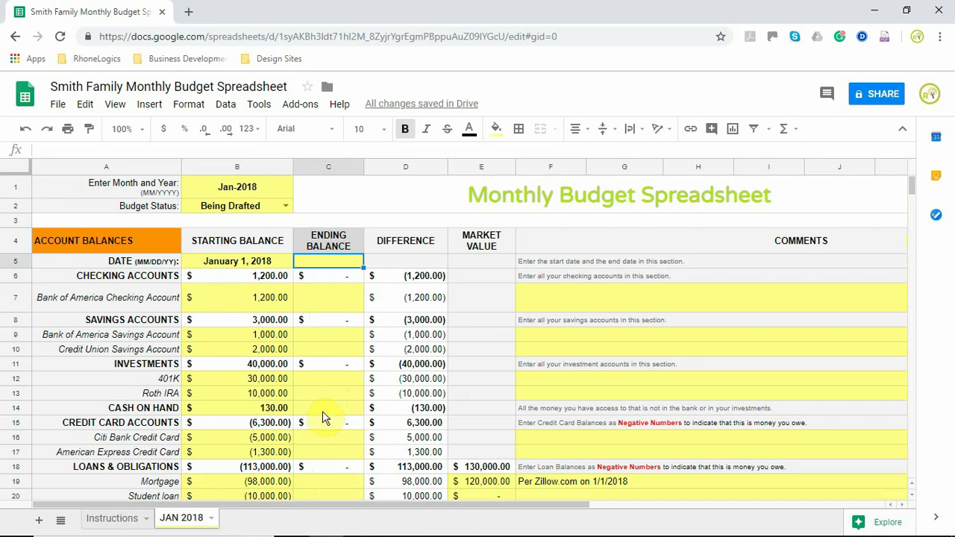
scroll(303, 443, "down", 1)
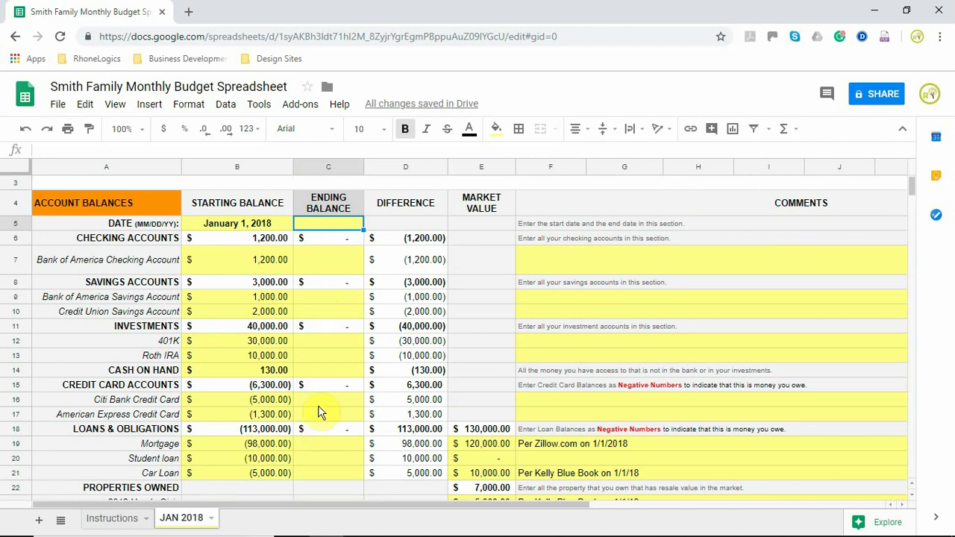
scroll(328, 457, "down", 3)
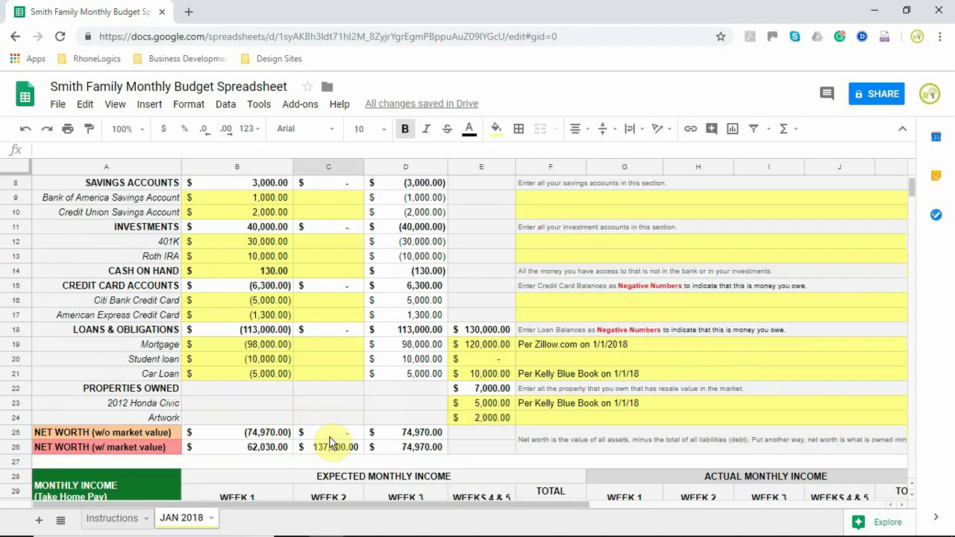
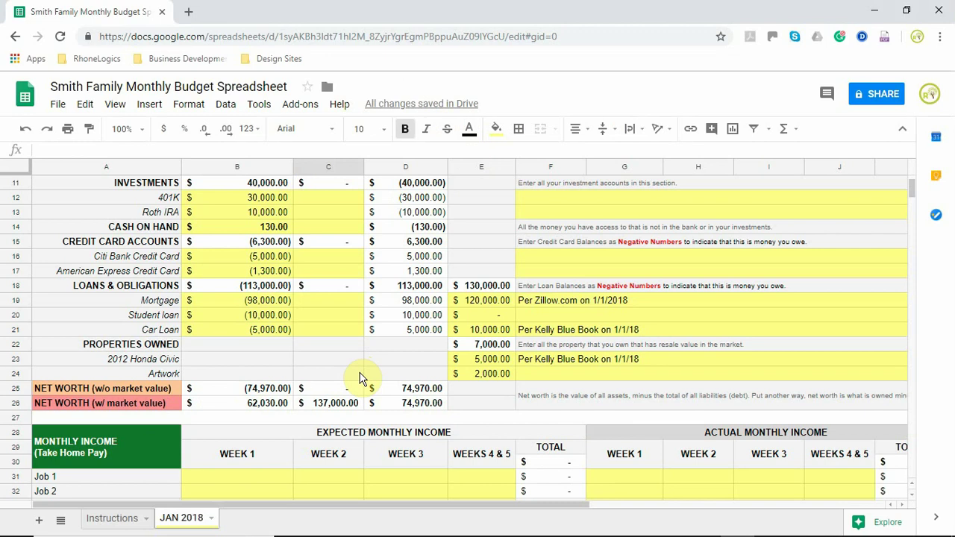
Step: Rename the Job 1 income source in the Monthly Income section as ABC Corporation
scroll(360, 379, "down", 2)
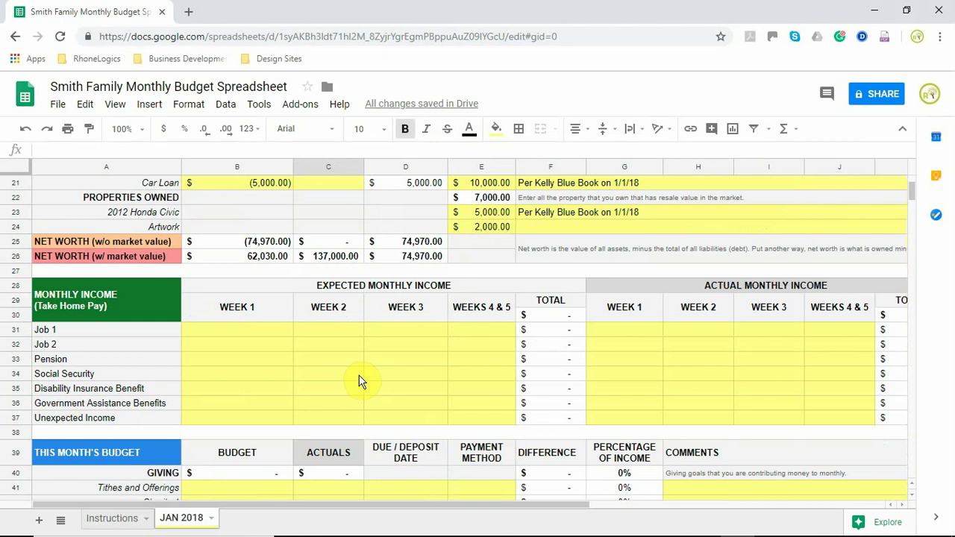
left_click(90, 333)
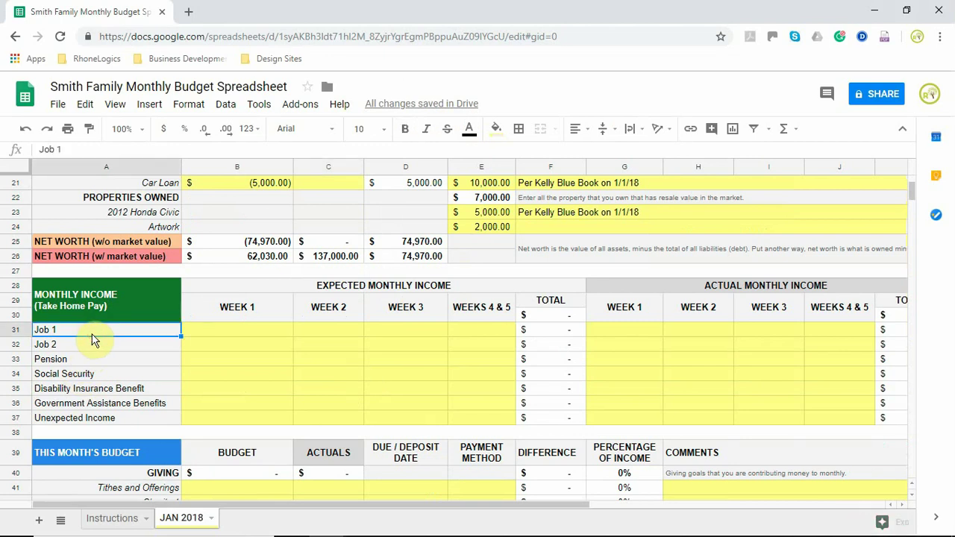
type("ABC ")
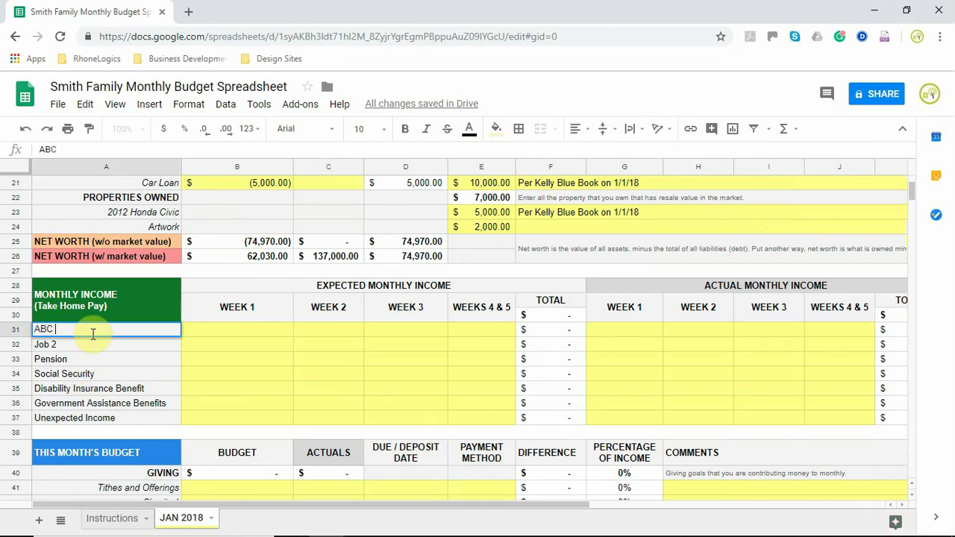
type("Corporation")
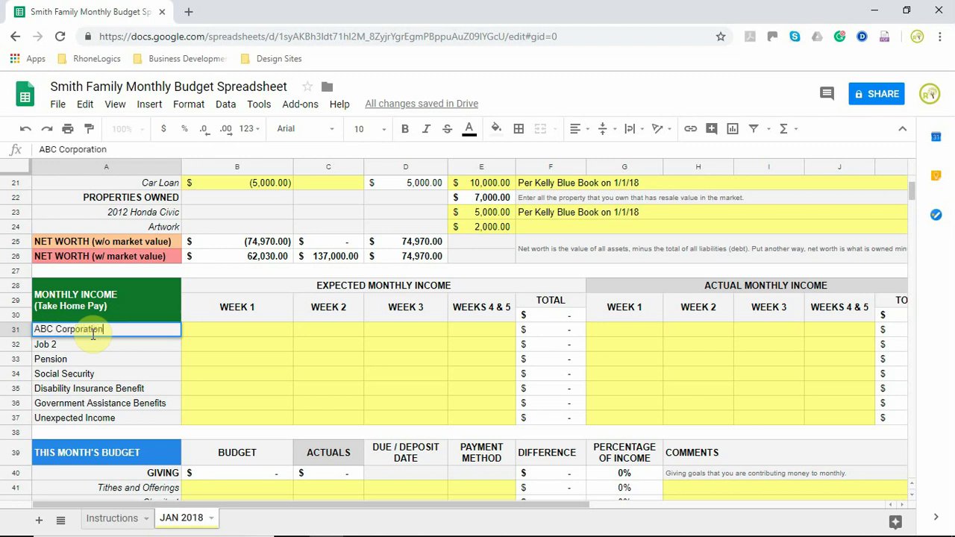
Step: Rename the Job 2 income source as Government Food Assistance
left_click(83, 347)
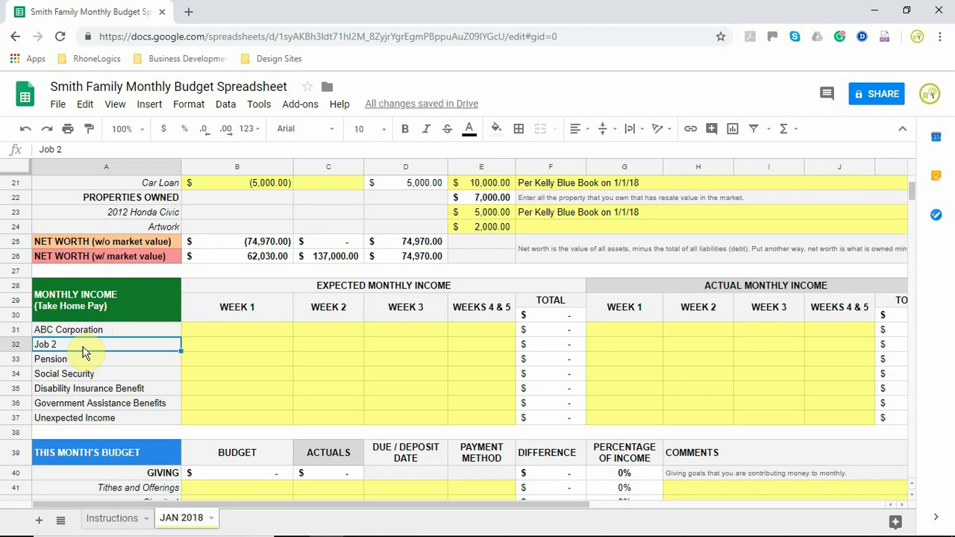
type("G")
key("Tab")
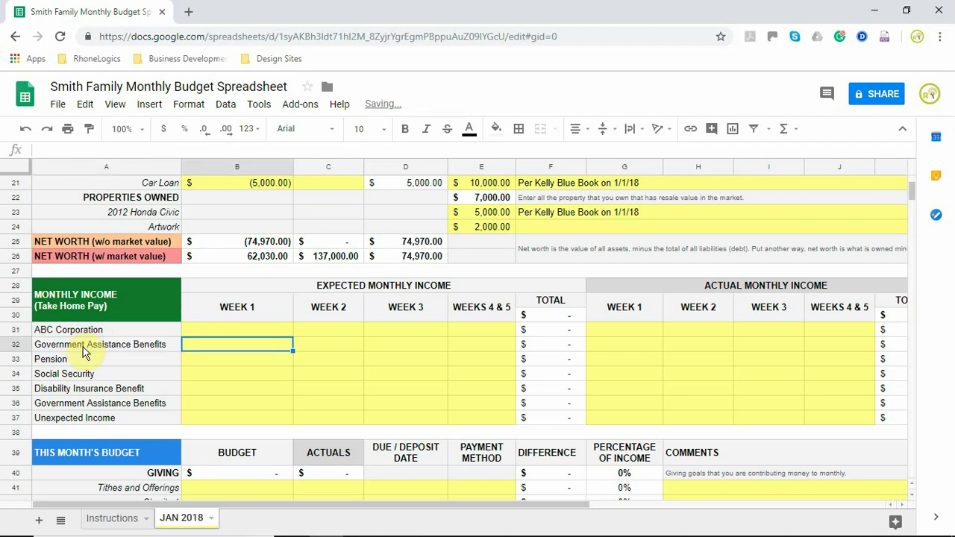
double_click(168, 344)
left_click_drag(168, 344, 95, 347)
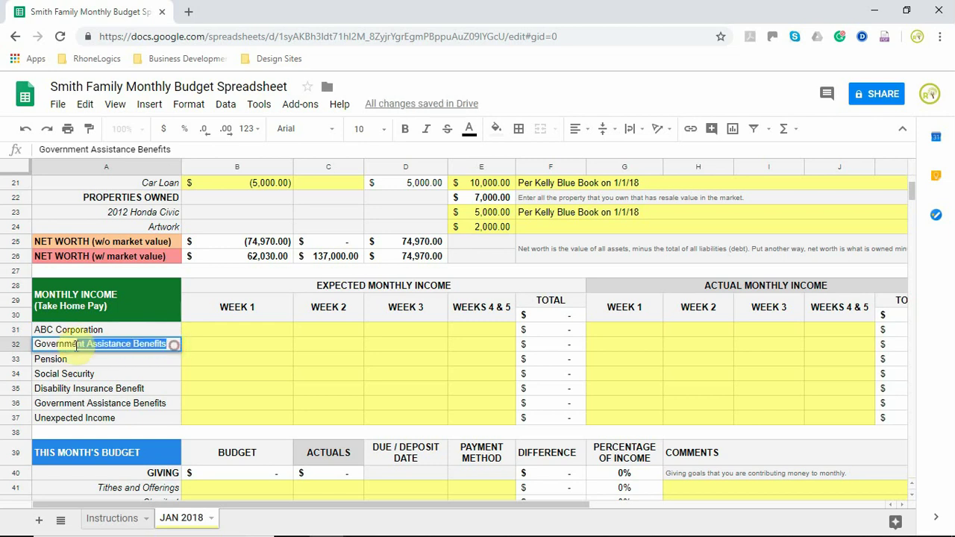
type("F")
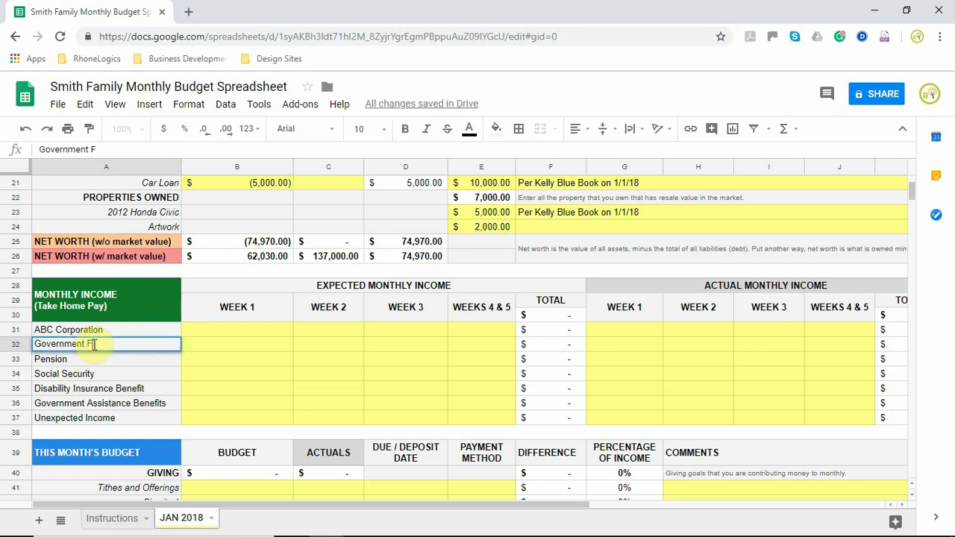
type("ood Assistance")
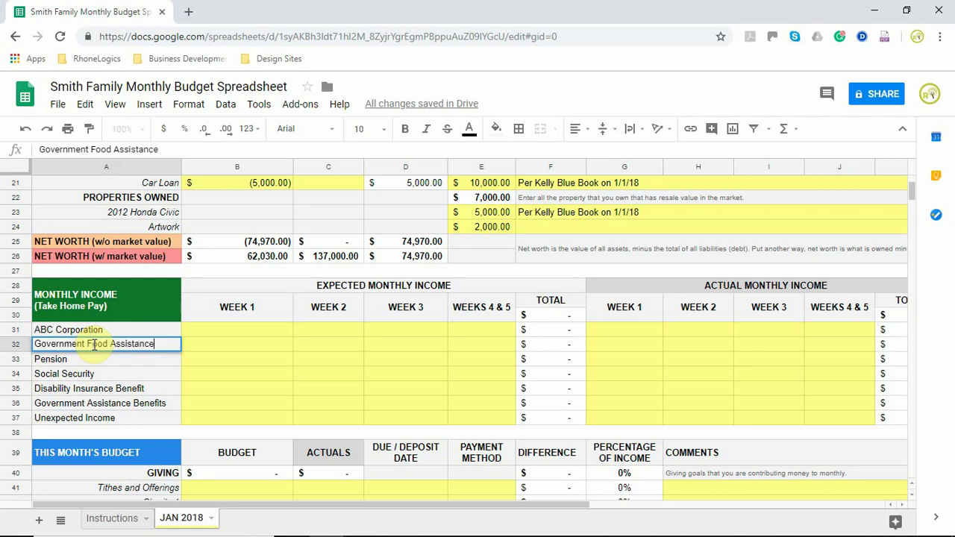
Step: Delete the unused income rows 33 to 36, from Pension through Government Assistance Benefits
left_click(111, 391)
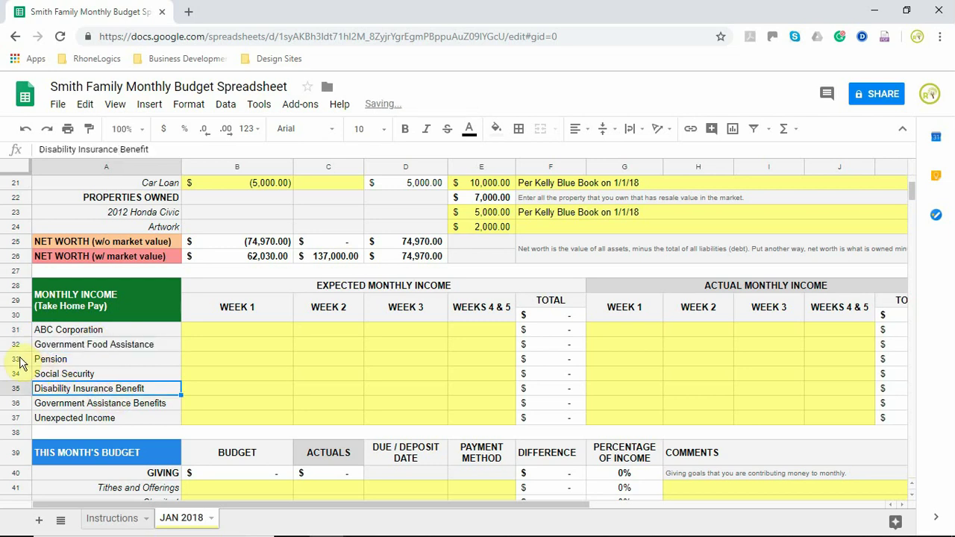
left_click_drag(17, 359, 39, 406)
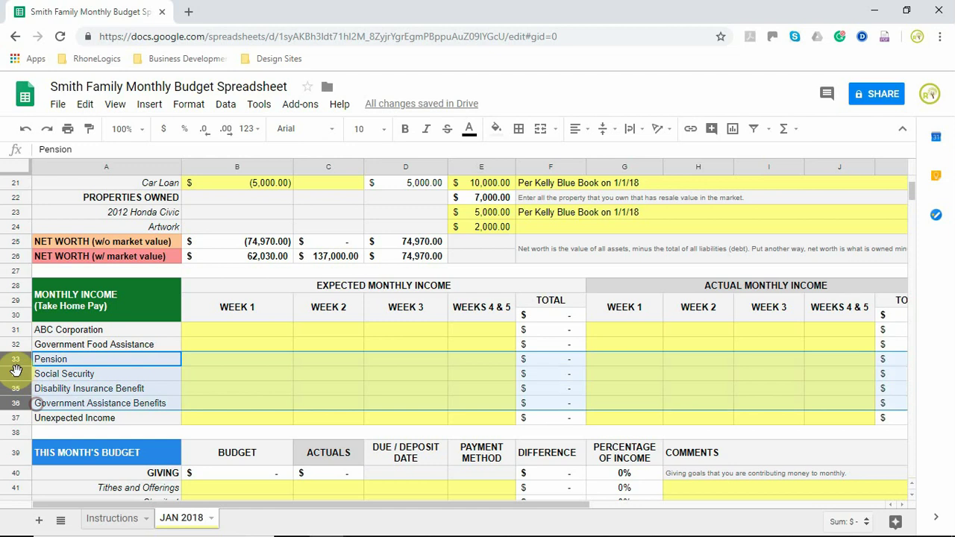
right_click(18, 377)
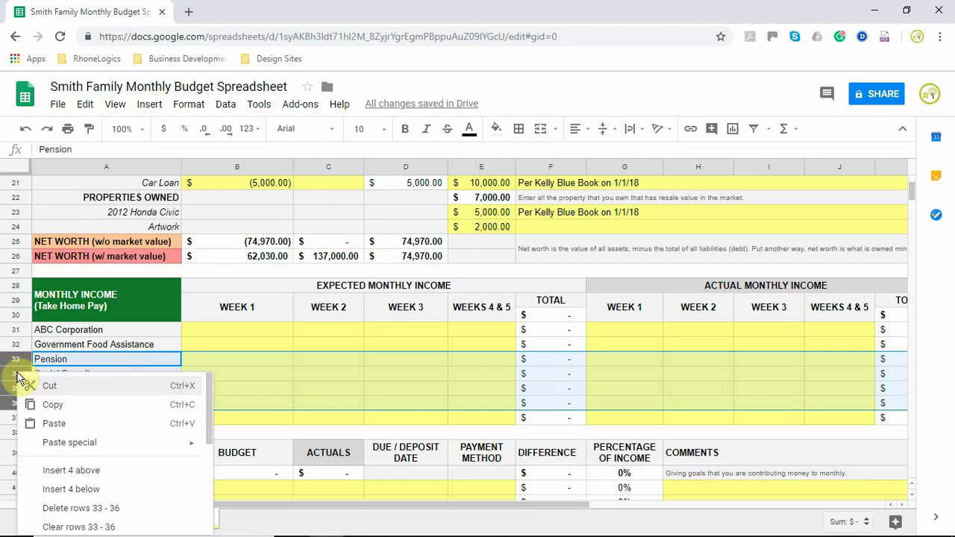
left_click(80, 509)
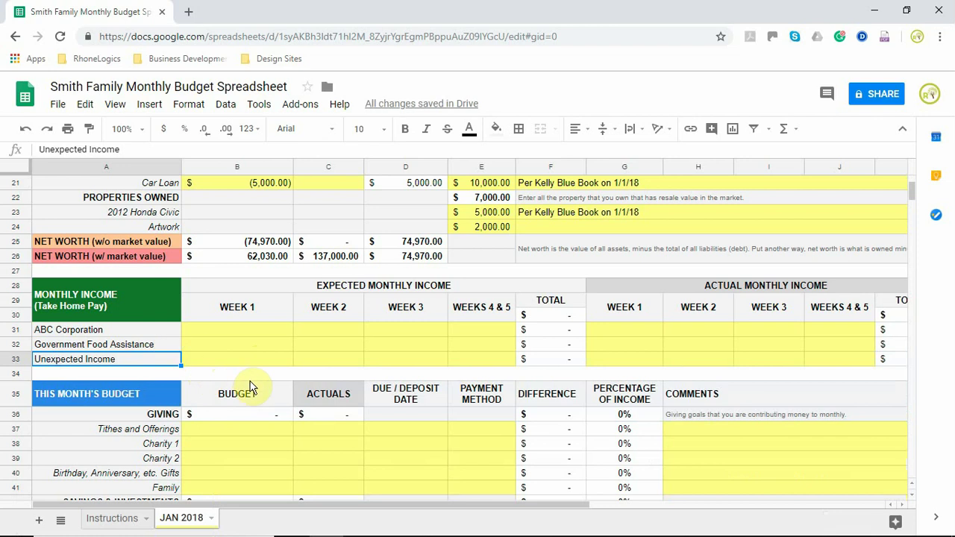
Step: Enter 1500 as ABC Corporation's expected monthly income for both Week 1 and Week 3
left_click(225, 336)
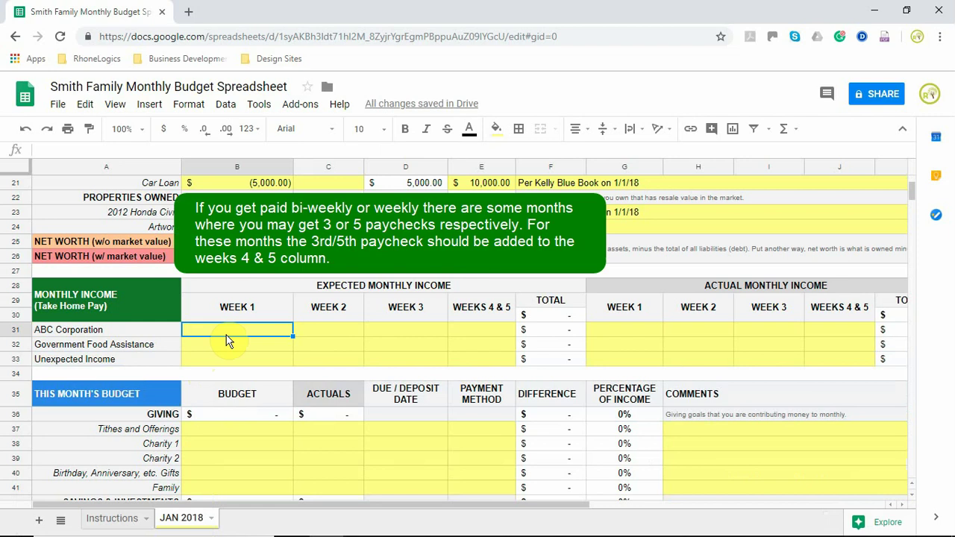
type("1")
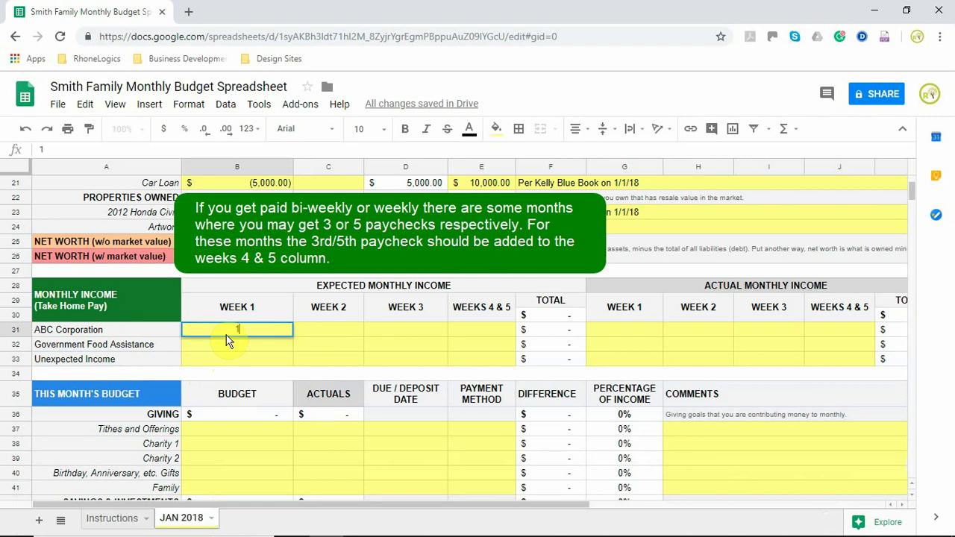
type("500")
left_click(415, 330)
type("15000")
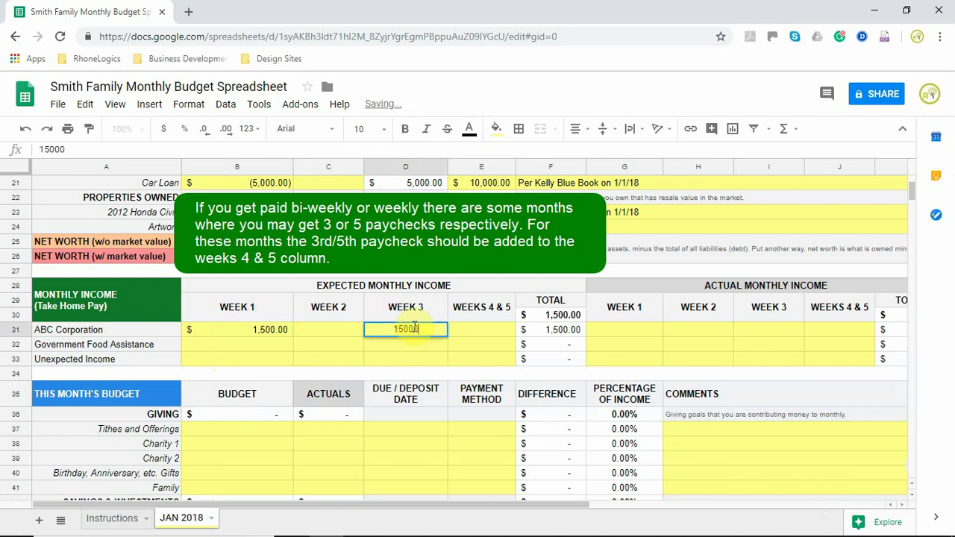
key("BackSpace")
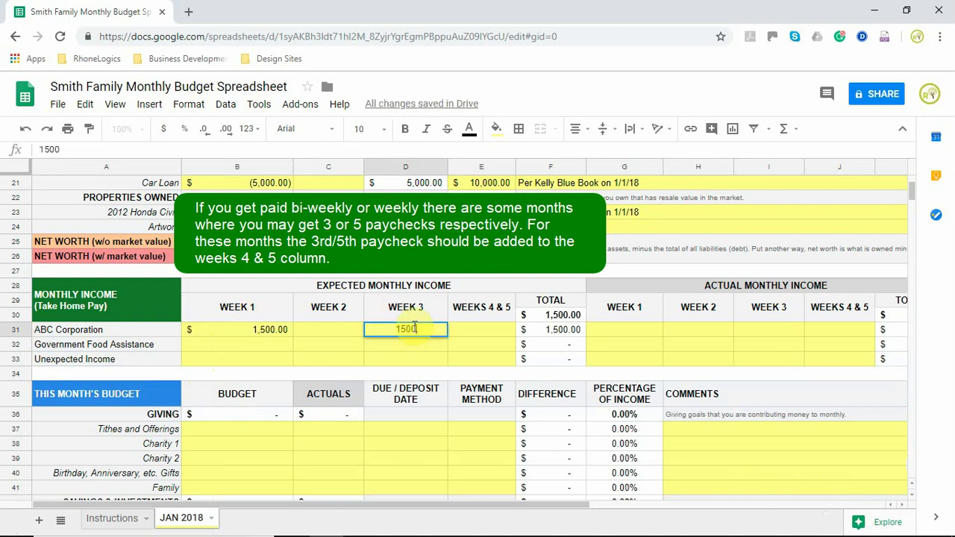
left_click(457, 348)
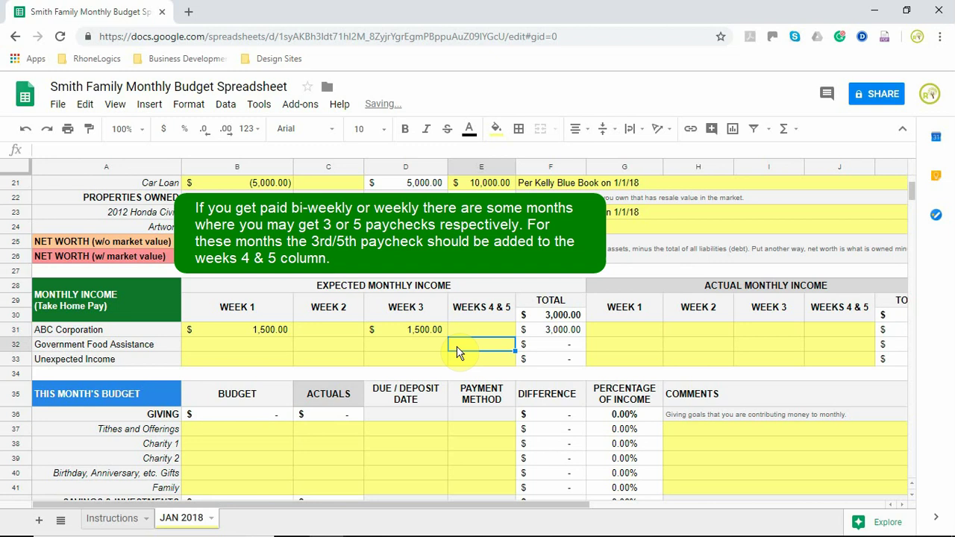
Step: Enter 400 as Government Food Assistance's expected Week 1 income and check the row totals for both income sources
left_click(277, 344)
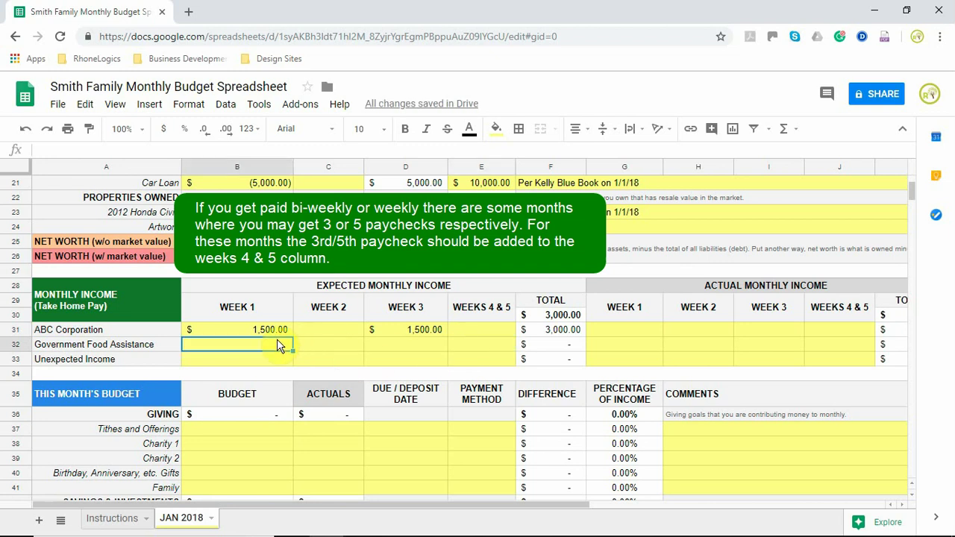
type("400")
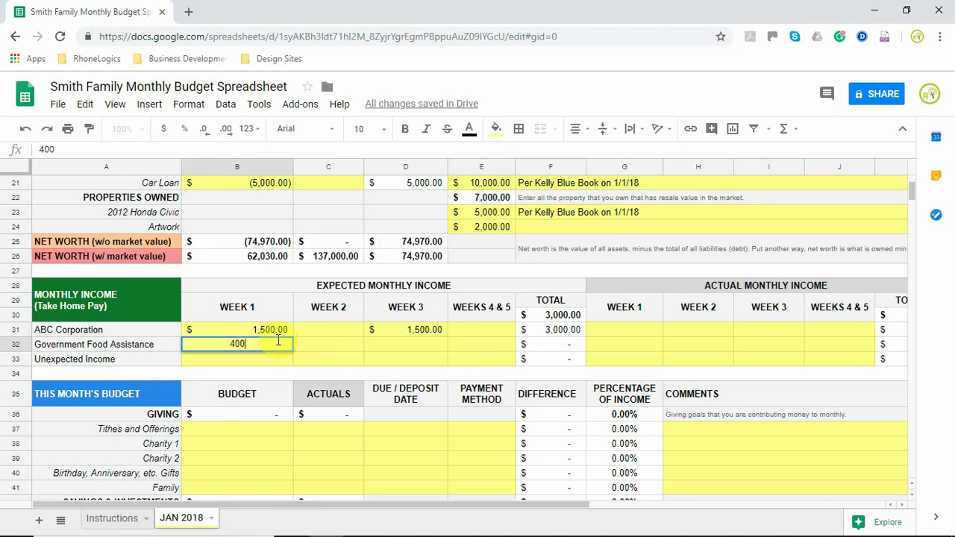
left_click(283, 358)
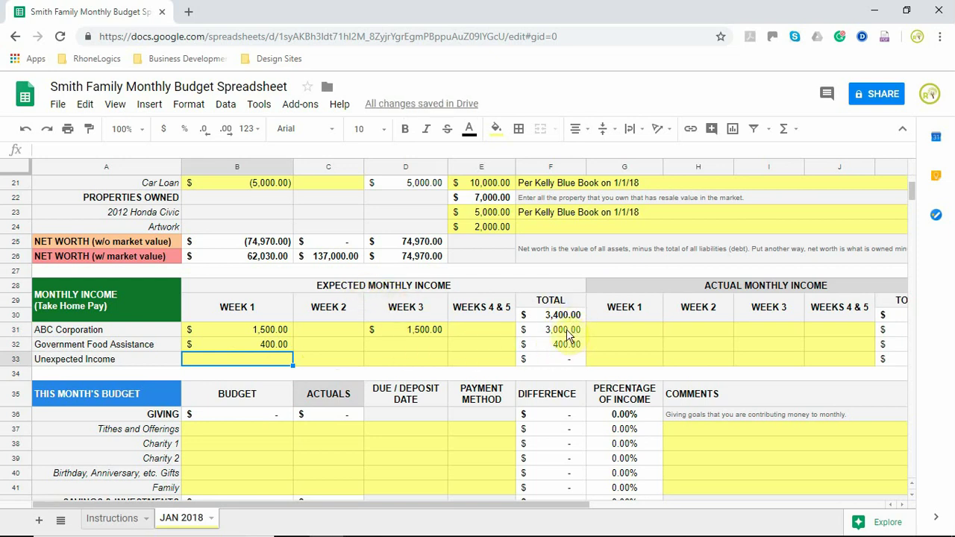
left_click(567, 333)
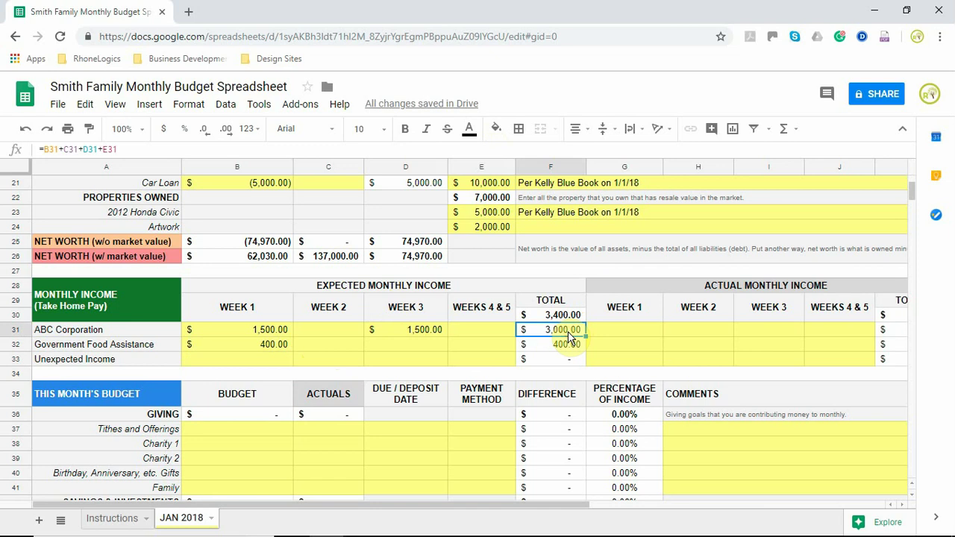
left_click(563, 349)
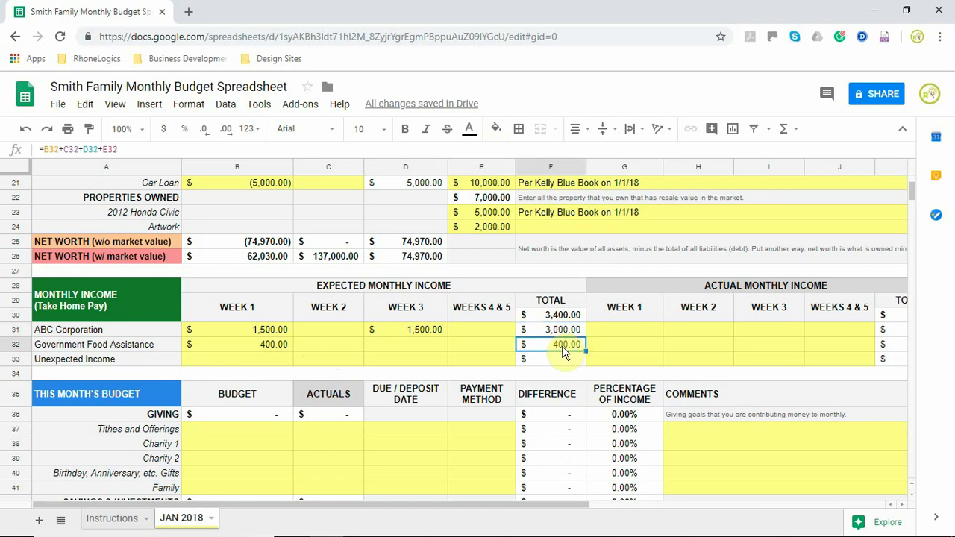
Step: Enter 1500 as ABC Corporation's actual monthly income for both Week 1 and Week 3
left_click(766, 288)
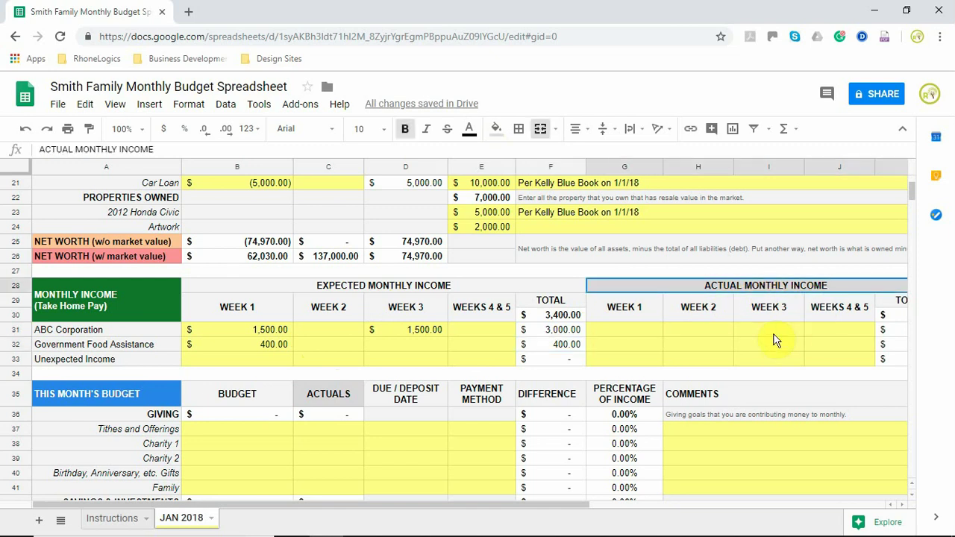
left_click(635, 337)
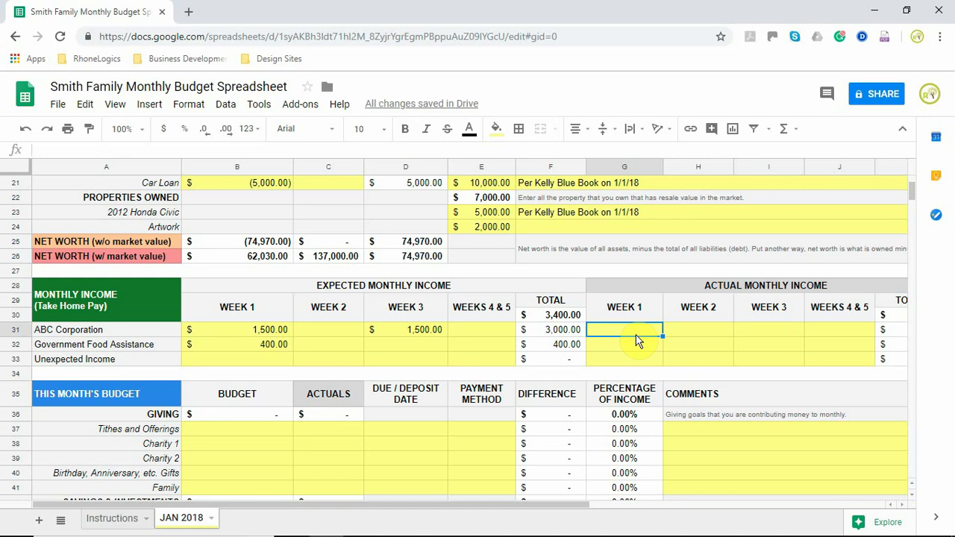
type("1500")
key("Return")
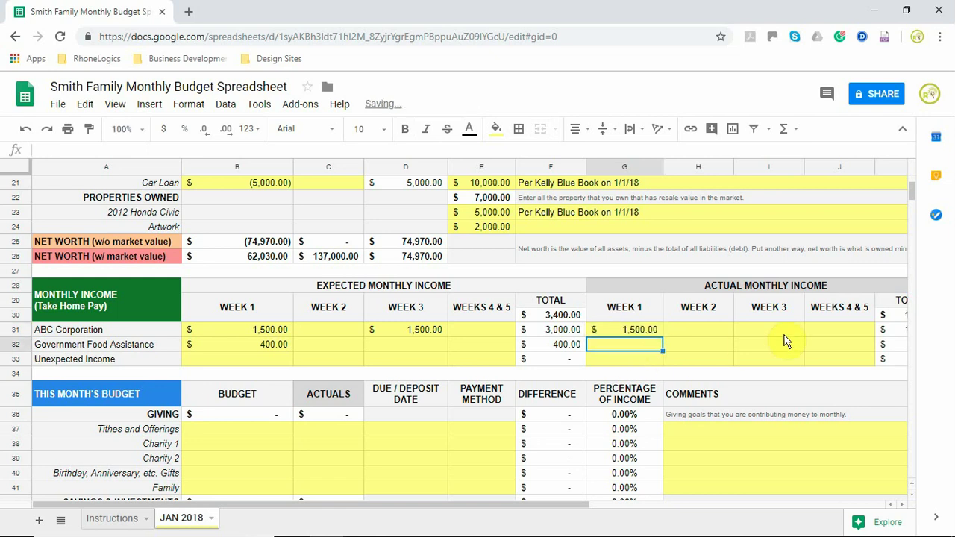
left_click(789, 331)
type("1500")
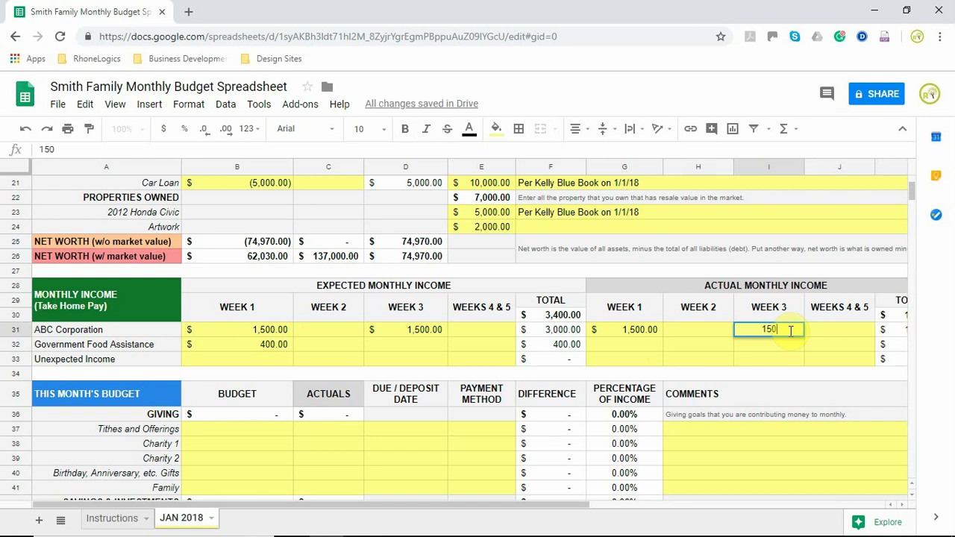
left_click(792, 357)
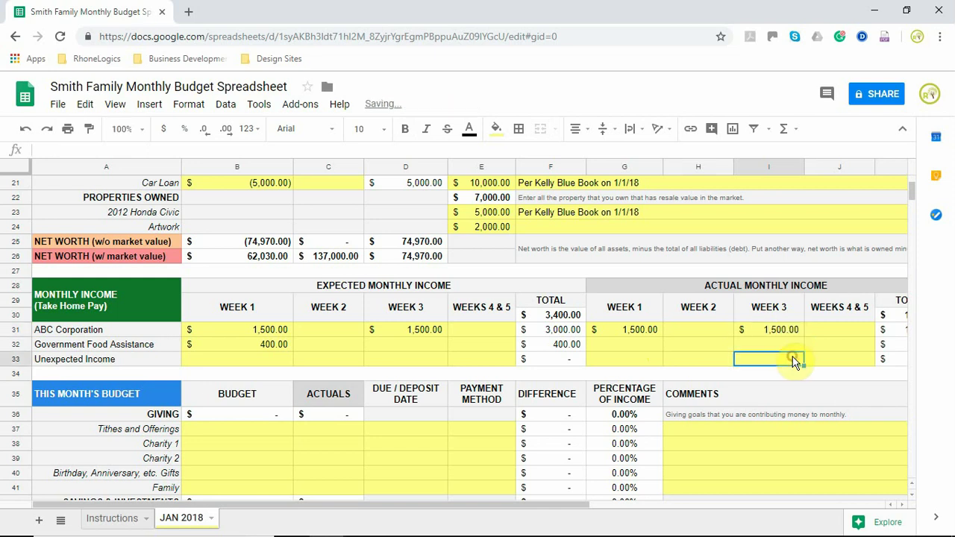
Step: Enter 400 as Government Food Assistance's actual Week 1 income and check the income differences
left_click(619, 345)
type("4")
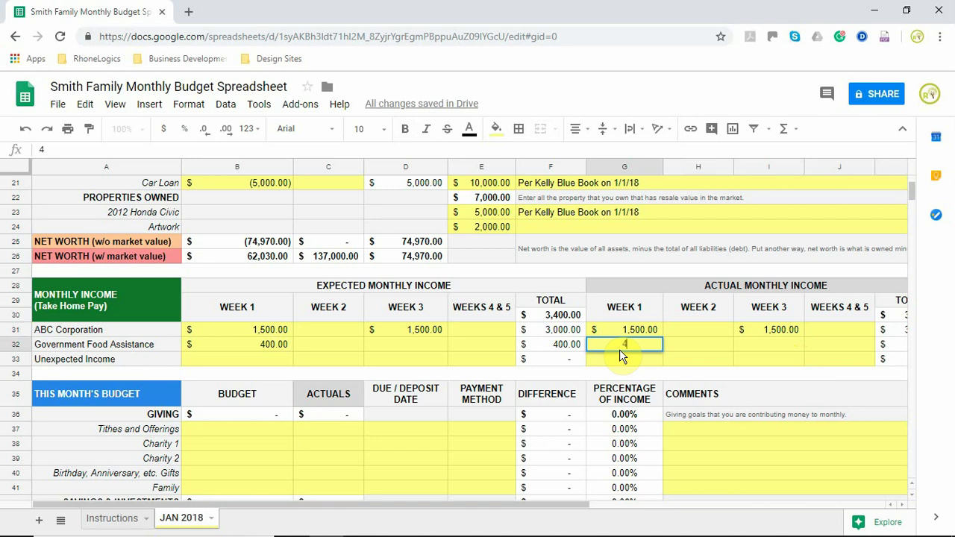
type("00")
key("Return")
left_click(688, 355)
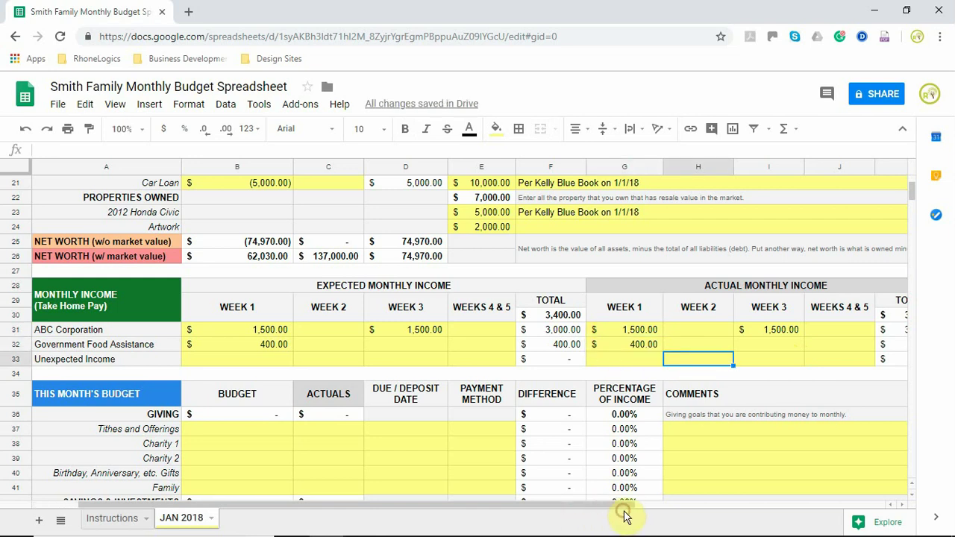
left_click_drag(624, 506, 683, 511)
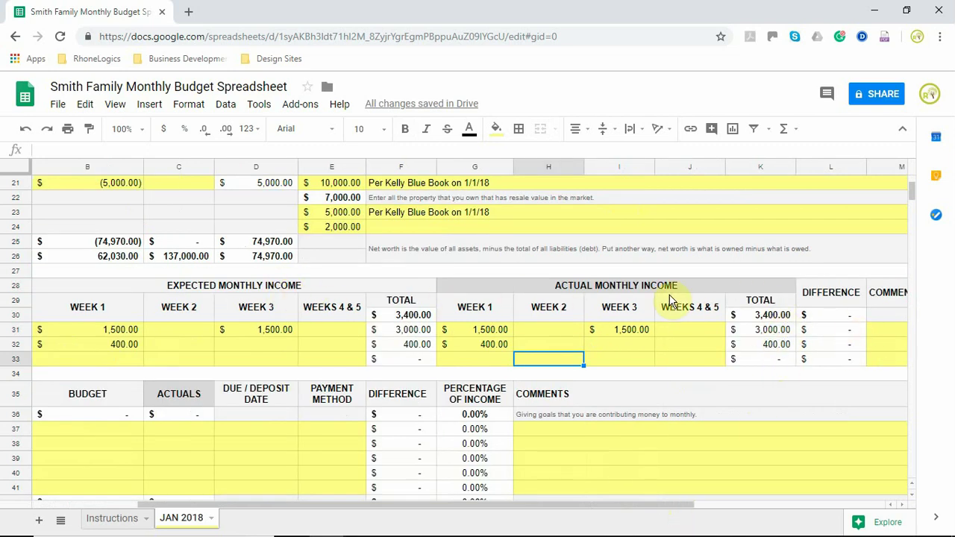
left_click(843, 330)
left_click(853, 316)
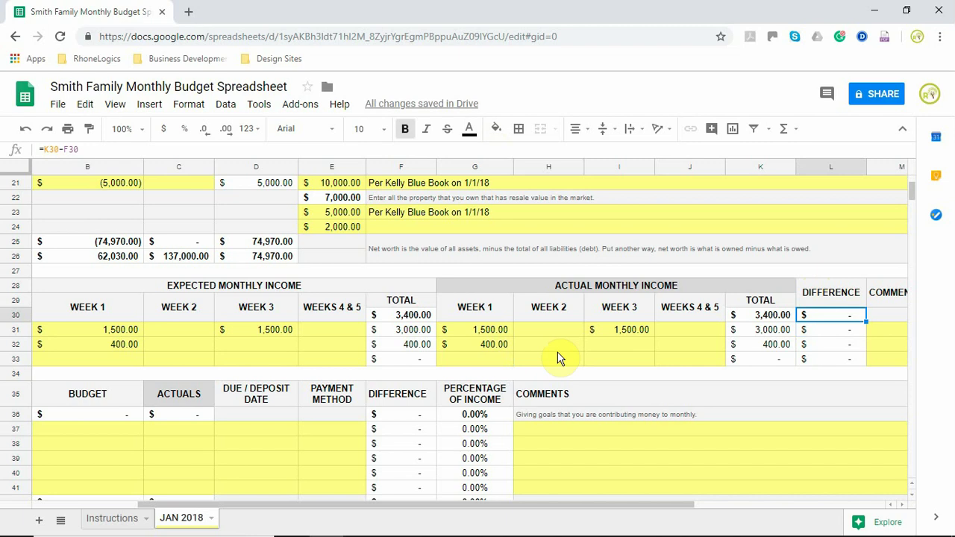
Step: Enter 100 as actual Unexpected Income for Weeks 4 & 5 and add a comment naming the person who gave the gift
left_click(680, 361)
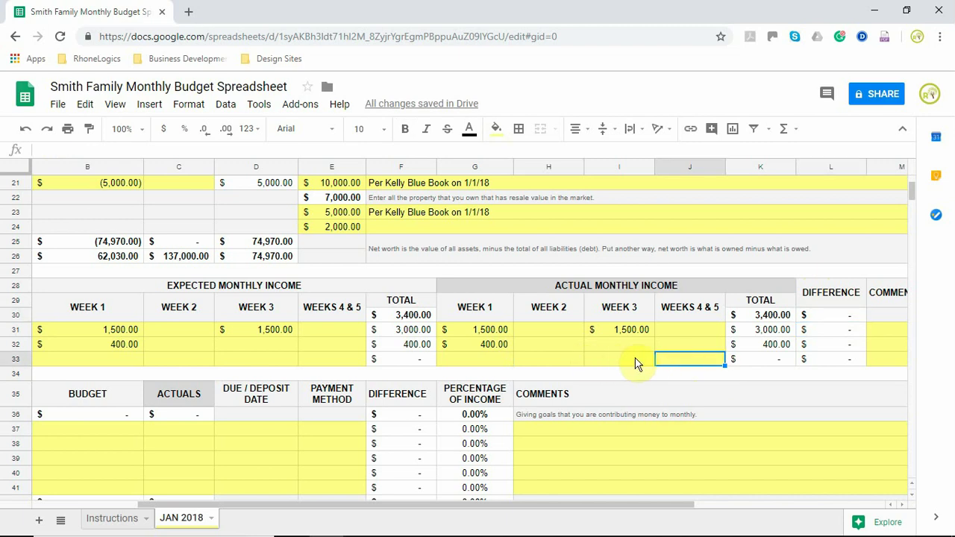
type("100")
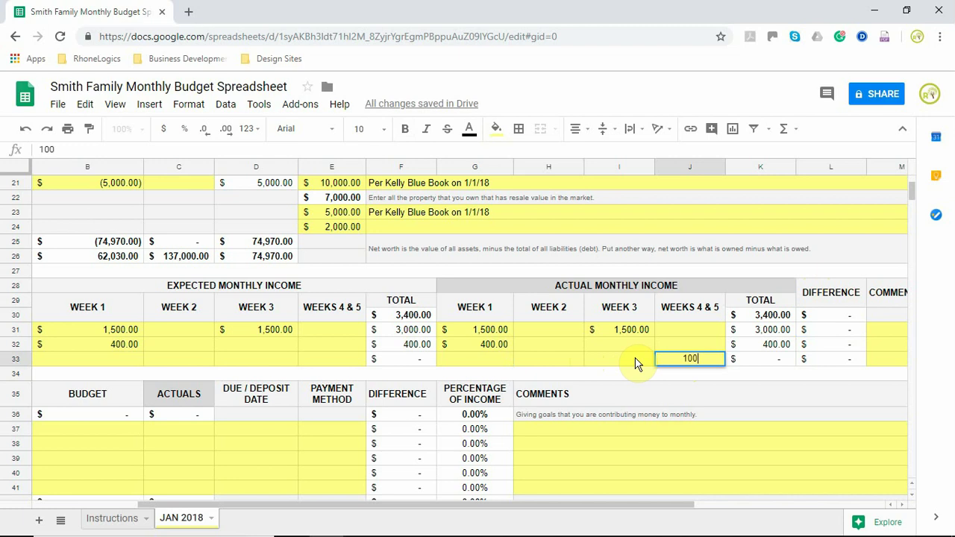
left_click(708, 344)
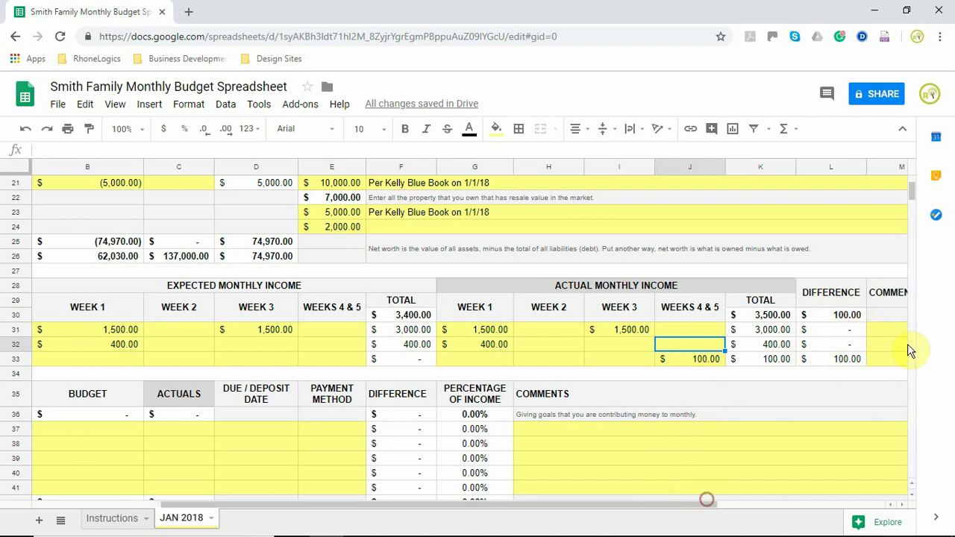
left_click(891, 363)
type("G")
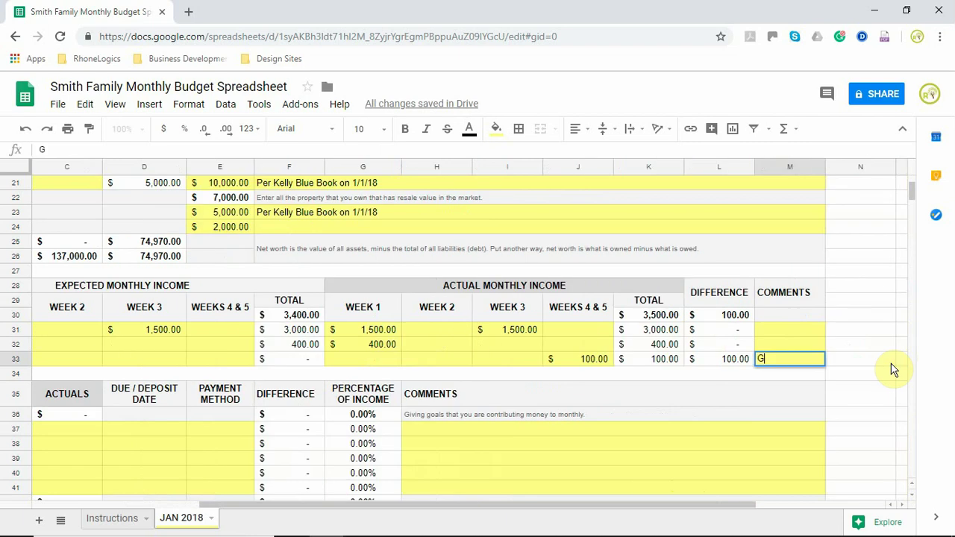
type("ift from John")
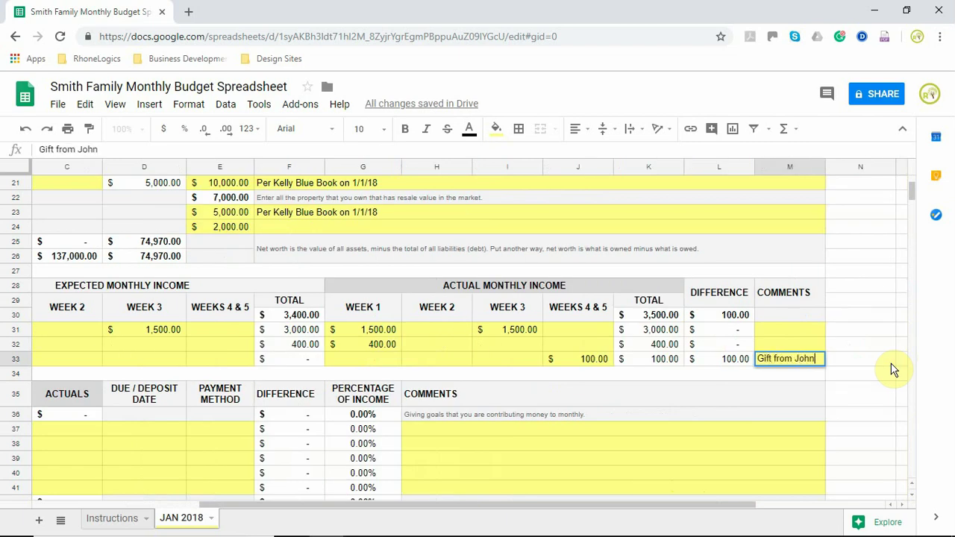
left_click(790, 329)
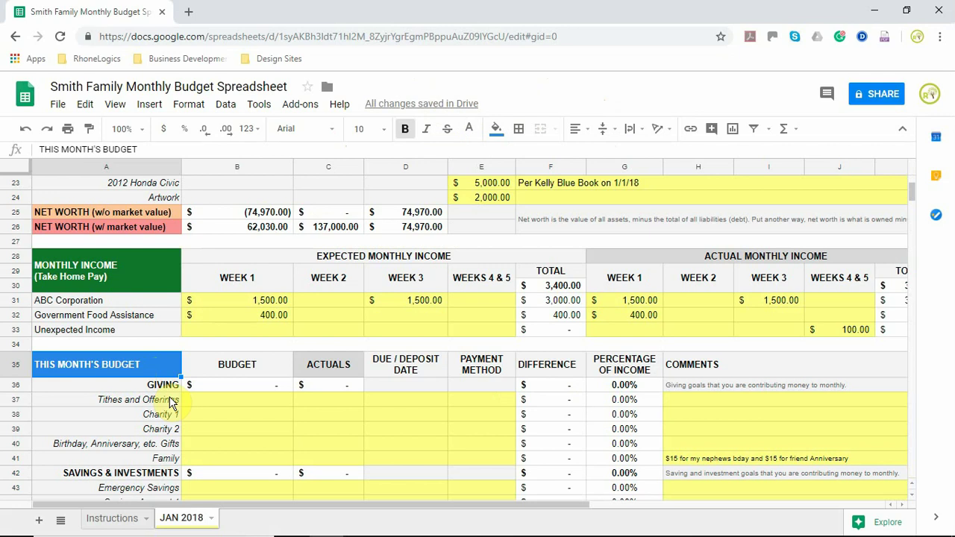
Step: Review the categories in This Month's Budget, from Giving through Unexpected Expenses
scroll(170, 403, "down", 1)
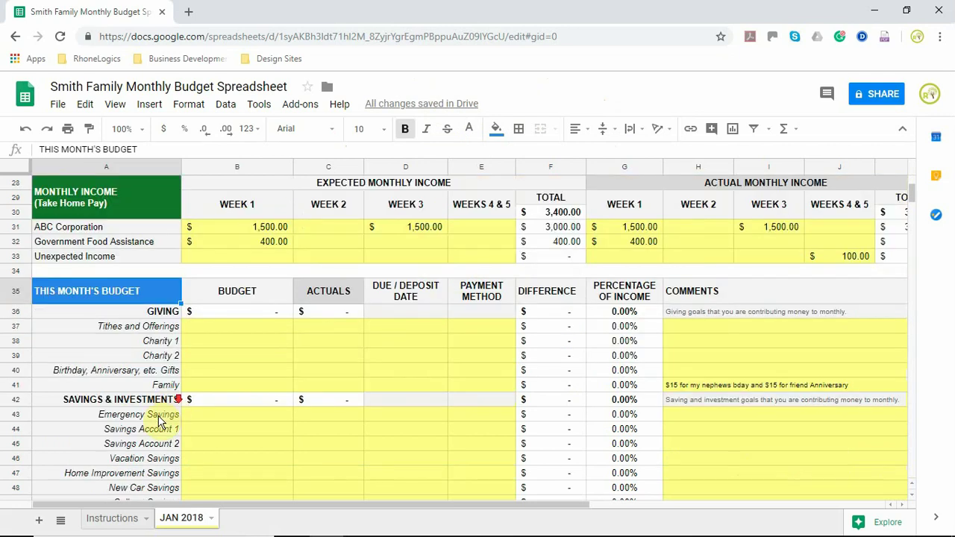
scroll(154, 406, "down", 3)
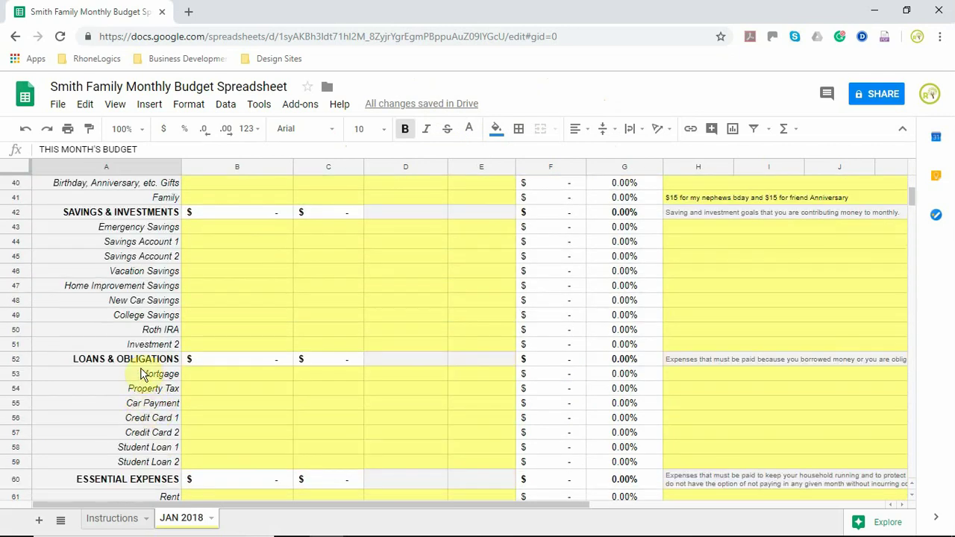
scroll(157, 389, "down", 5)
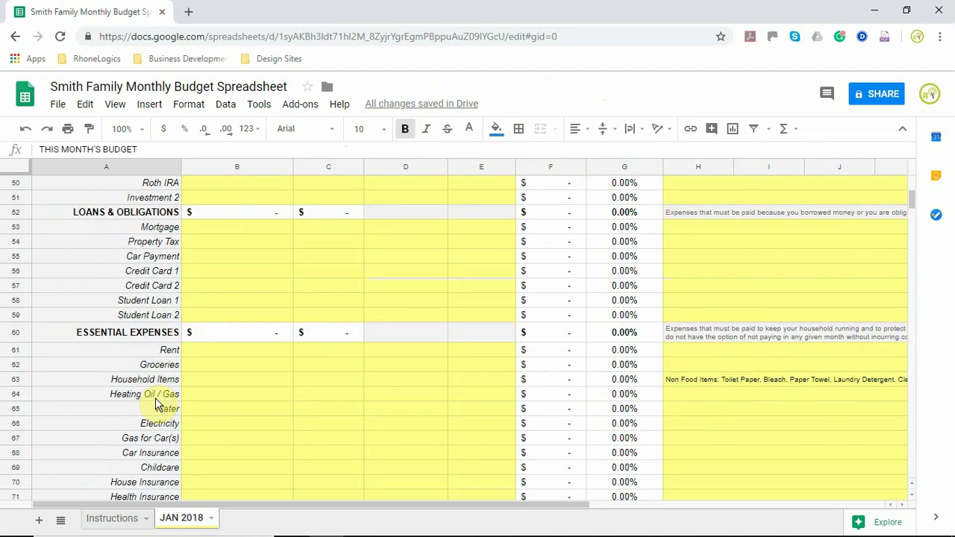
scroll(158, 403, "down", 3)
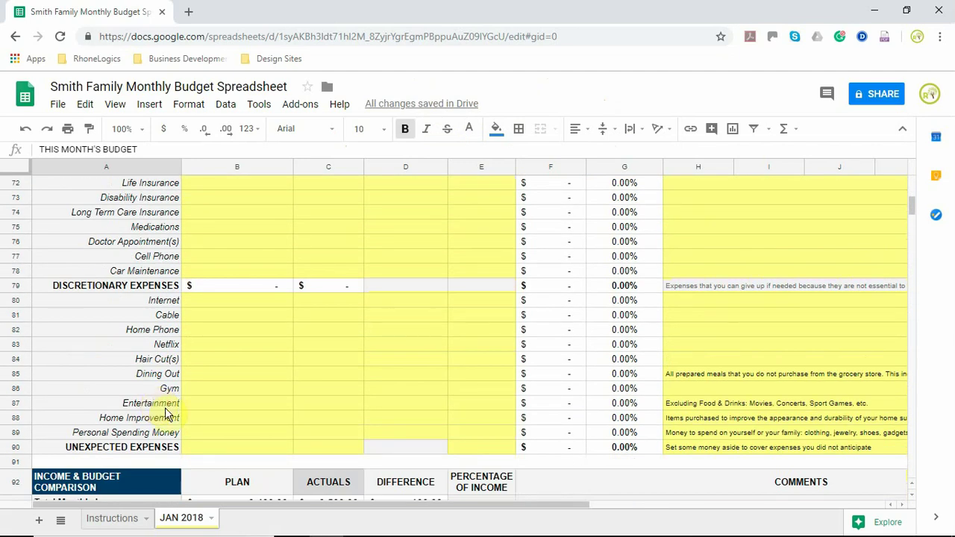
scroll(173, 420, "up", 11)
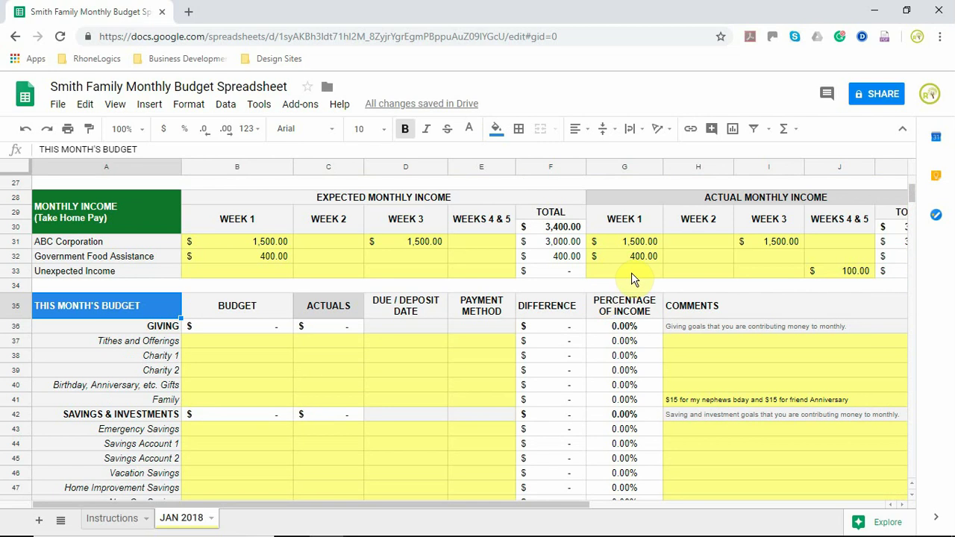
Step: Clear all actual monthly income amounts for the three income sources and the gift comment on Unexpected Income
left_click_drag(631, 241, 841, 272)
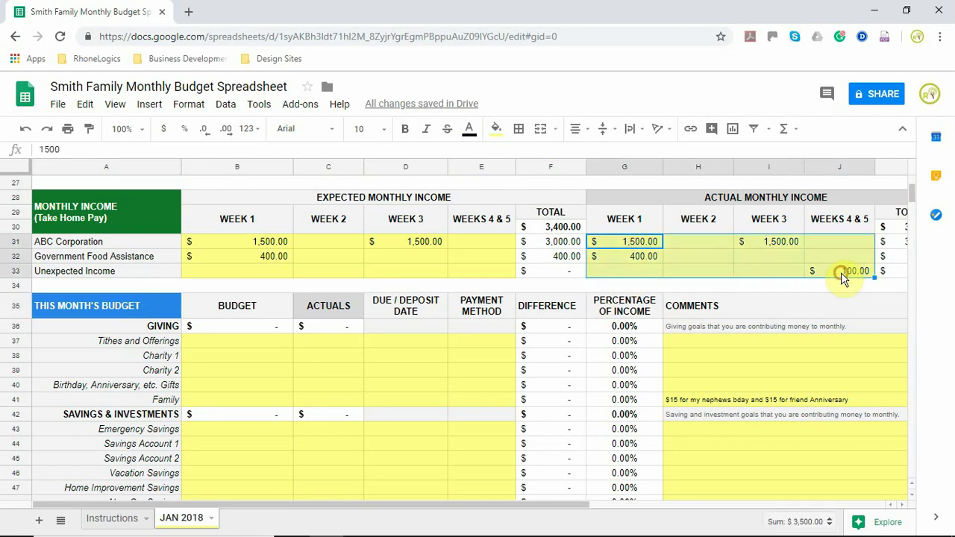
key("Delete")
left_click_drag(533, 512, 749, 517)
left_click(708, 271)
key("Delete")
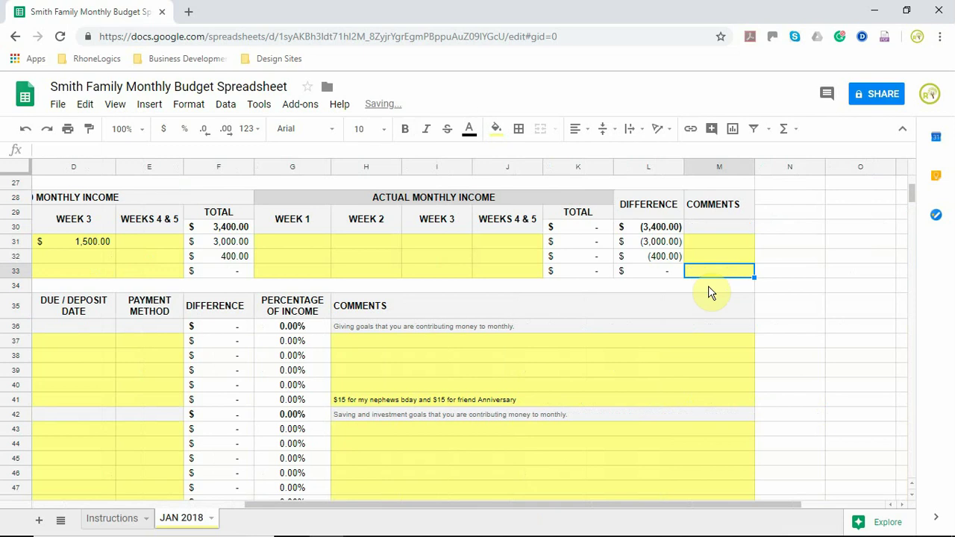
left_click_drag(689, 506, 465, 508)
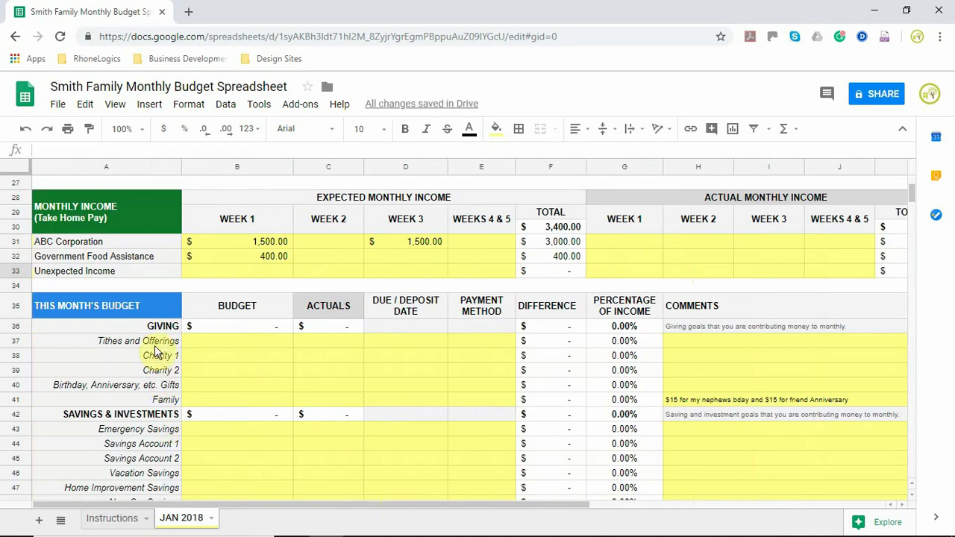
Step: Rename the Charity 1 category in the Giving section as Local Food Bank
left_click_drag(154, 346, 159, 489)
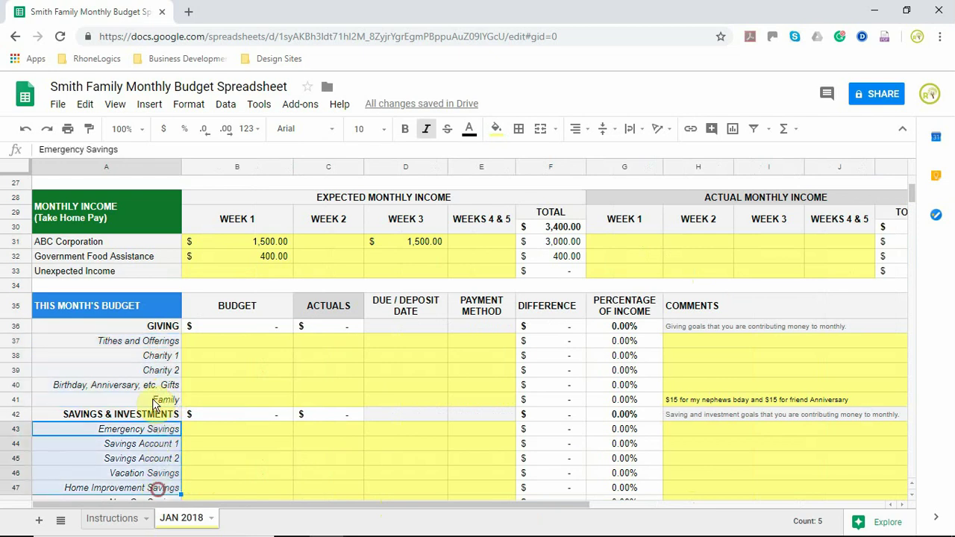
left_click_drag(154, 340, 156, 405)
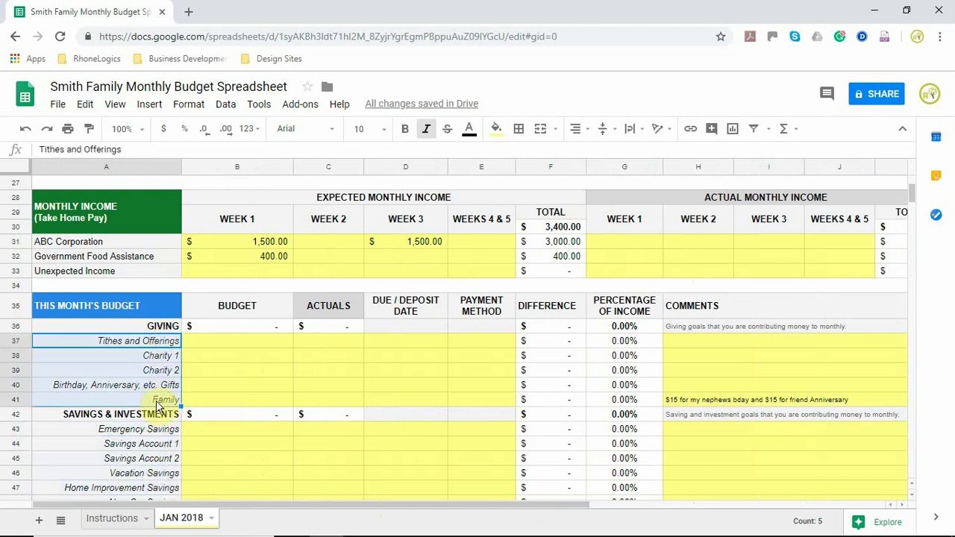
left_click(155, 361)
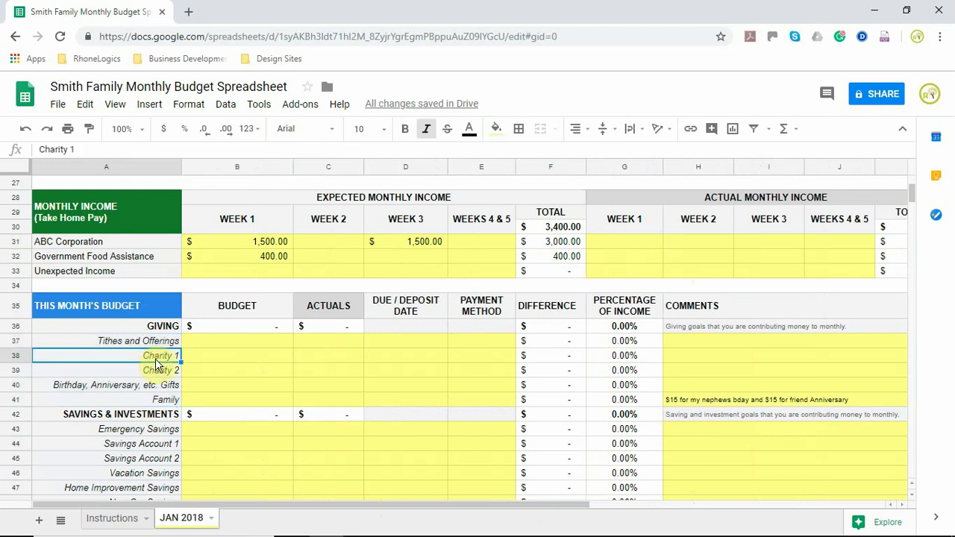
type("L")
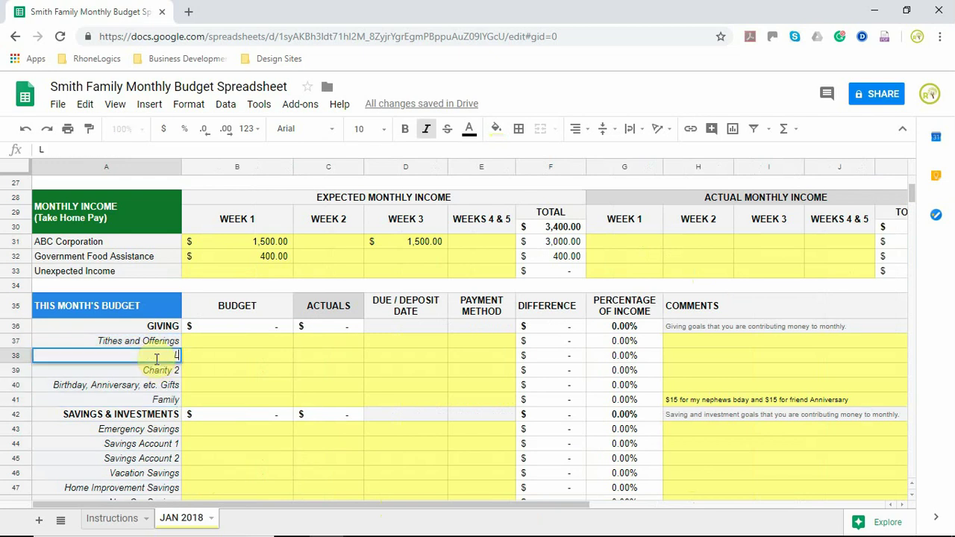
type("ocal Food Bank")
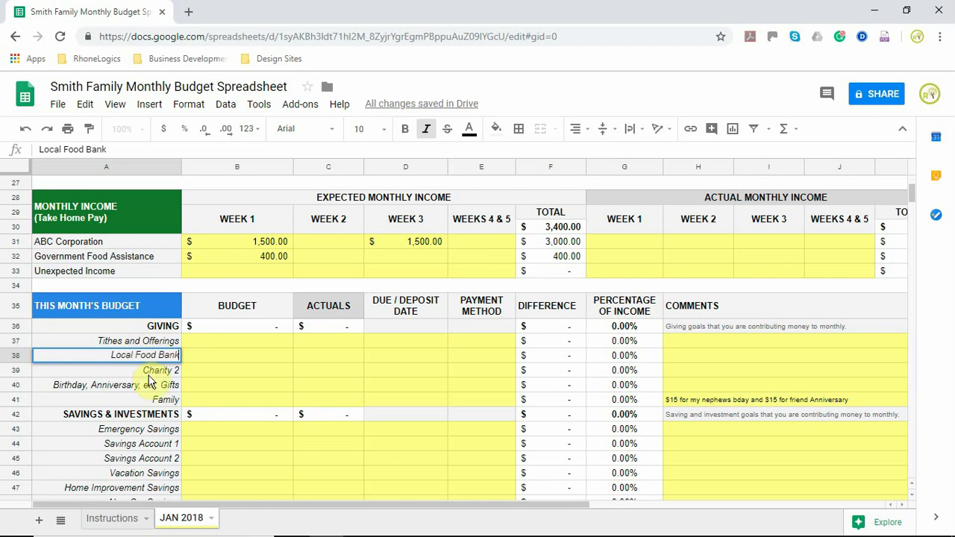
left_click(153, 385)
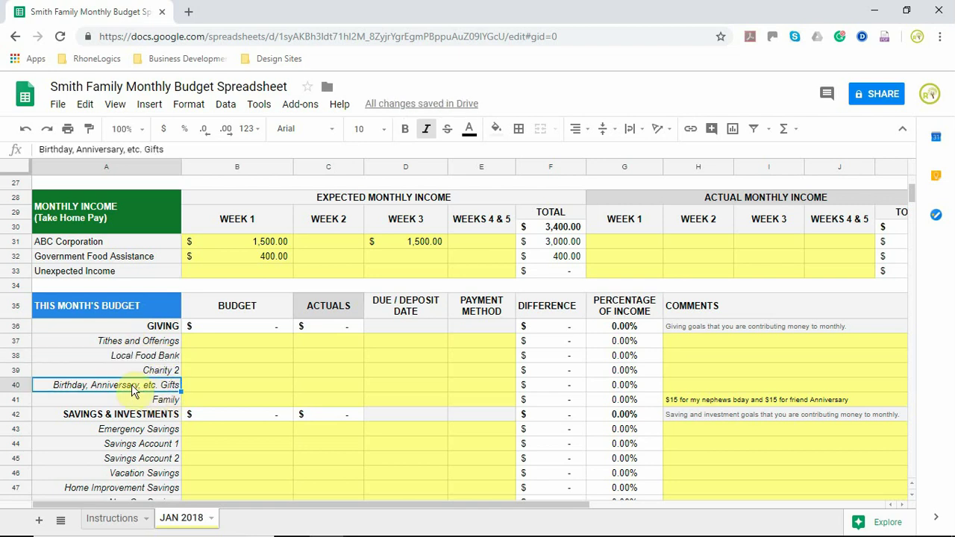
Step: Delete the Charity 2 and Family rows from the Giving section of This Month's Budget
left_click(91, 370)
right_click(91, 373)
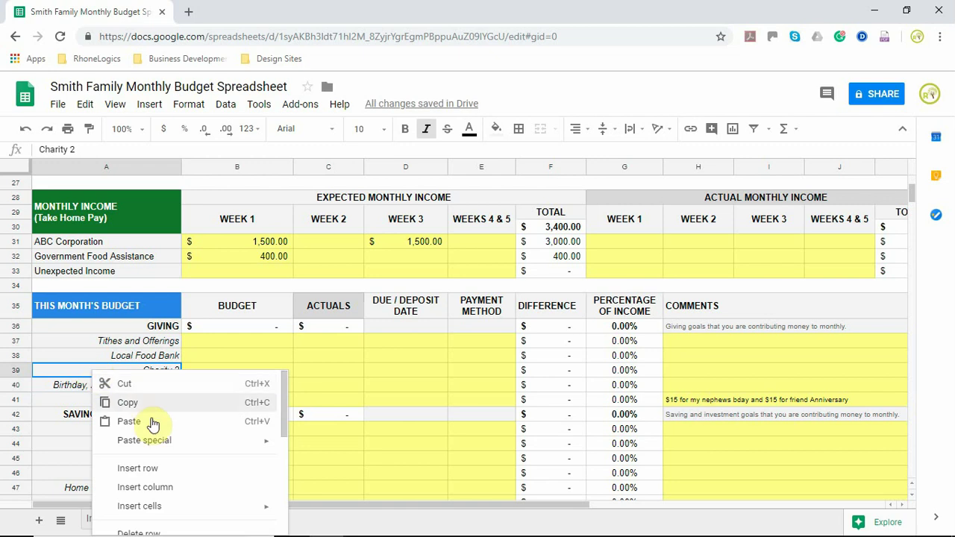
left_click(128, 532)
left_click(142, 384)
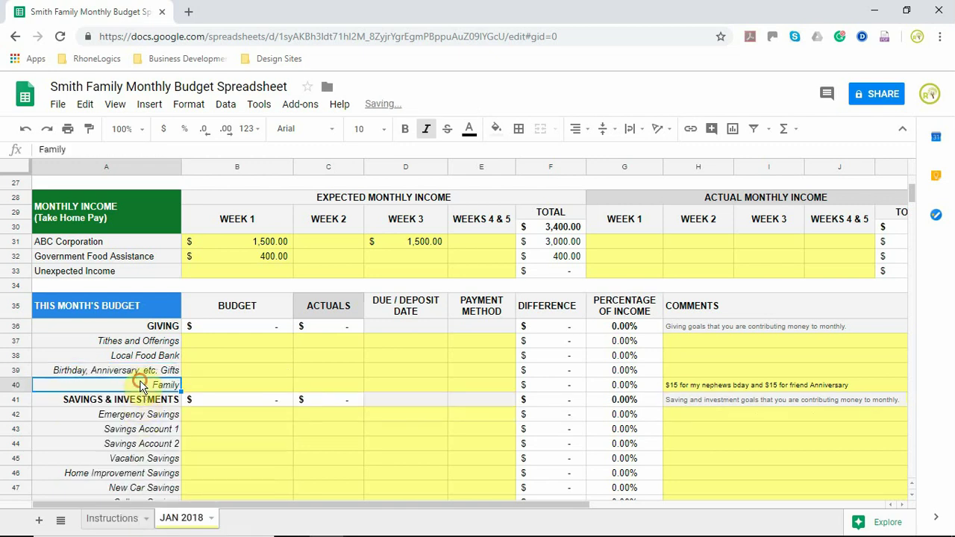
right_click(142, 385)
scroll(194, 485, "down", 2)
left_click(187, 481)
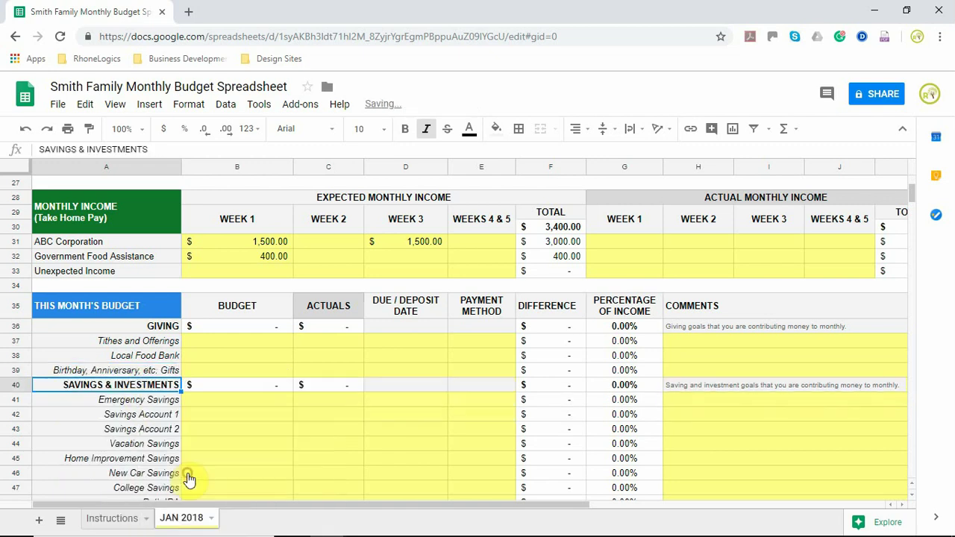
Step: Enter Giving budget amounts of 300 for Tithes and Offerings, 10 for Local Food Bank and 30 for Birthday, Anniversary, etc. Gifts
left_click(234, 347)
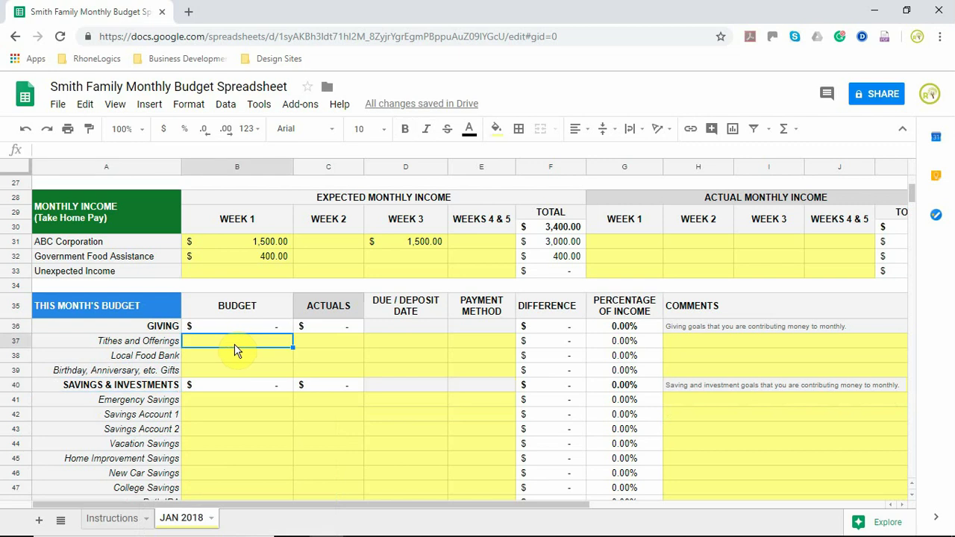
type("300")
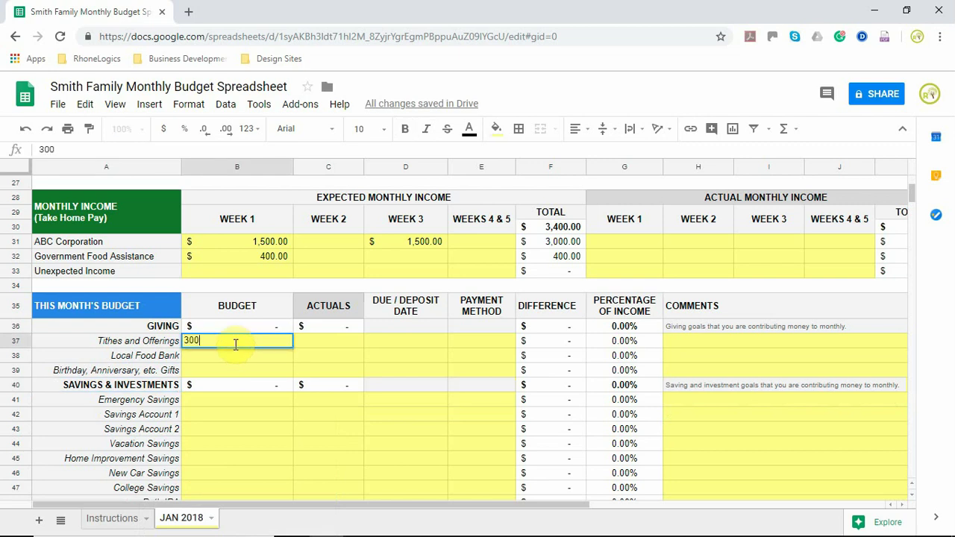
key("Return")
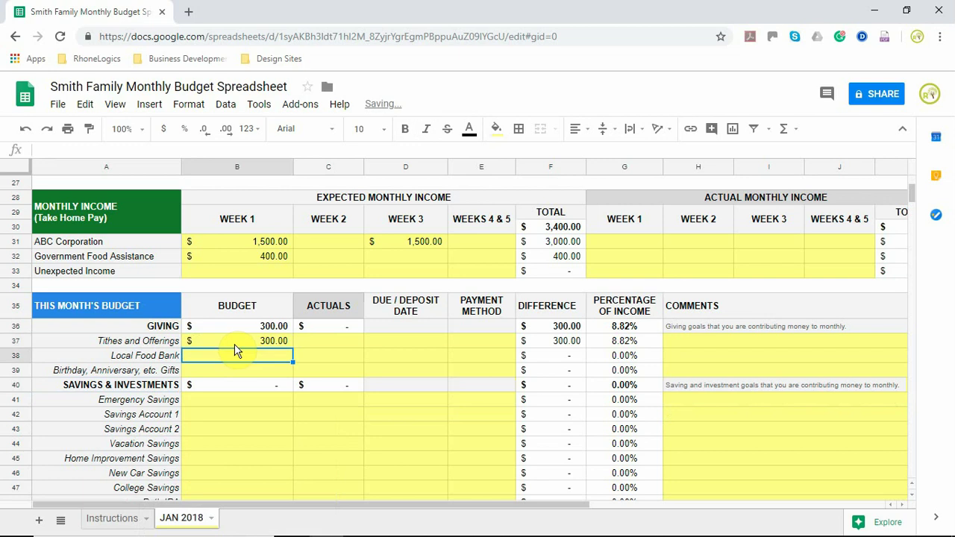
type("10")
key("Return")
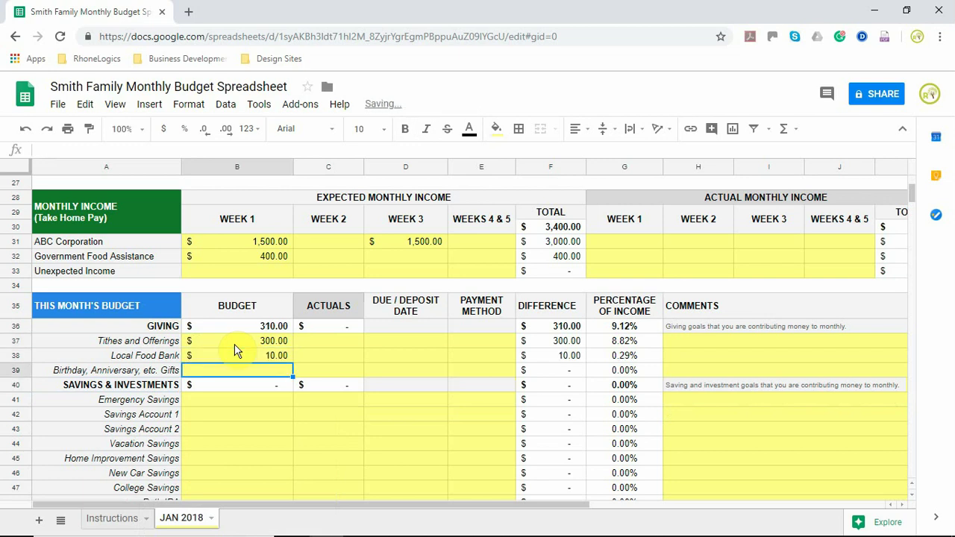
type("30")
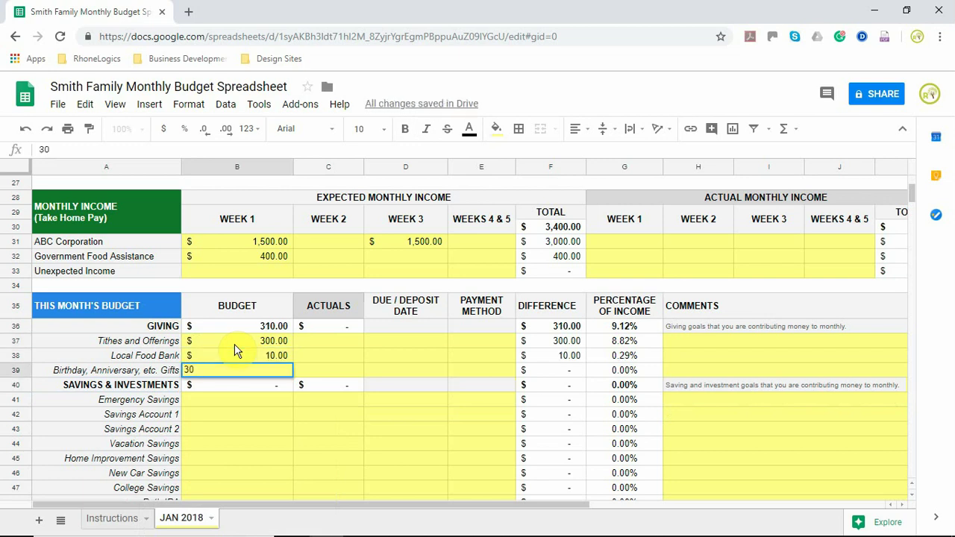
left_click(334, 341)
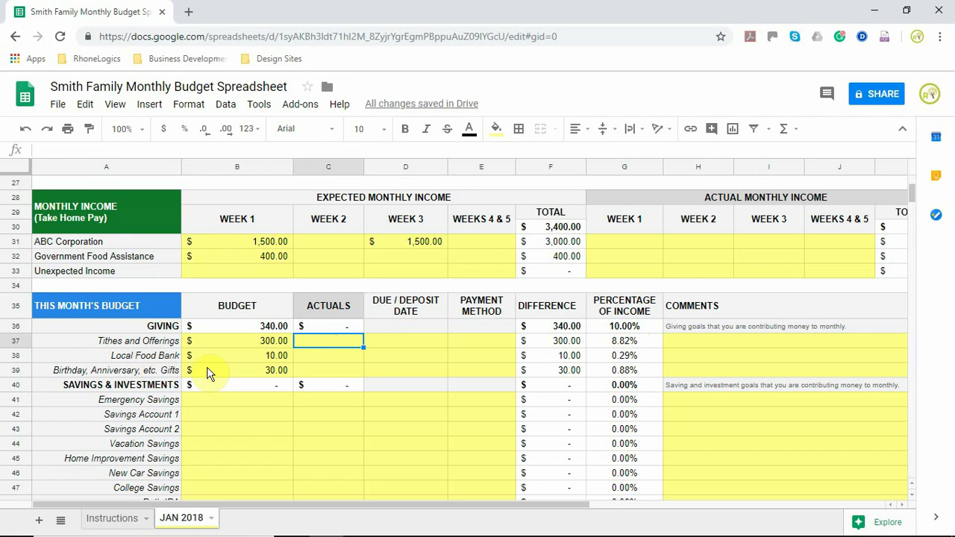
Step: Enter due dates of 1st for Tithes and Offerings and 15th for Local Food Bank
left_click(393, 348)
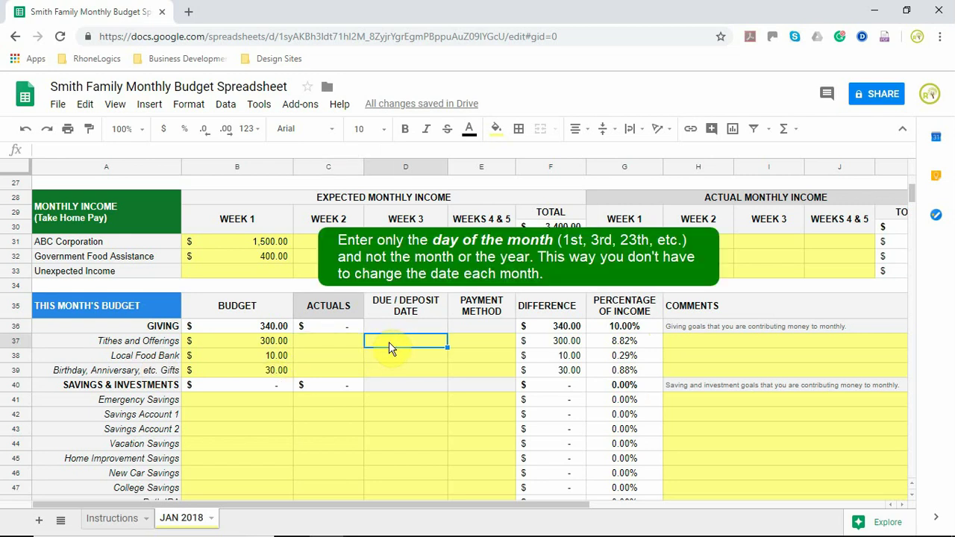
type("1st")
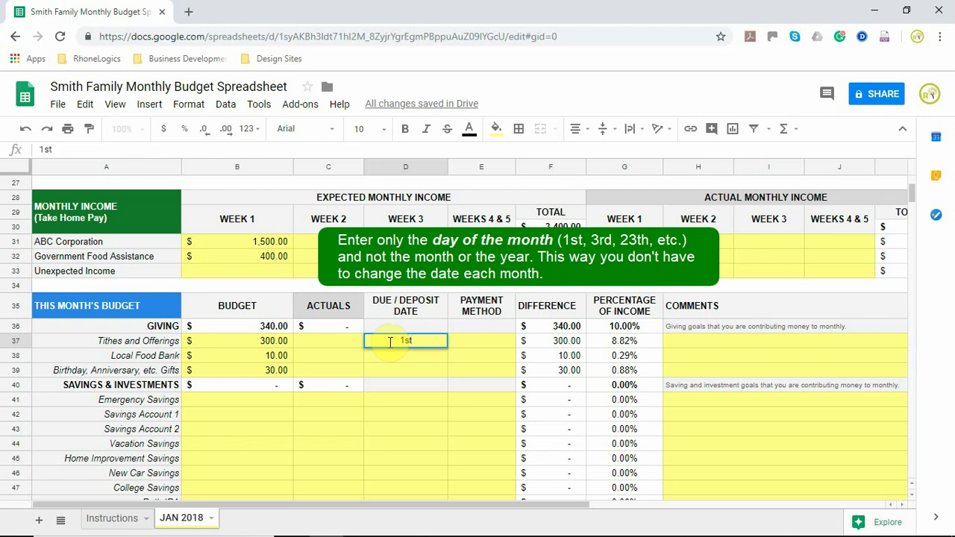
left_click(402, 357)
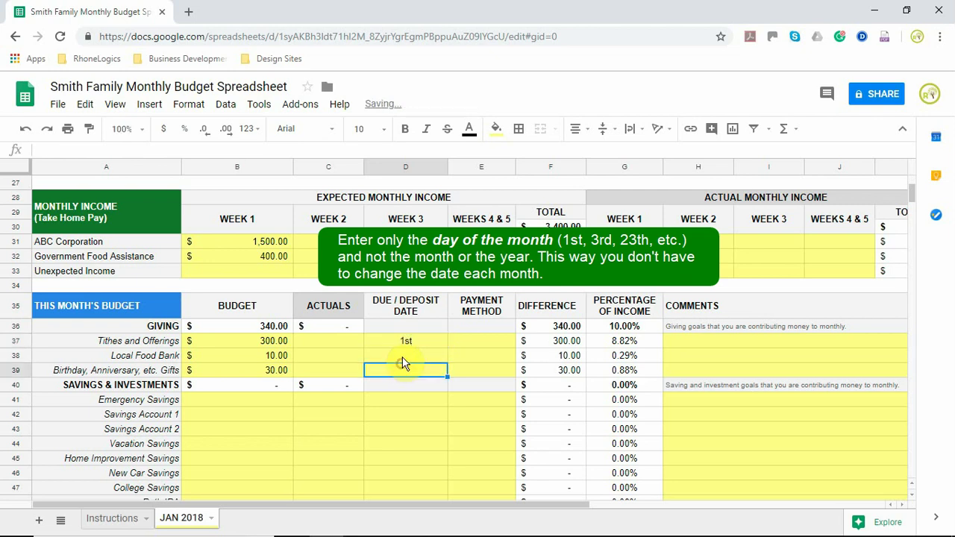
type("15th")
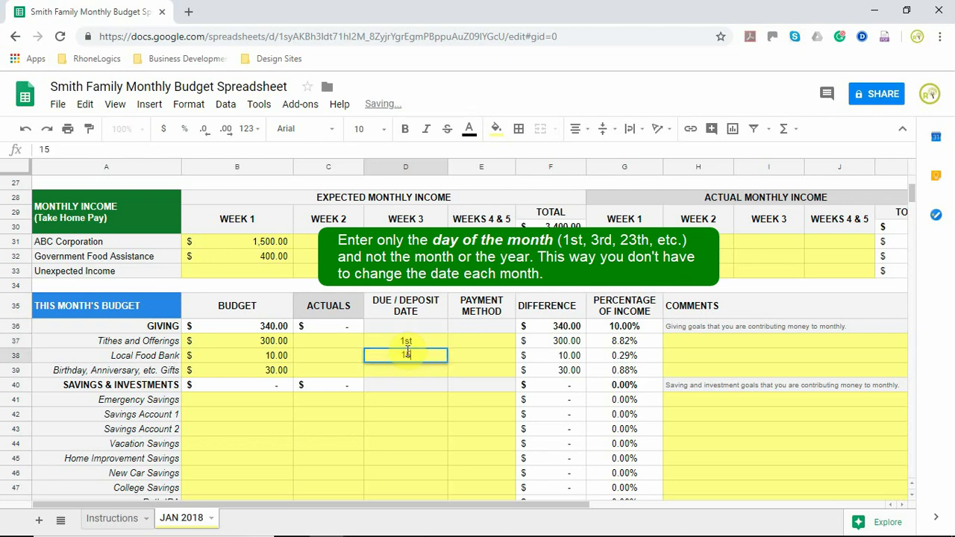
Step: Enter "10th, 21st" as the due date for Birthday, Anniversary, etc. Gifts
left_click(410, 377)
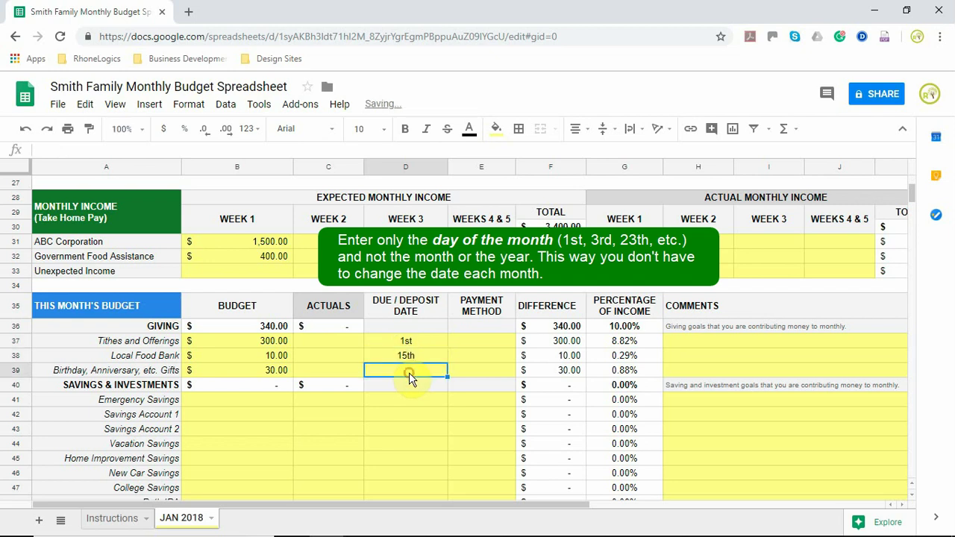
type("105h")
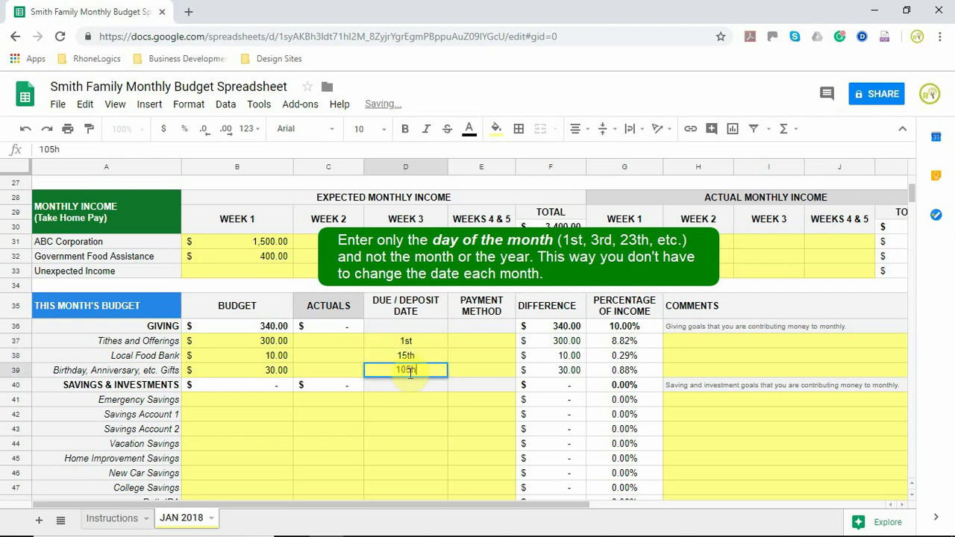
key("BackSpace")
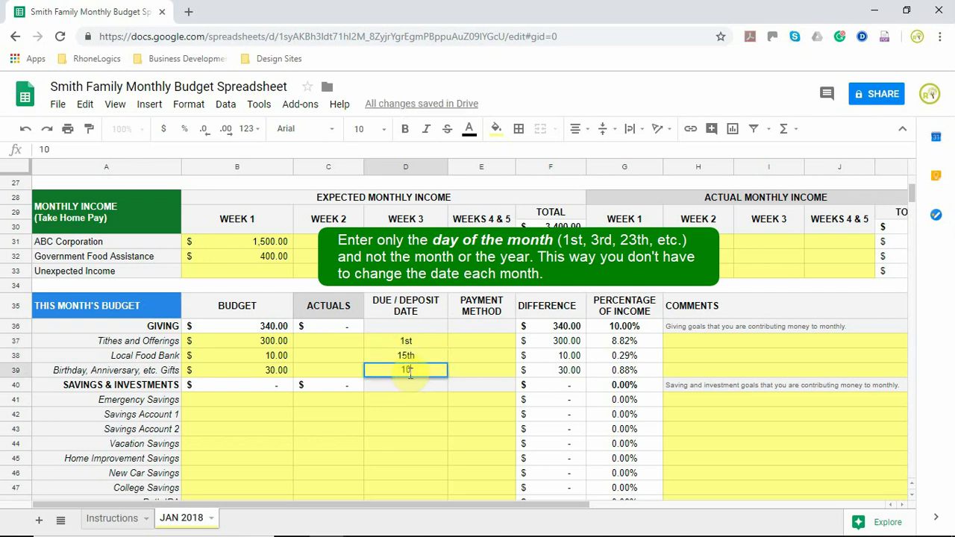
type("th, 21st")
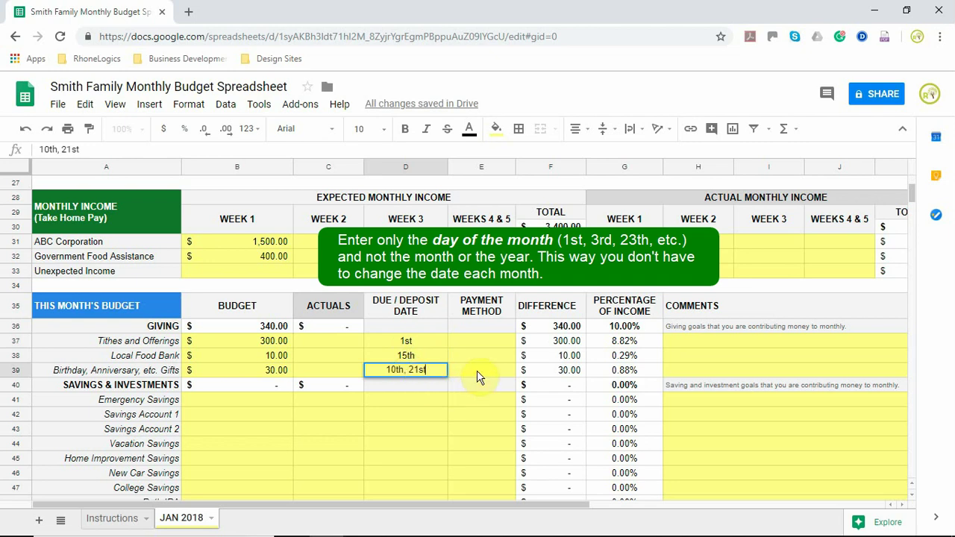
left_click(478, 376)
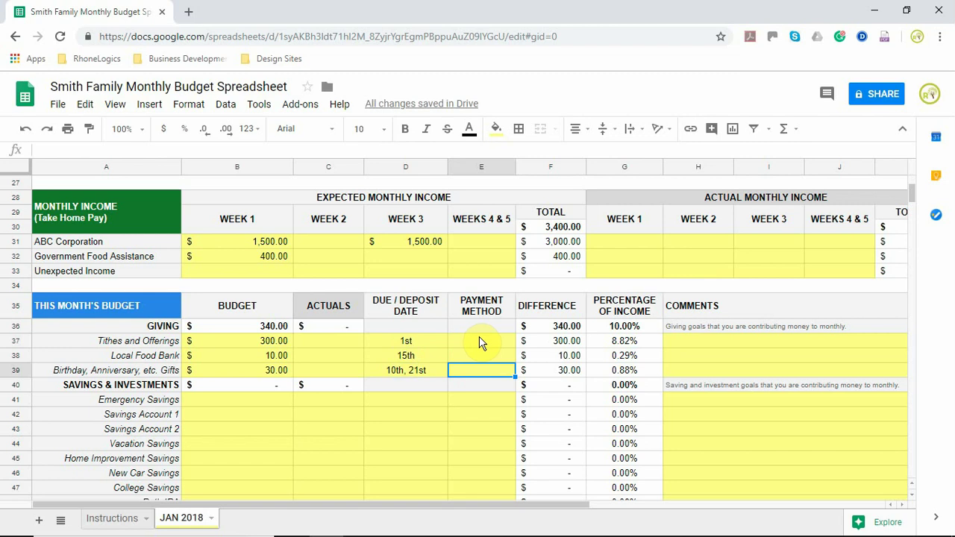
Step: Enter "Checking Account" as the payment method for Tithes and Offerings
left_click(480, 343)
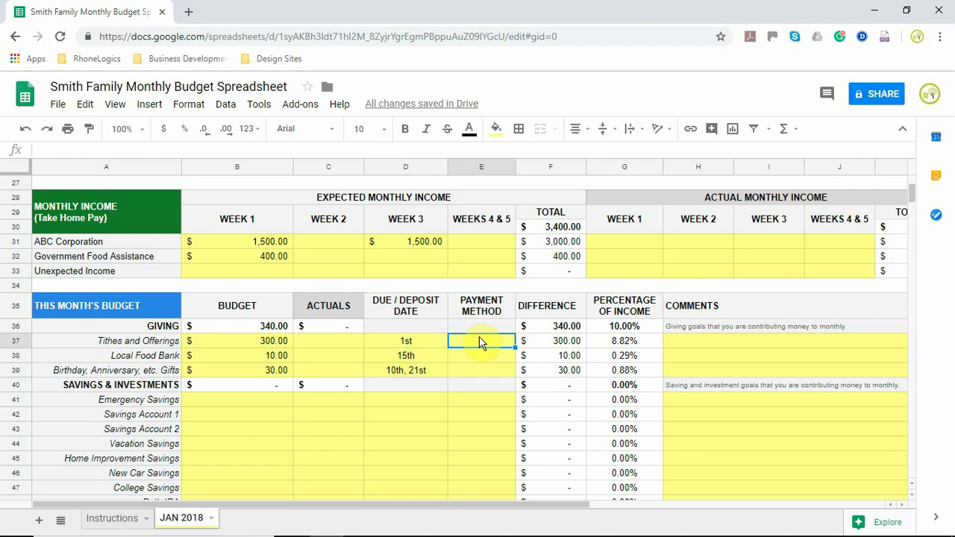
type("Checking Ac")
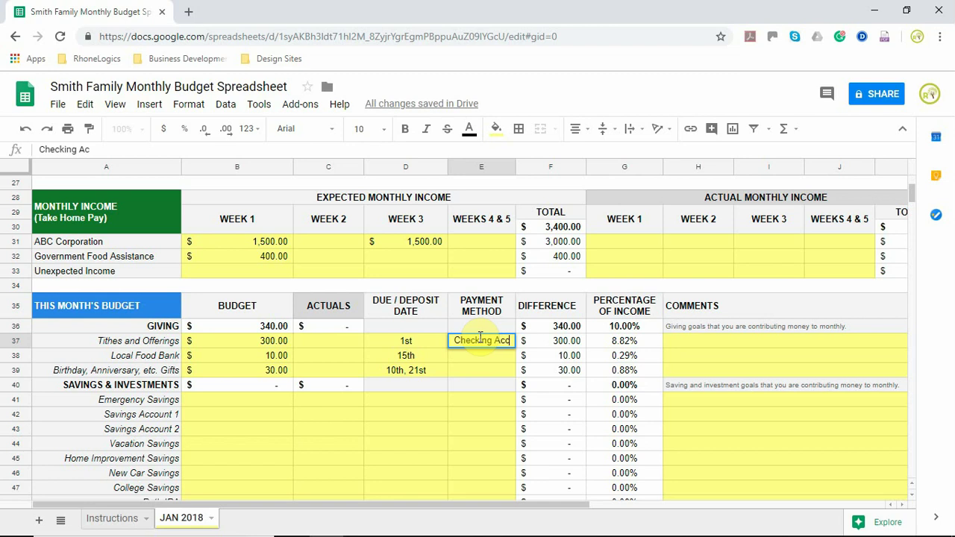
type("count")
left_click(487, 361)
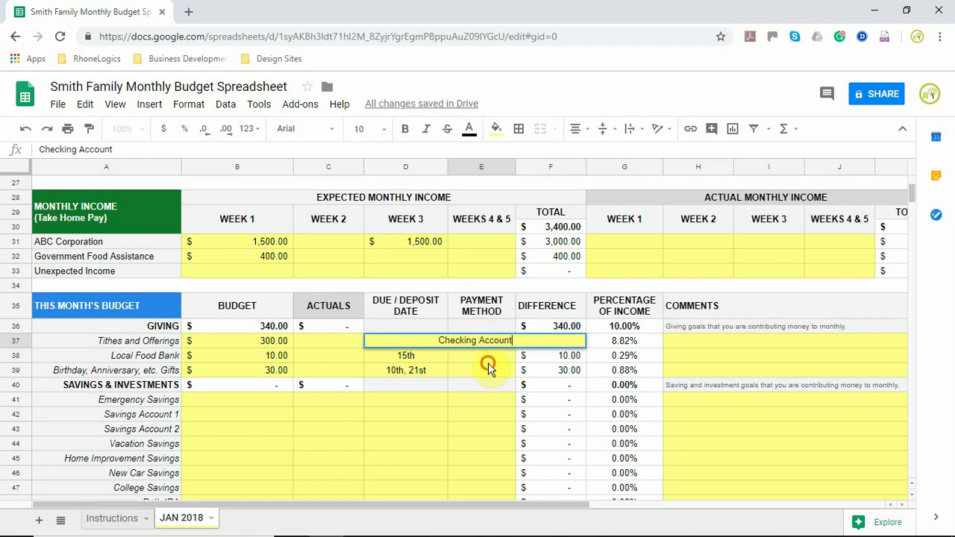
Step: Copy the Tithes and Offerings payment method to Local Food Bank and widen the Payment Method column to fit the text
left_click(484, 344)
key("ctrl+c")
left_click(486, 355)
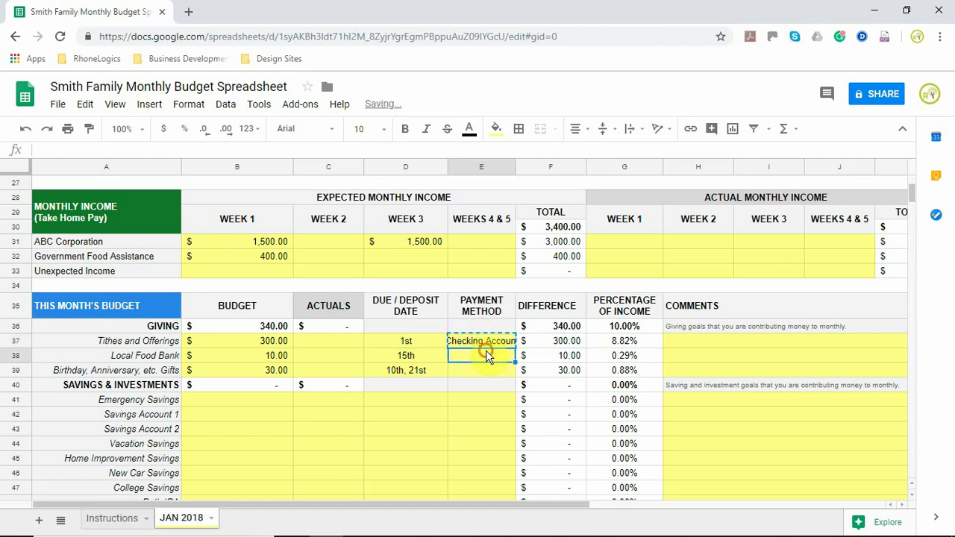
key("ctrl+v")
left_click_drag(514, 165, 528, 166)
Step: Enter "Citi Credit Card" as the payment method for Birthday, Anniversary, etc. Gifts
left_click(477, 373)
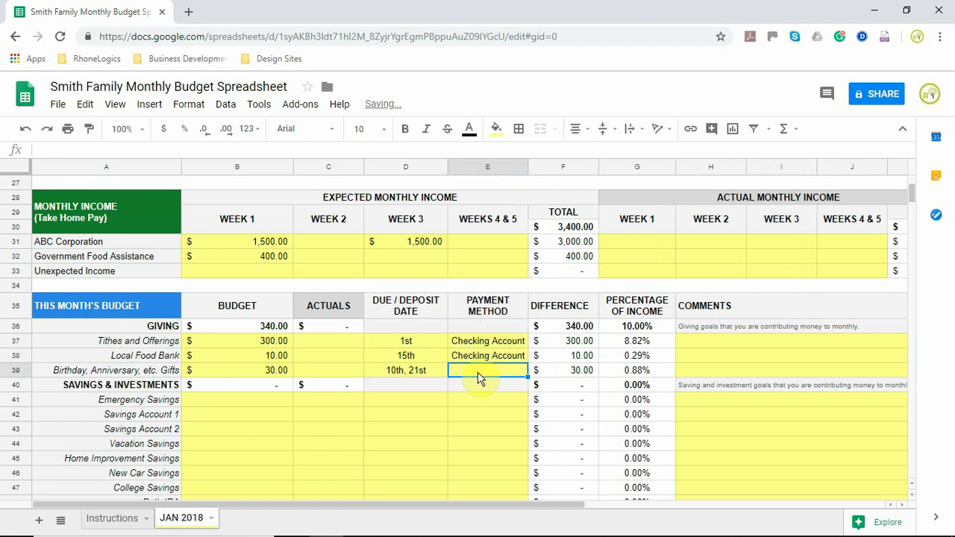
type("Citi")
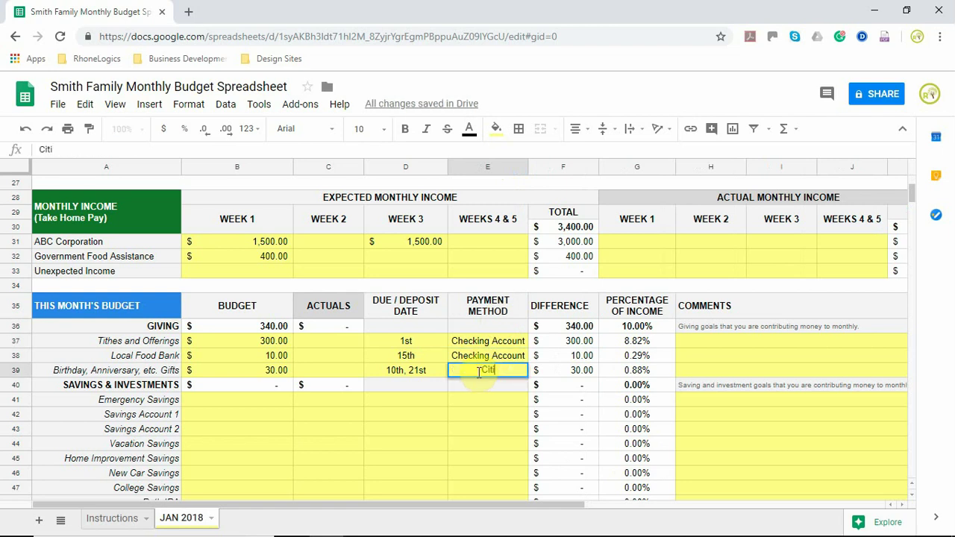
type(" Credit Card")
Step: Add the comment "$15 for nephews bday and $15 for friends anniversary" to the Birthday, Anniversary, etc. Gifts row
left_click(720, 374)
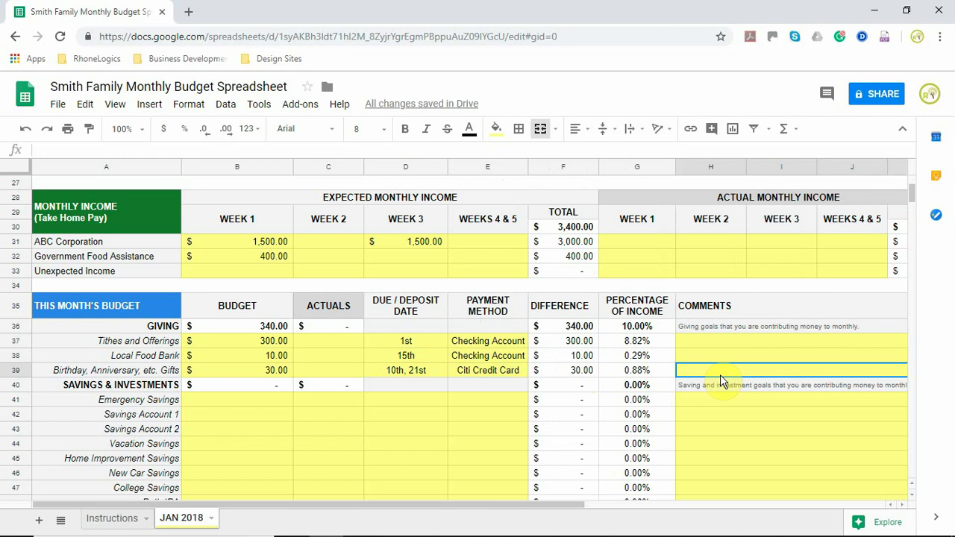
type("$15")
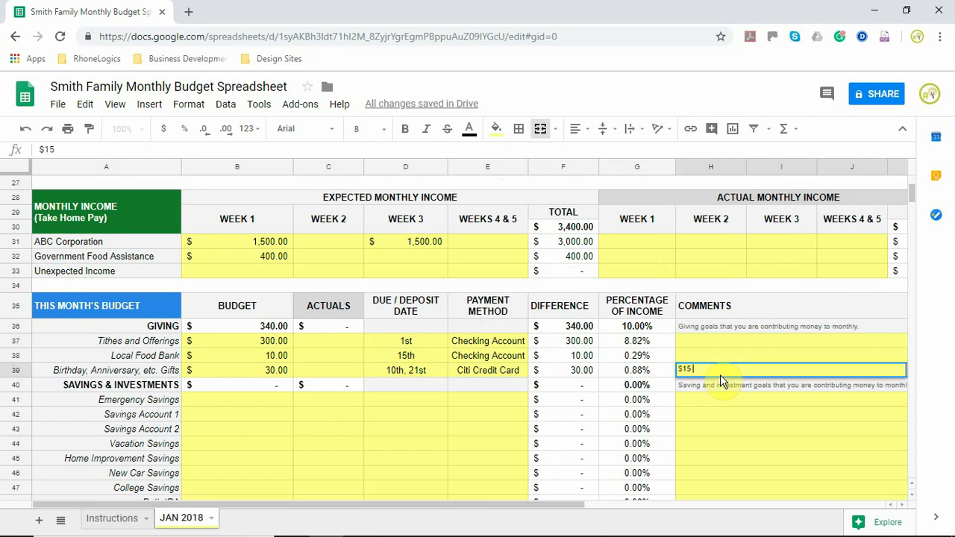
type(" for nephews bday")
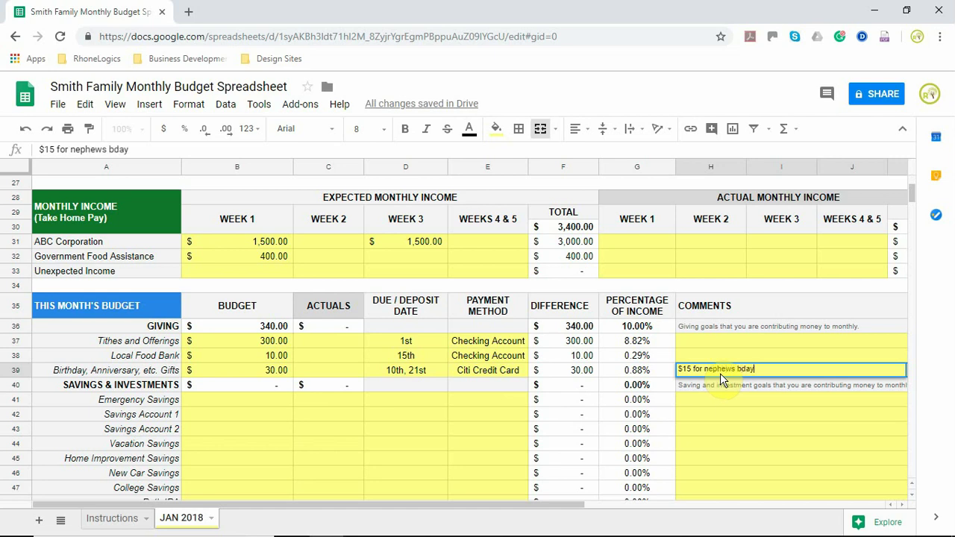
type(" and $15 for frineds")
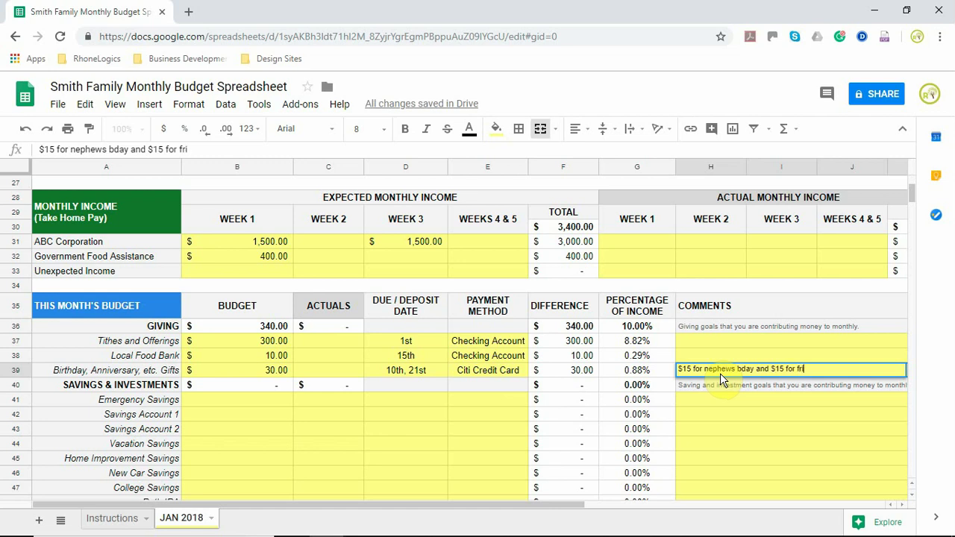
key("BackSpace")
key("BackSpace")
key("BackSpace")
key("BackSpace")
type("ends anniver")
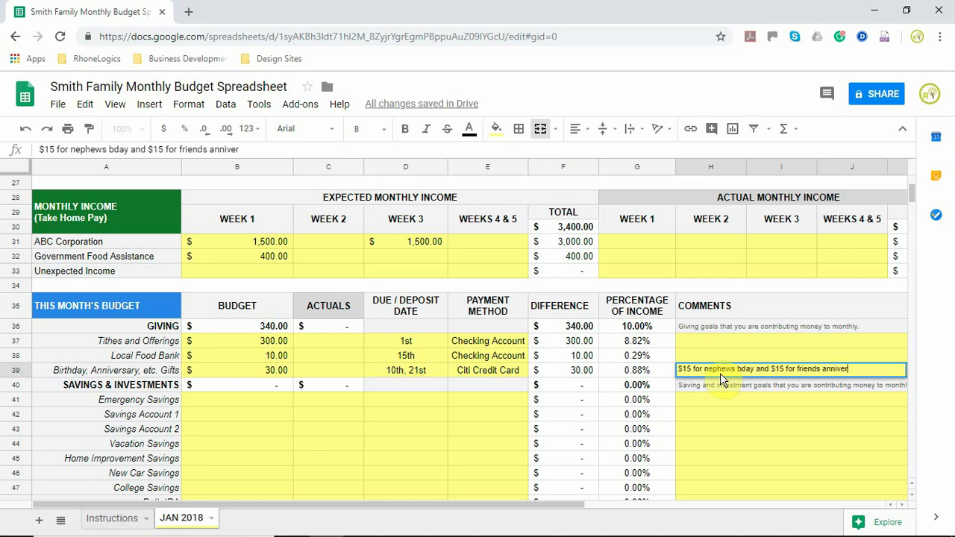
type("sary")
left_click(789, 351)
Step: Look through the unfilled budget rows under Savings & Investments, Loans & Obligations and Essential Expenses
left_click(201, 401)
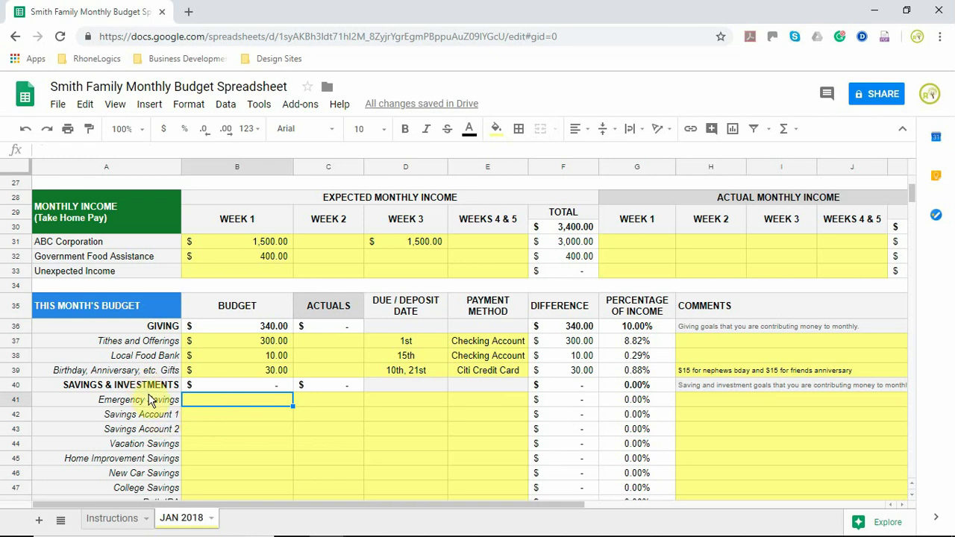
scroll(149, 388, "down", 3)
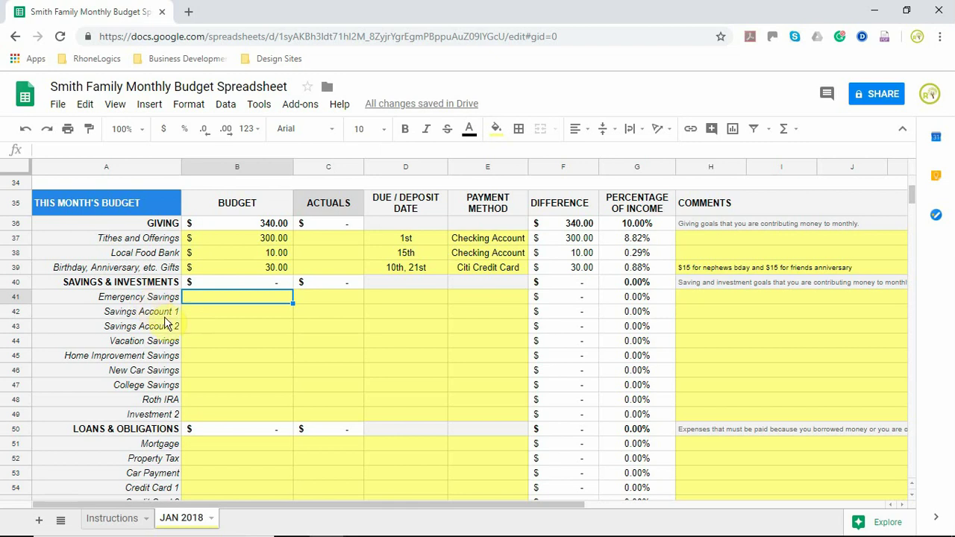
scroll(172, 388, "down", 3)
scroll(171, 399, "up", 3)
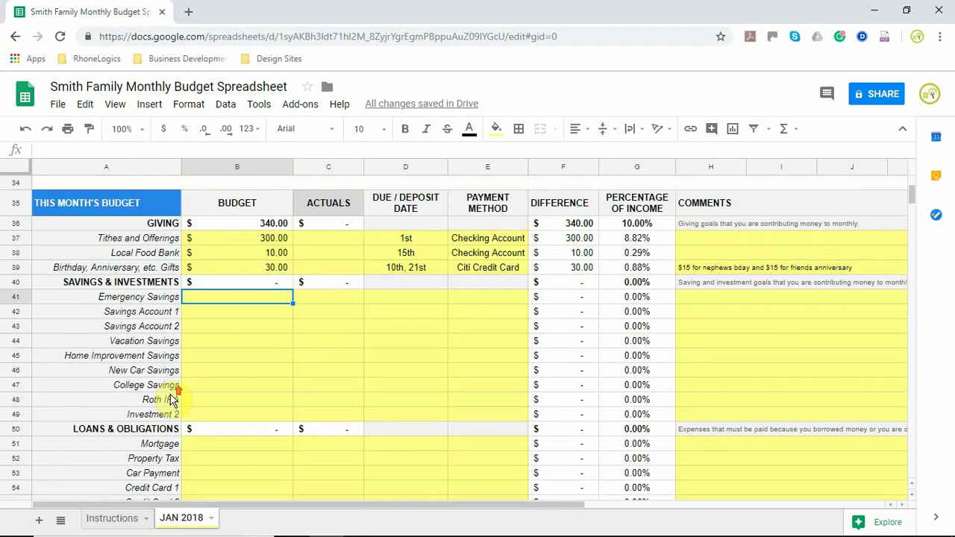
scroll(171, 399, "up", 1)
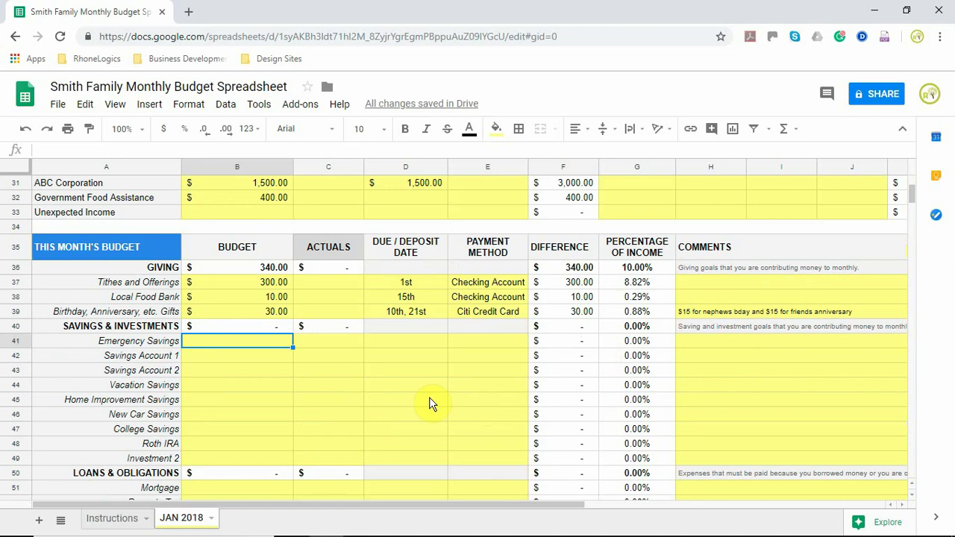
scroll(309, 326, "down", 1)
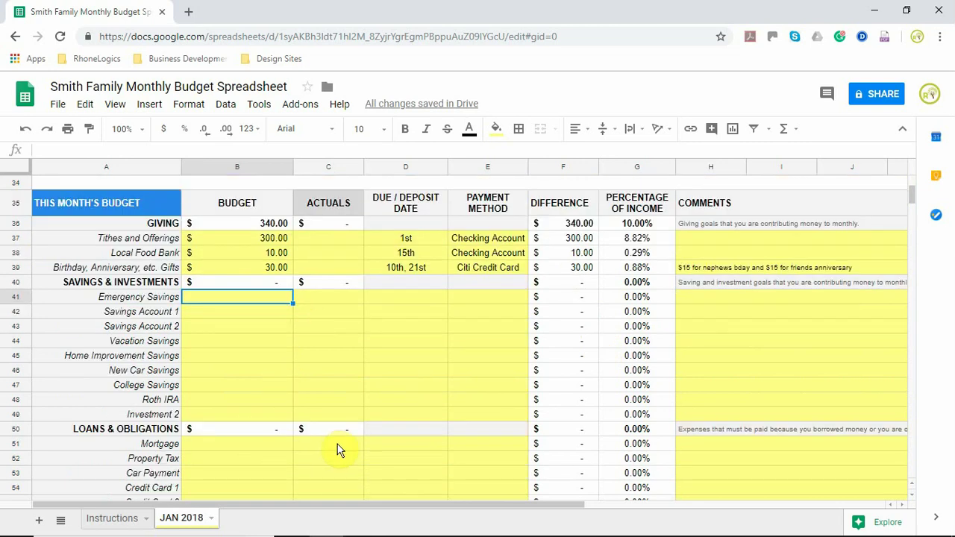
scroll(410, 452, "down", 2)
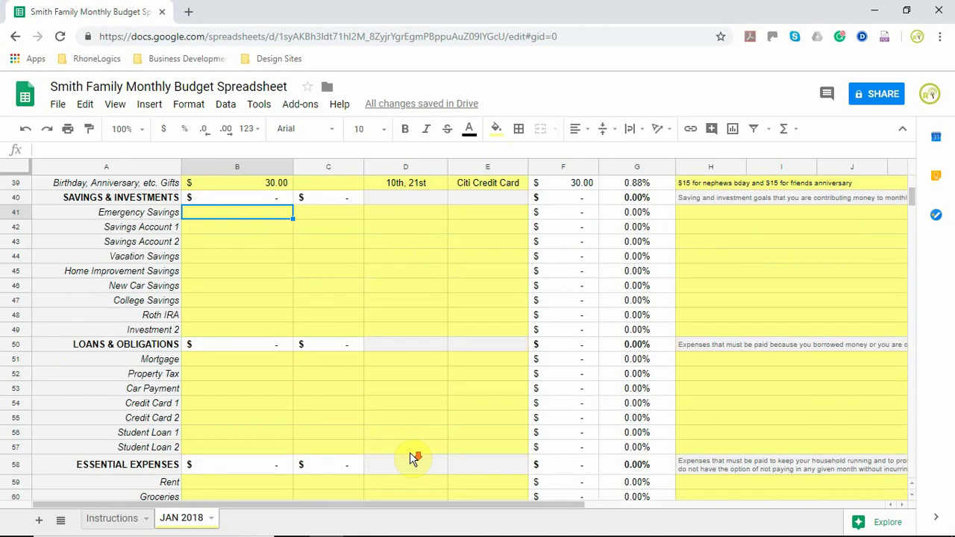
scroll(400, 407, "down", 3)
left_click(394, 397)
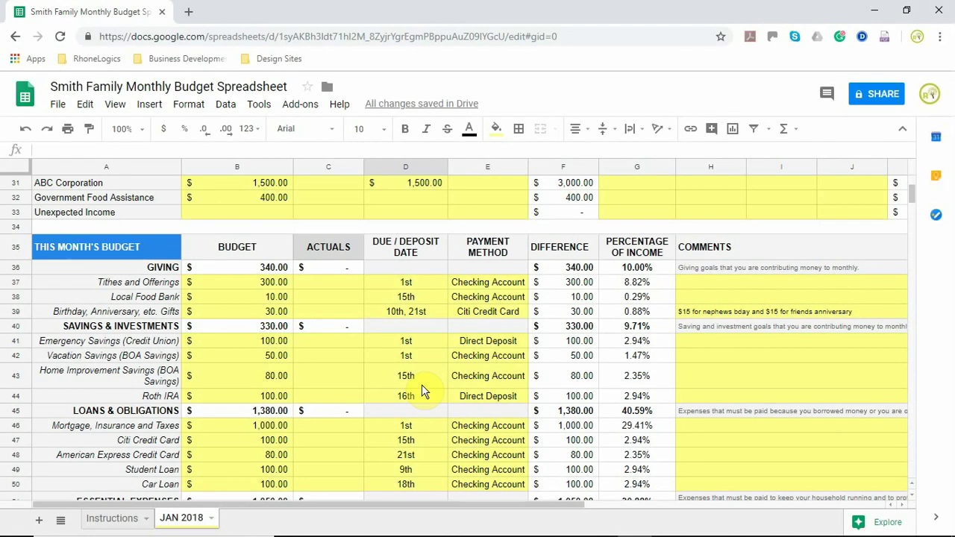
Step: Examine the budget subtotals and percentages of income for each category, from Giving through Discretionary and Unexpected Expenses
scroll(421, 384, "down", 1)
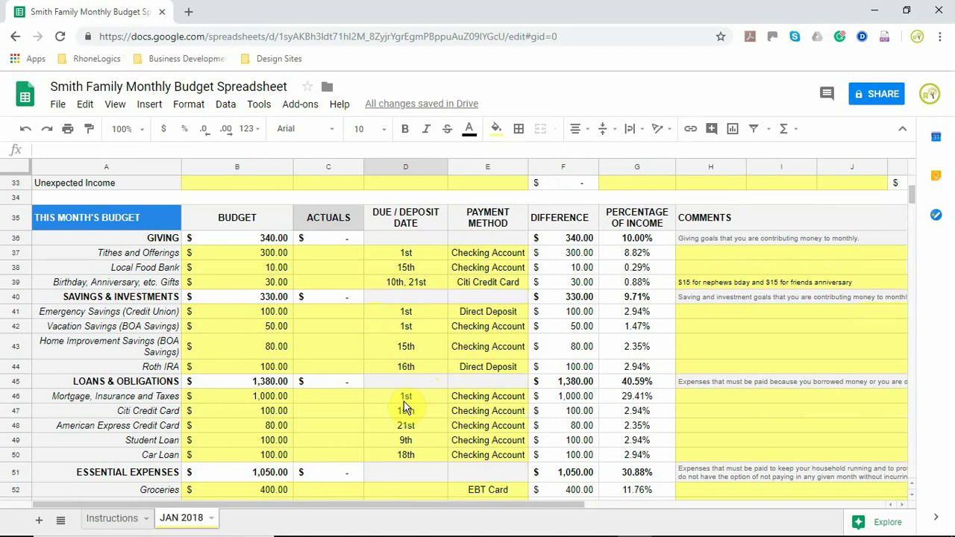
left_click(272, 241)
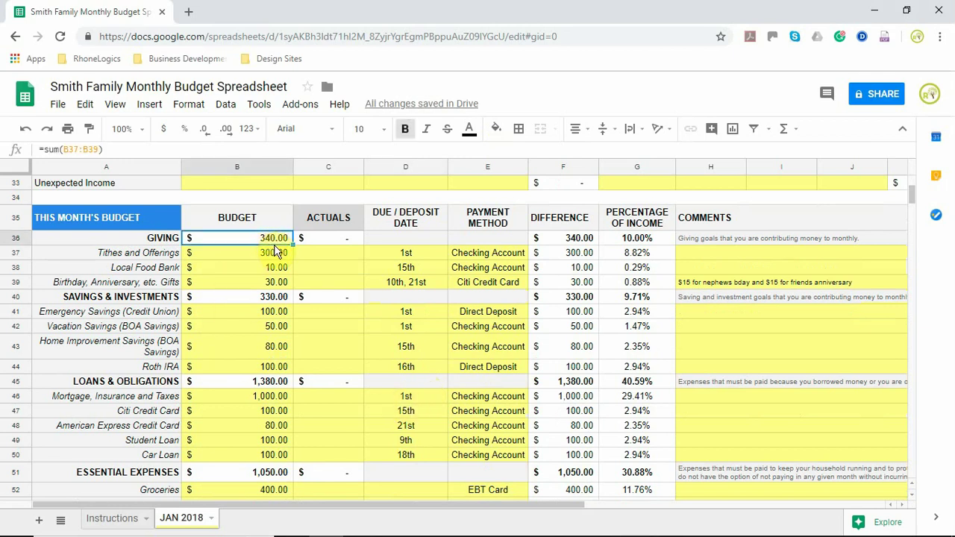
scroll(373, 287, "up", 2)
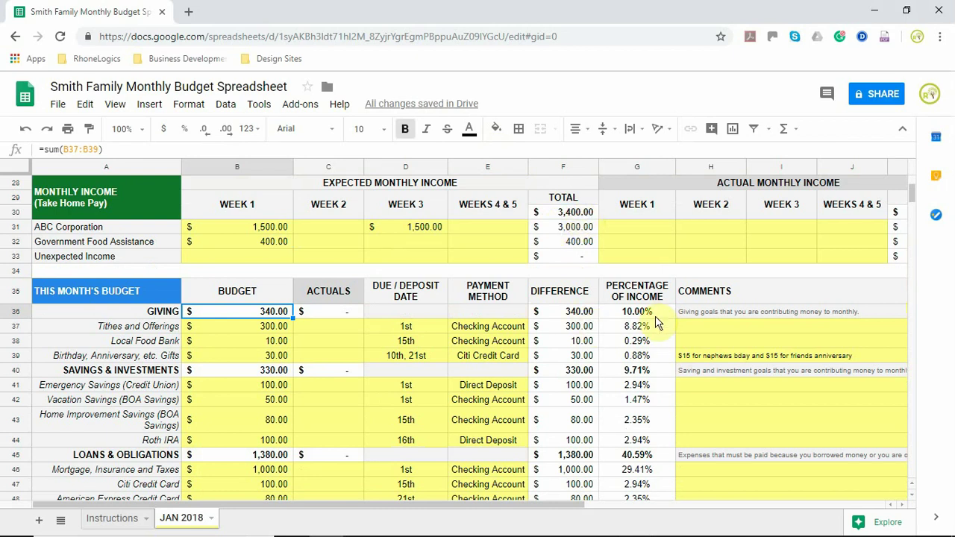
scroll(638, 320, "down", 1)
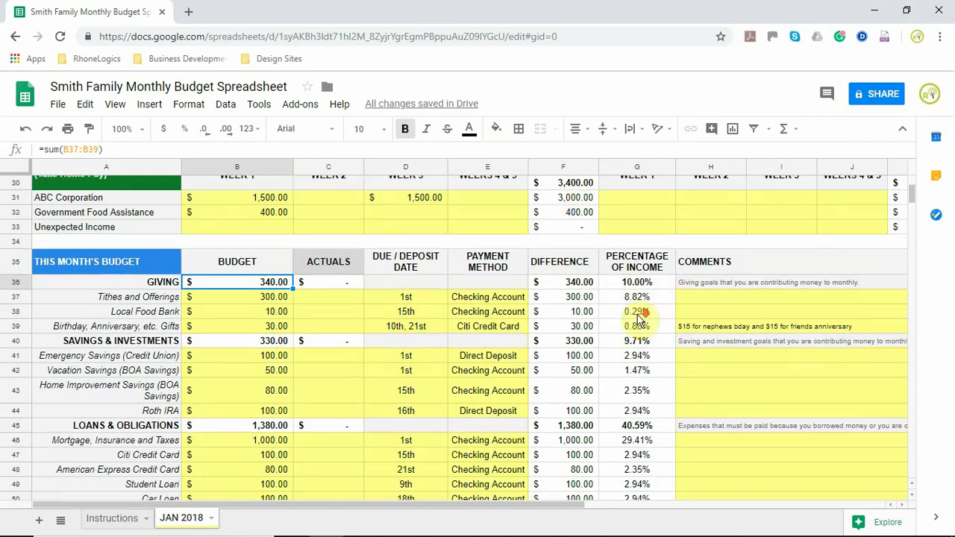
left_click(265, 343)
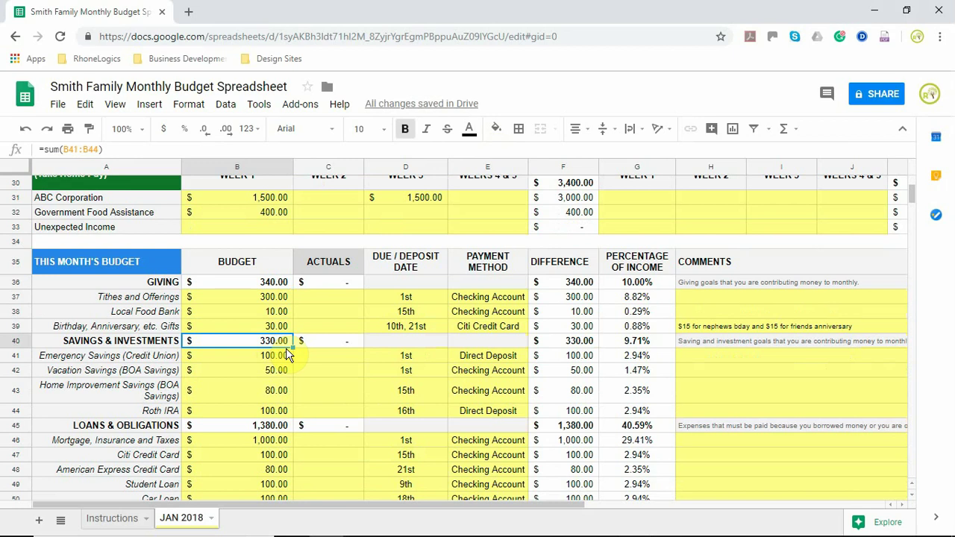
scroll(604, 358, "down", 2)
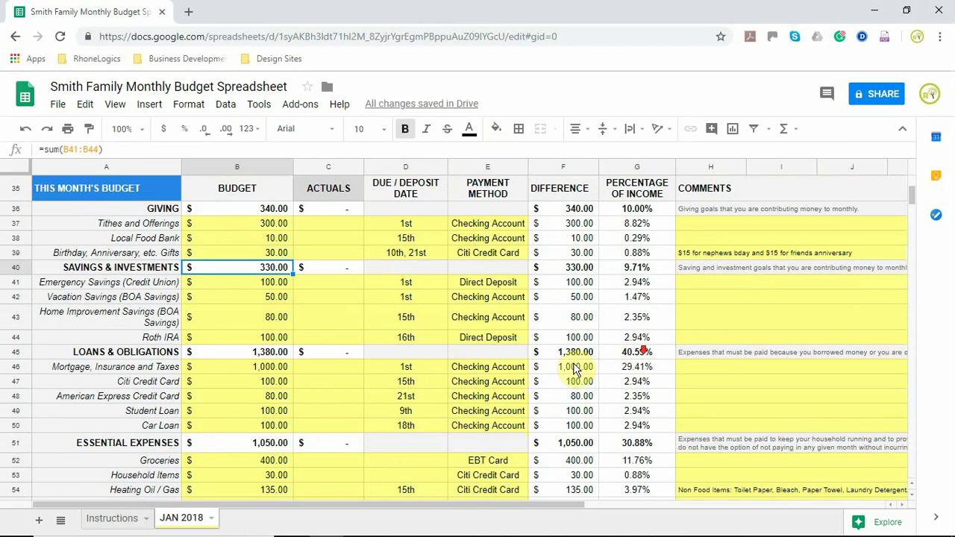
scroll(298, 418, "down", 2)
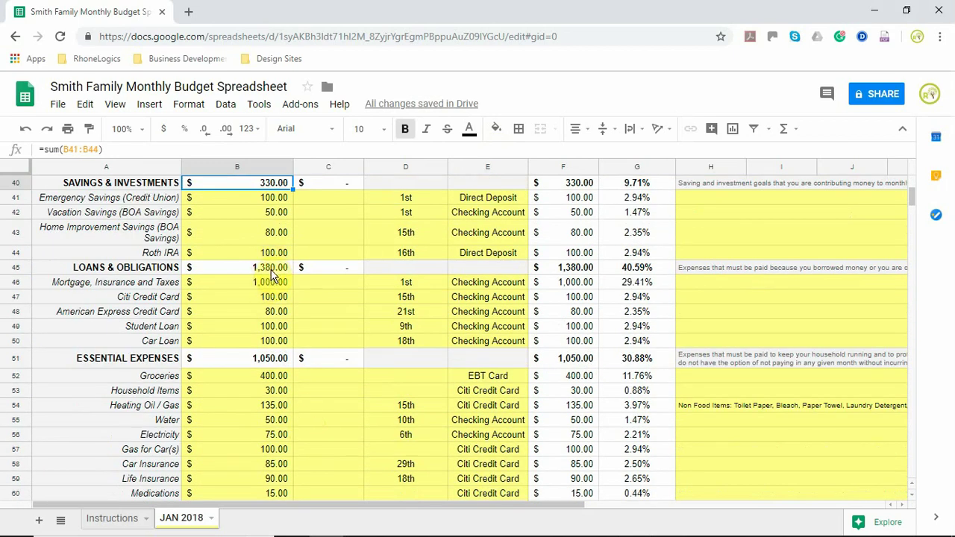
left_click(637, 270)
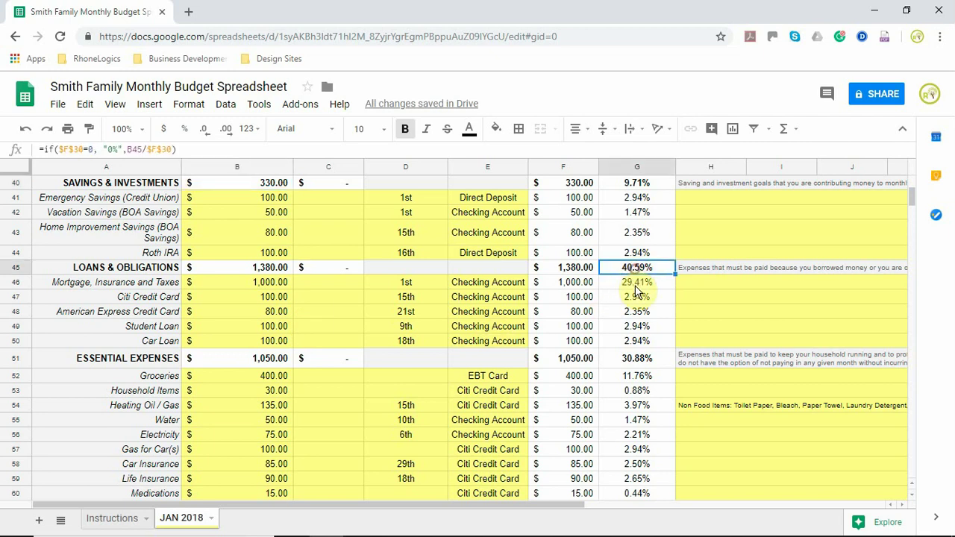
scroll(331, 385, "down", 2)
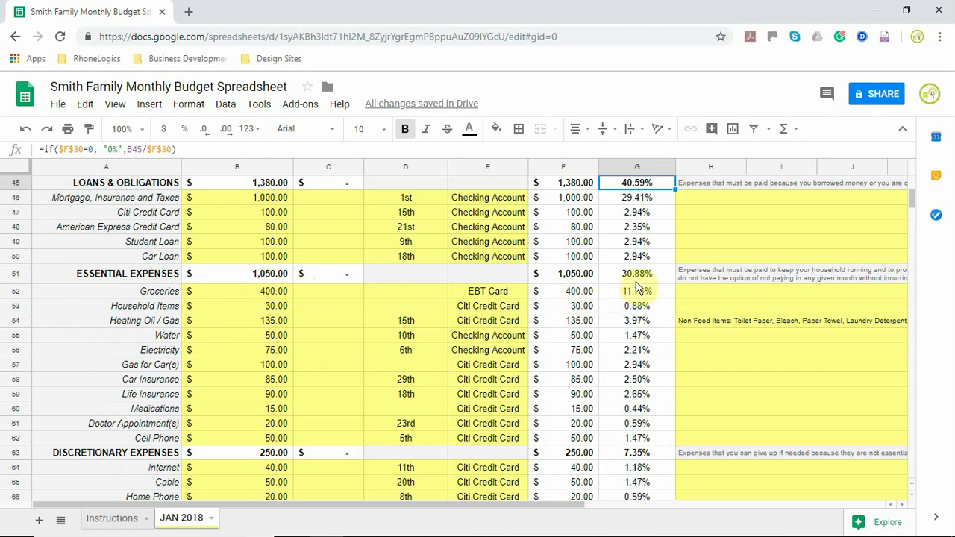
scroll(631, 322, "down", 3)
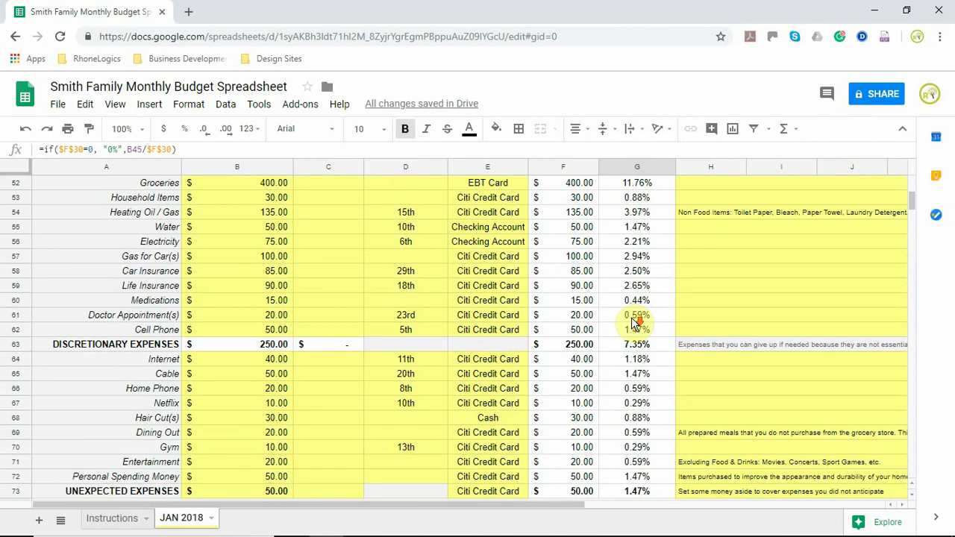
left_click(261, 347)
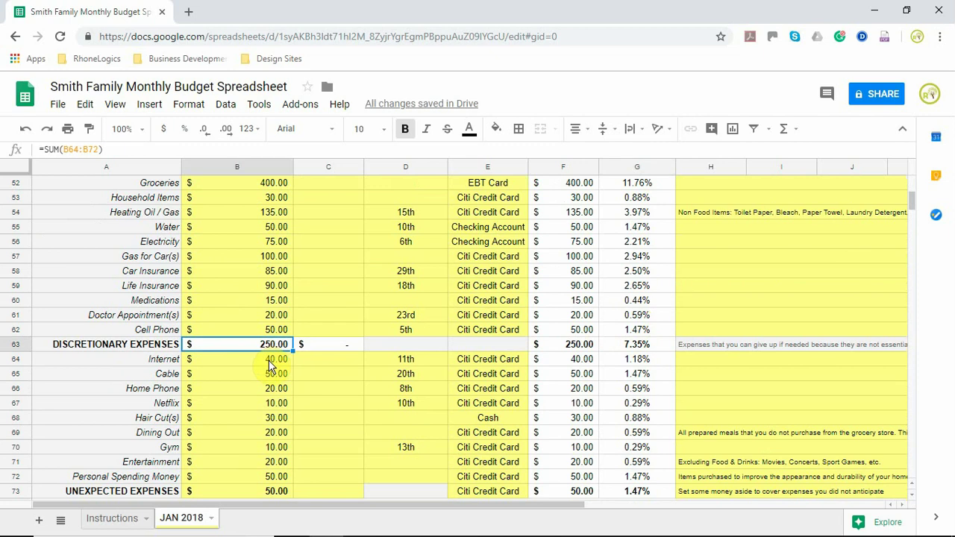
scroll(640, 359, "down", 2)
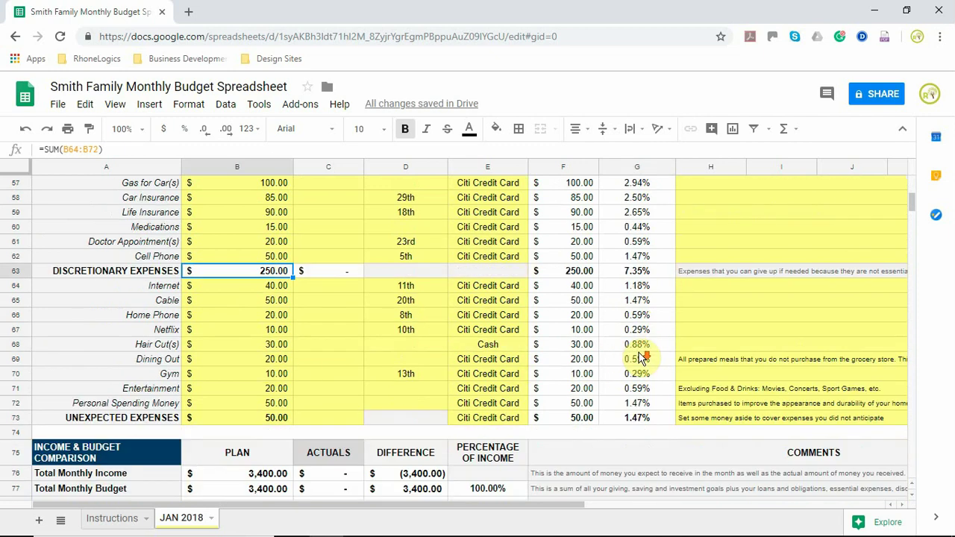
Step: Check the budgeted amount and percentage of income for Unexpected Expenses
left_click(265, 417)
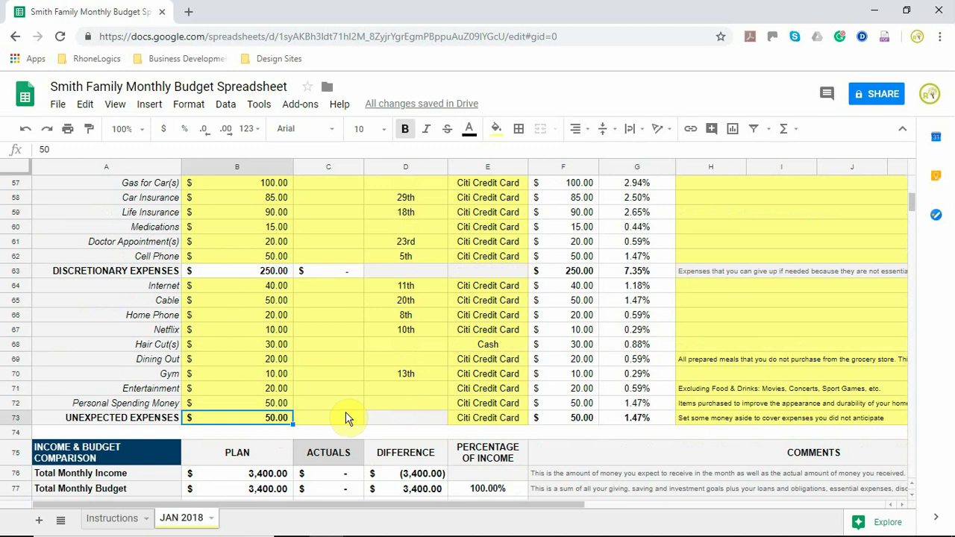
left_click(643, 422)
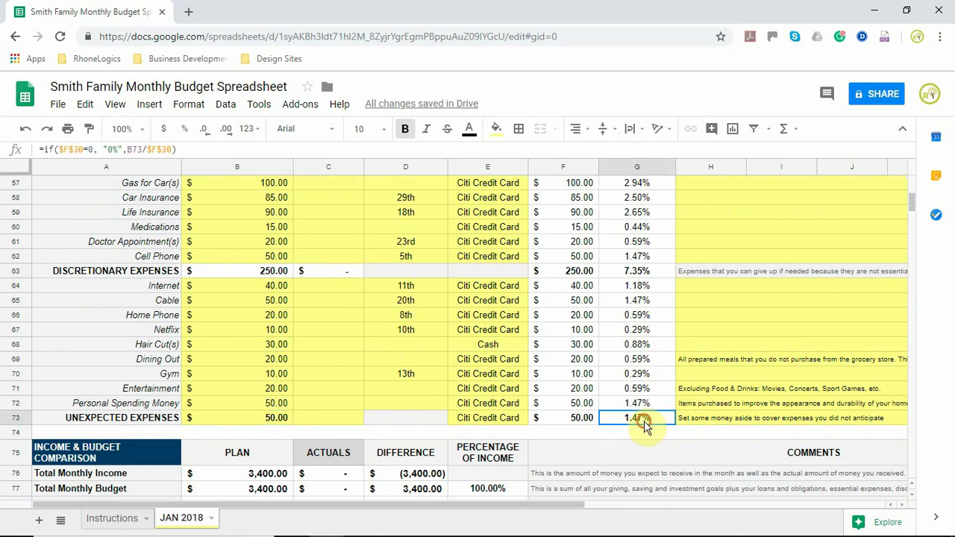
scroll(646, 433, "up", 10)
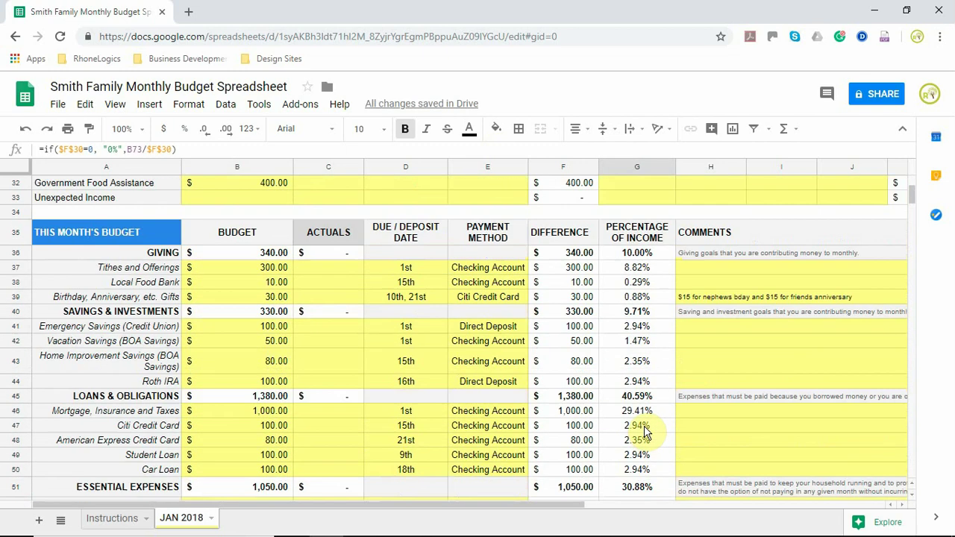
Step: Examine the Due / Deposit Date column for items without a set date, such as Groceries, Household Items, Gas for Car(s), Hair Cut(s) and Dining Out
scroll(413, 440, "down", 2)
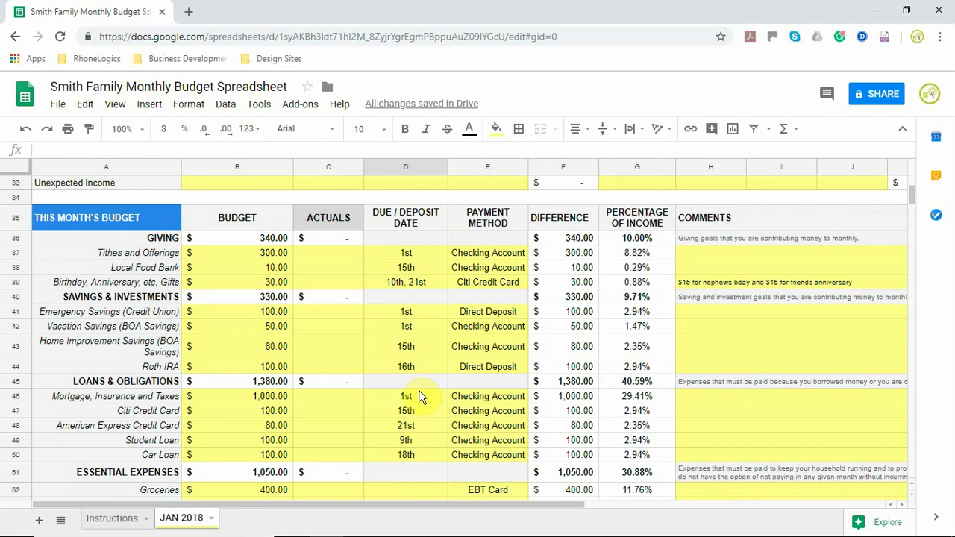
scroll(423, 395, "down", 2)
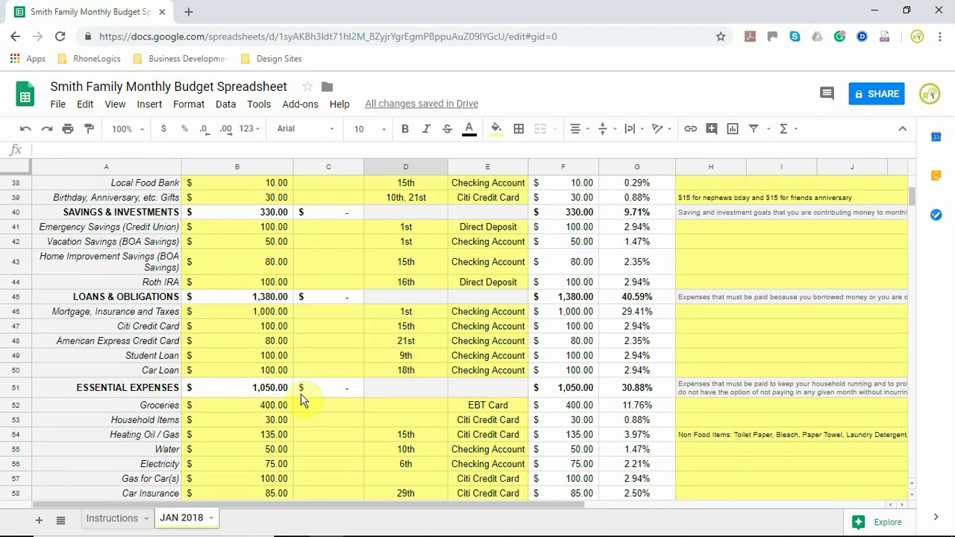
left_click(159, 410)
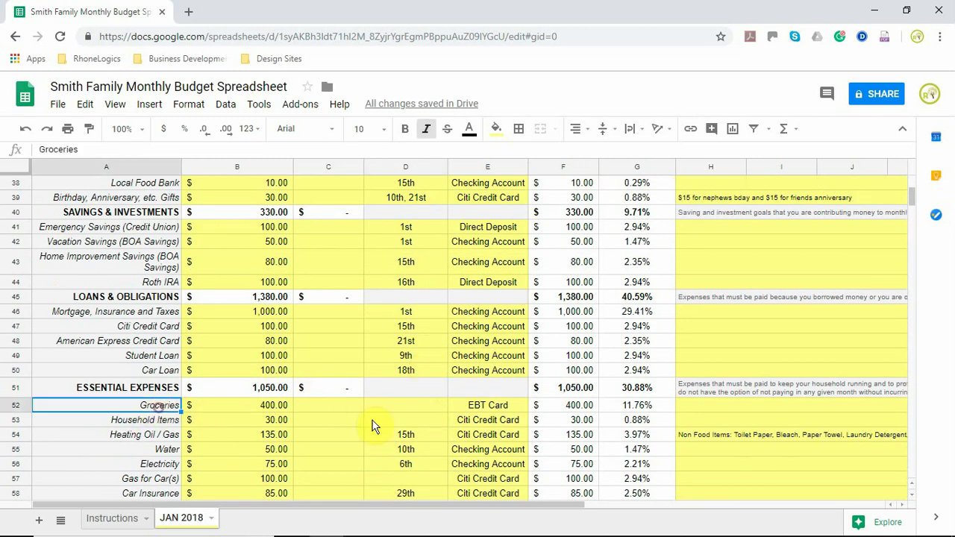
scroll(416, 358, "up", 3)
left_click(415, 262)
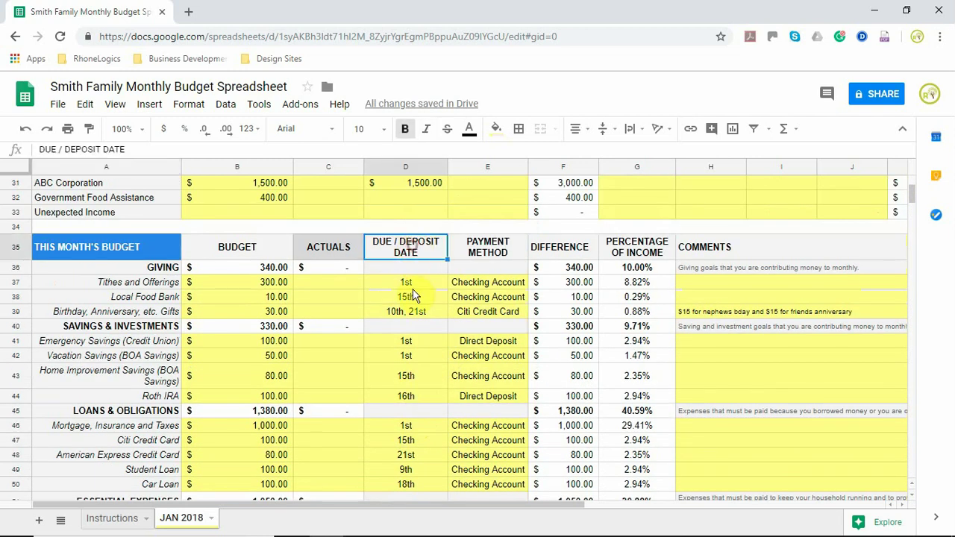
scroll(407, 358, "down", 4)
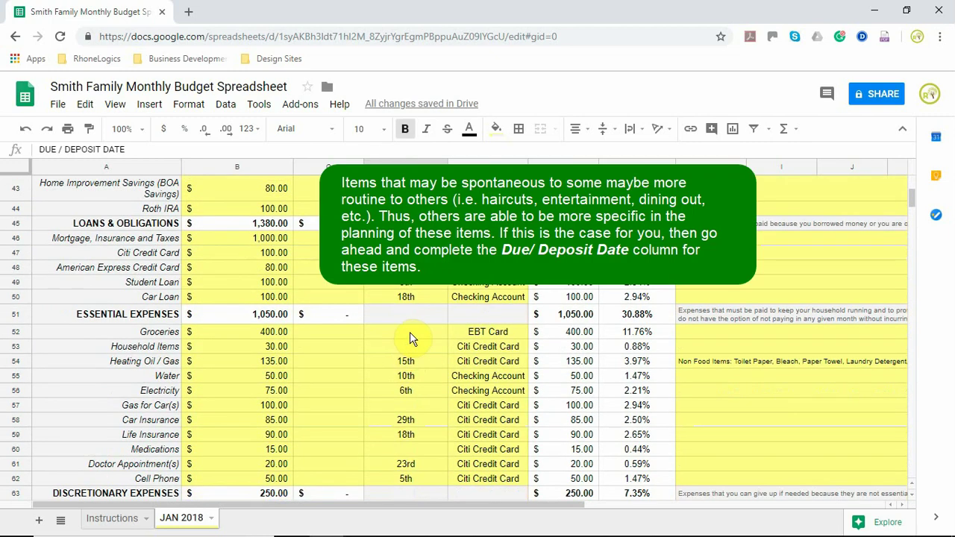
left_click(410, 332)
left_click(412, 351)
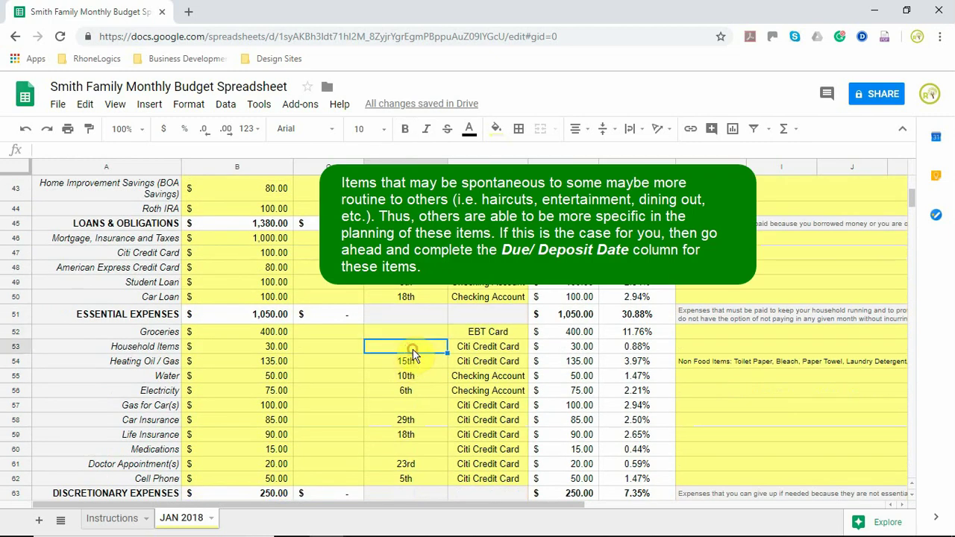
scroll(417, 412, "down", 1)
left_click(416, 364)
scroll(415, 416, "down", 3)
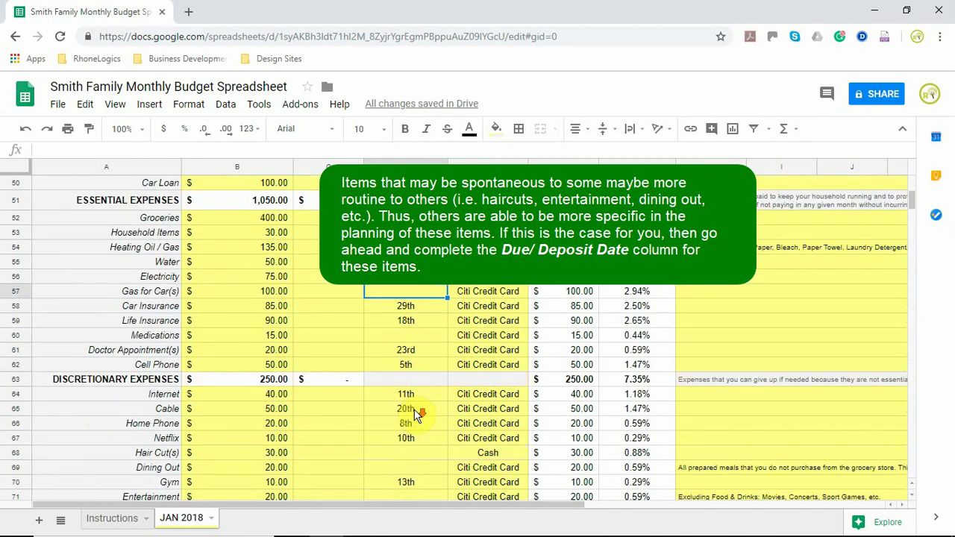
left_click(406, 389)
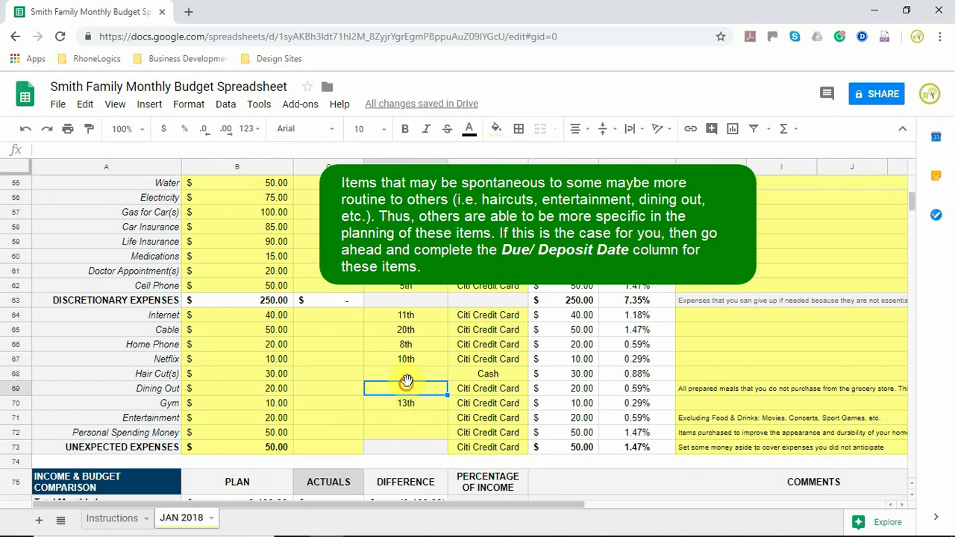
left_click(411, 374)
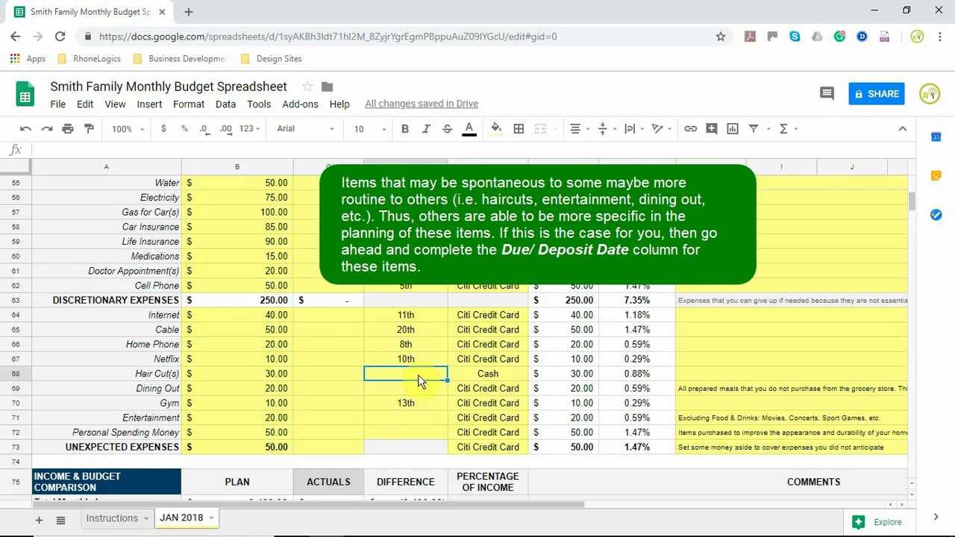
scroll(421, 410, "up", 1)
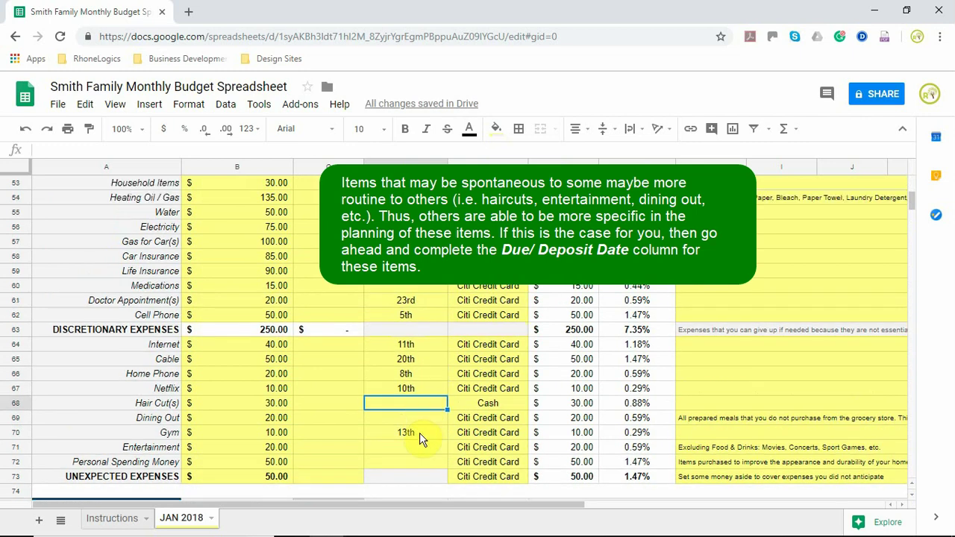
scroll(419, 433, "up", 7)
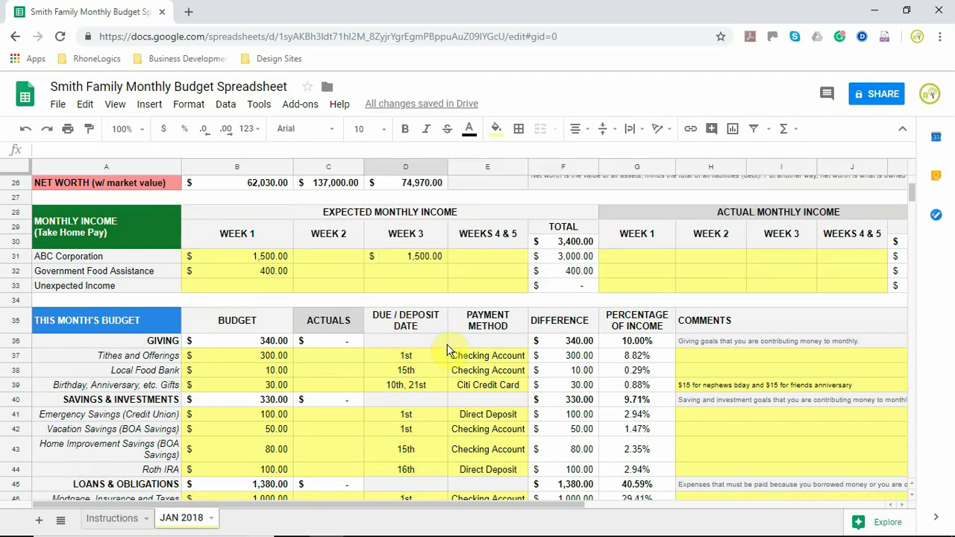
Step: Turn on a filter for the This Month's Budget header row, row 35
left_click(494, 360)
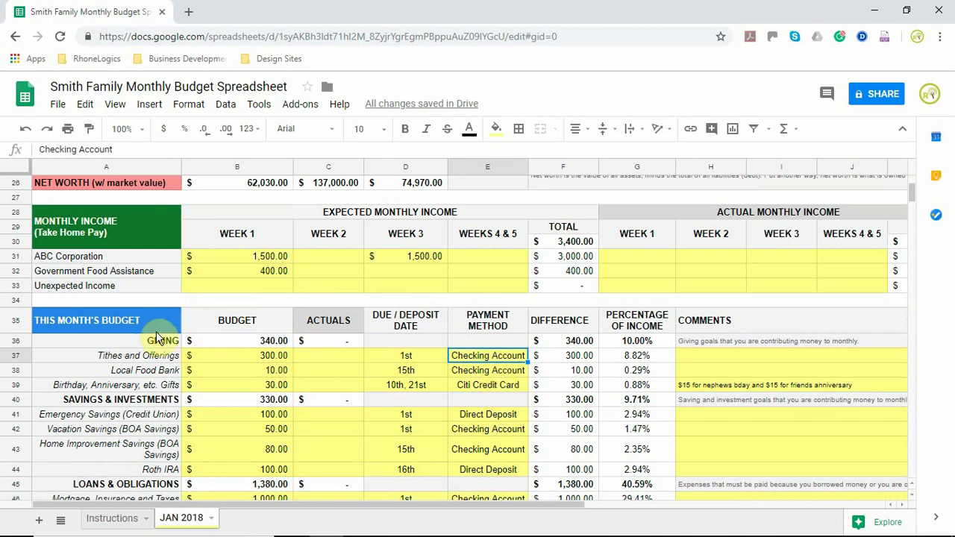
left_click(16, 321)
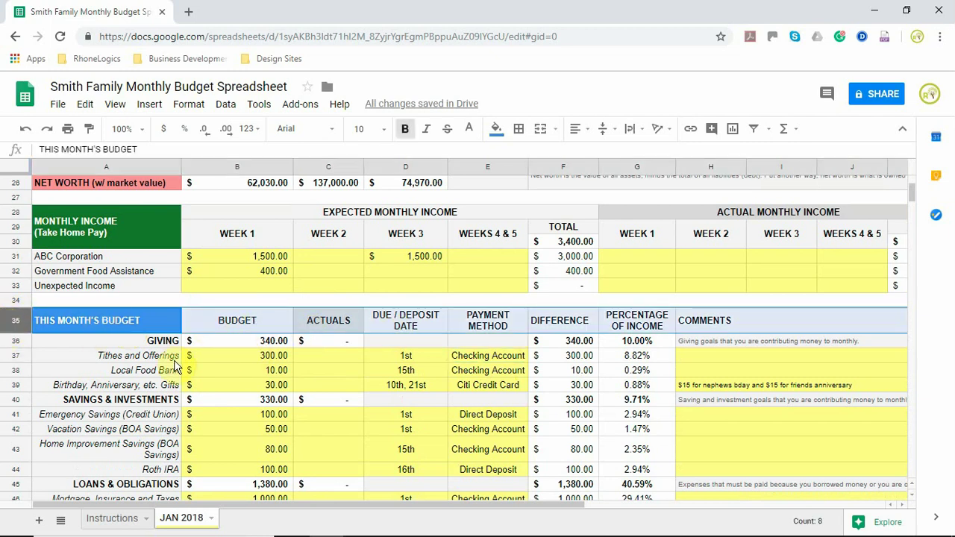
left_click(74, 356)
left_click(16, 322)
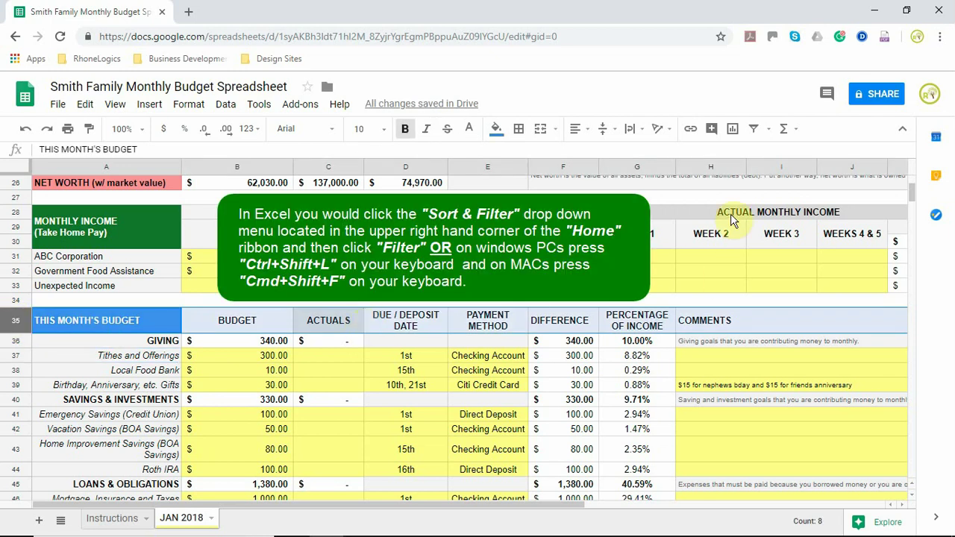
left_click(755, 129)
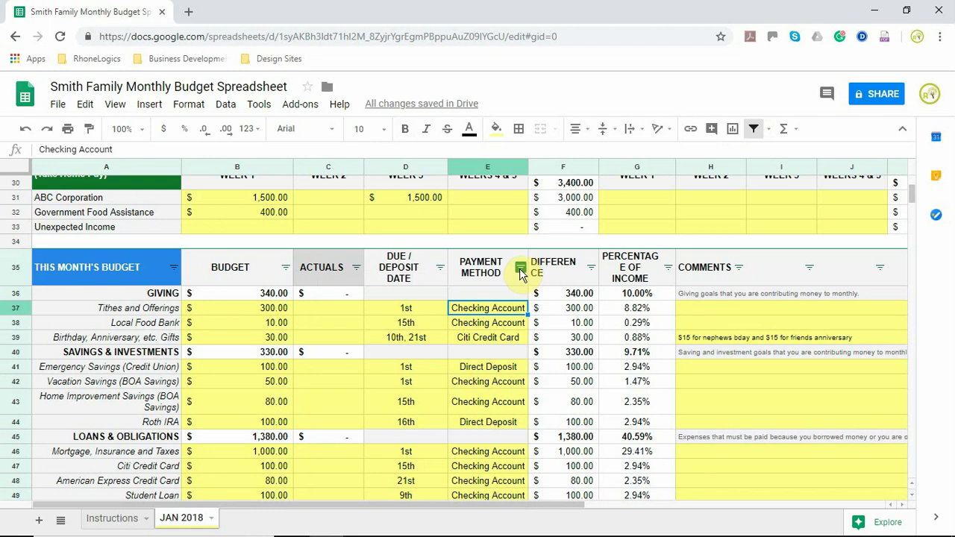
Step: Filter the Payment Method column to show only Checking Account and Direct Deposit items
left_click(520, 272)
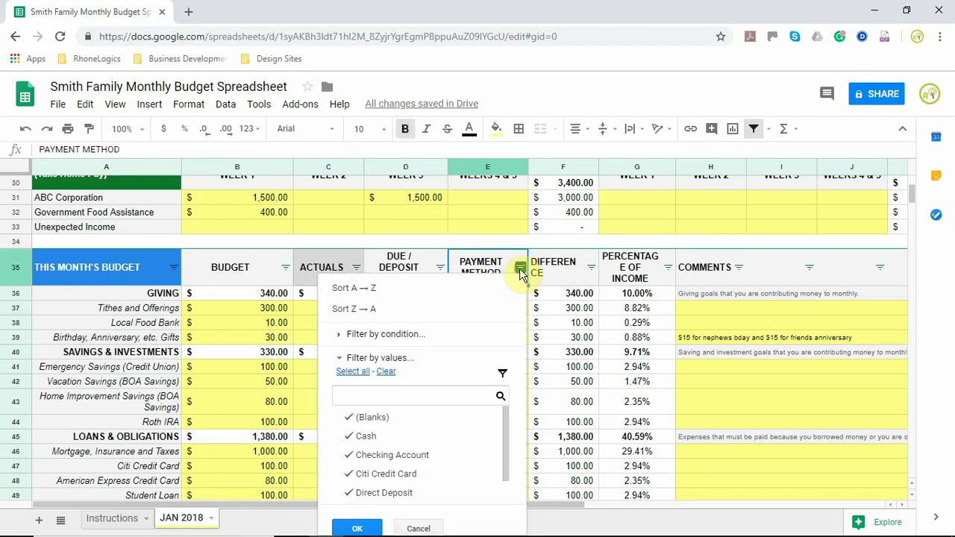
left_click(386, 373)
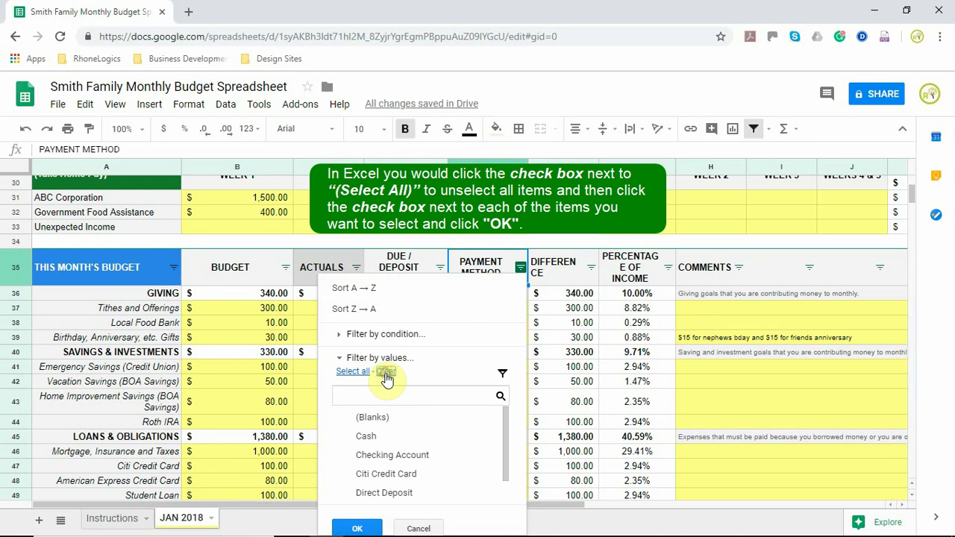
left_click(398, 463)
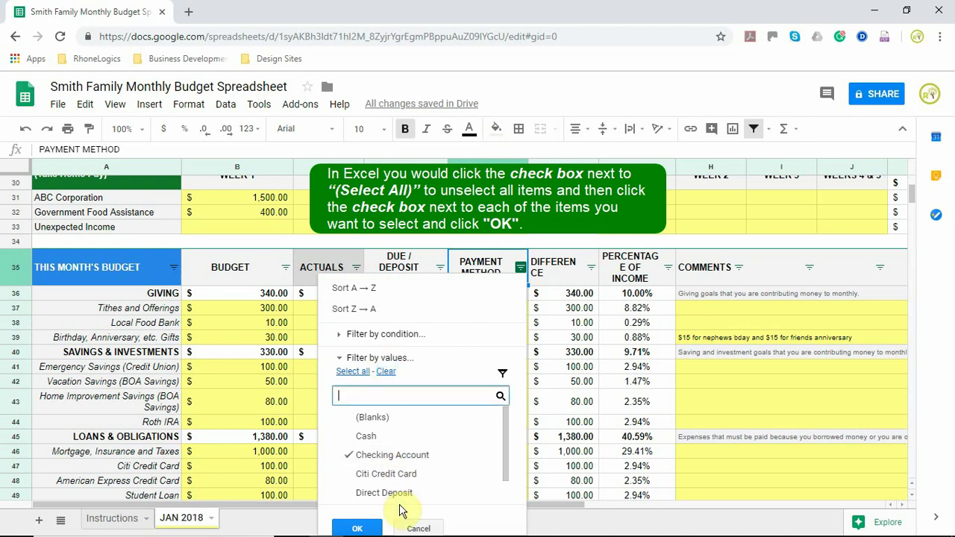
left_click(395, 493)
left_click(357, 529)
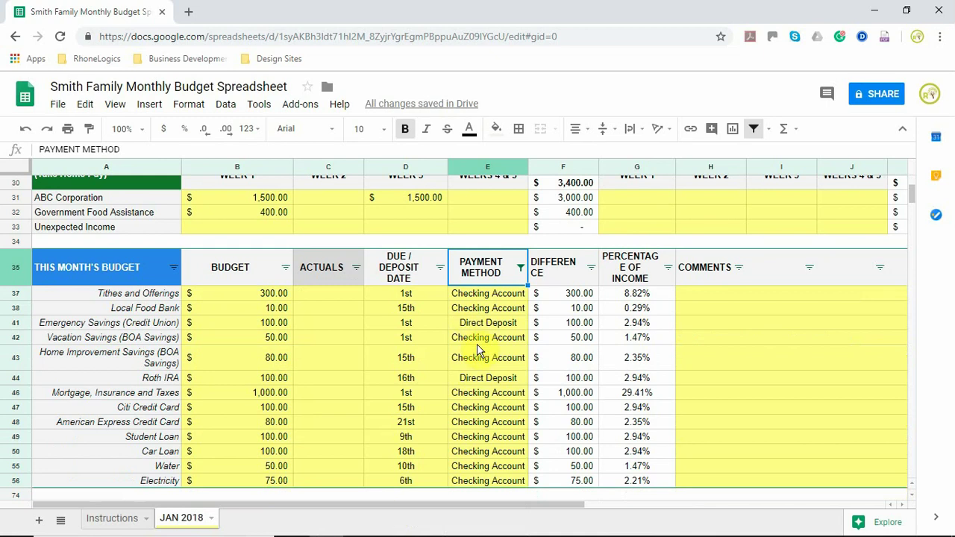
Step: Filter the Due / Deposit Date column to show only items dated 1st, 6th, 9th and 10th
scroll(477, 344, "down", 2)
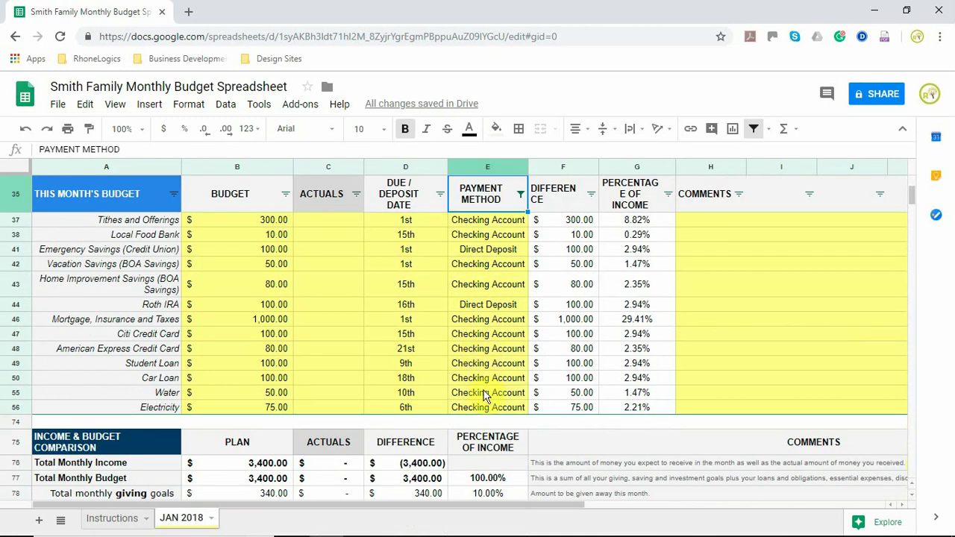
scroll(483, 399, "up", 1)
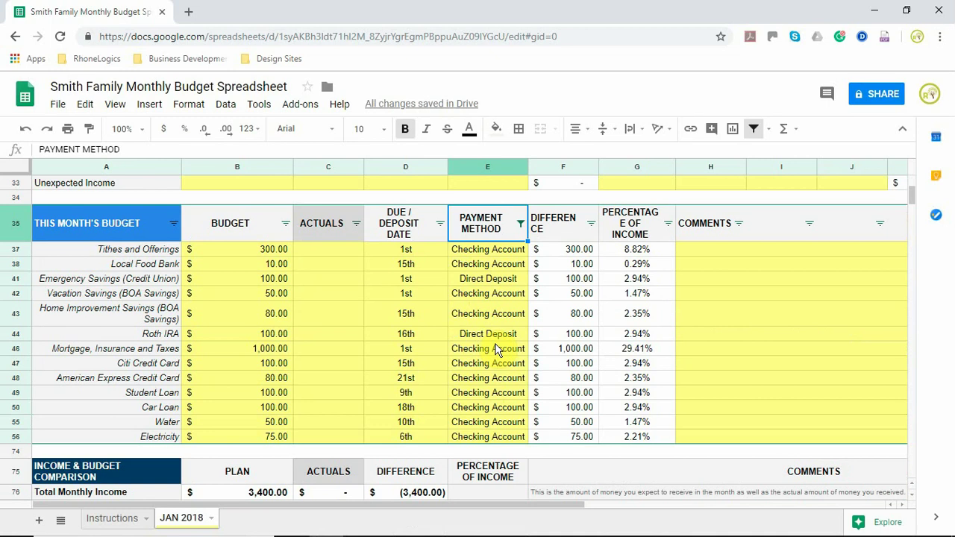
scroll(499, 349, "up", 3)
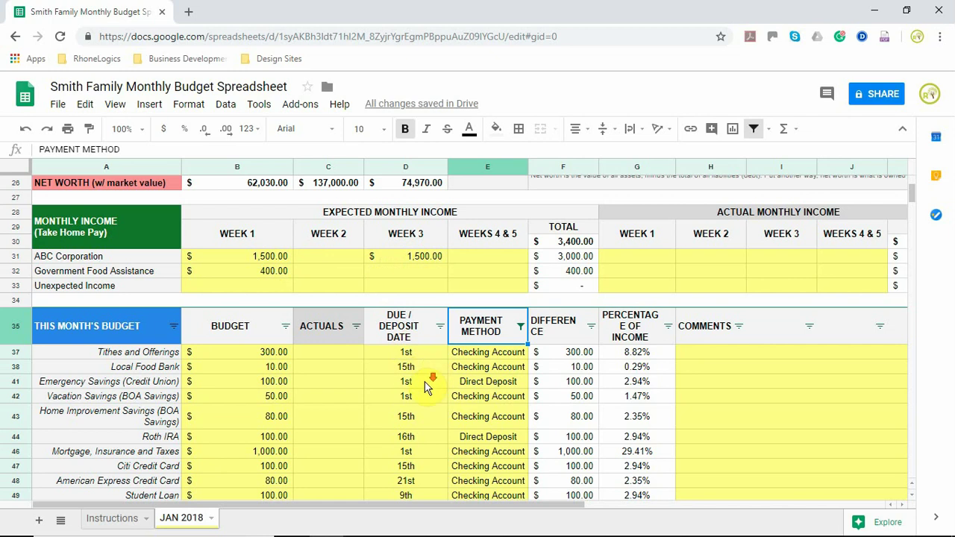
scroll(426, 384, "down", 1)
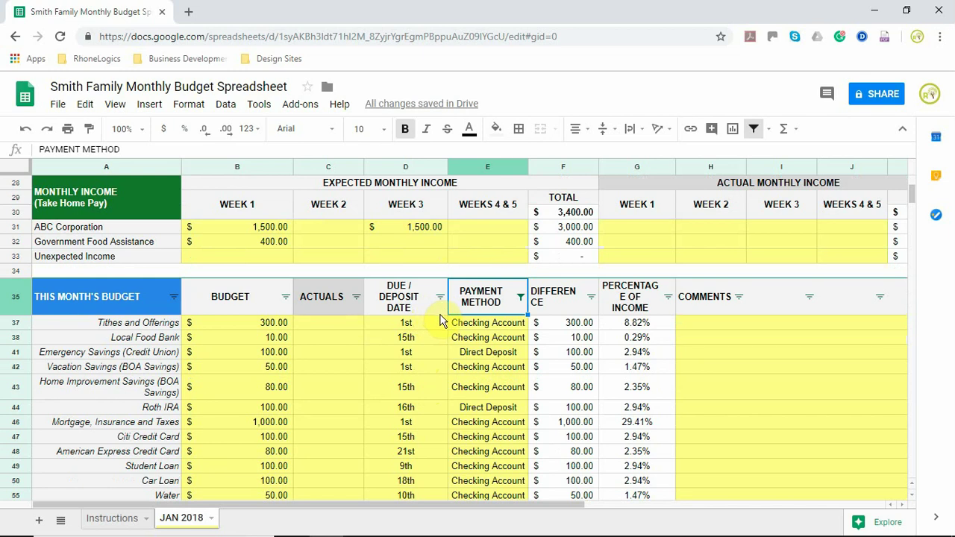
scroll(440, 314, "down", 1)
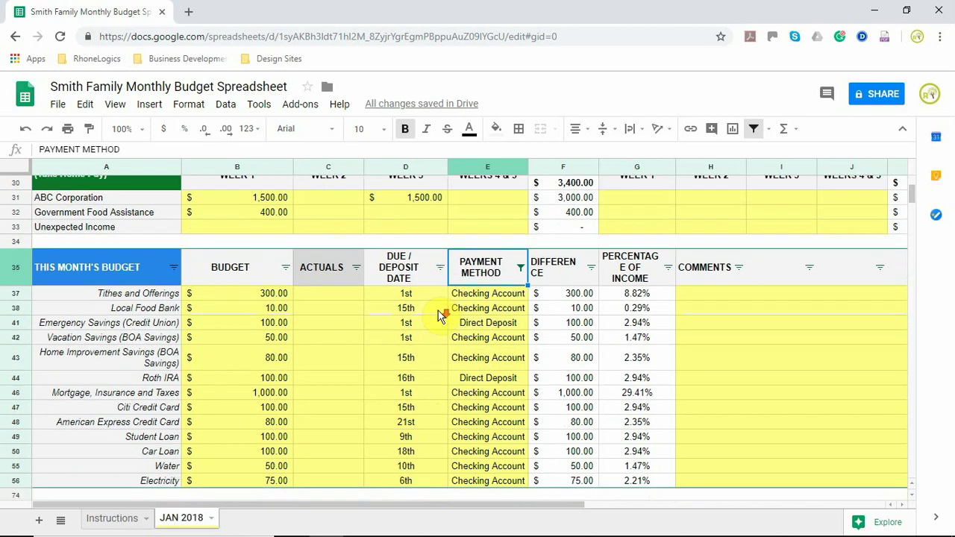
left_click(440, 267)
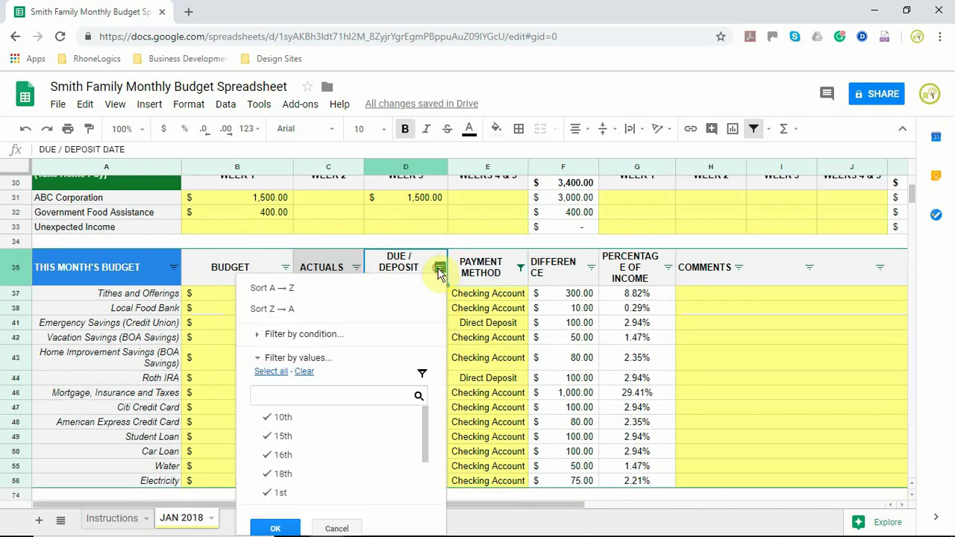
left_click(304, 372)
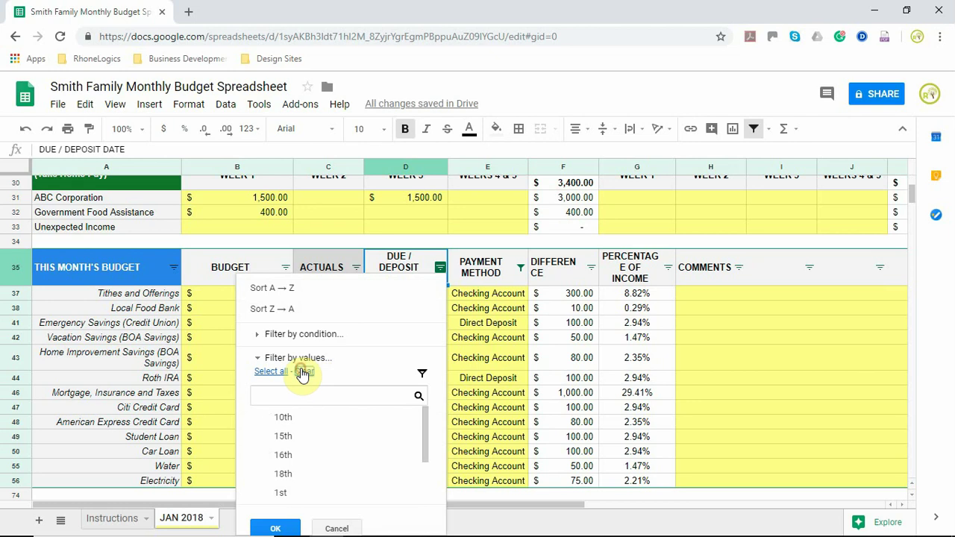
left_click(308, 423)
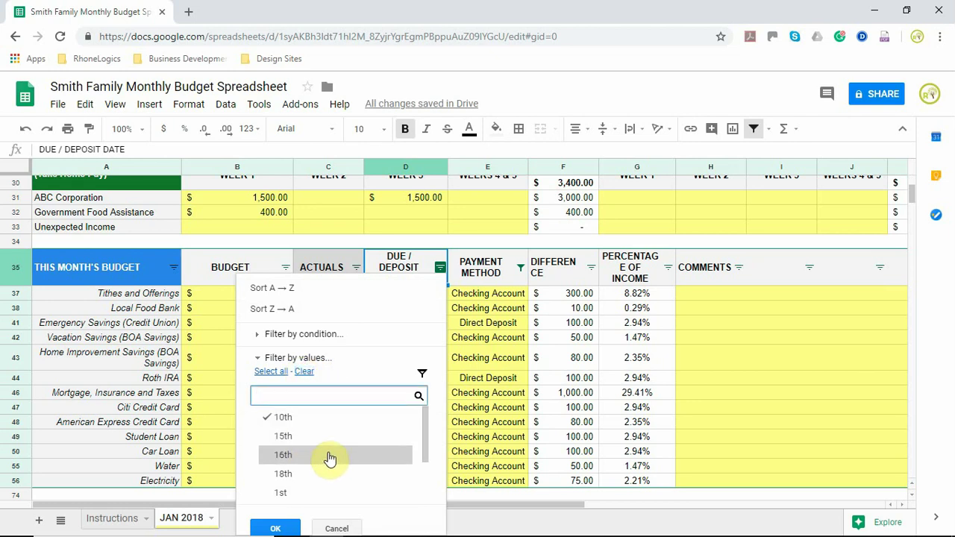
left_click(324, 492)
scroll(326, 466, "down", 2)
left_click(300, 474)
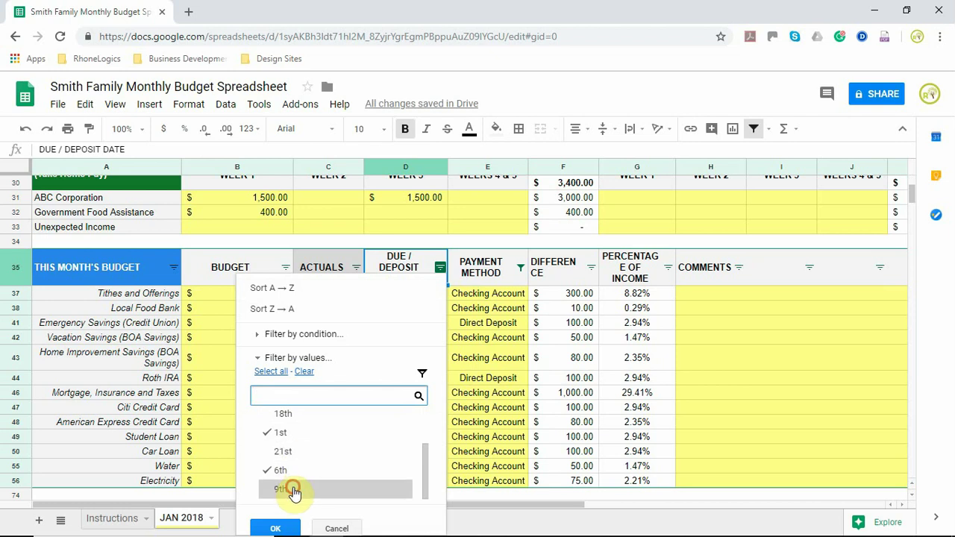
left_click(299, 489)
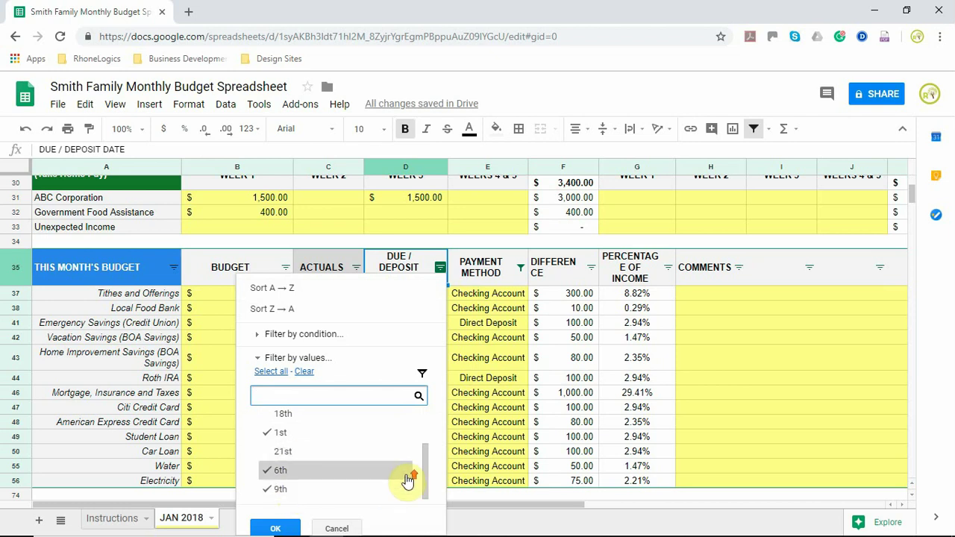
scroll(407, 478, "up", 2)
scroll(407, 478, "down", 2)
left_click(274, 527)
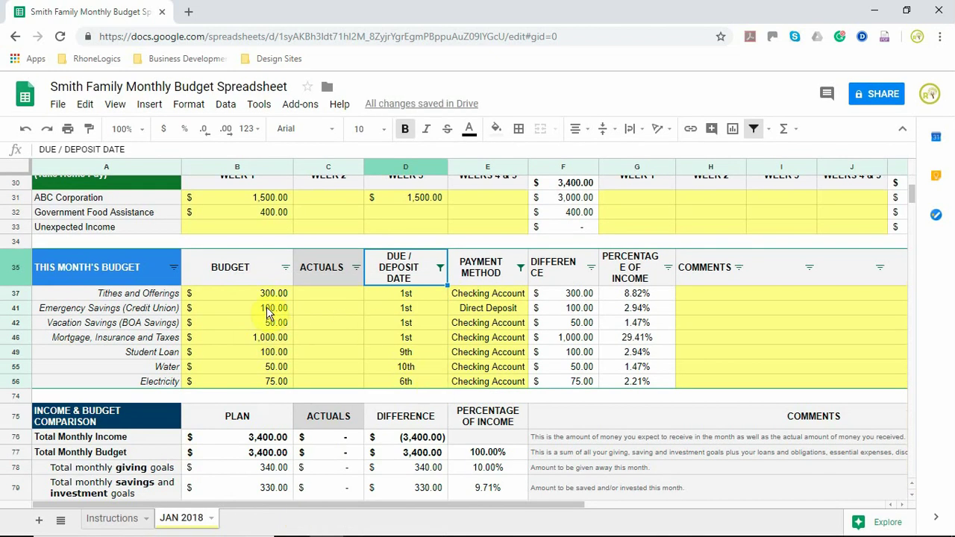
Step: Check the sum of the filtered budget amounts from Tithes and Offerings through Electricity, and the Emergency Savings payment method
left_click_drag(271, 296, 274, 388)
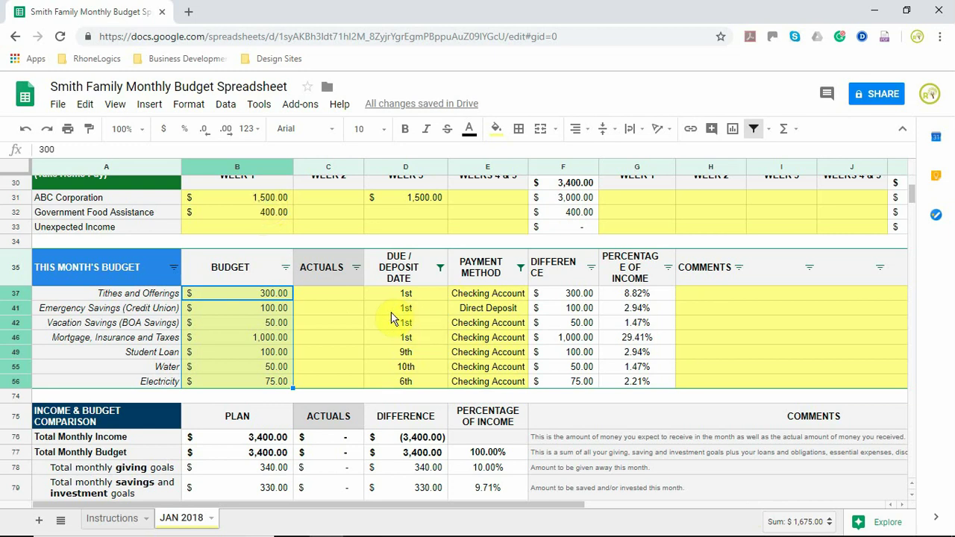
left_click(336, 309)
left_click(493, 307)
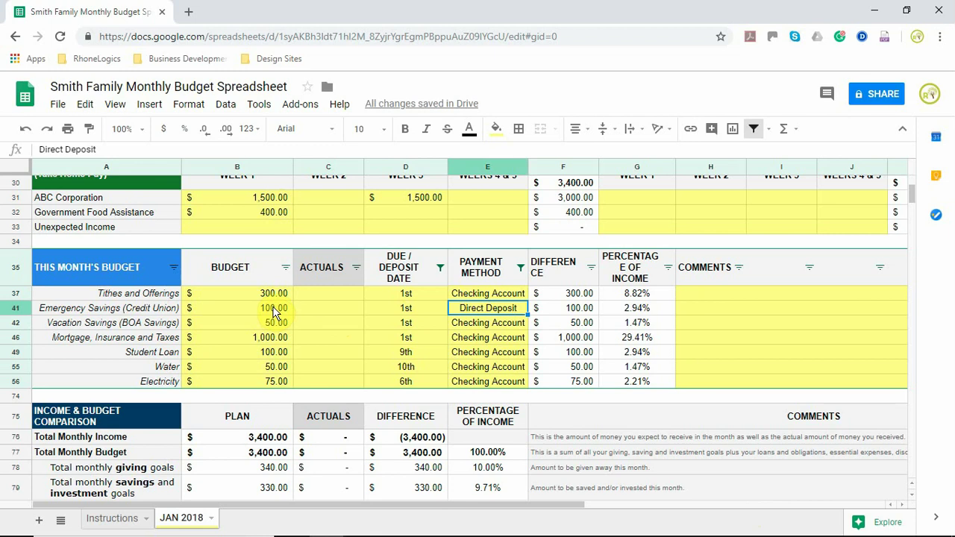
Step: Check the sum of the filtered Checking Account budget amounts, leaving out the direct-deposited Emergency Savings
left_click_drag(274, 321, 297, 382)
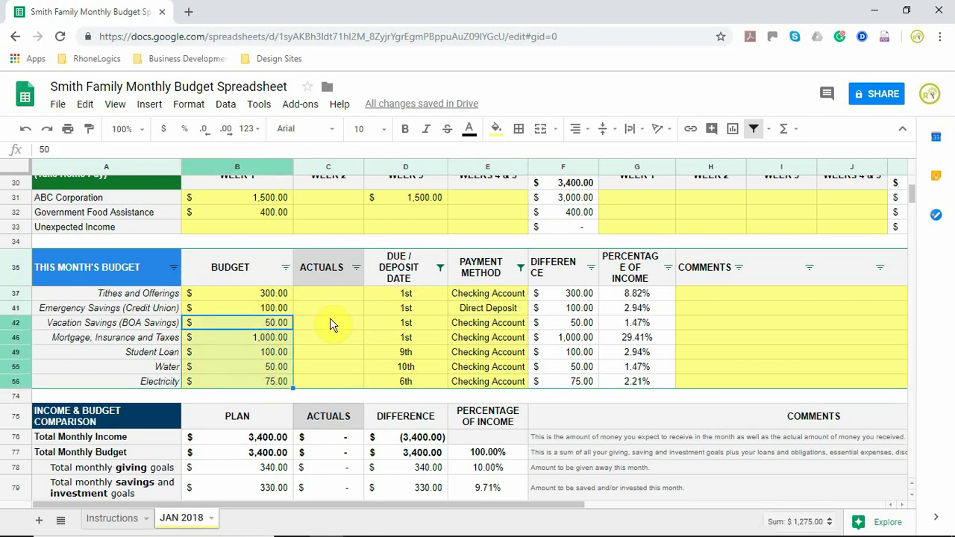
left_click_drag(276, 295, 278, 380)
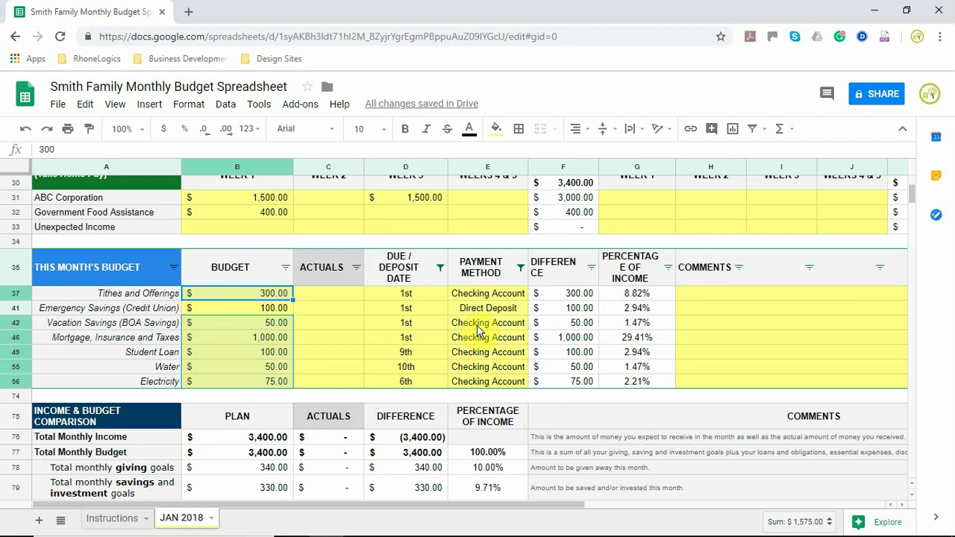
Step: Set the due date of Vacation Savings (BOA Savings) to 16th
left_click(417, 326)
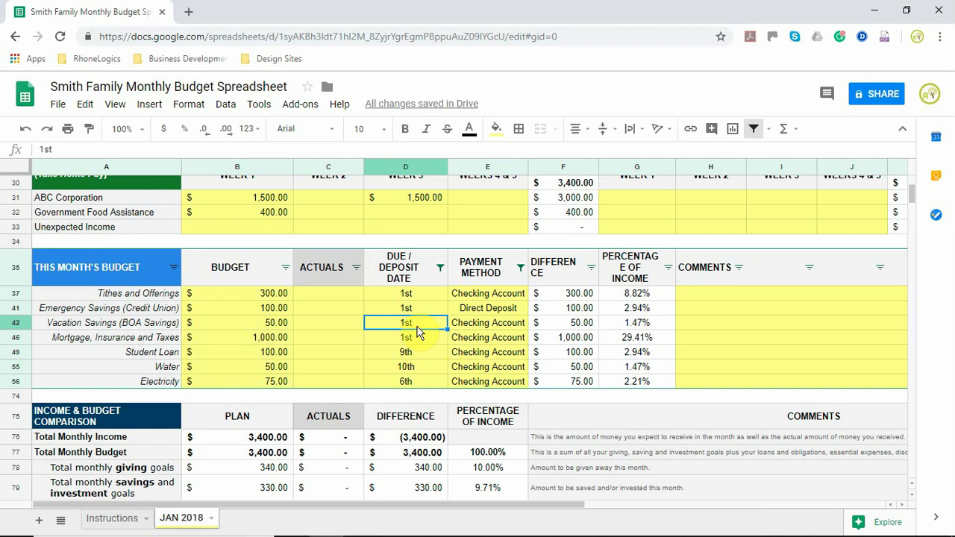
type("16th")
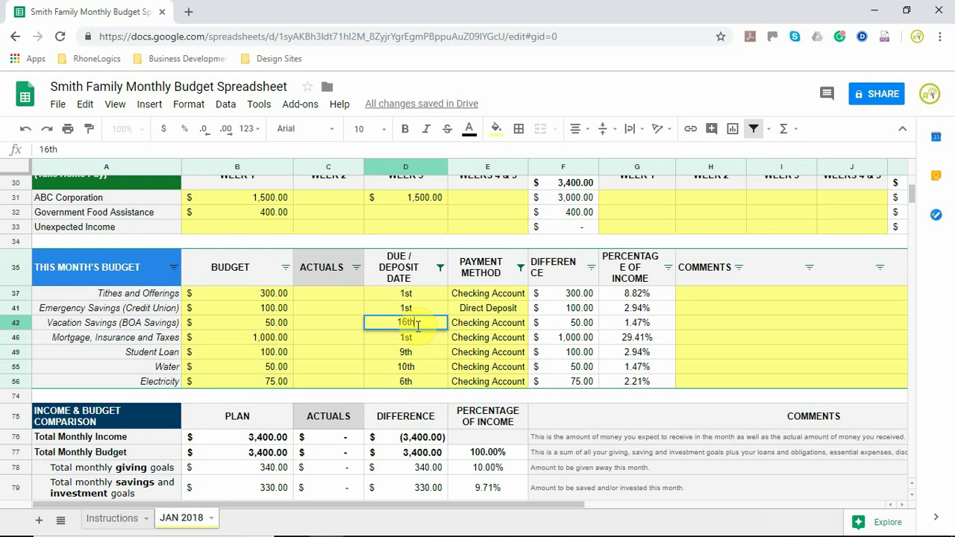
left_click(416, 357)
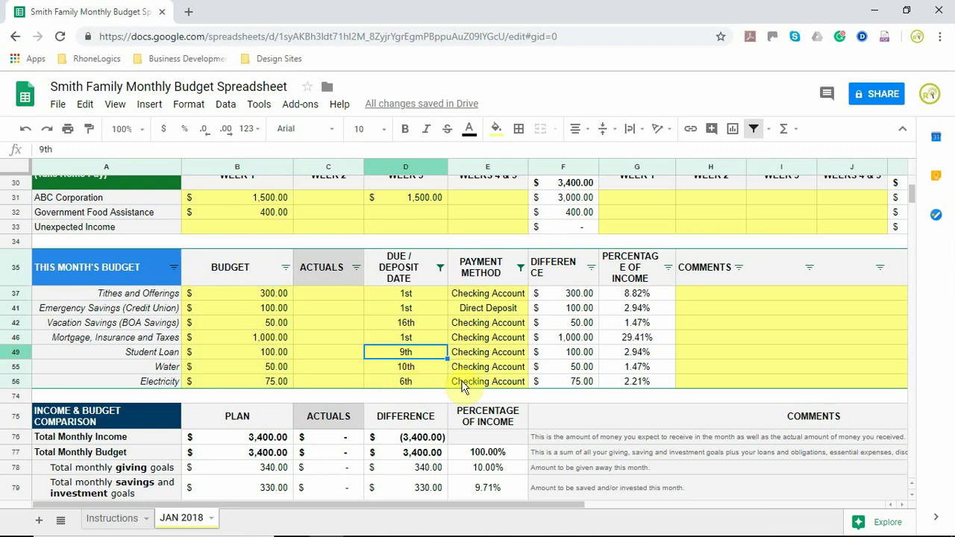
Step: Set the payment method of both Water and Electricity to Citi Credit Card
left_click(484, 369)
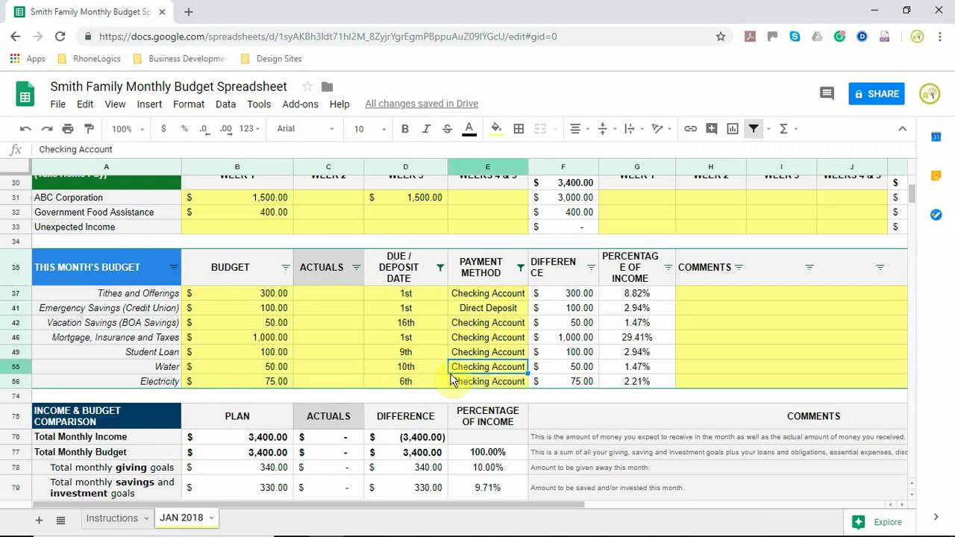
type("Check")
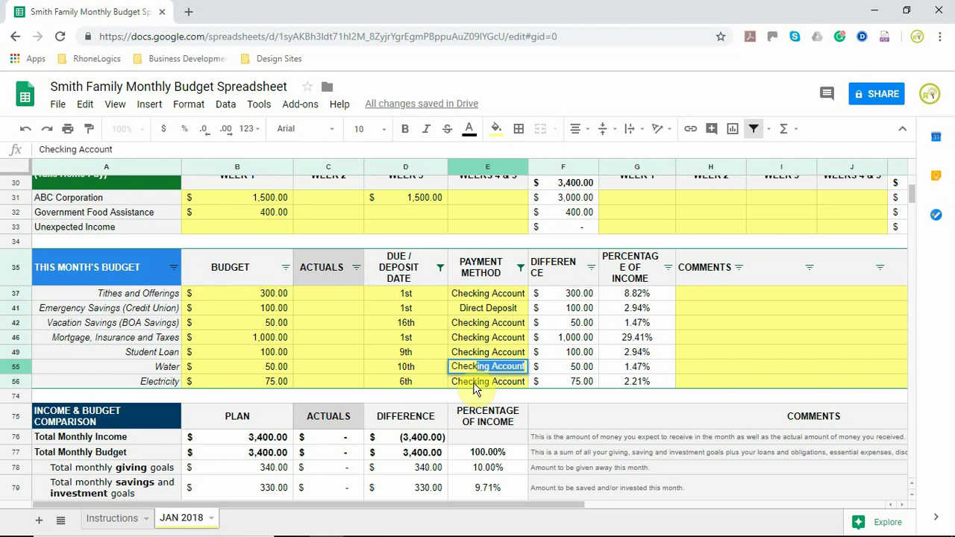
key("BackSpace")
key("BackSpace")
key("BackSpace")
key("BackSpace")
key("BackSpace")
type("iti Credit Card")
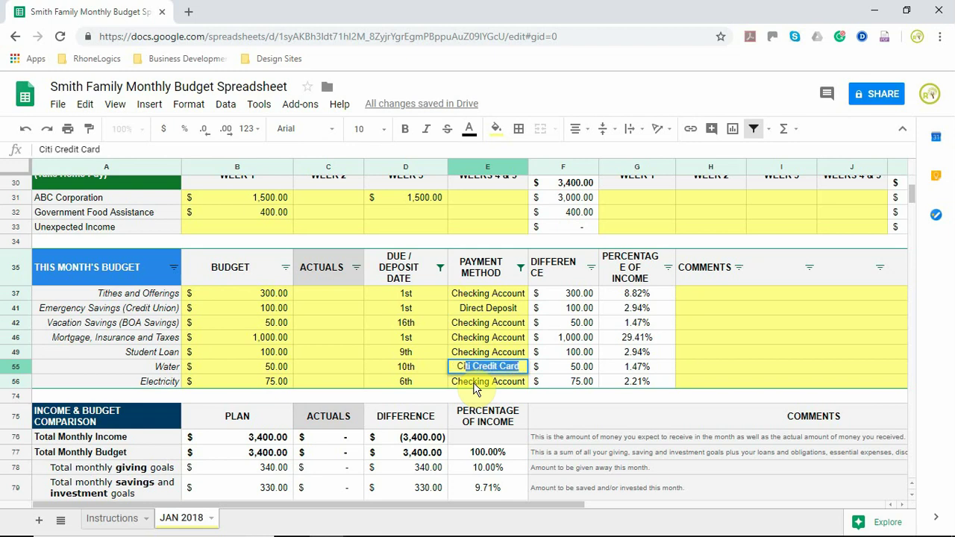
key("Return")
type("Citi Credit Card")
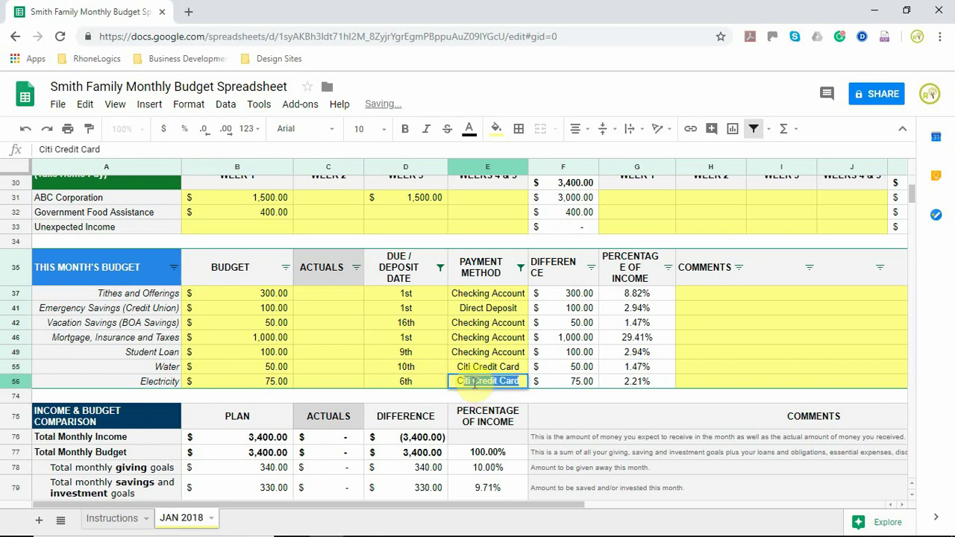
key("Return")
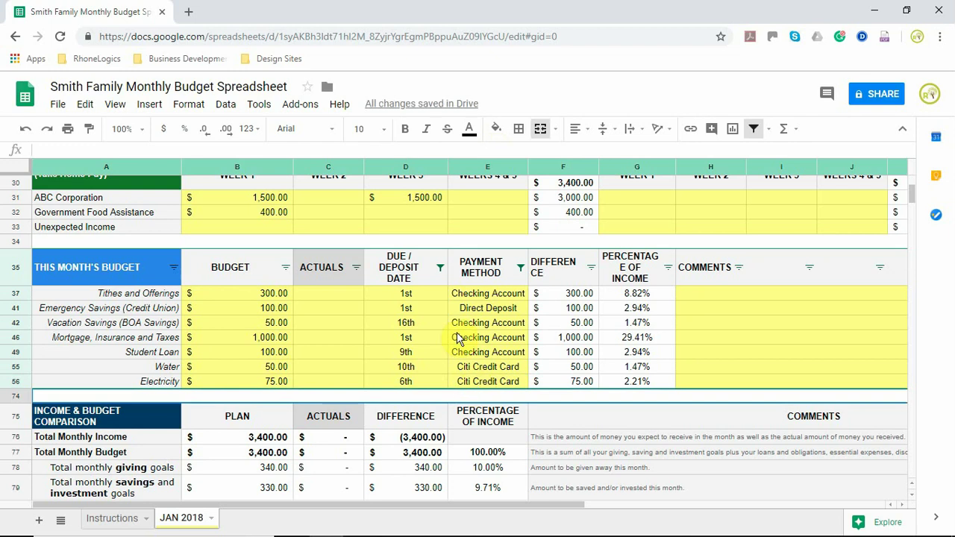
Step: Reapply the Payment Method filter for Checking Account and Direct Deposit so the filtered list reflects the edited items
left_click(520, 267)
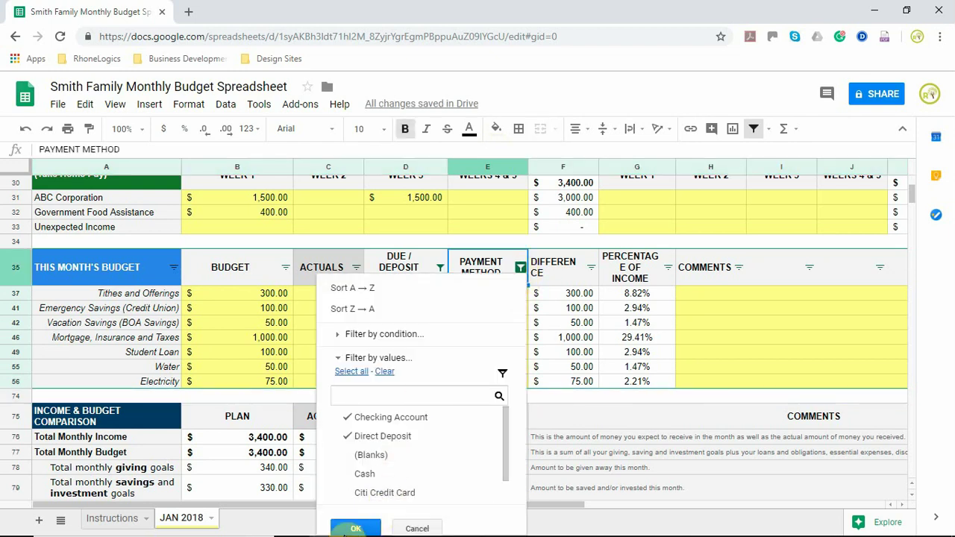
left_click(358, 526)
left_click(331, 320)
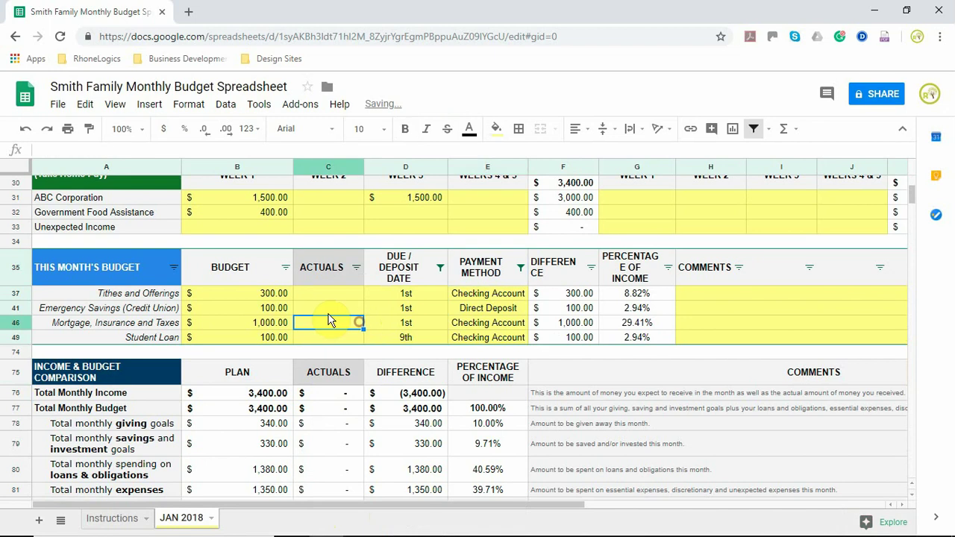
Step: Check the sum of the Tithes and Offerings, Mortgage and Student Loan budget amounts, leaving out Emergency Savings
left_click(274, 296)
left_click(274, 326, "ctrl")
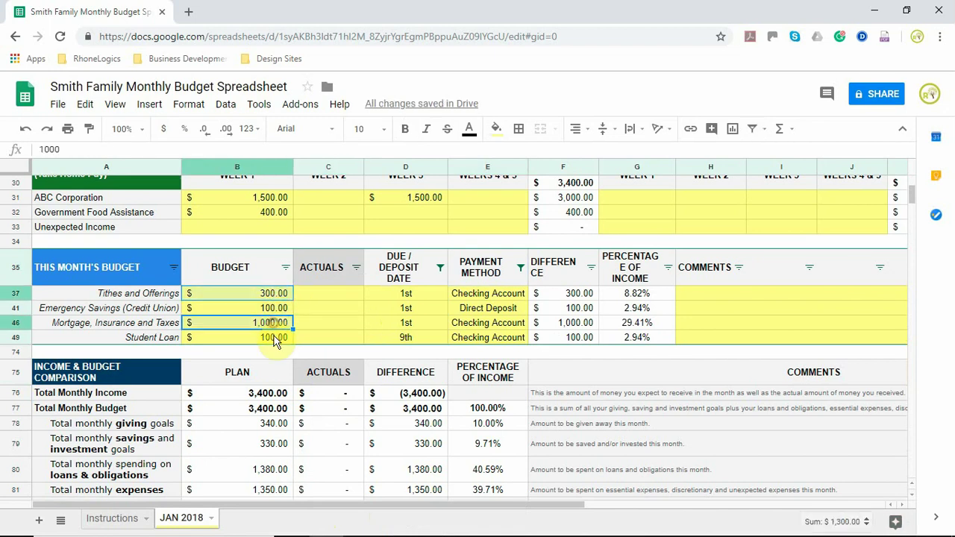
left_click(274, 338, "ctrl")
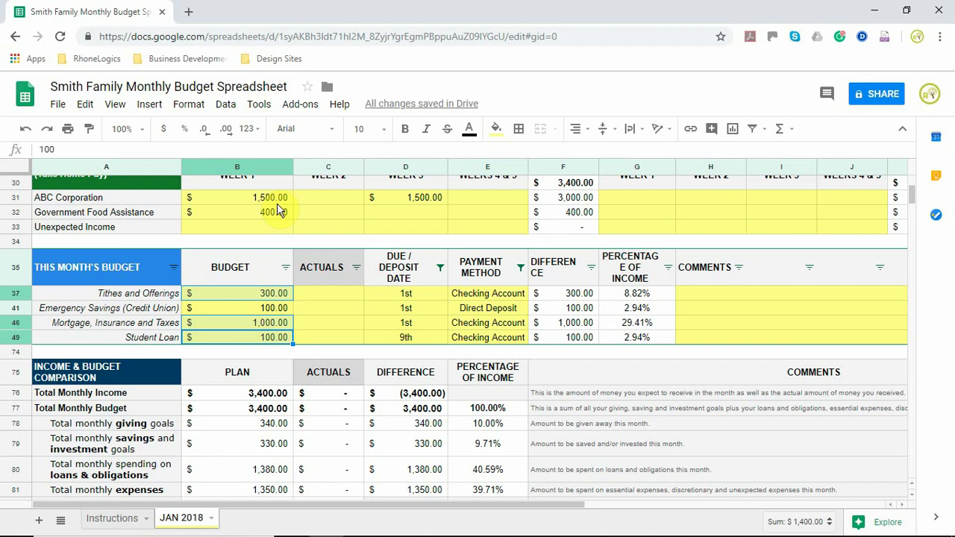
left_click(269, 307)
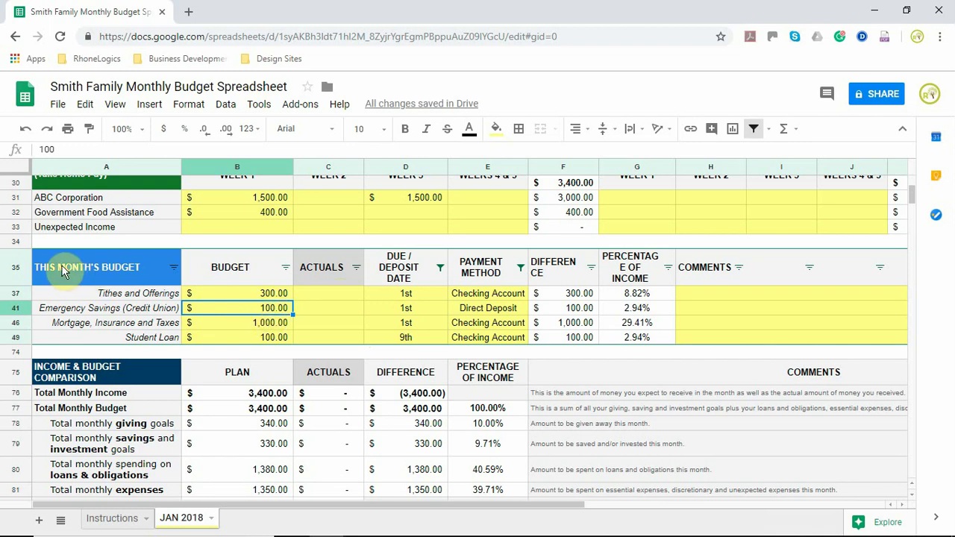
Step: Turn off the filter on the This Month's Budget header row, row 35
left_click(16, 263)
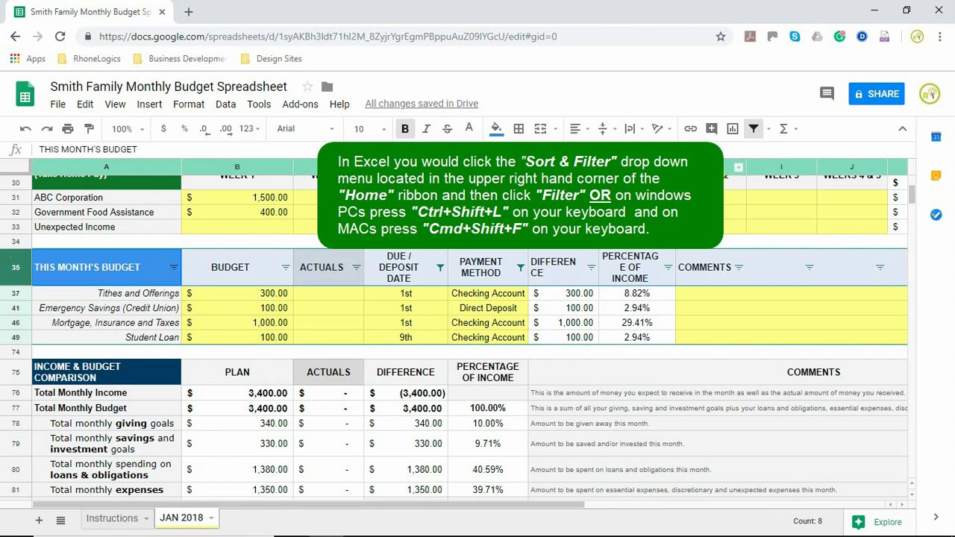
left_click(749, 132)
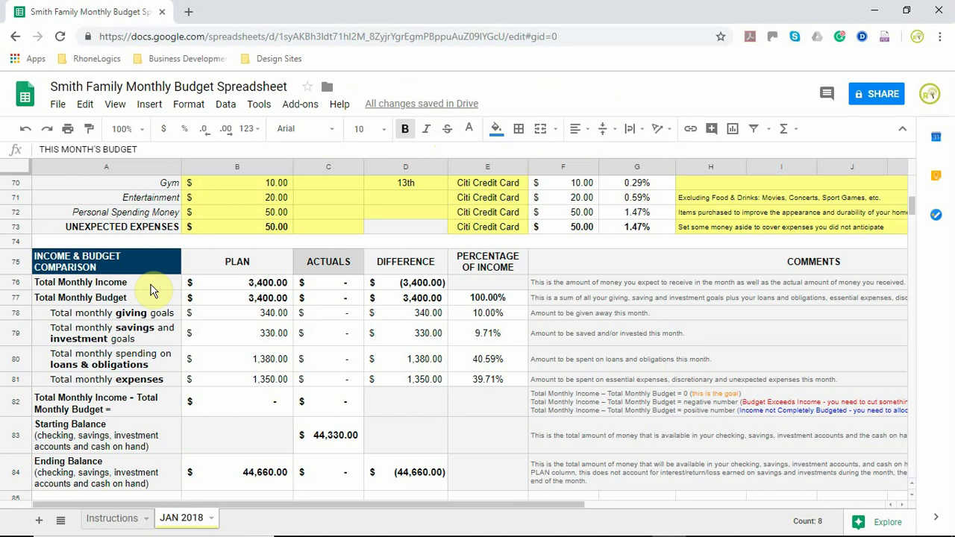
Step: Inspect the planned Total Monthly Income formula in B76 and trace it to the expected income total in F30
left_click(142, 285)
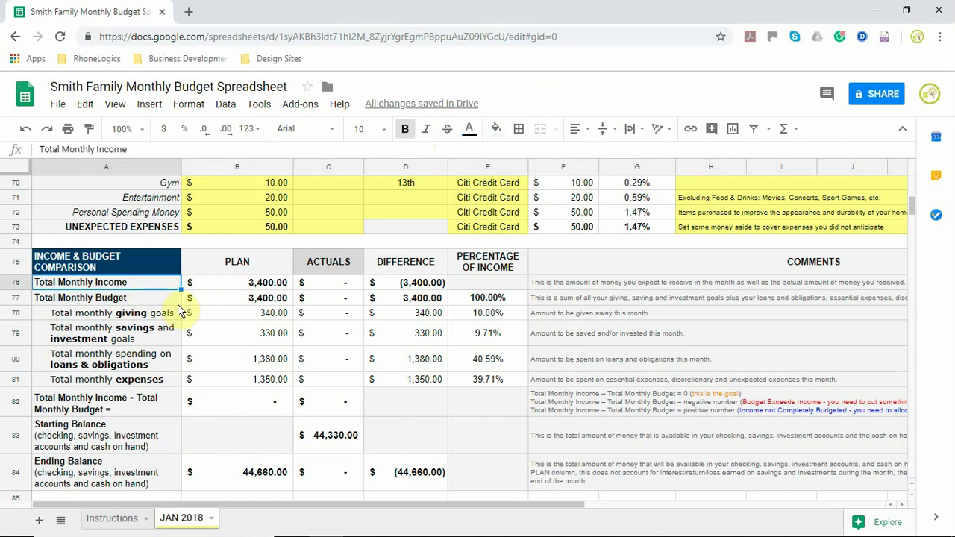
left_click(260, 288)
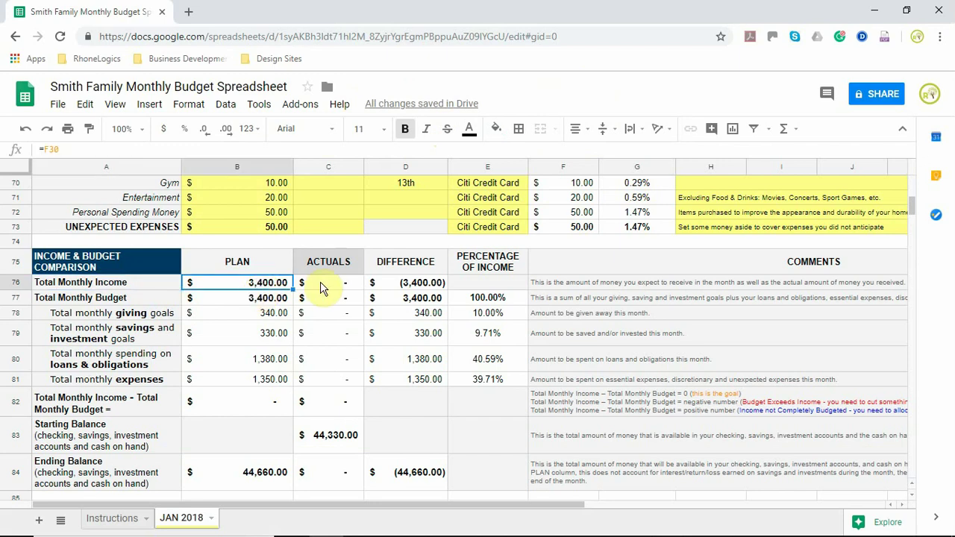
double_click(259, 288)
scroll(283, 297, "up", 3)
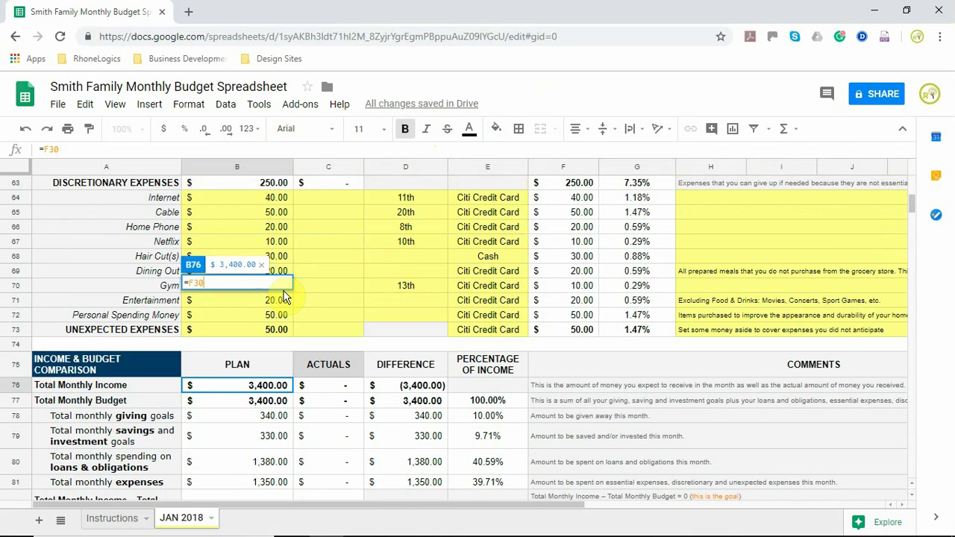
scroll(306, 311, "up", 15)
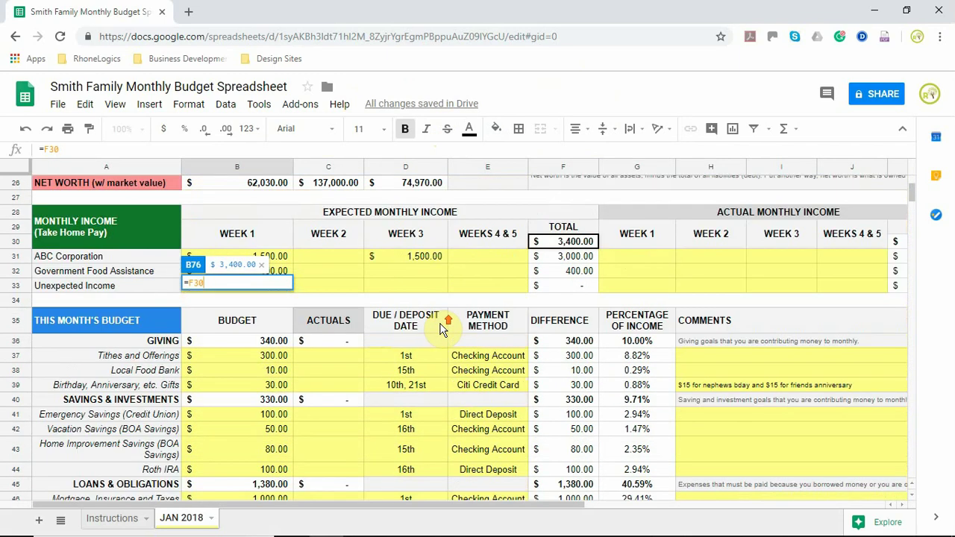
scroll(443, 329, "up", 2)
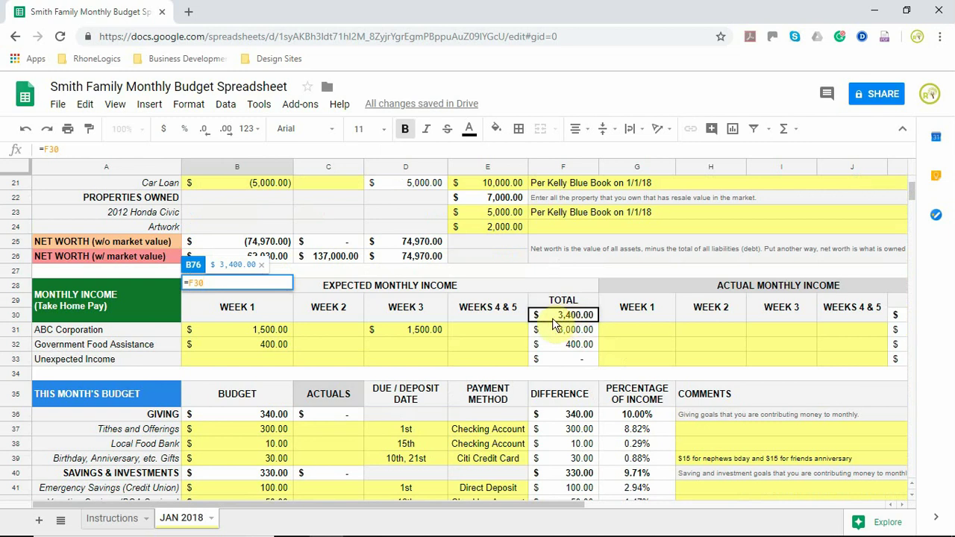
scroll(555, 324, "down", 20)
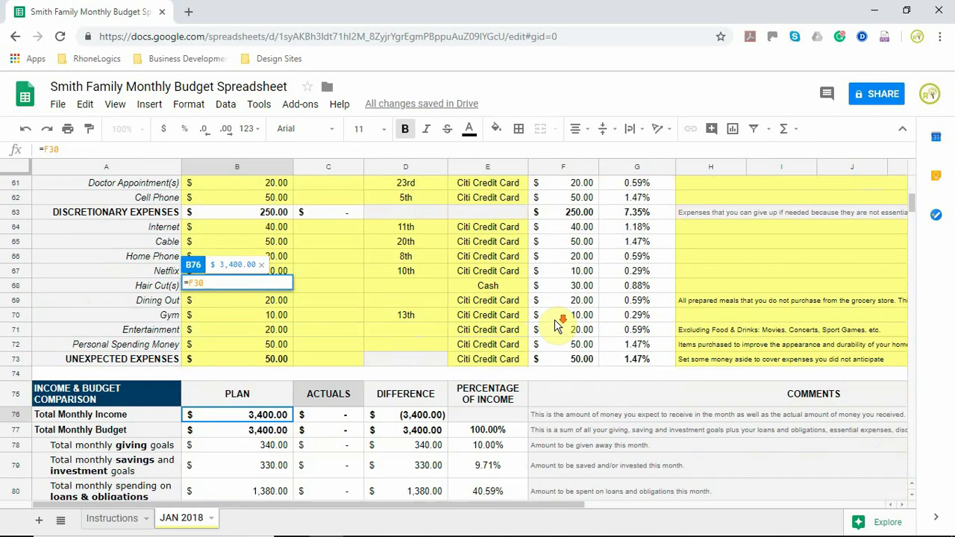
key("Escape")
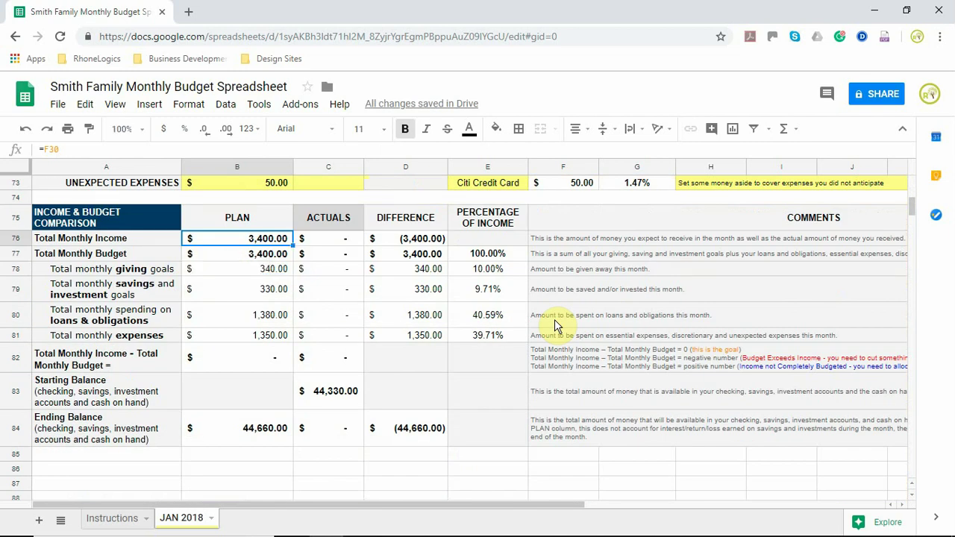
Step: Review the Total Monthly Budget breakdown and the planned giving, savings and investment, and loans and obligations formulas
left_click_drag(149, 256, 158, 339)
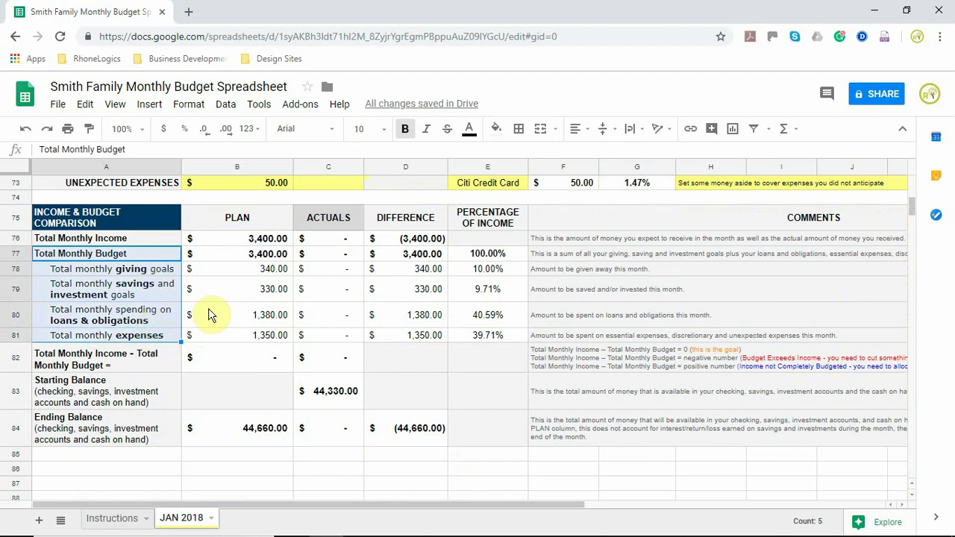
left_click(258, 270)
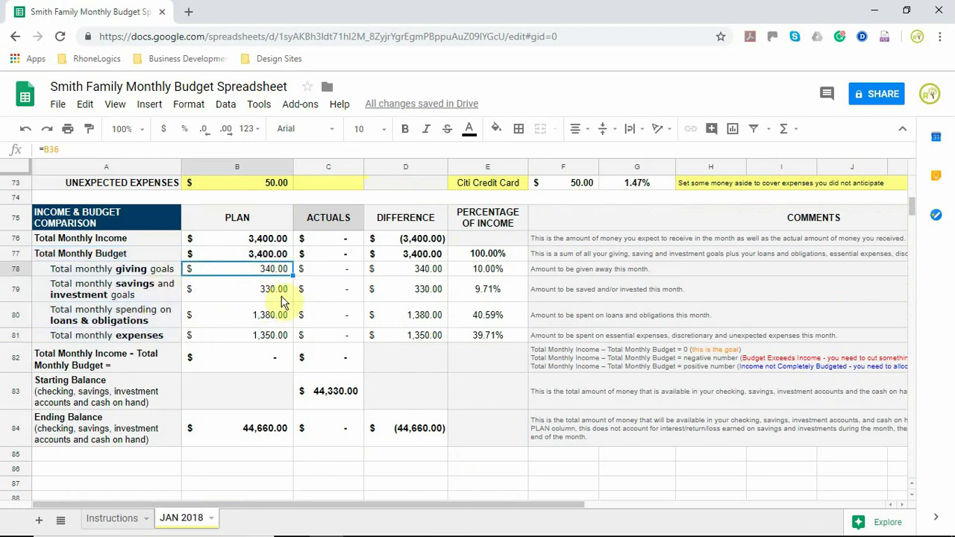
left_click(273, 292)
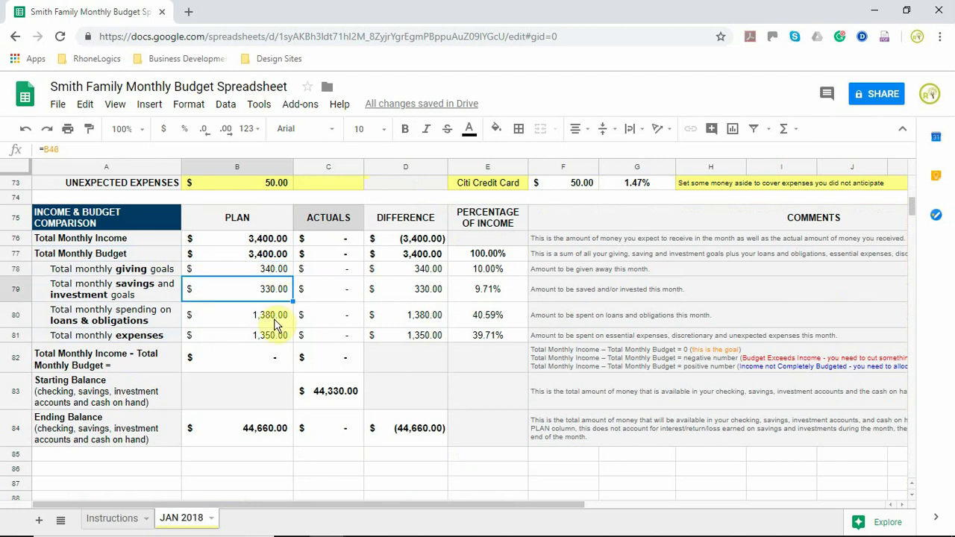
left_click(275, 319)
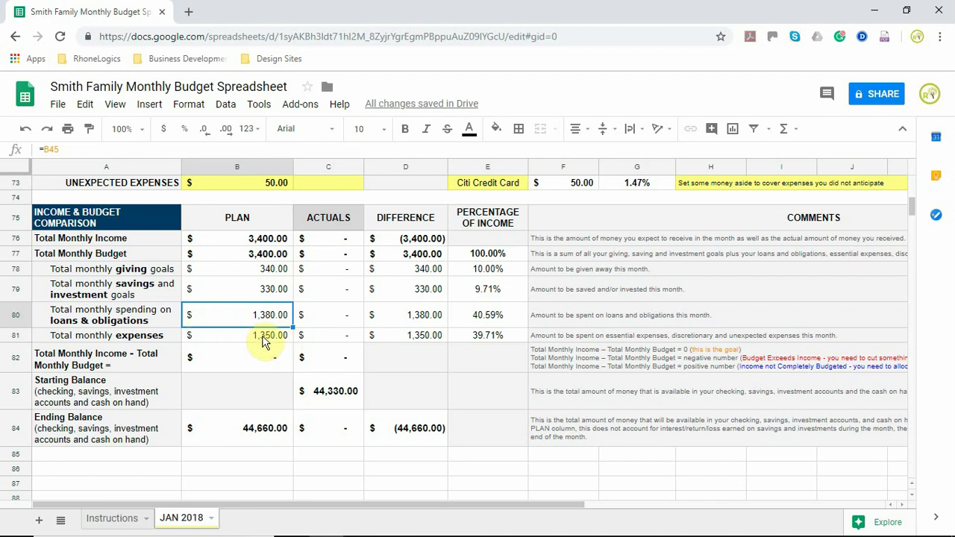
Step: Inspect the planned total monthly expenses formula in B81 and trace it to the unexpected, discretionary and essential expense totals
left_click(268, 337)
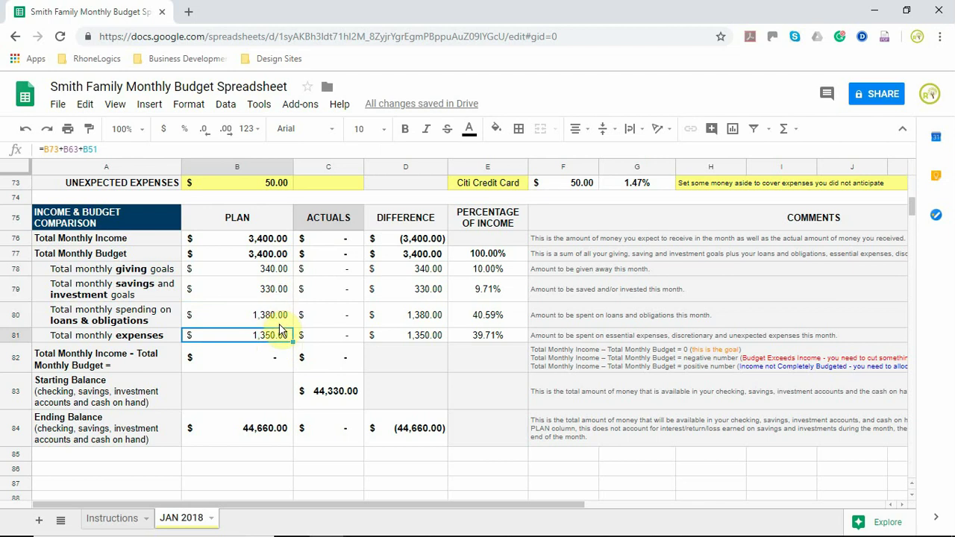
double_click(268, 338)
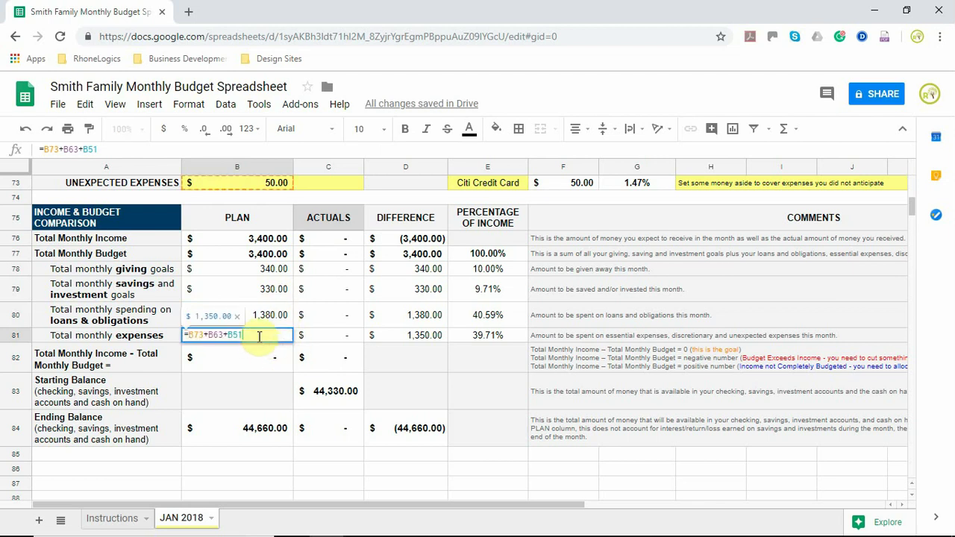
scroll(269, 312, "up", 2)
scroll(268, 312, "up", 10)
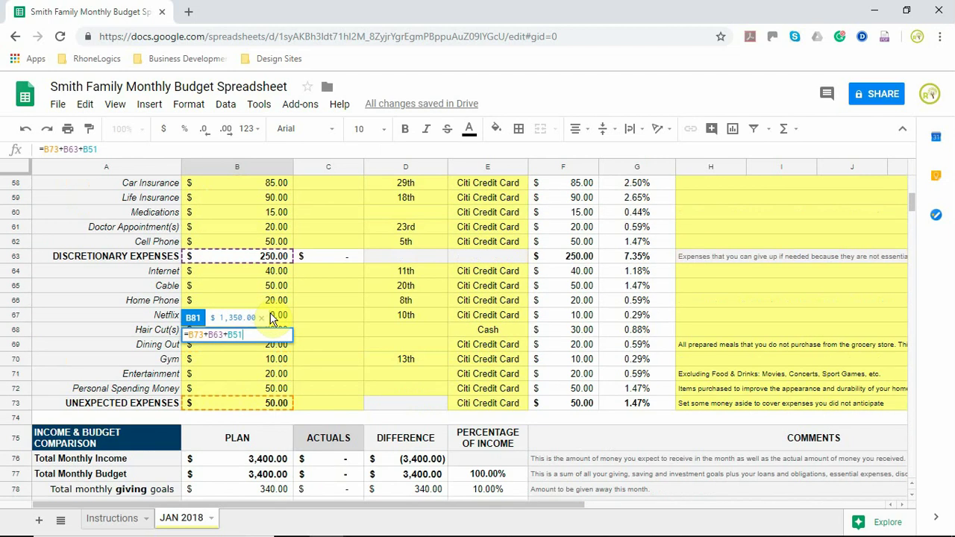
scroll(274, 381, "up", 2)
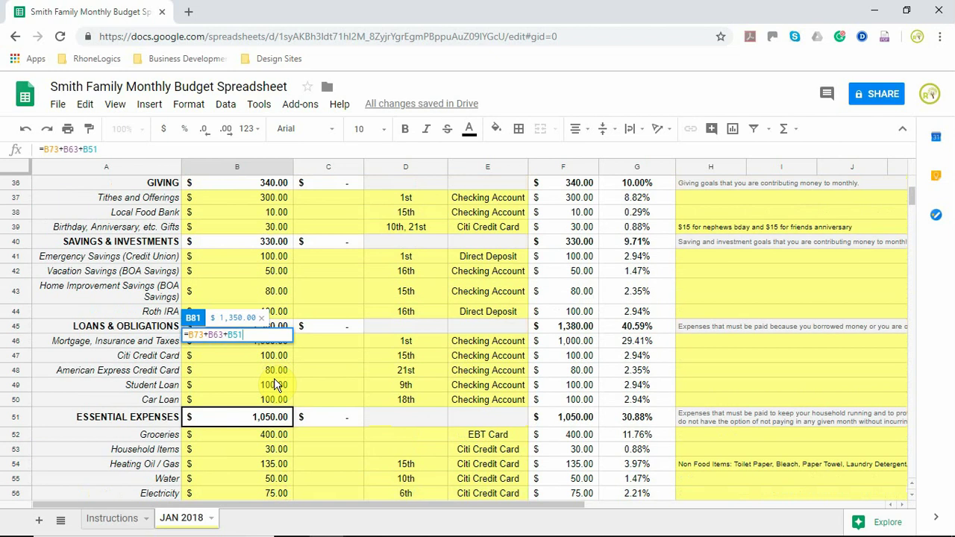
key("Escape")
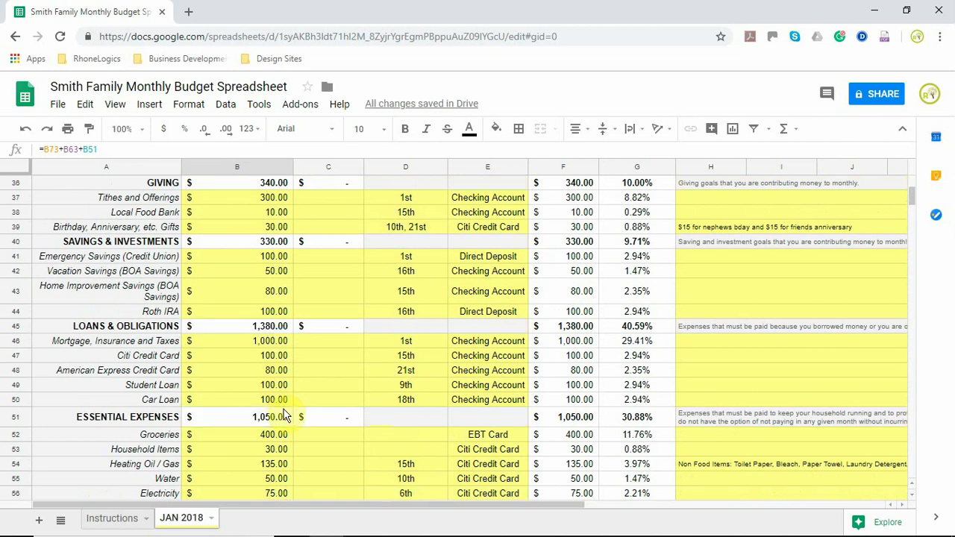
scroll(284, 416, "down", 11)
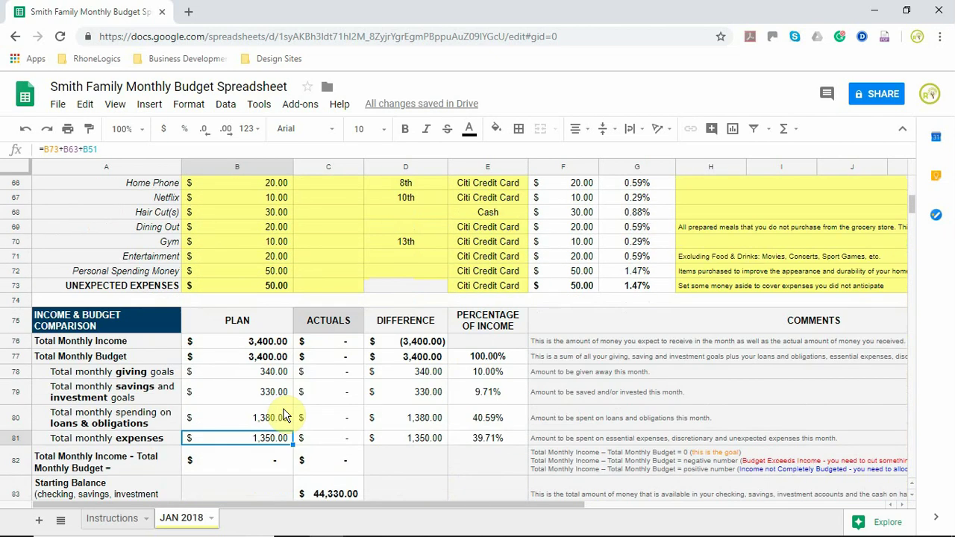
scroll(285, 415, "down", 1)
Step: Inspect the planned income-minus-budget formula in B82 and trace it to Total Monthly Income in B76 and Total Monthly Budget in B77
left_click(149, 436)
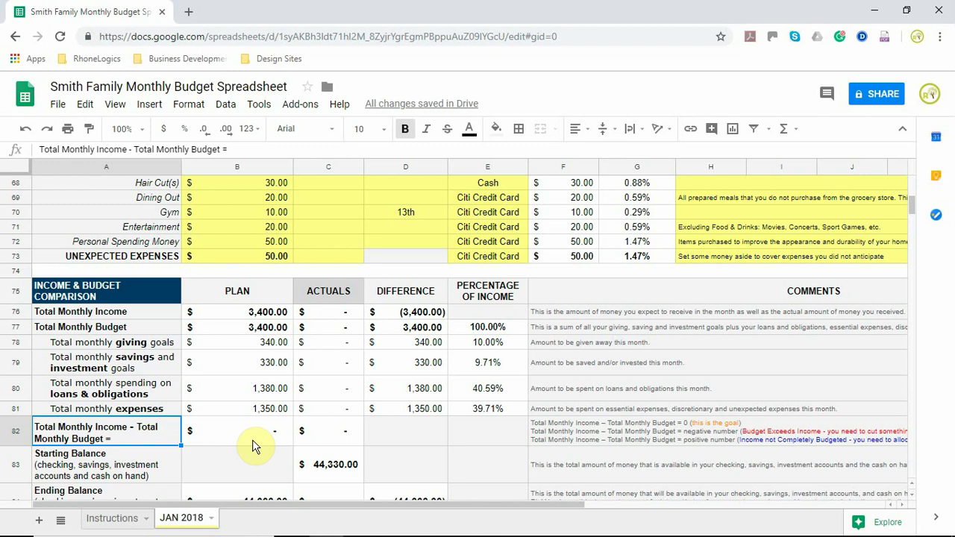
left_click(272, 439)
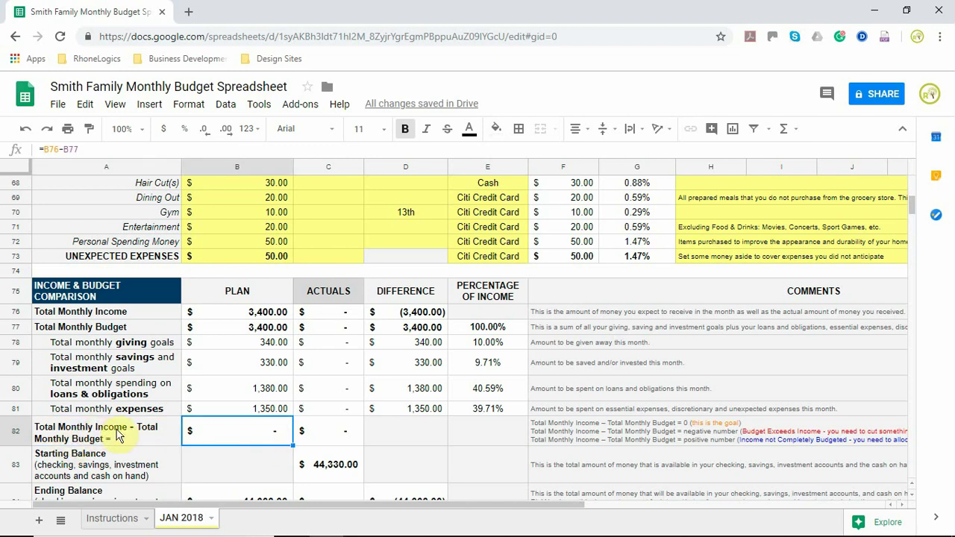
left_click(254, 316)
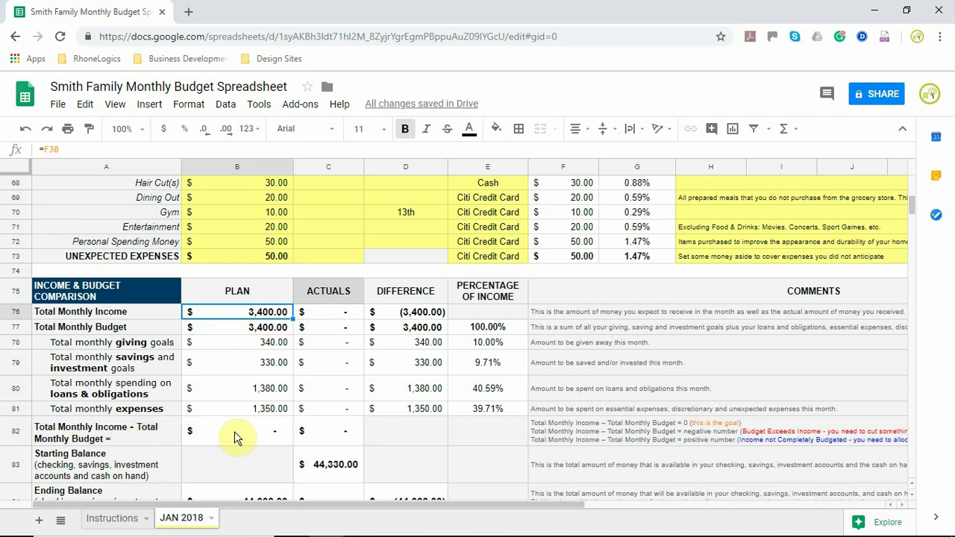
left_click(262, 329)
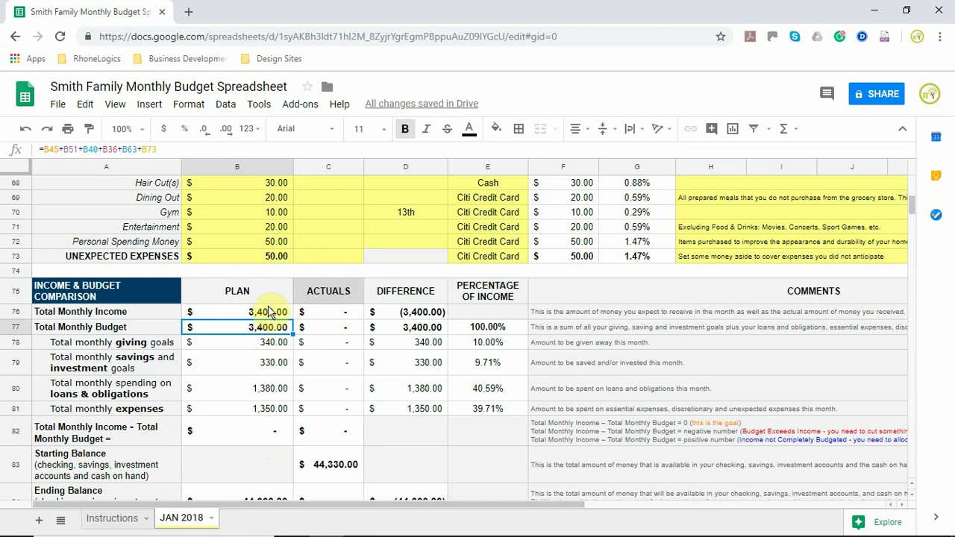
left_click(238, 440)
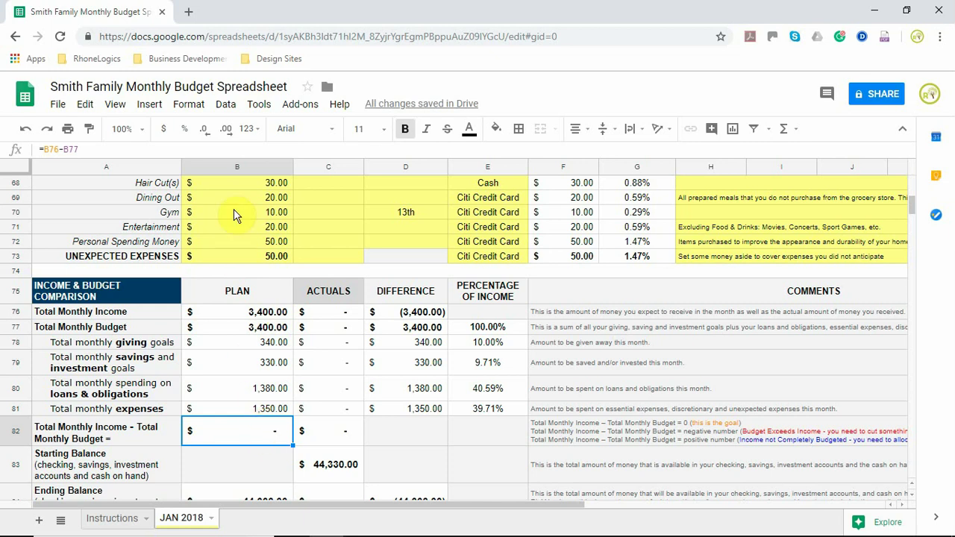
Step: Set the planned Entertainment amount in B71 to 40 and check its effect on the planned income, budget and difference in B82
scroll(257, 232, "up", 1)
left_click(267, 257)
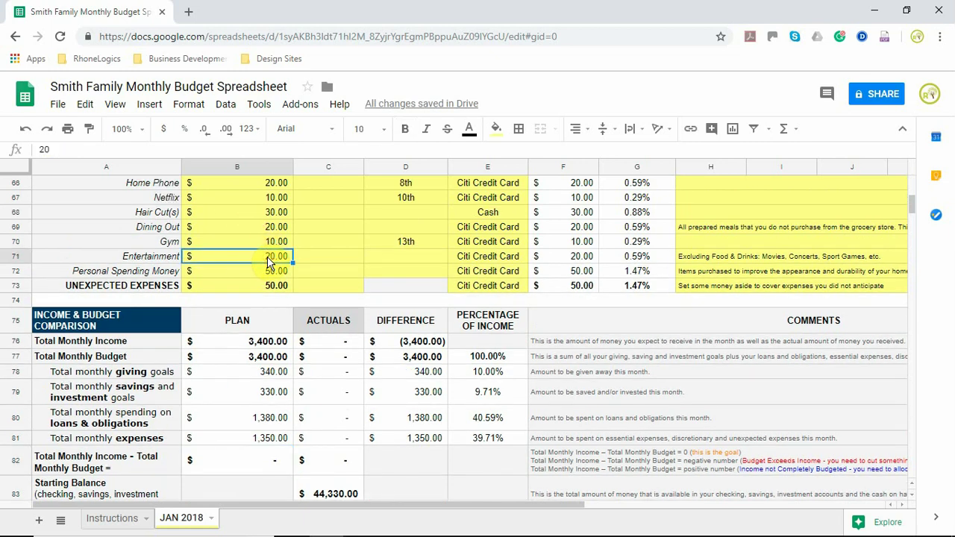
type("40")
left_click(328, 270)
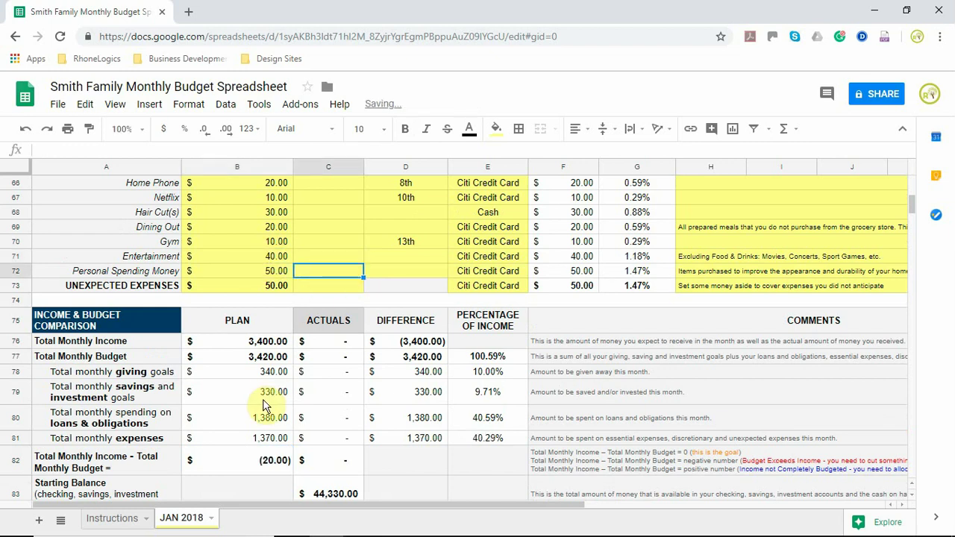
left_click(264, 346)
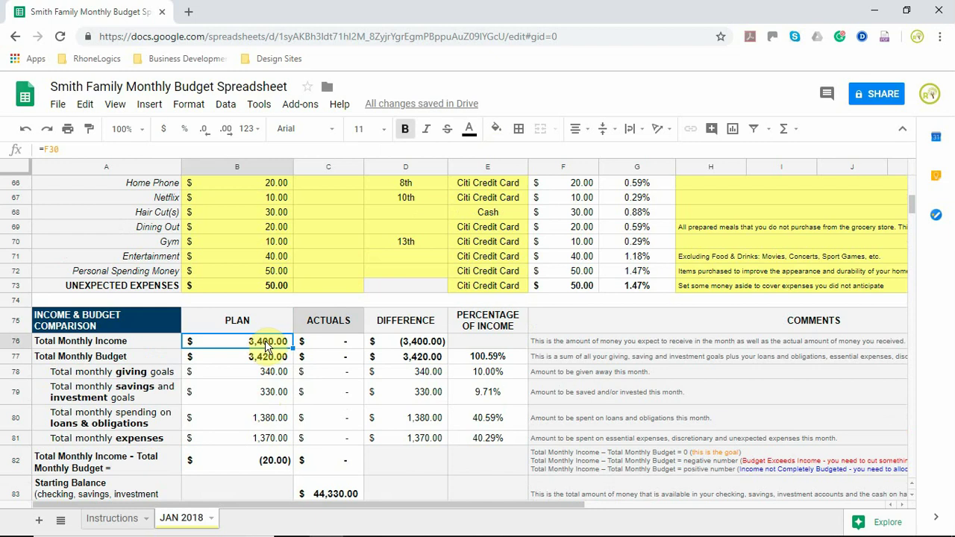
left_click(266, 361)
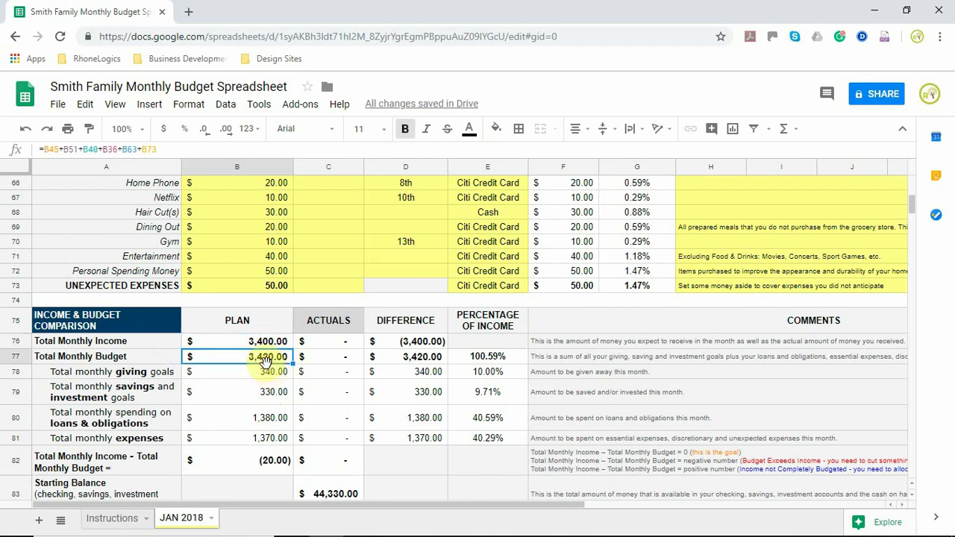
left_click(276, 467)
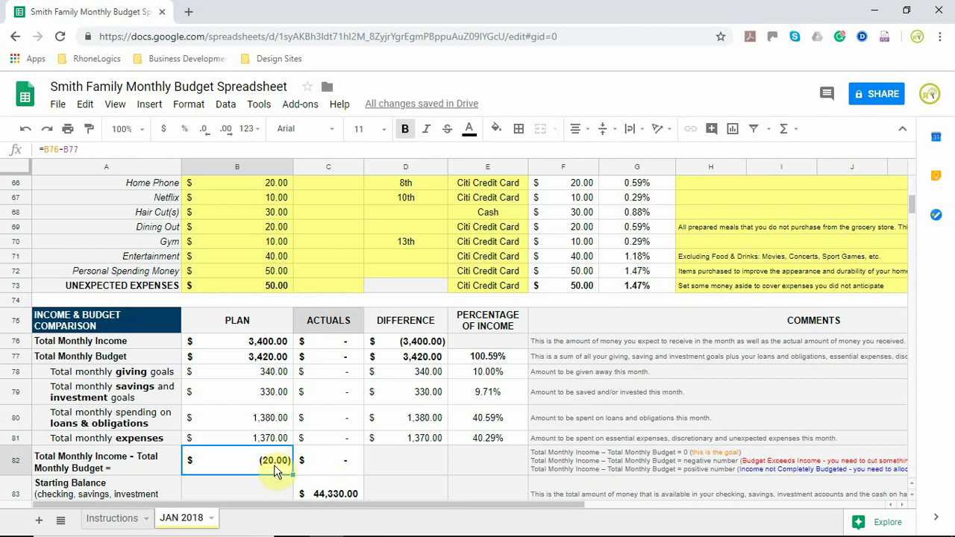
Step: Set the planned Entertainment amount in B71 back to 20
left_click(275, 226)
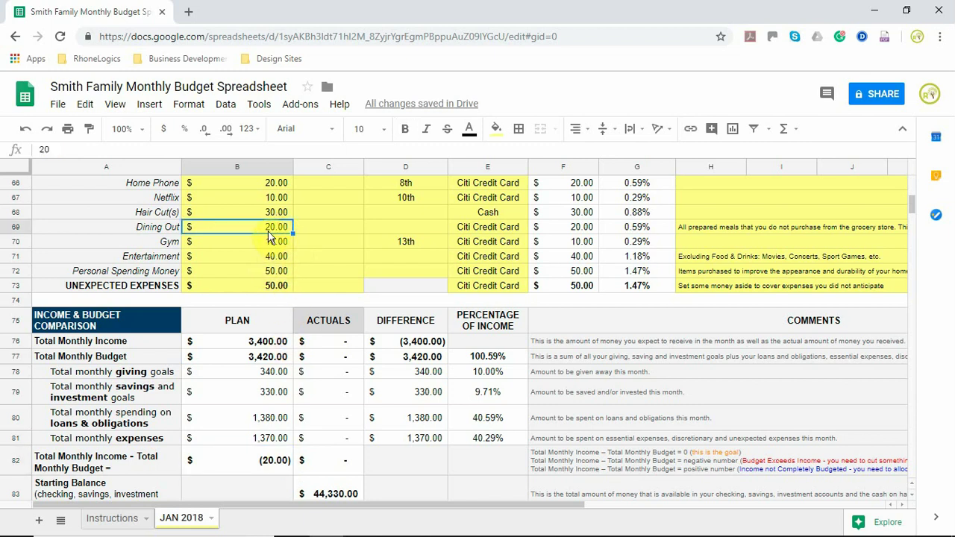
left_click(274, 257)
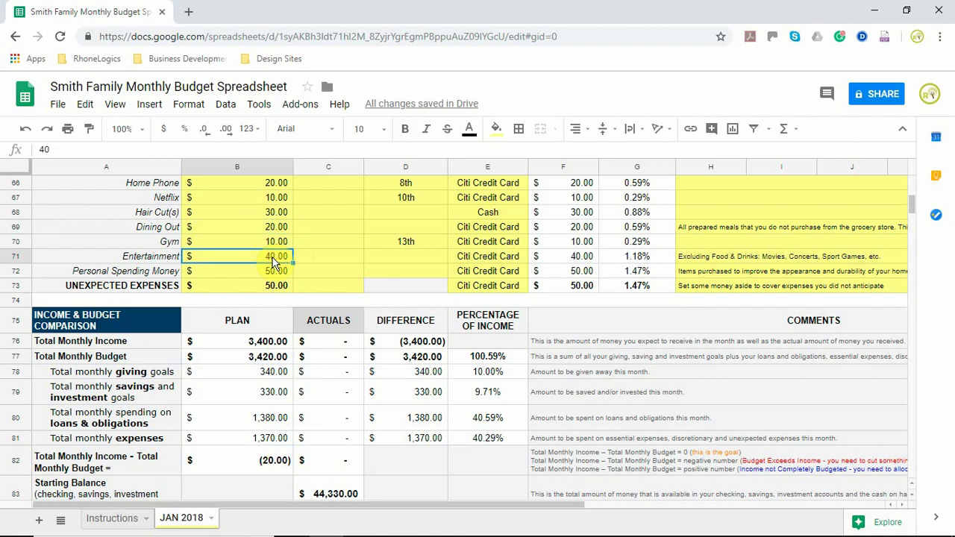
type("20")
left_click(342, 237)
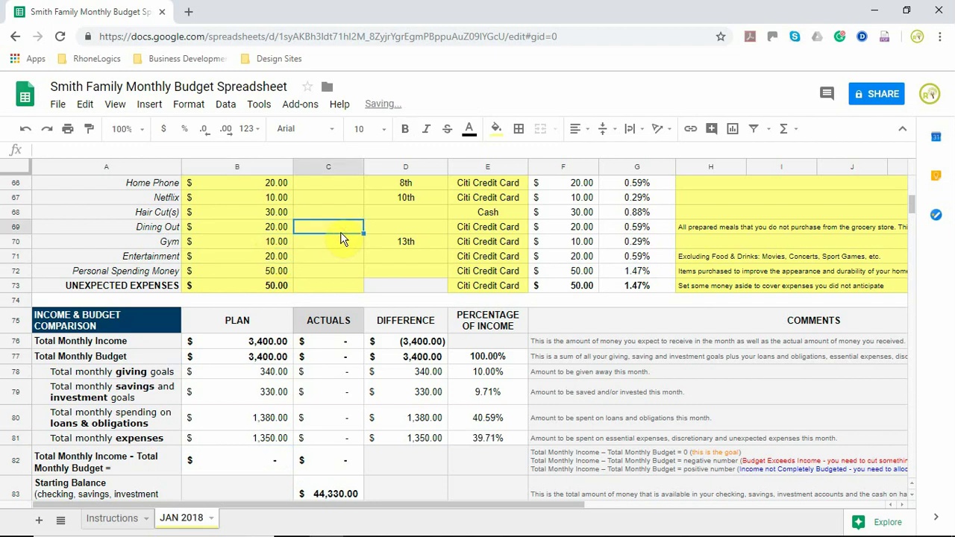
Step: Set the planned Entertainment amount in B71 to 0 and compare the planned income and budget with the difference in B82
left_click(274, 257)
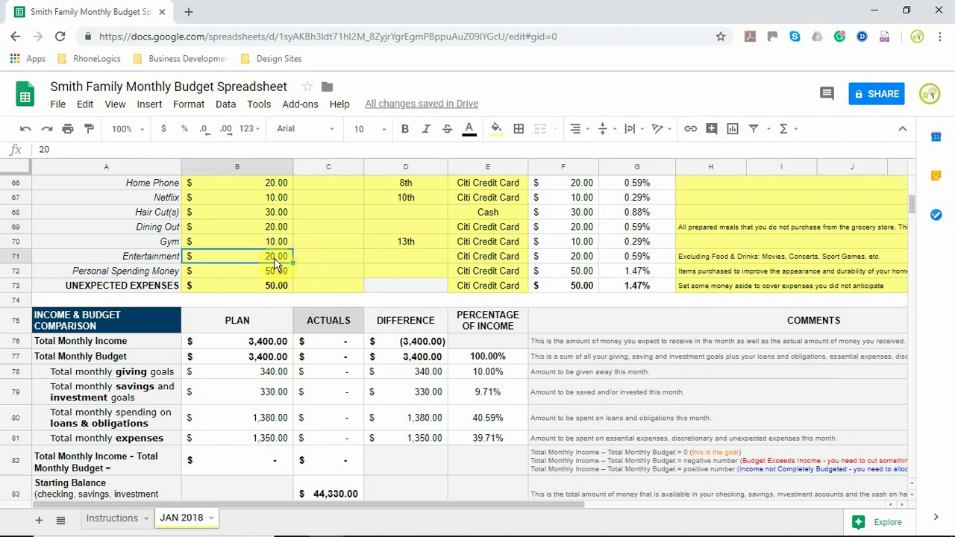
type("0")
left_click(252, 459)
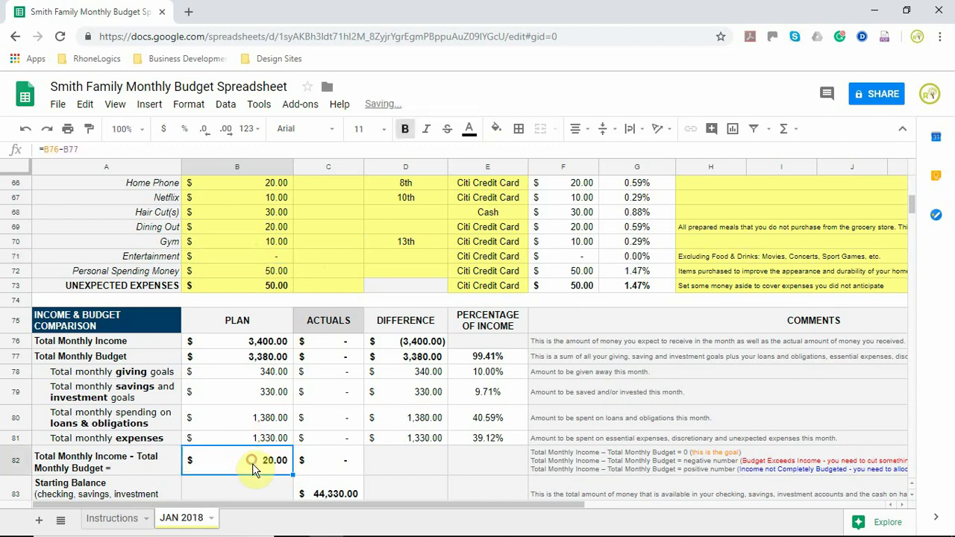
left_click(277, 344)
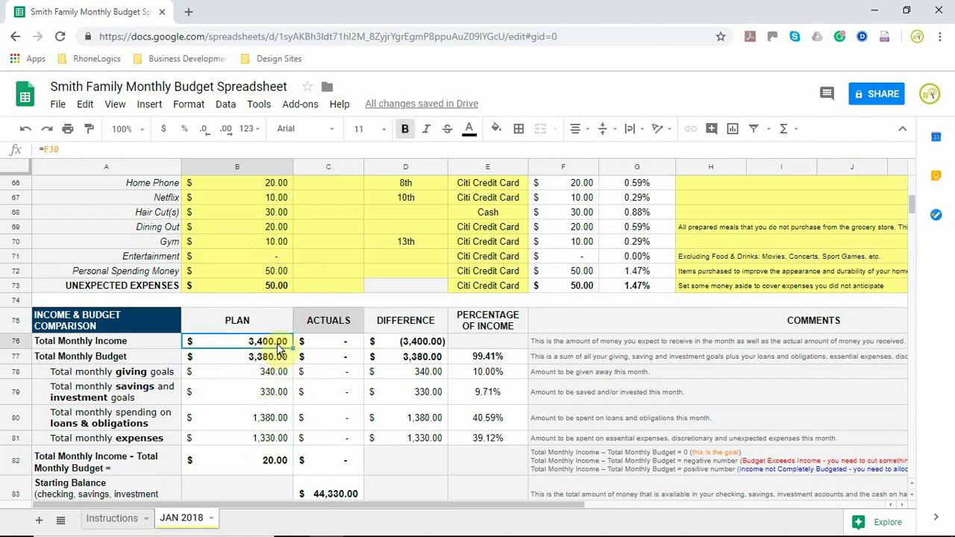
left_click(260, 361)
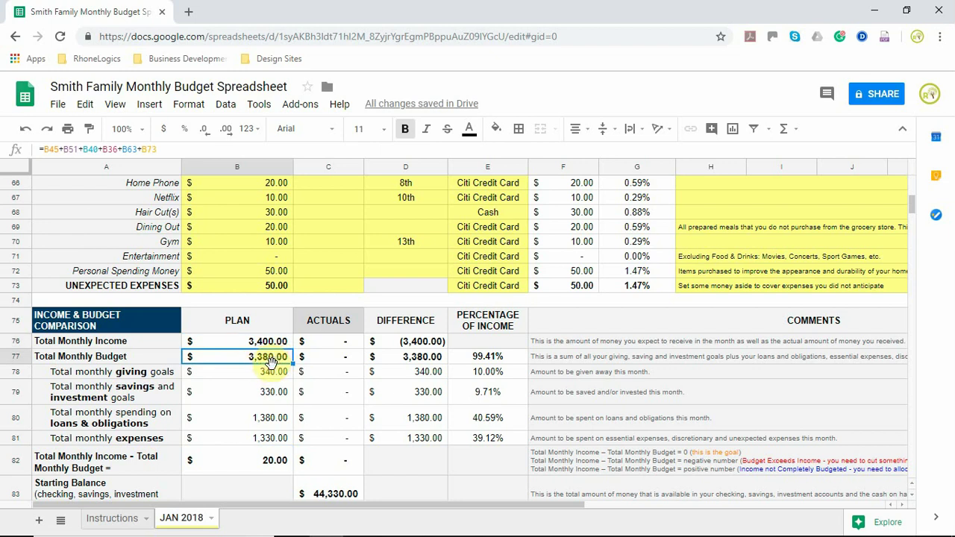
left_click(276, 468)
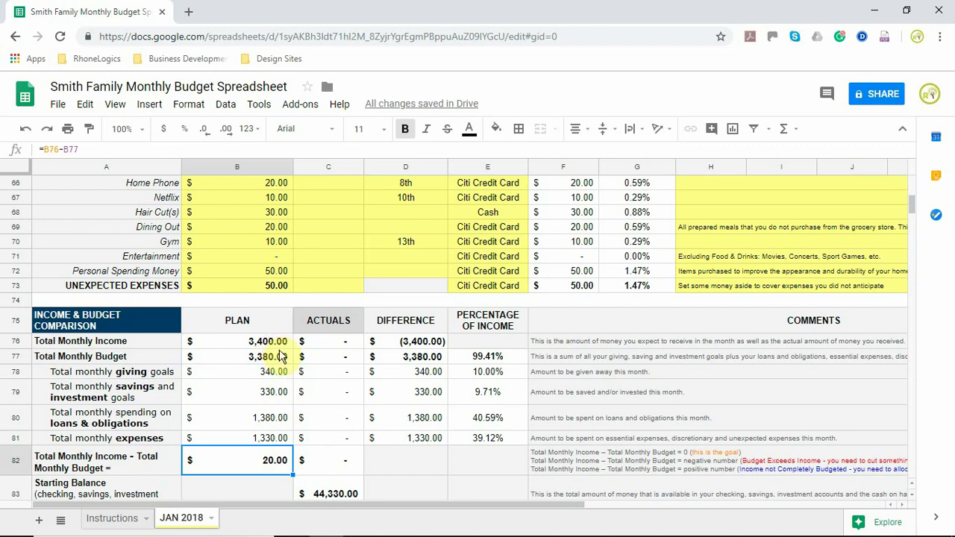
Step: Restore the planned Entertainment amount in B71 to 20 so the budget balances against income
left_click(273, 245)
left_click(274, 253)
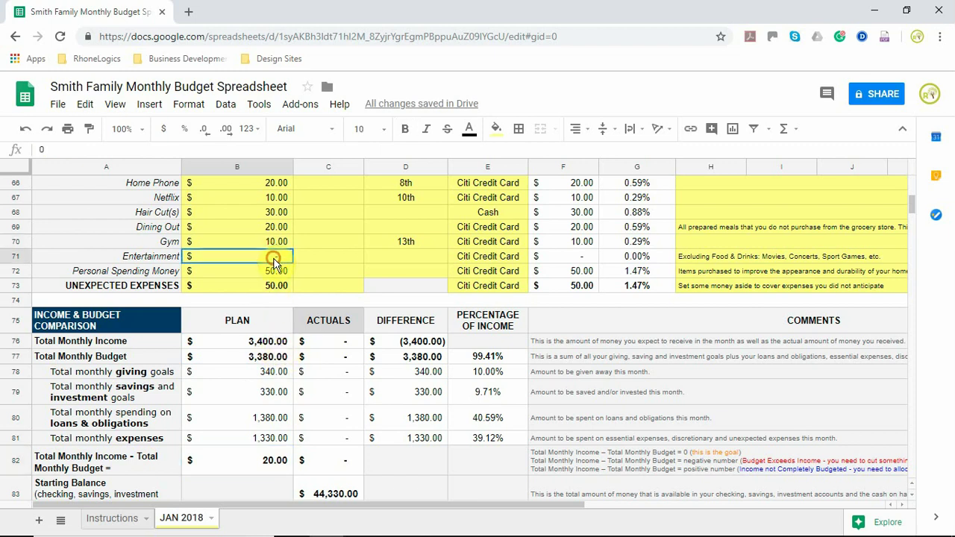
type("20")
key("Return")
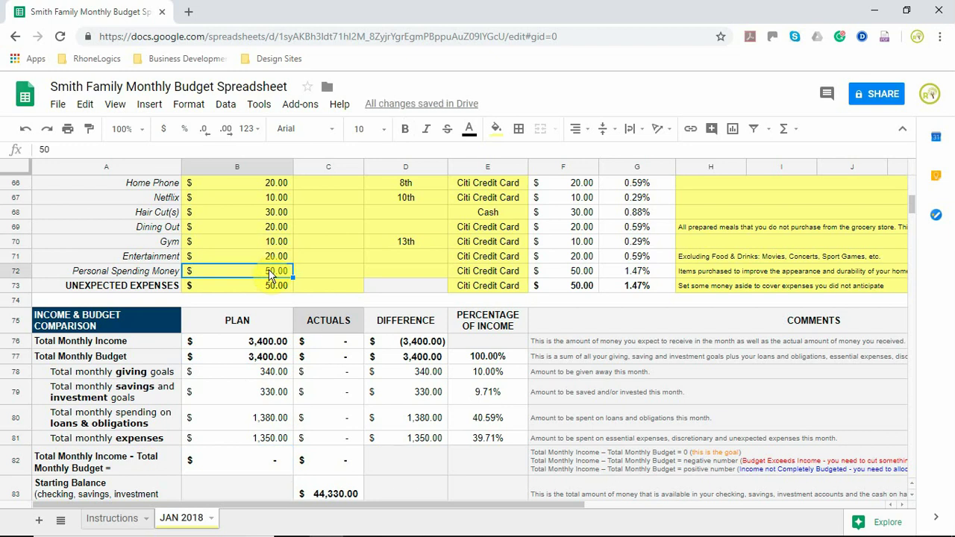
Step: Inspect the Starting Balance formula in C83 and trace it to the checking, savings, investments and cash on hand balances in Account Balances
scroll(262, 298, "down", 5)
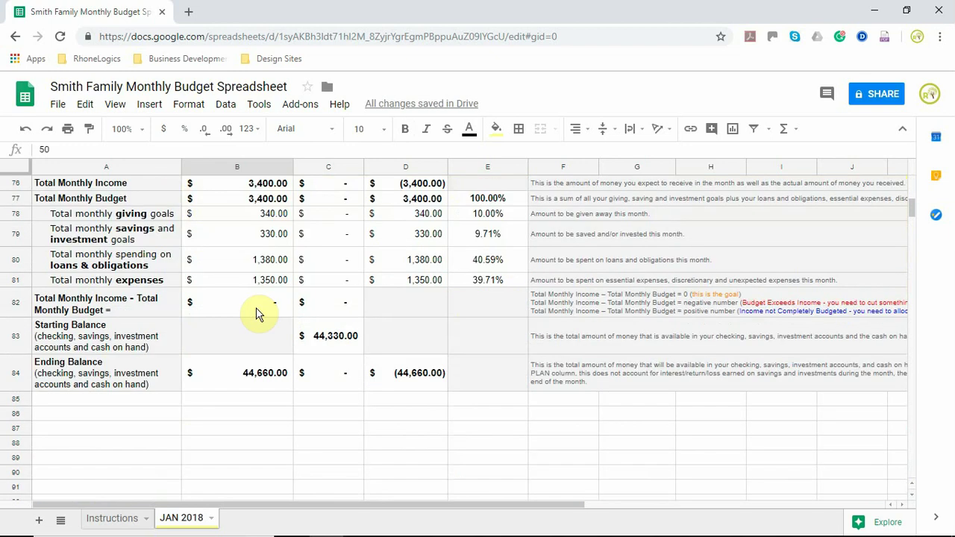
left_click(123, 340)
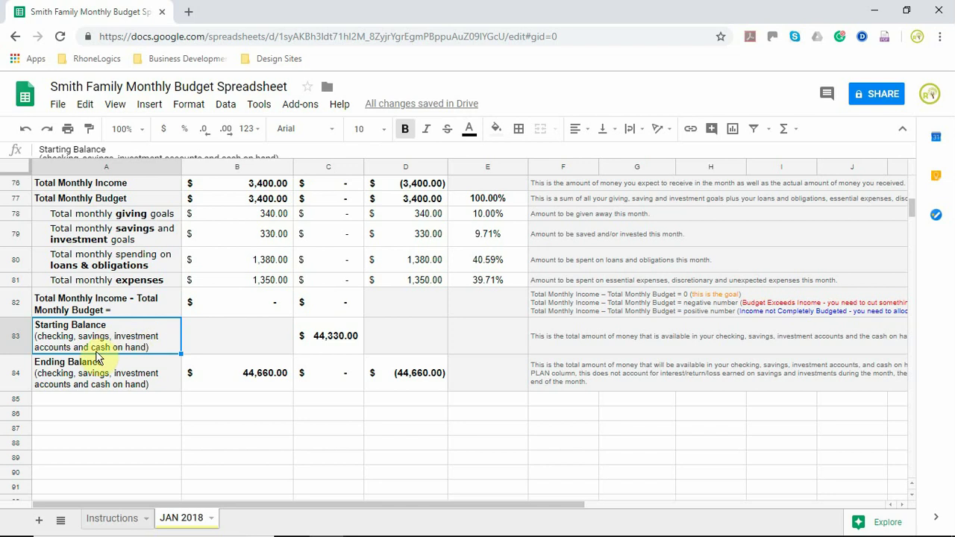
left_click(322, 341)
double_click(323, 340)
scroll(351, 313, "up", 1)
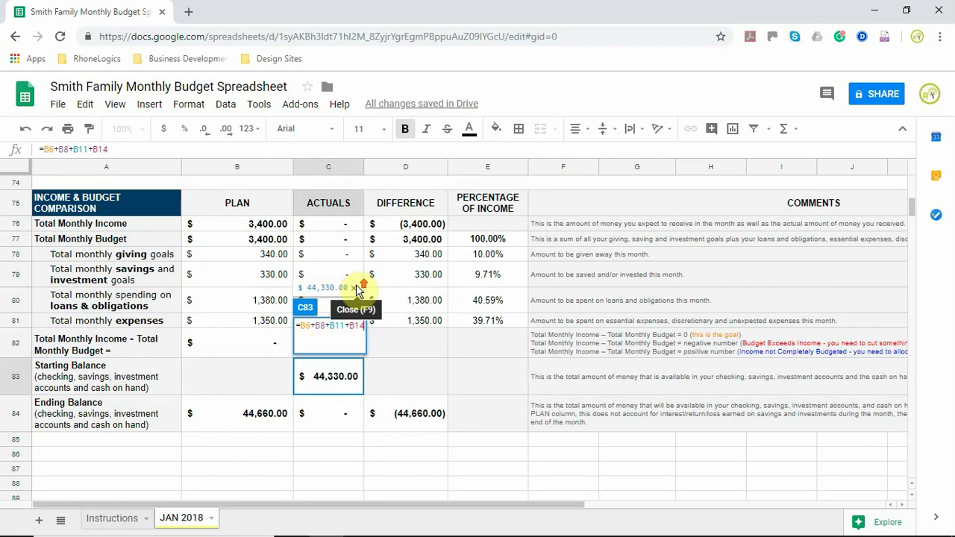
scroll(506, 282, "up", 20)
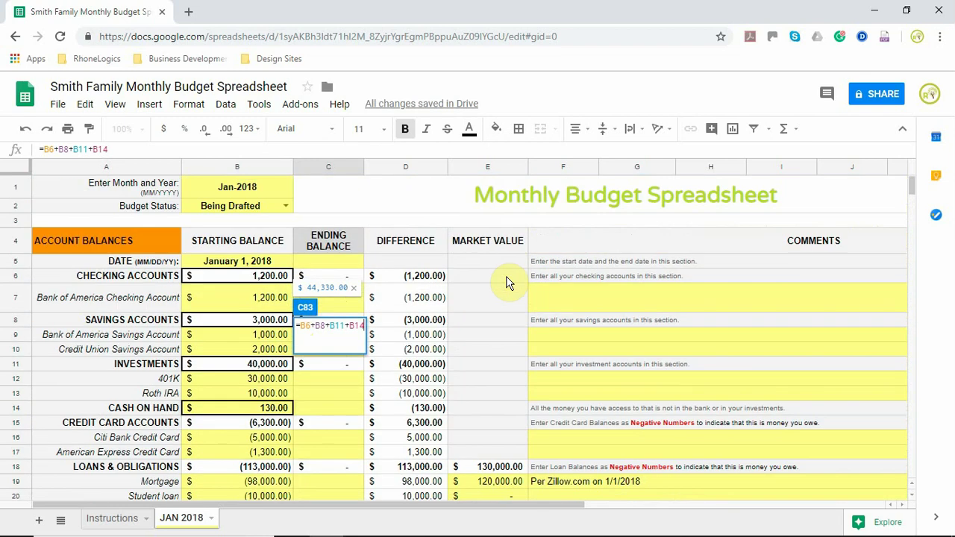
scroll(248, 361, "down", 2)
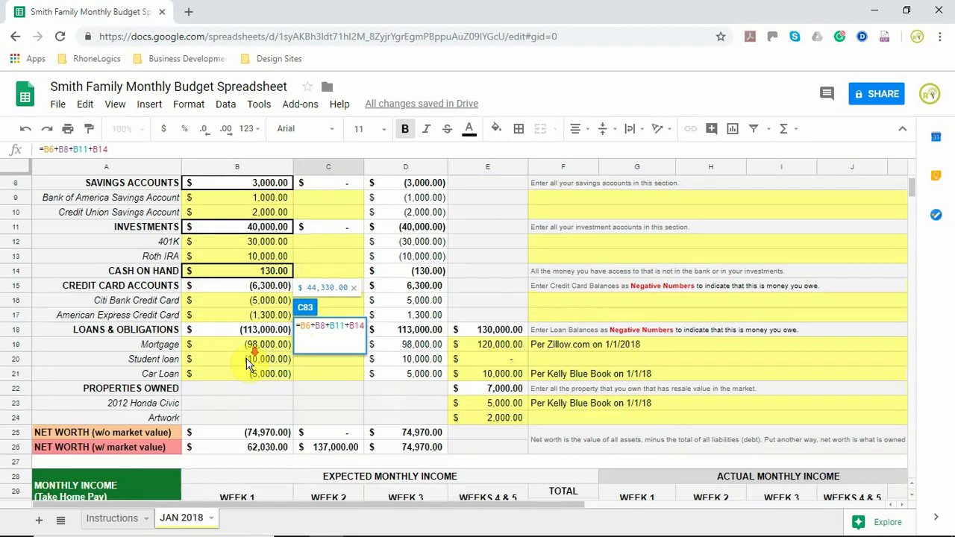
scroll(265, 306, "up", 1)
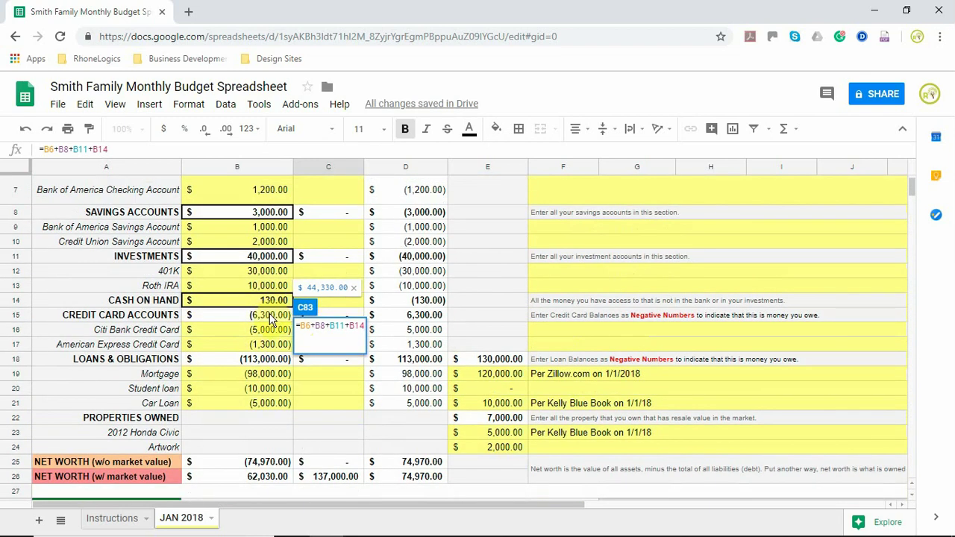
scroll(271, 317, "down", 18)
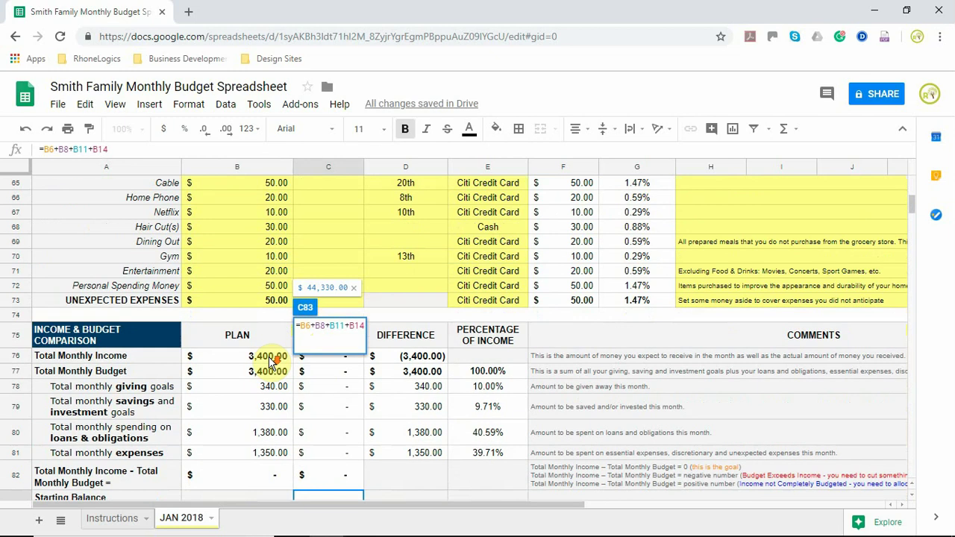
scroll(271, 361, "down", 2)
key("Escape")
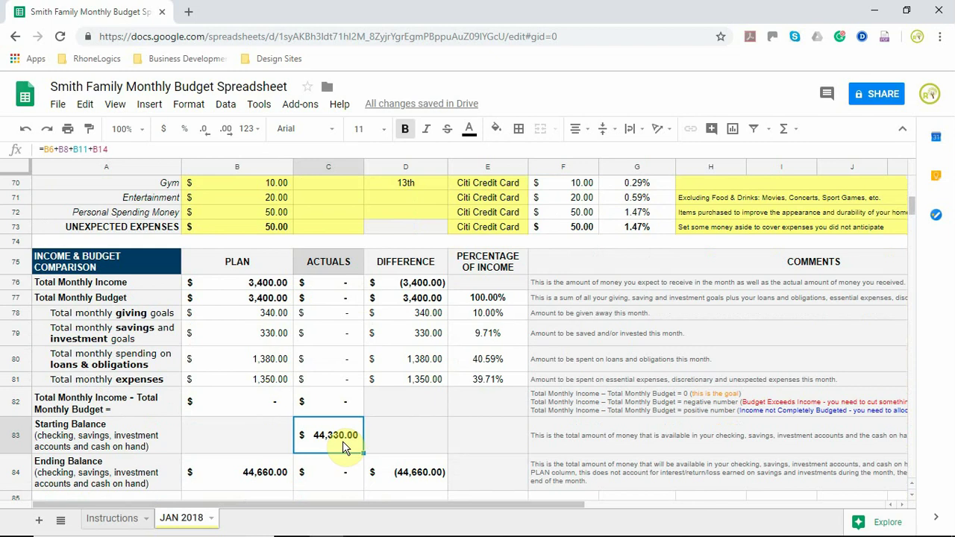
Step: Inspect the planned Ending Balance formula in B84 and the planned savings and investment goals in B79 that feed it
scroll(342, 440, "down", 1)
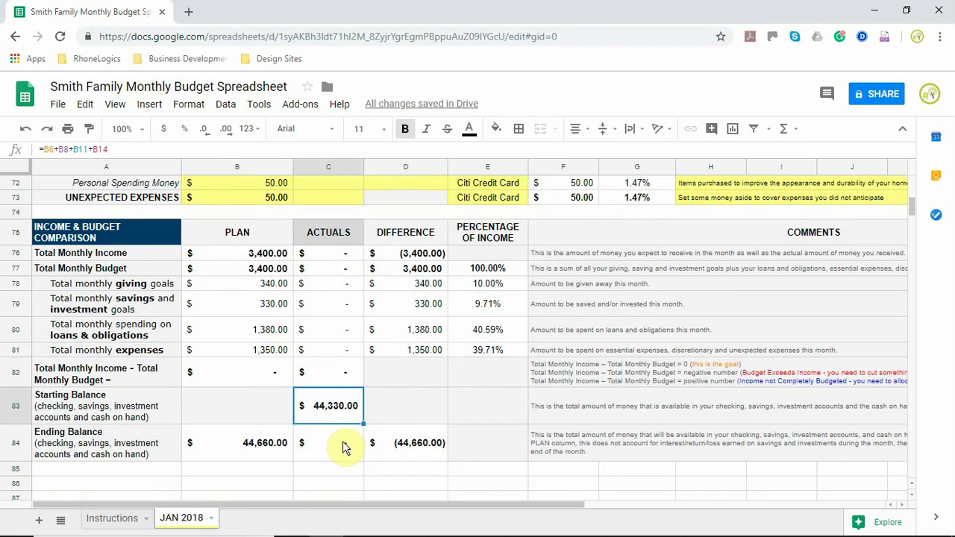
left_click(261, 455)
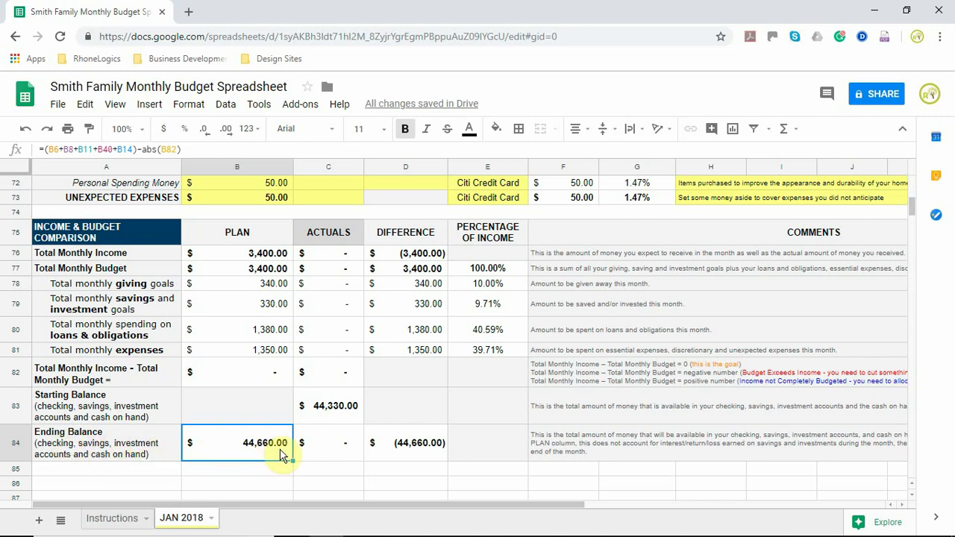
left_click(262, 307)
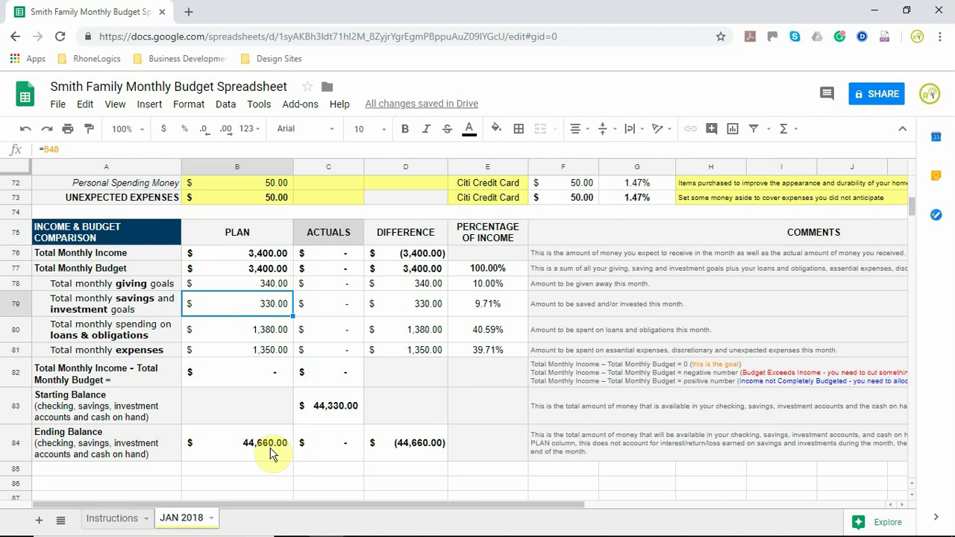
scroll(271, 453, "up", 1)
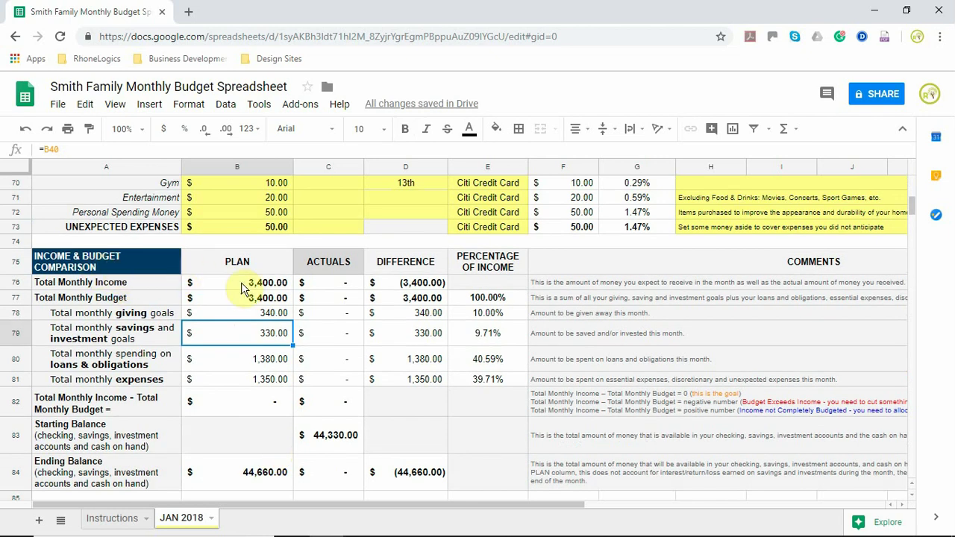
scroll(271, 360, "down", 1)
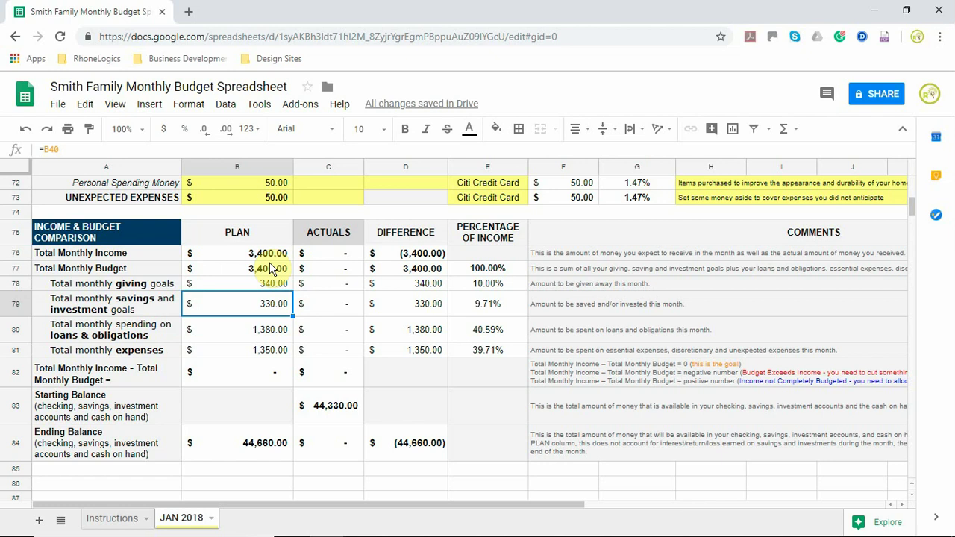
Step: Change the Budget Status in B2 to In Progress
scroll(267, 411, "up", 10)
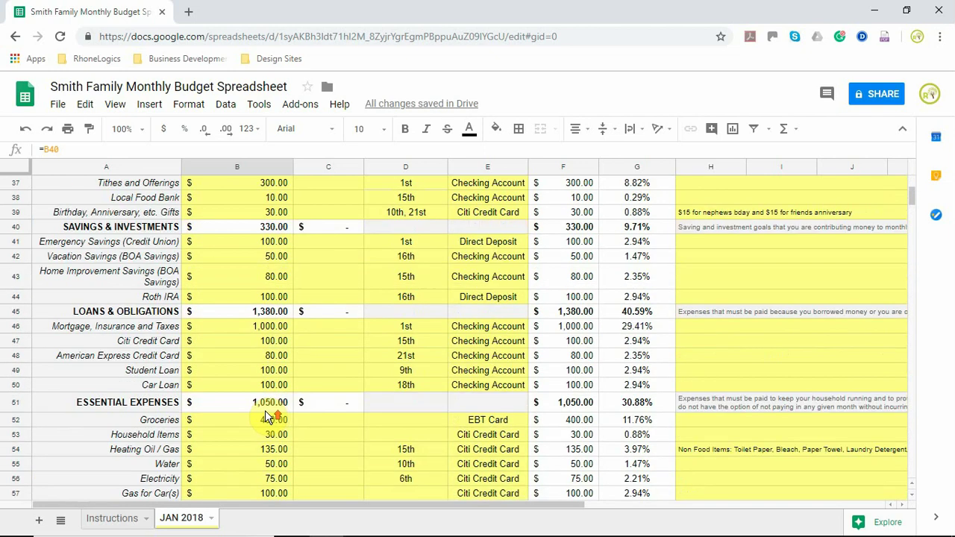
scroll(265, 410, "up", 10)
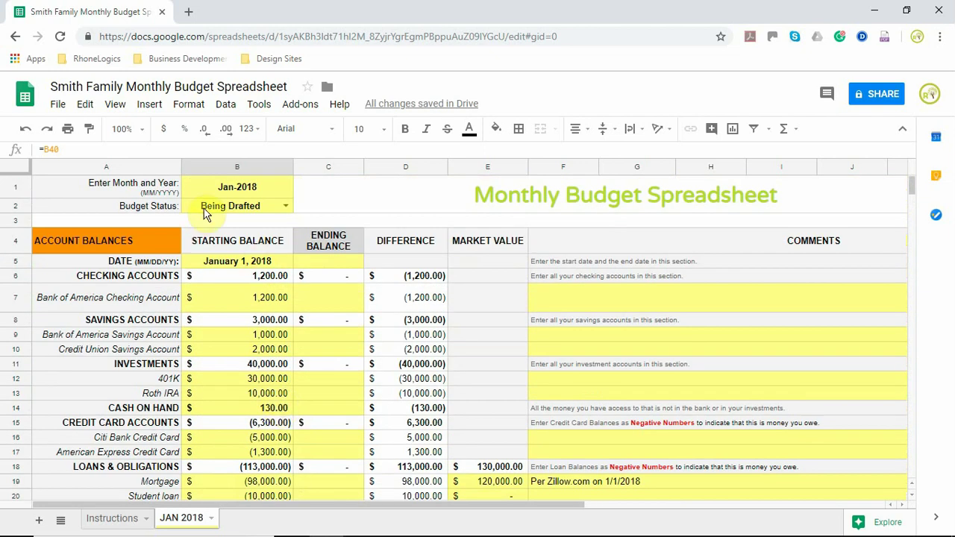
left_click(285, 206)
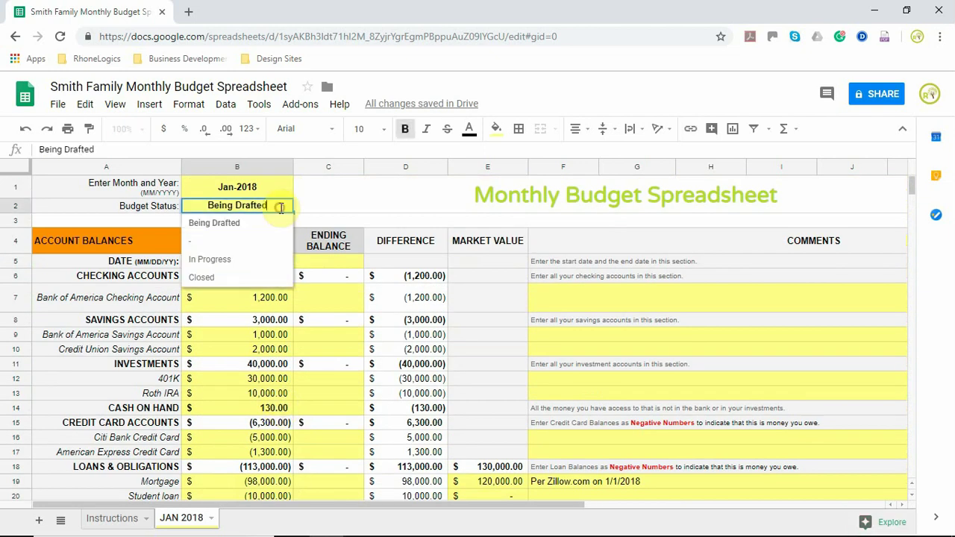
left_click(249, 261)
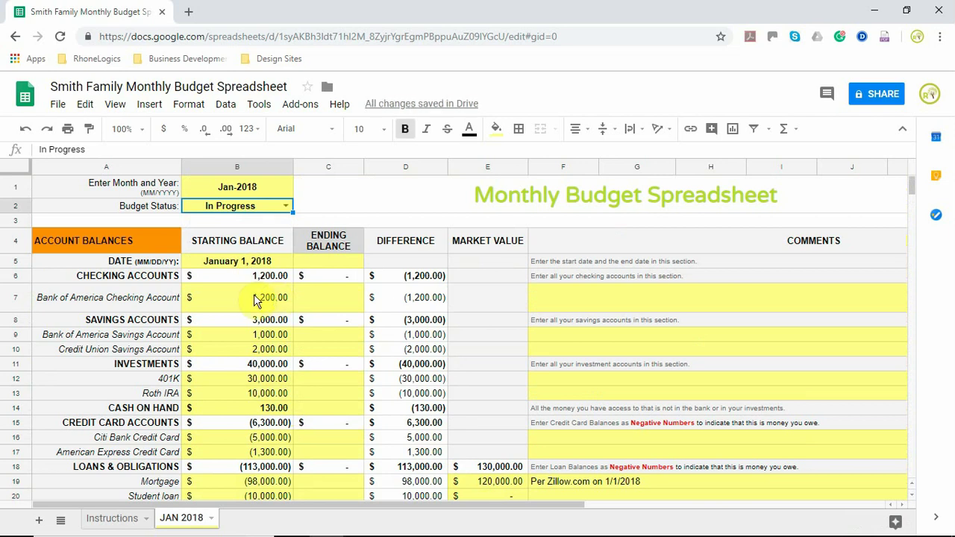
Step: Review the planned amounts, due dates and payment methods for savings, loans and essential expenses in This Month's Budget
scroll(265, 313, "down", 2)
scroll(267, 358, "down", 6)
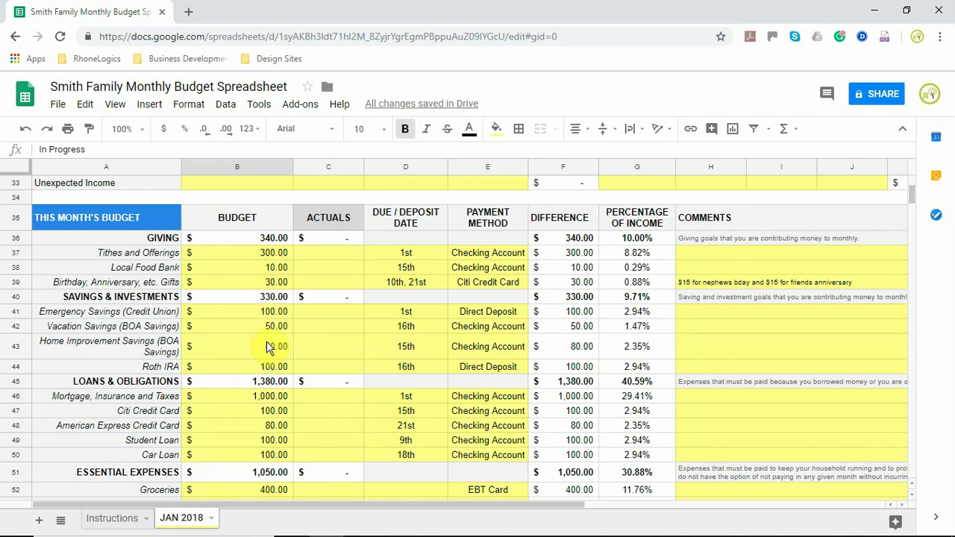
left_click(273, 312)
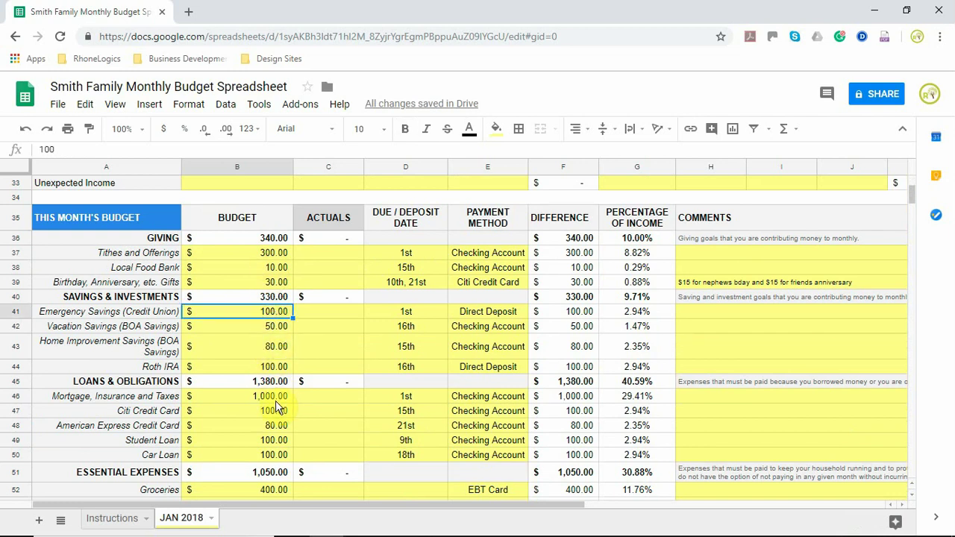
scroll(276, 415, "down", 3)
left_click(261, 281)
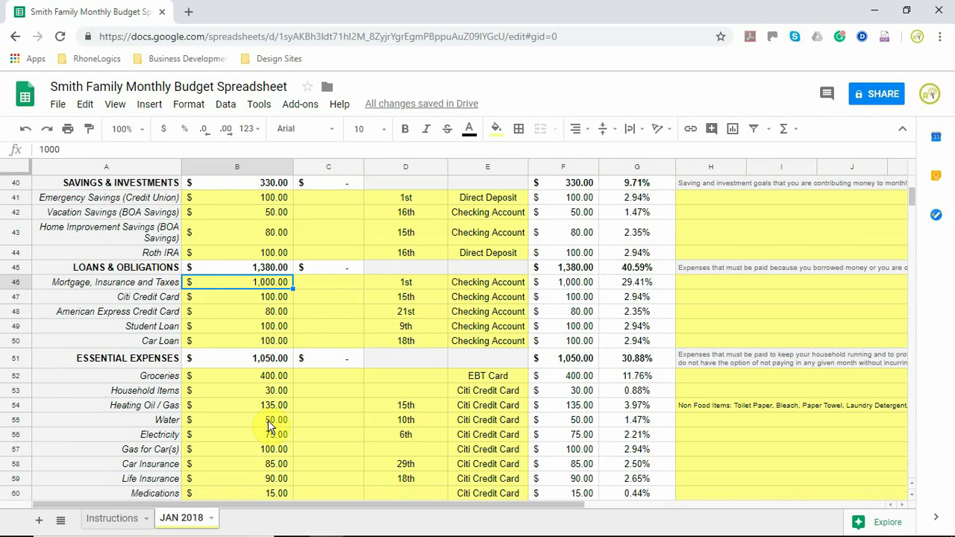
scroll(397, 410, "up", 10)
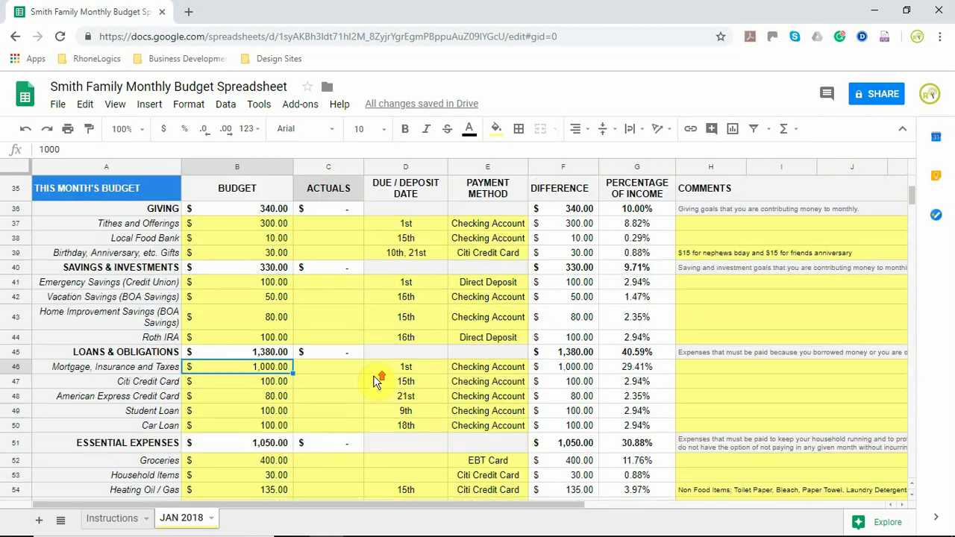
scroll(391, 403, "up", 3)
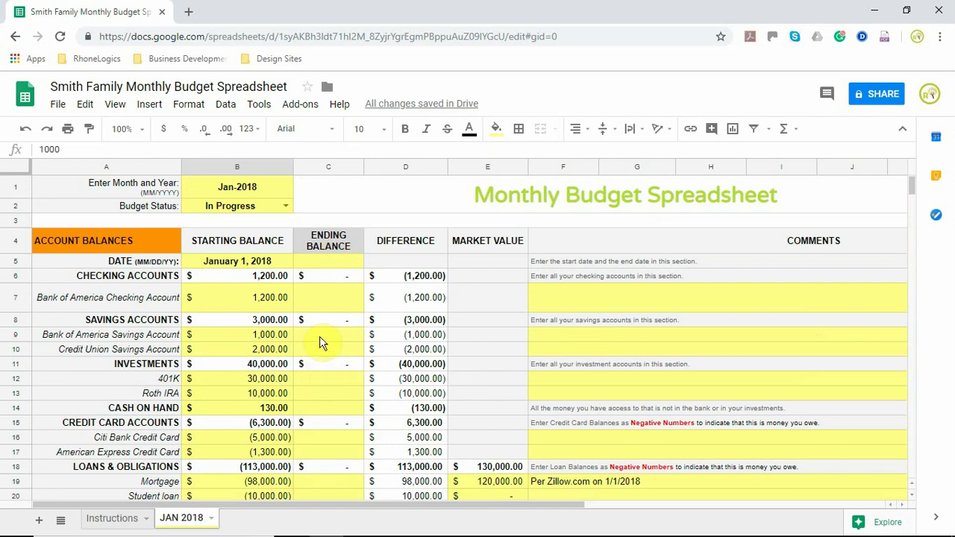
scroll(332, 351, "down", 7)
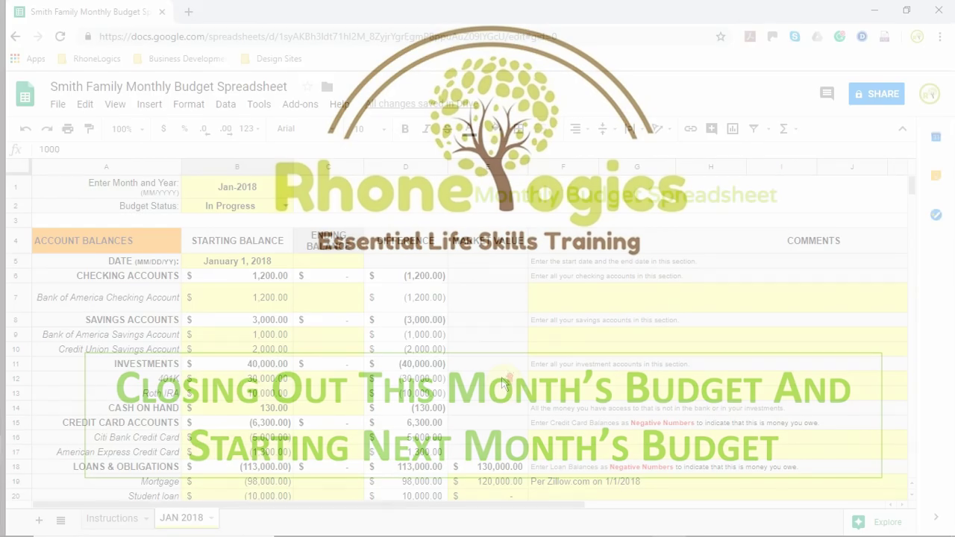
Step: Enter 1/31/18 as the Ending Balance date in C5 and widen column C to fit the full date
left_click(323, 263)
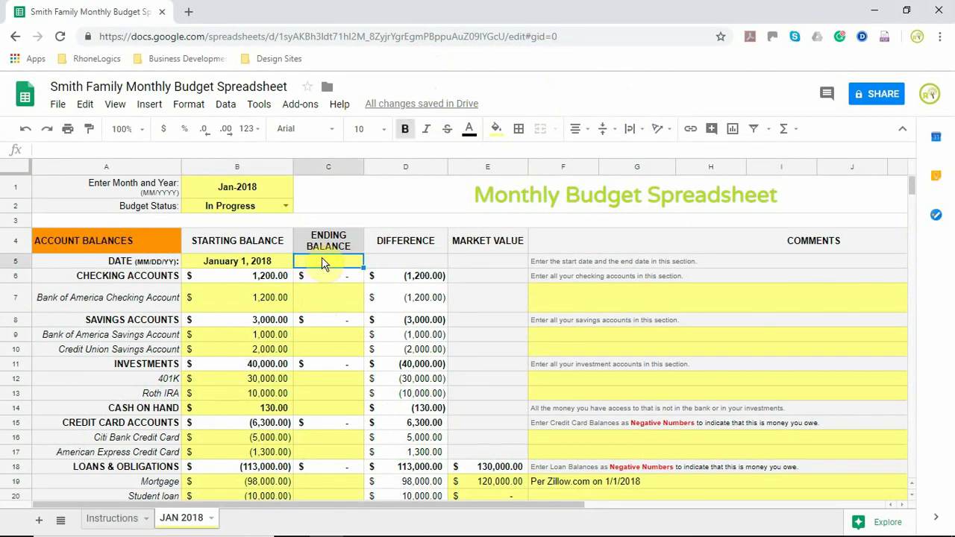
type("1/31/10")
key("BackSpace")
type("8")
key("Return")
left_click(332, 304)
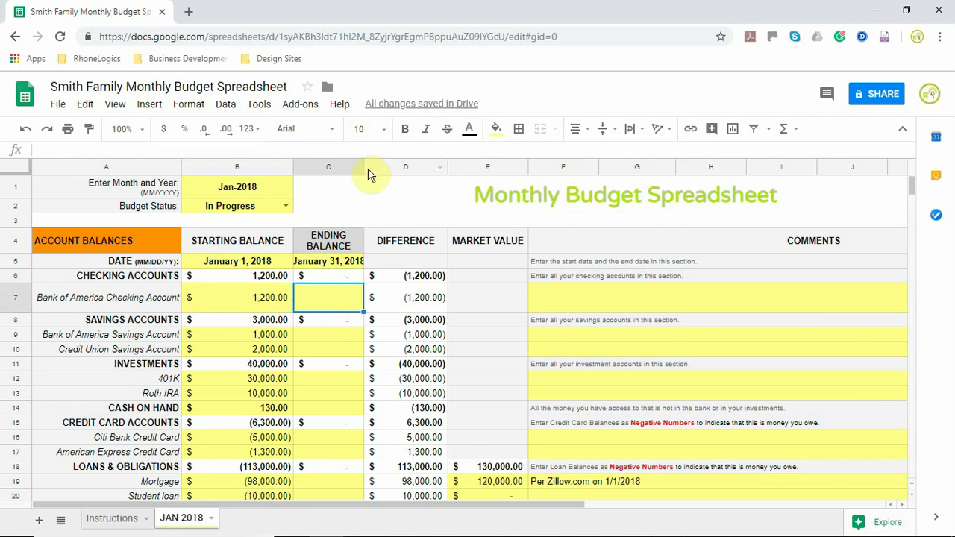
left_click_drag(365, 165, 368, 165)
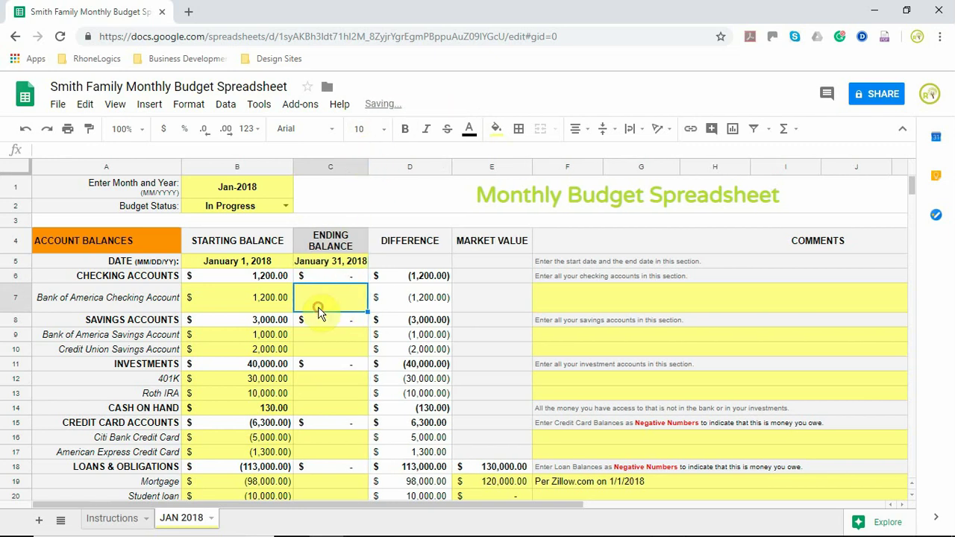
Step: Enter 1200 as the ending balance of the Bank of America Checking Account in C7
type("1200")
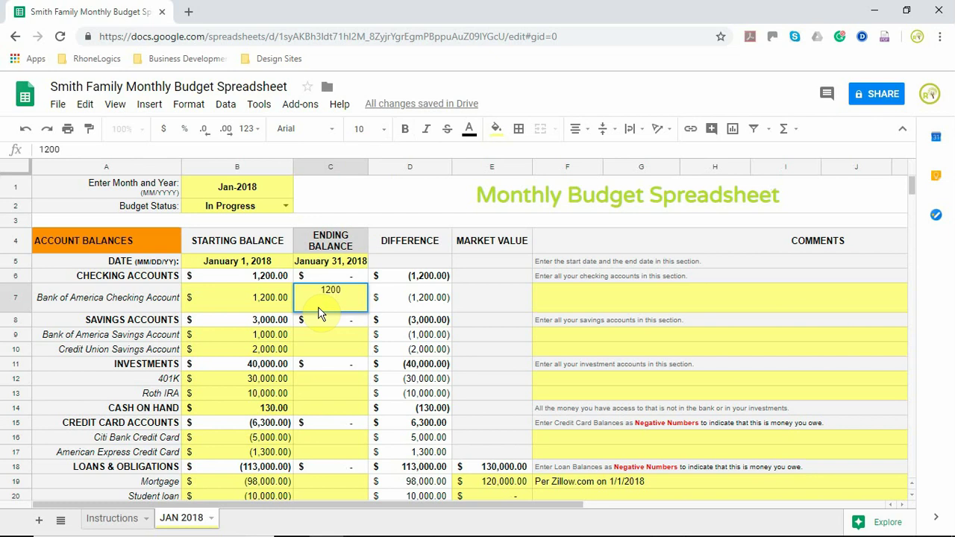
key("Return")
key("Down")
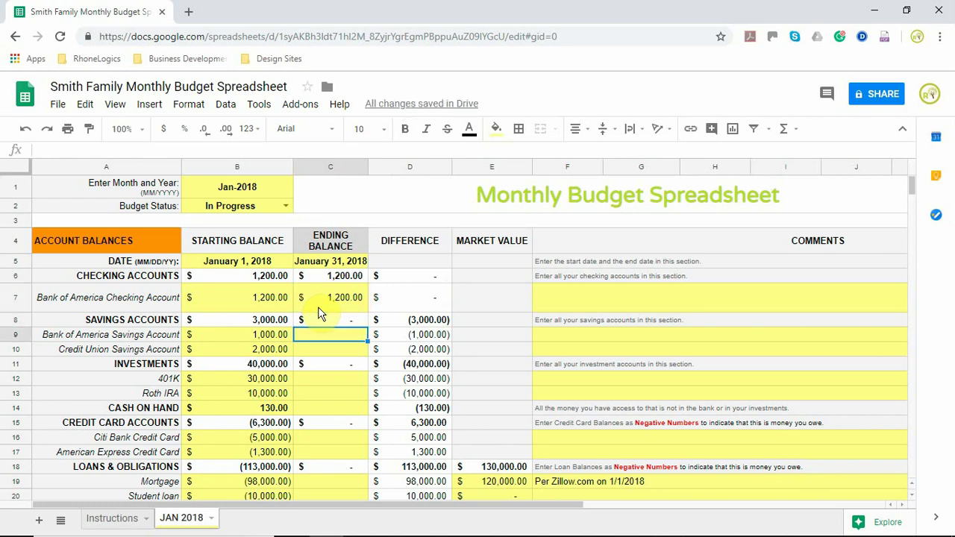
Step: Enter savings ending balances of 1130 for Bank of America in C9 and 2100 for Credit Union in C10, and check the Credit Union difference
type("1")
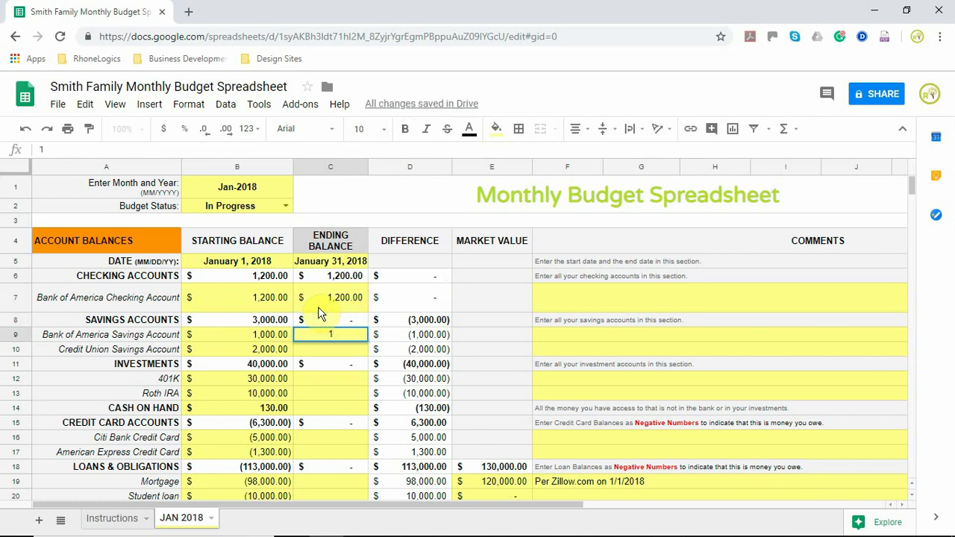
type("13o")
key("BackSpace")
type("0")
key("Return")
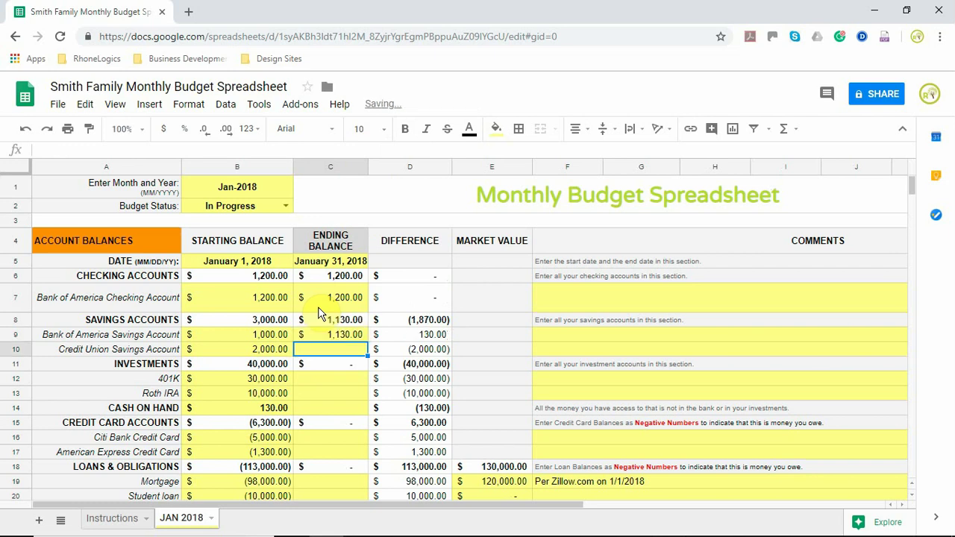
type("2100")
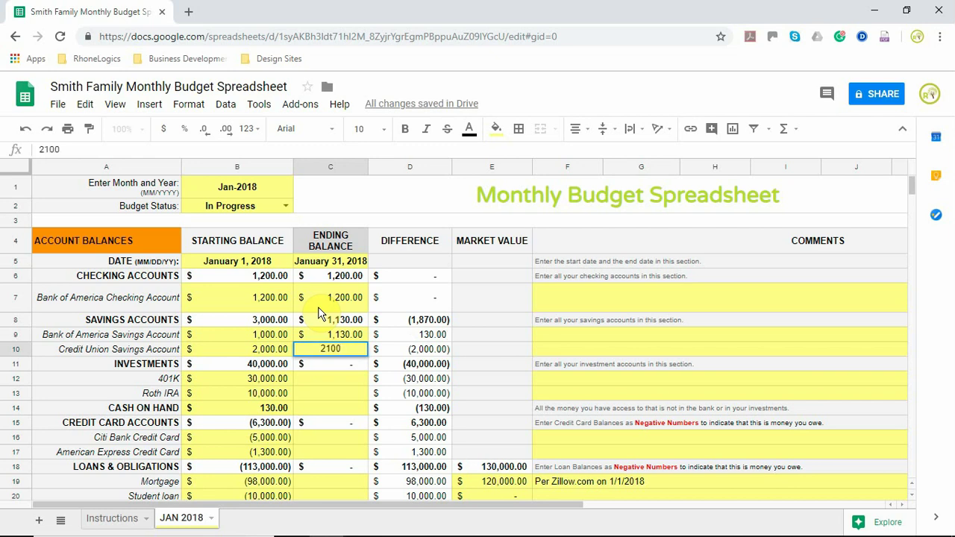
key("Return")
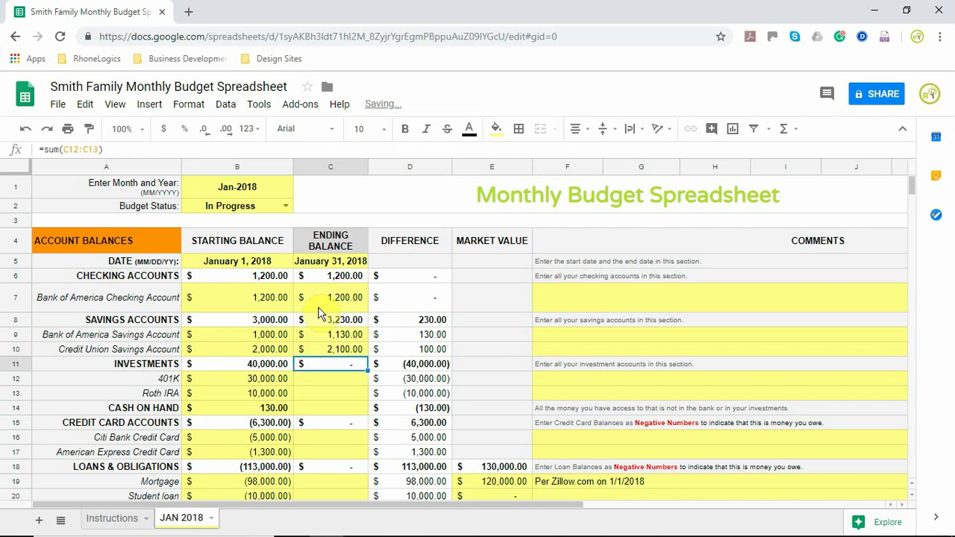
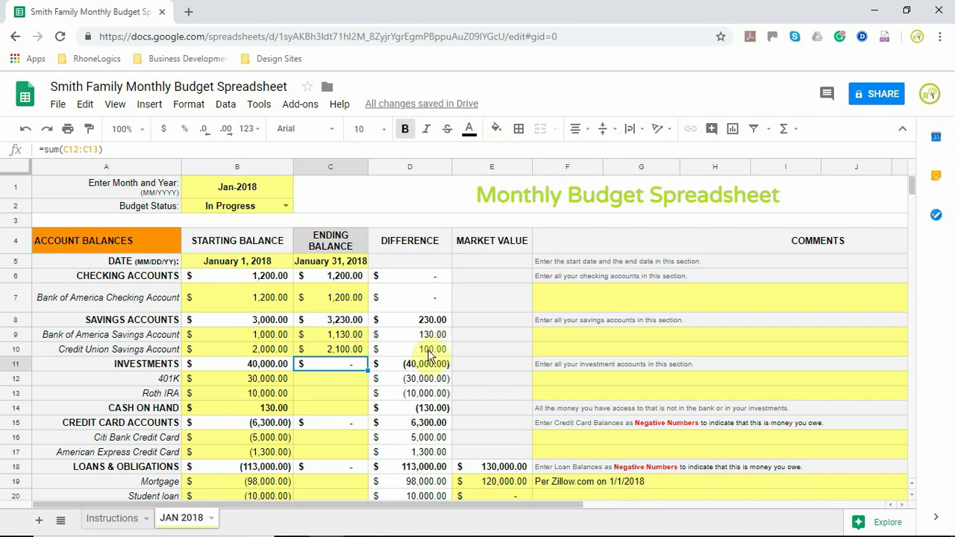
left_click(431, 350)
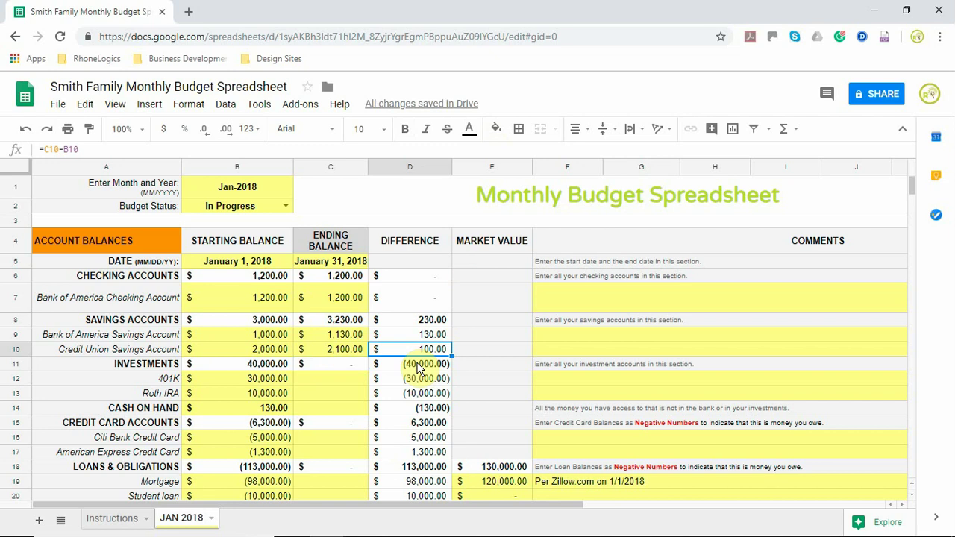
Step: Enter investment ending balances of 30050 for the 401K in C12 and 10050 for the Roth IRA in C13
left_click(321, 378)
type("30")
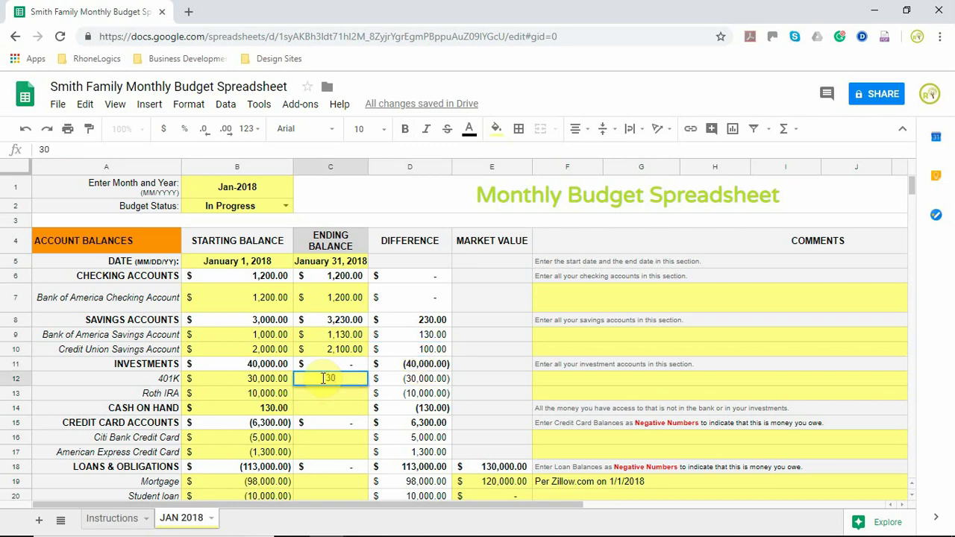
type("050")
key("Return")
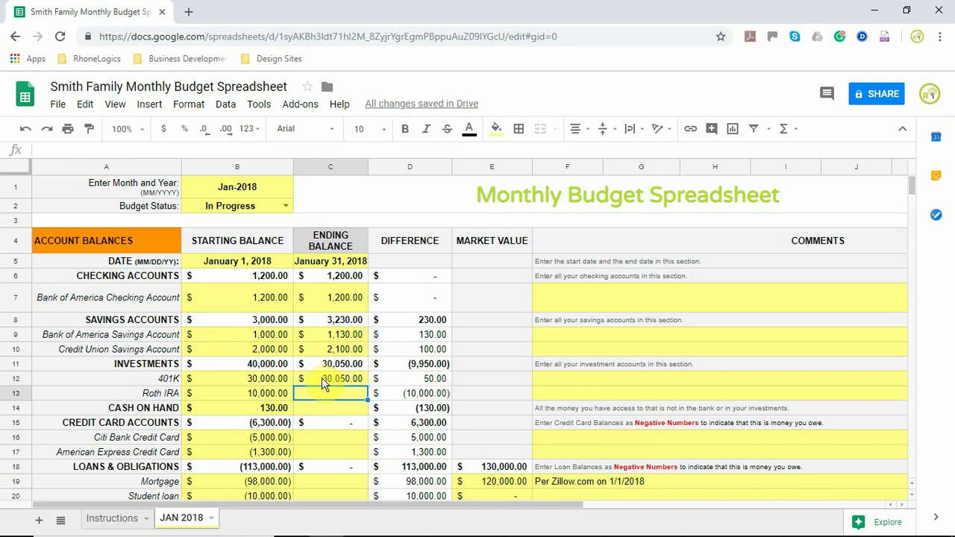
type("10050")
key("Return")
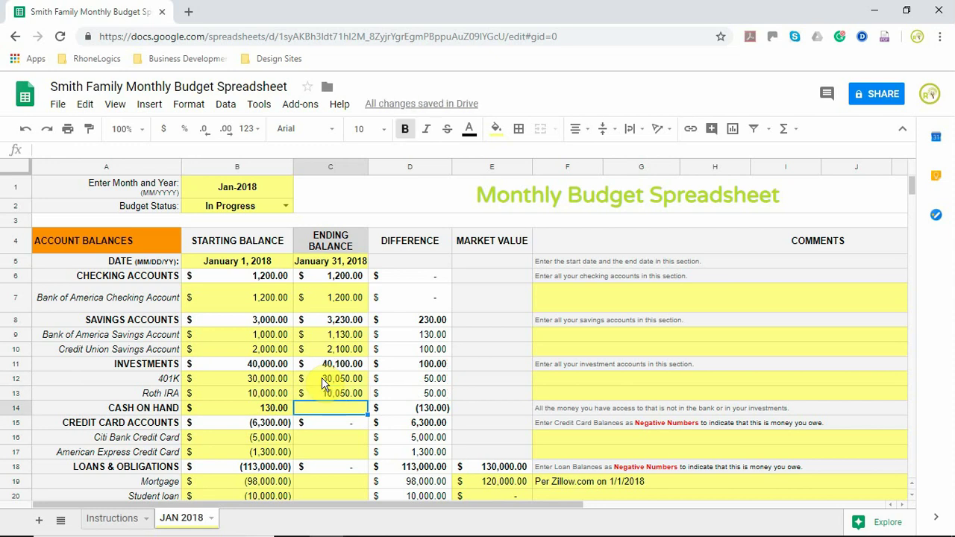
Step: Enter 230 as the Cash on Hand ending balance in C14
type("30")
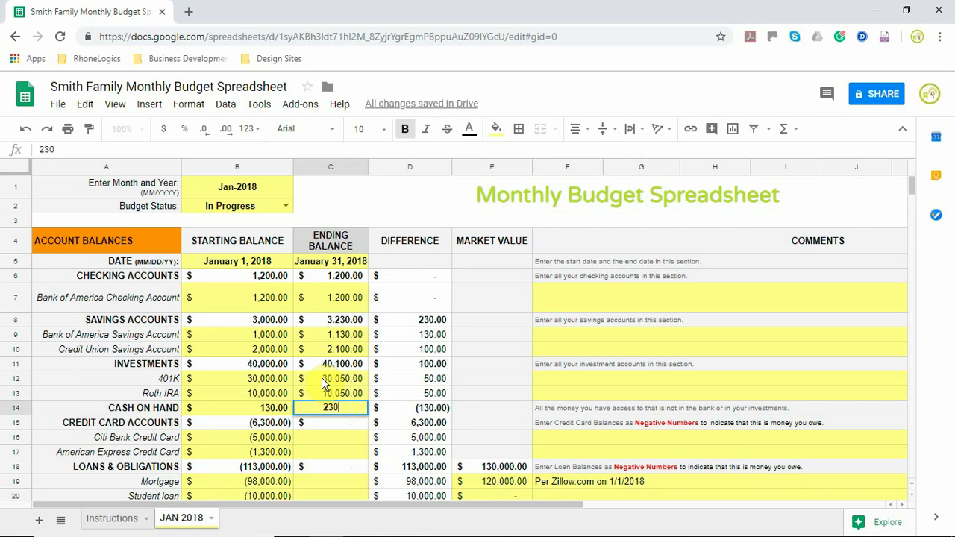
key("Return")
key("Down")
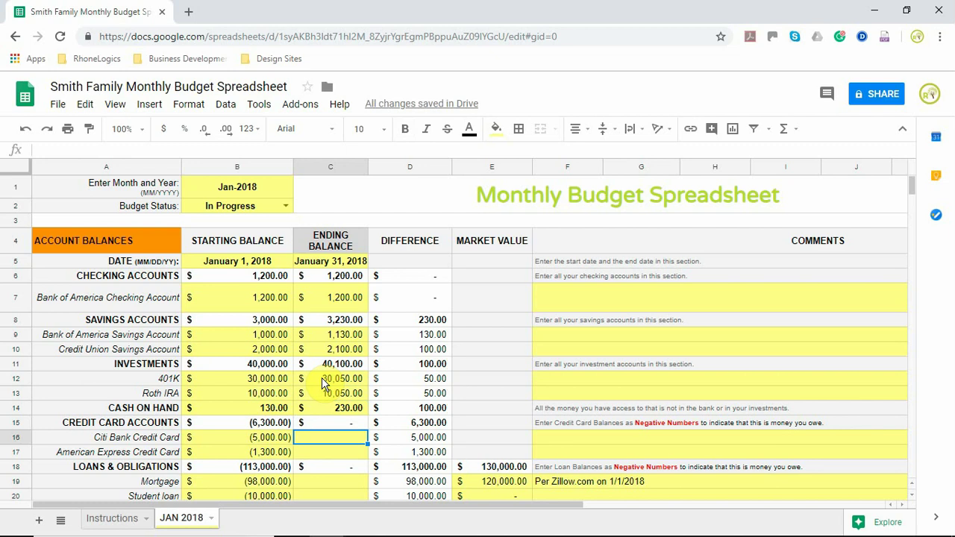
Step: Enter credit card ending balances of -4900 for Citi Bank in C16 and -1220 for American Express in C17
type("-4900")
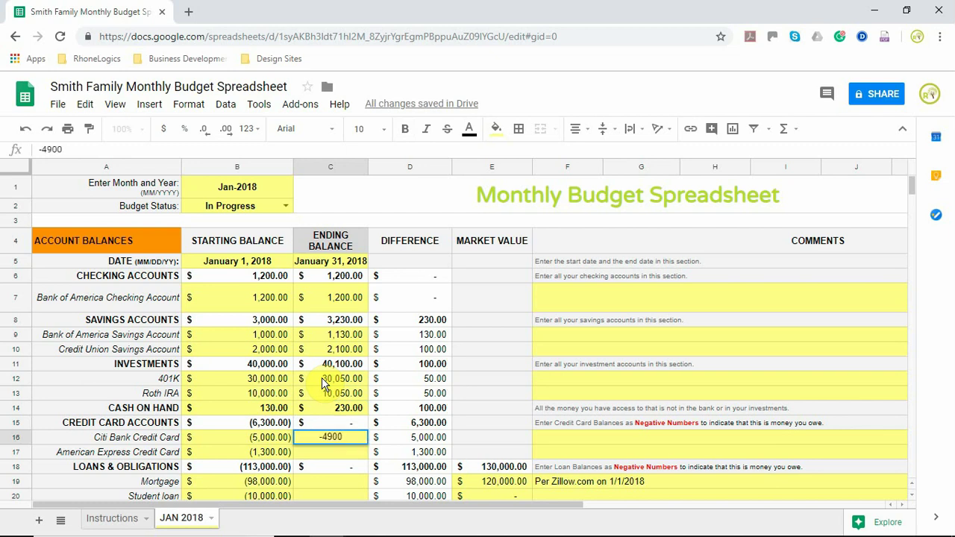
key("Return")
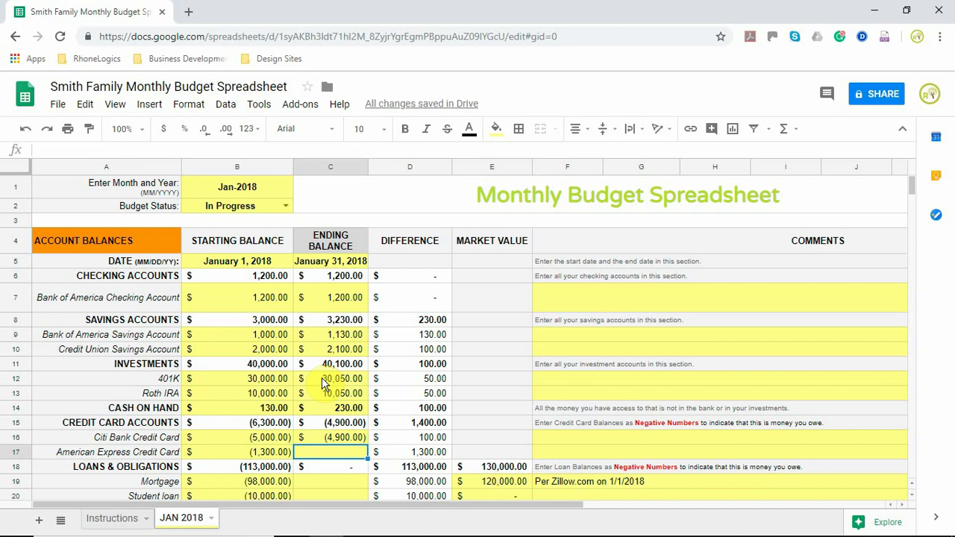
type("-1")
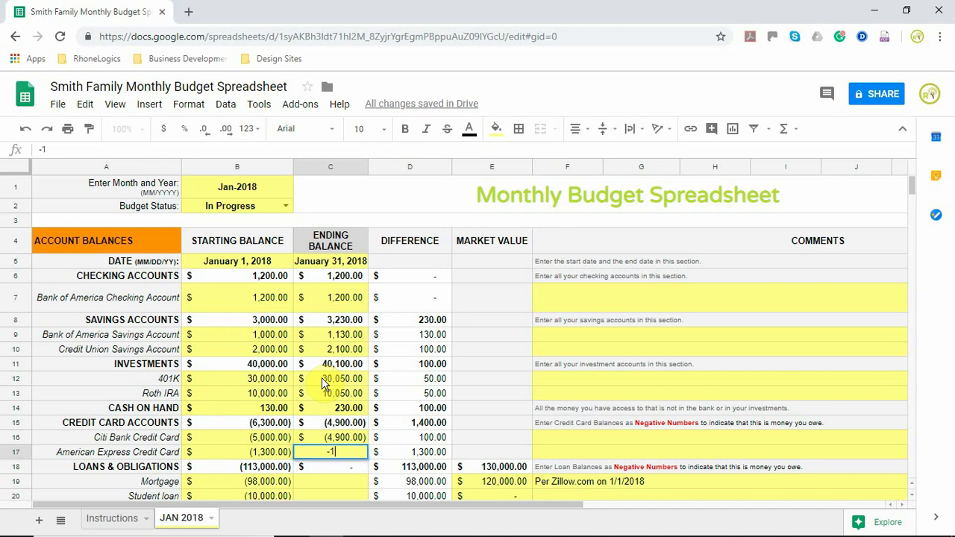
type("220")
key("Return")
key("Down")
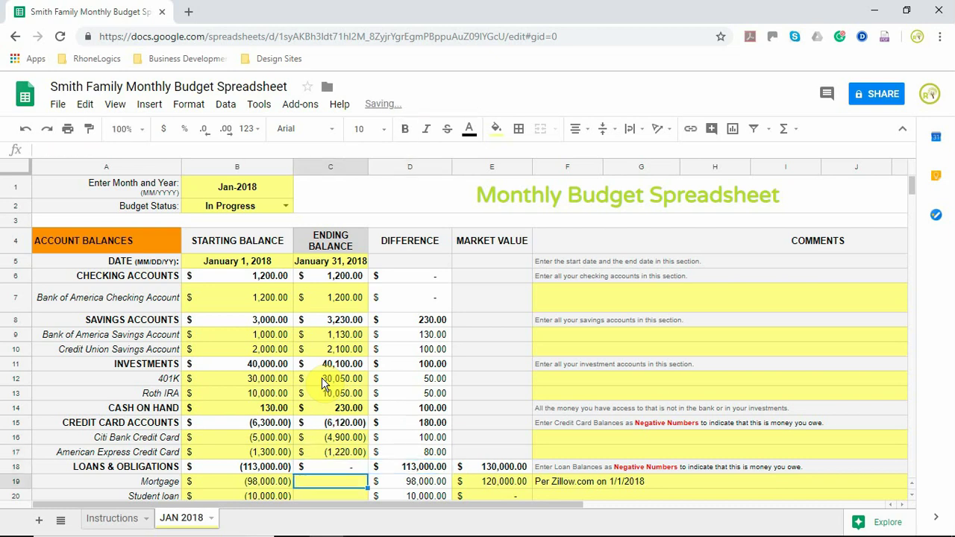
Step: Enter loan ending balances of -97500 for the mortgage in C19, -9900 for the student loan in C20 and -4900 for the car loan in C21
scroll(306, 478, "down", 1)
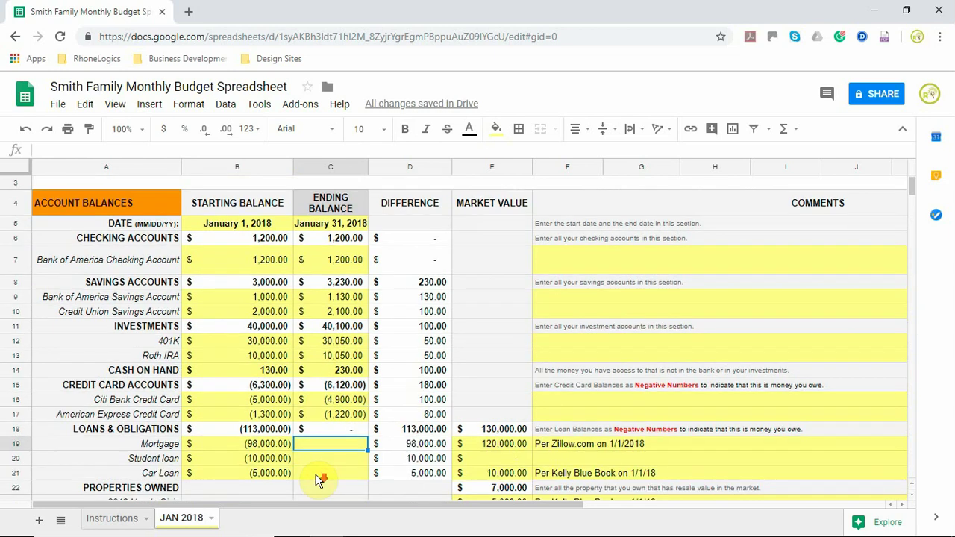
left_click(319, 451)
type("-97500")
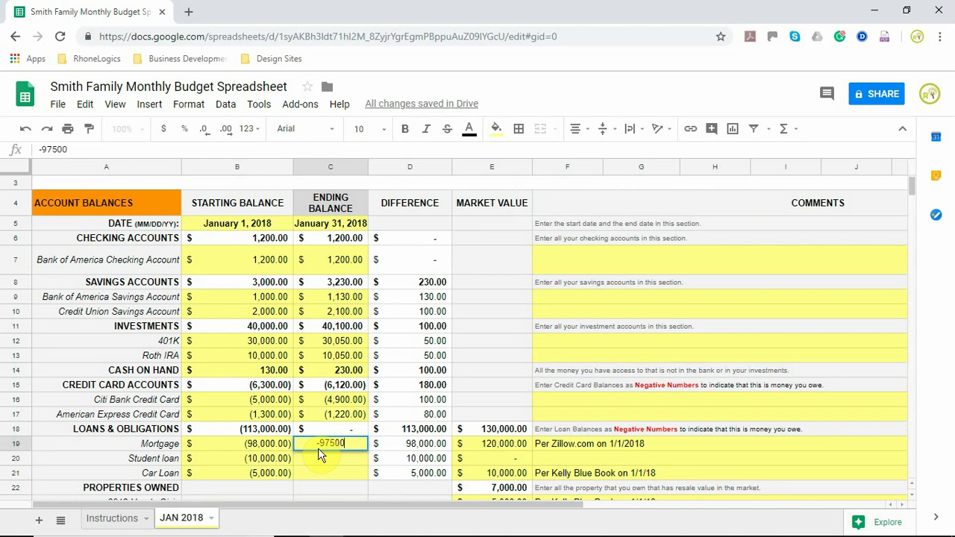
key("Return")
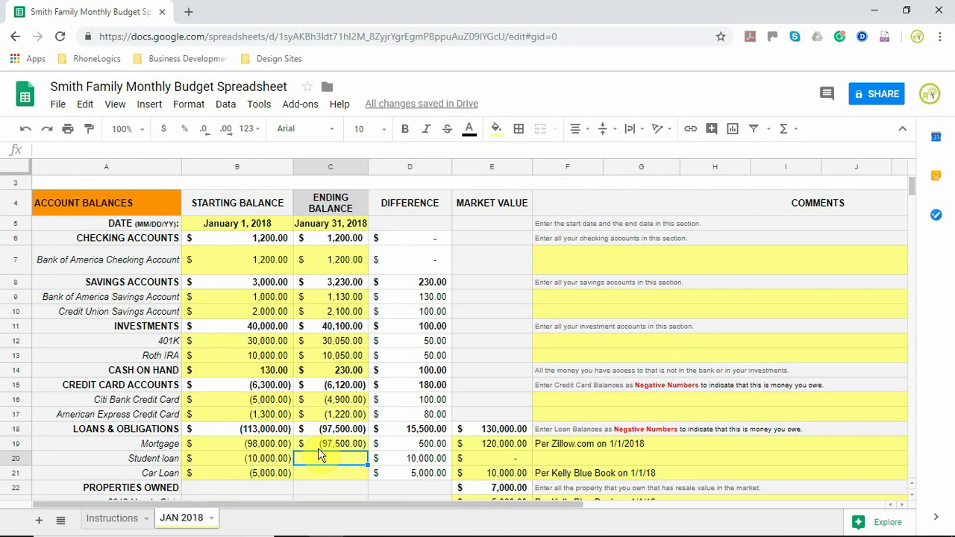
type("-9900")
key("Return")
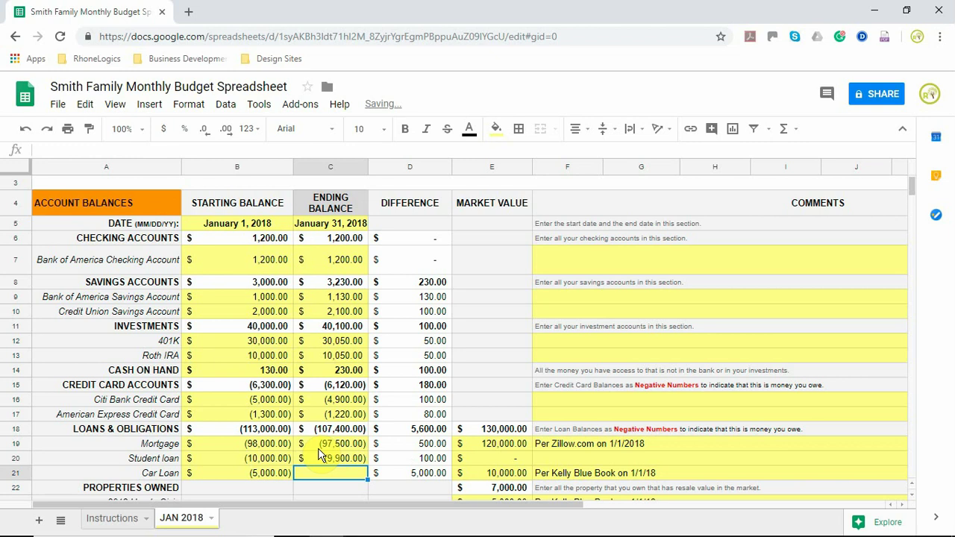
type("-4900")
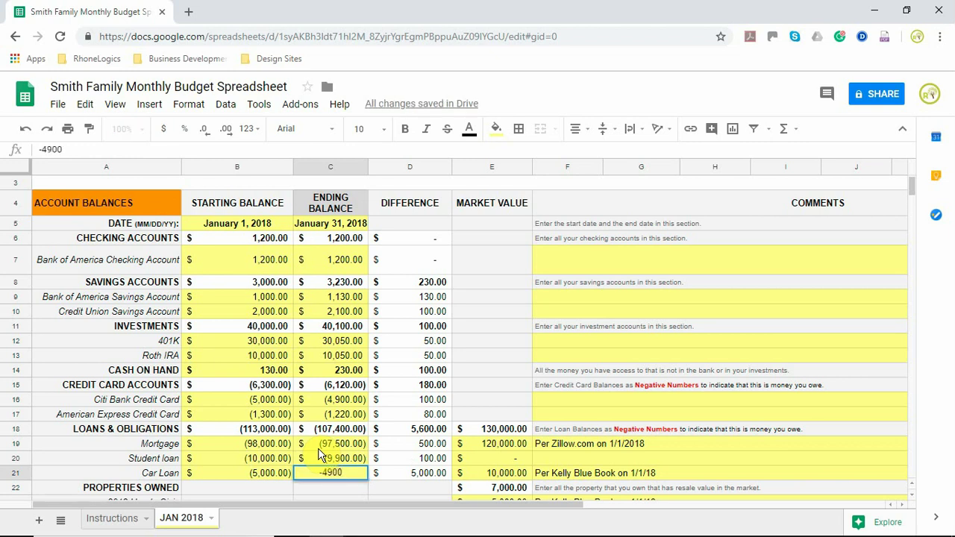
key("Return")
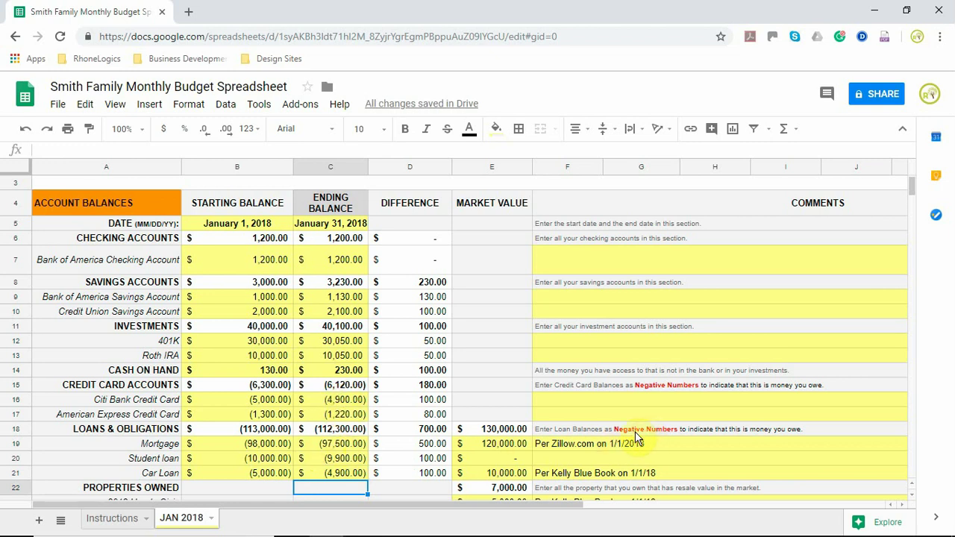
left_click(348, 468)
Step: Examine the starting, ending and difference figures for net worth without and with market value in rows 25 and 26
scroll(348, 468, "down", 2)
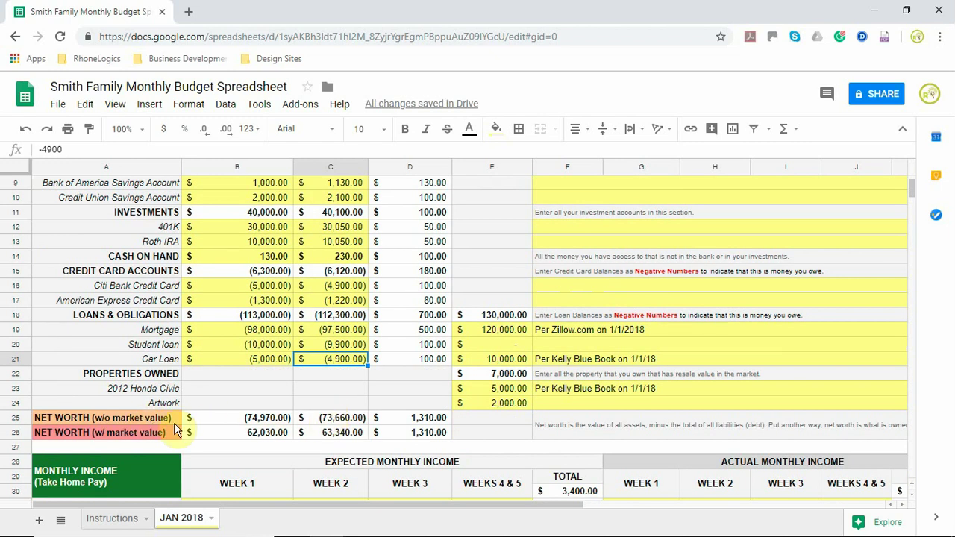
left_click(350, 423)
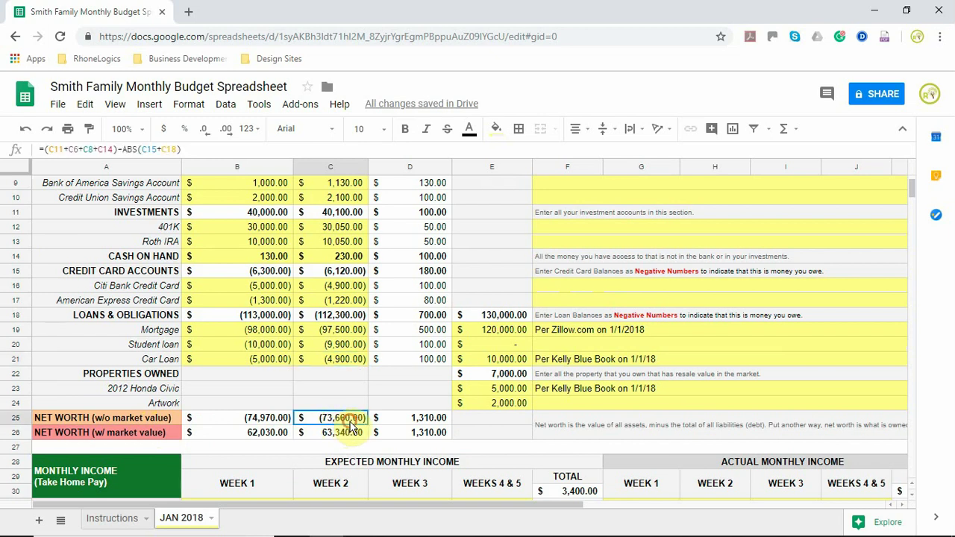
left_click(412, 422)
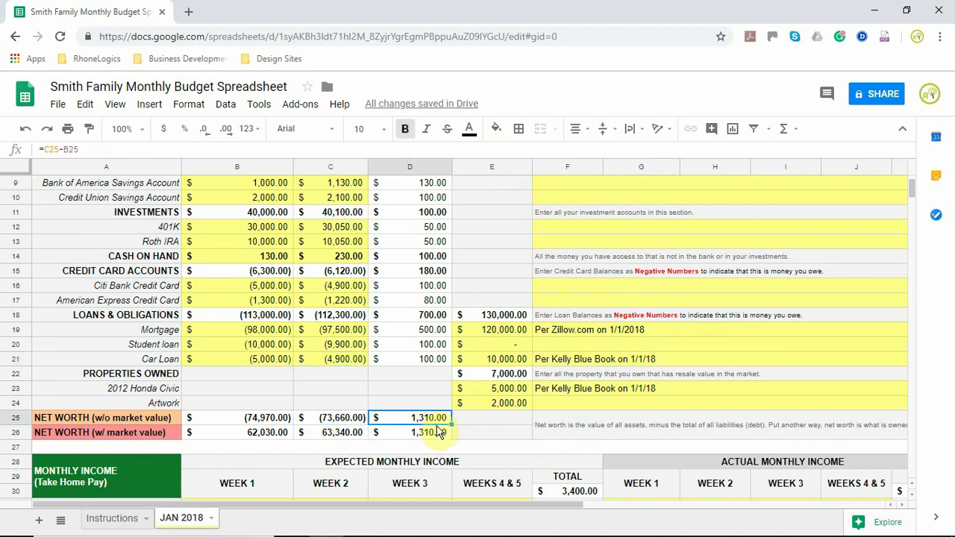
left_click(261, 422)
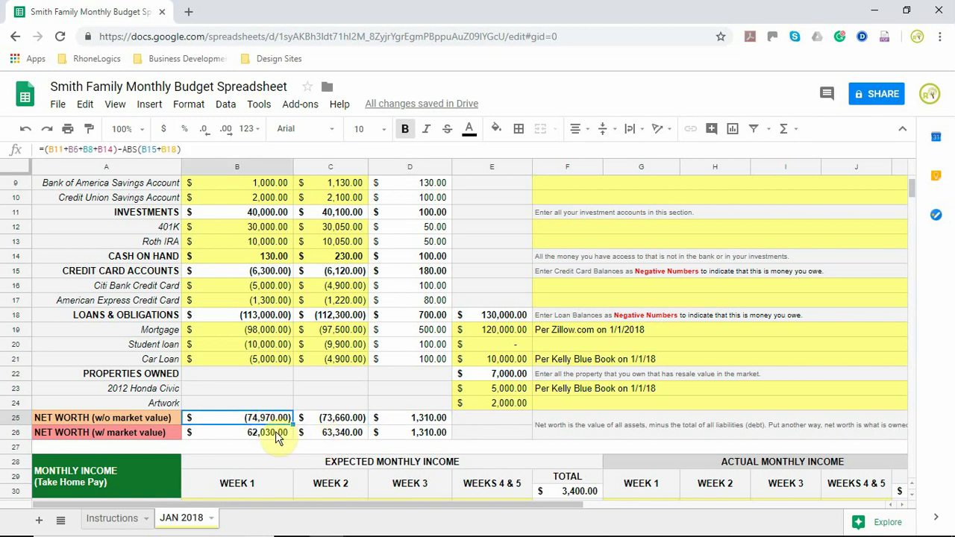
left_click(337, 437)
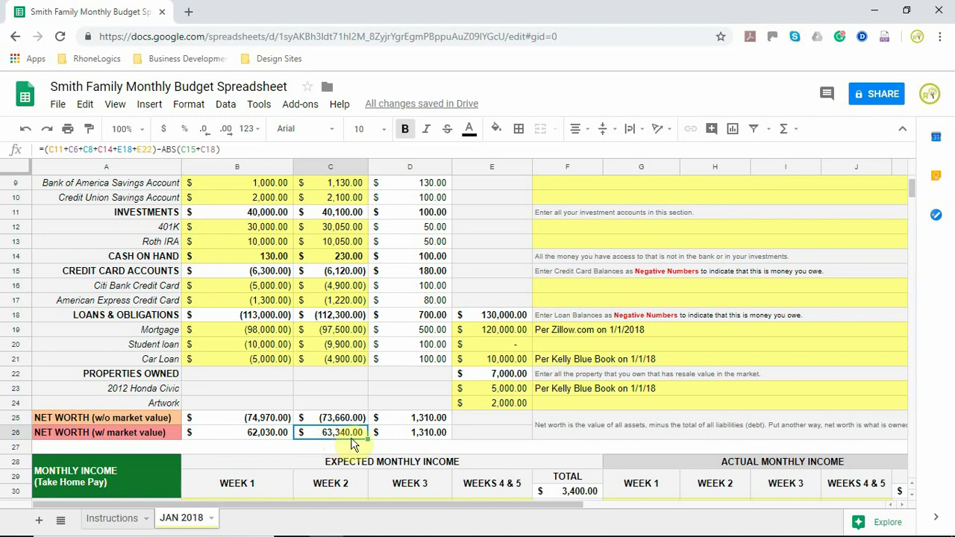
left_click(420, 440)
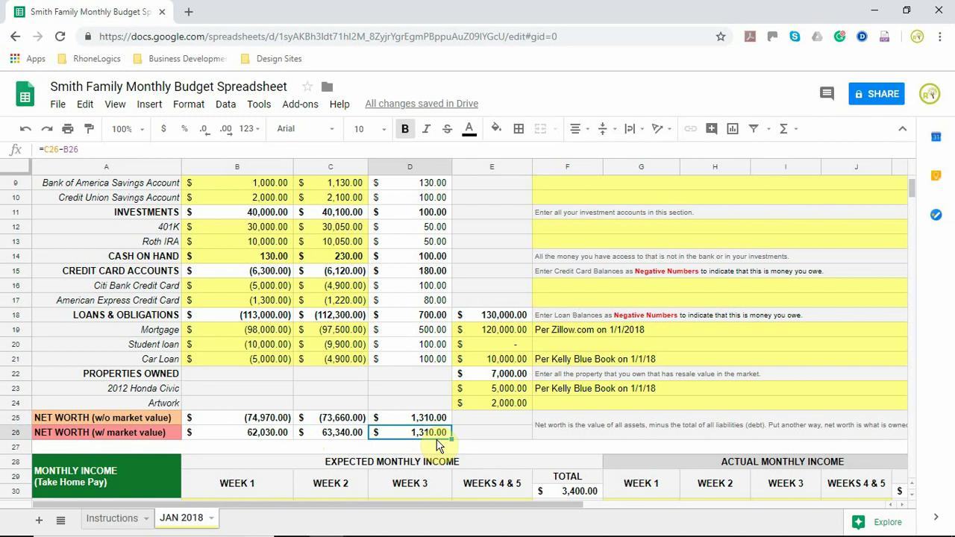
Step: Enter actual Week 1 income of 1500 for ABC Corporation in G31 and 400 for Government Food Assistance in G32
scroll(513, 456, "down", 2)
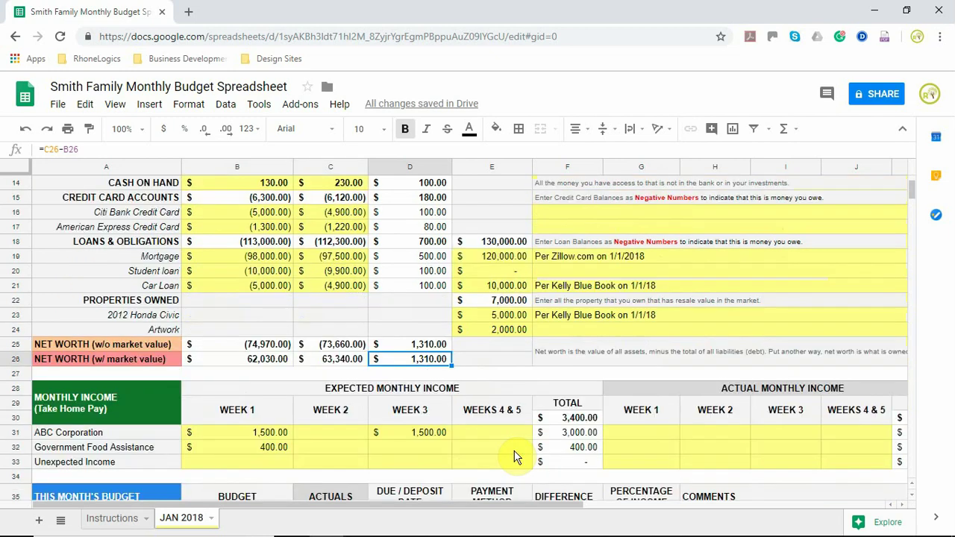
left_click(656, 432)
type("1")
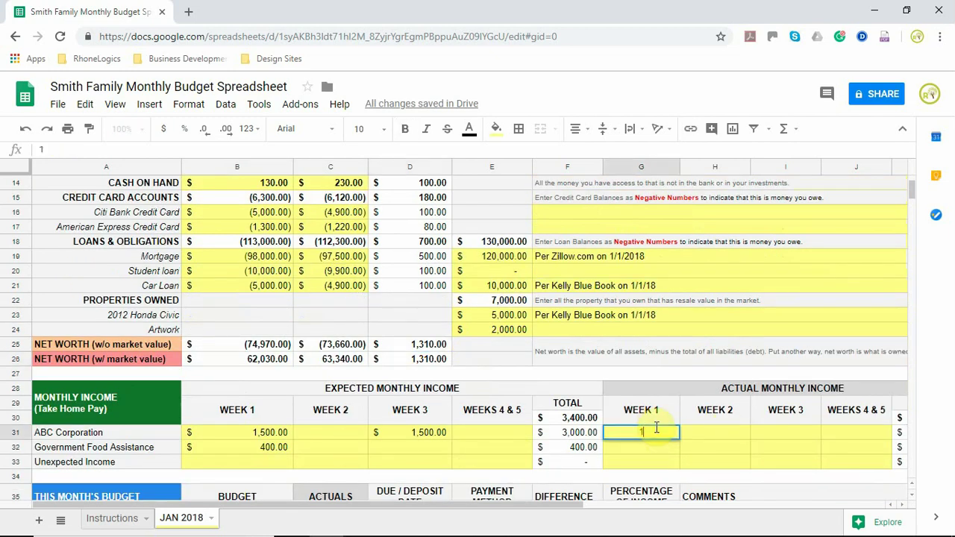
type("500")
key("Return")
type("400")
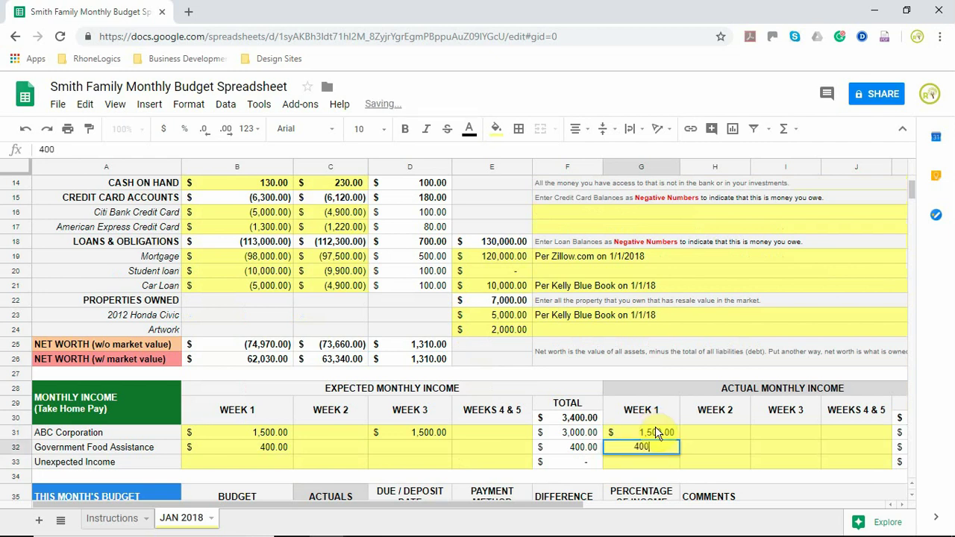
key("Tab")
Step: Enter 1500 as the actual Week 3 income for ABC Corporation in I31
key("Tab")
key("Tab")
key("Left")
key("Up")
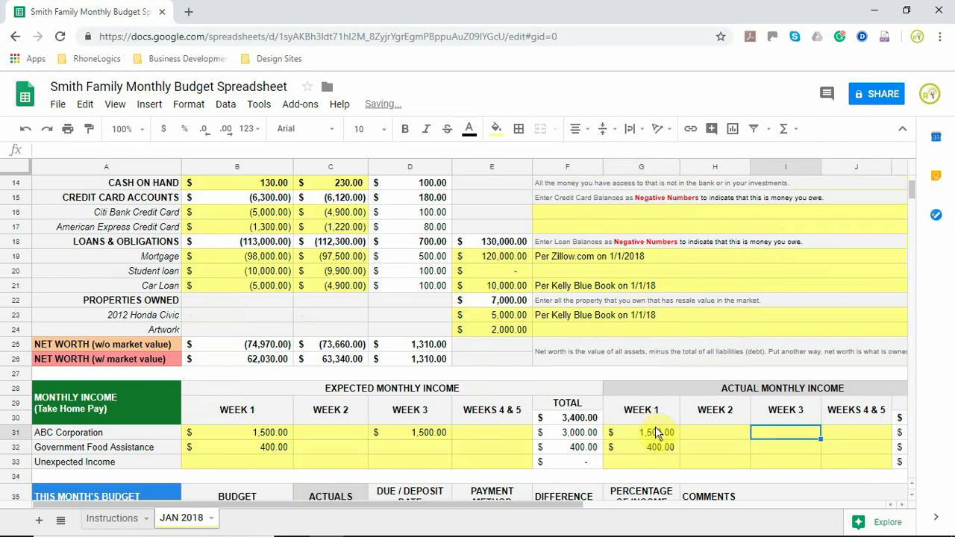
type("1500")
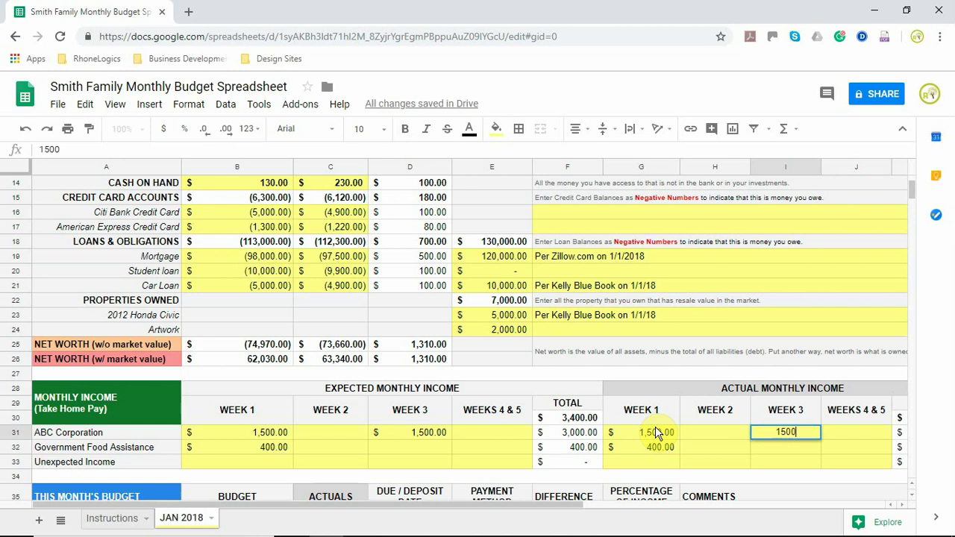
key("Return")
Step: Enter 100 as actual Weeks 4 & 5 unexpected income in J33 and comment in M33 that it is a gift, naming the giver
key("Down")
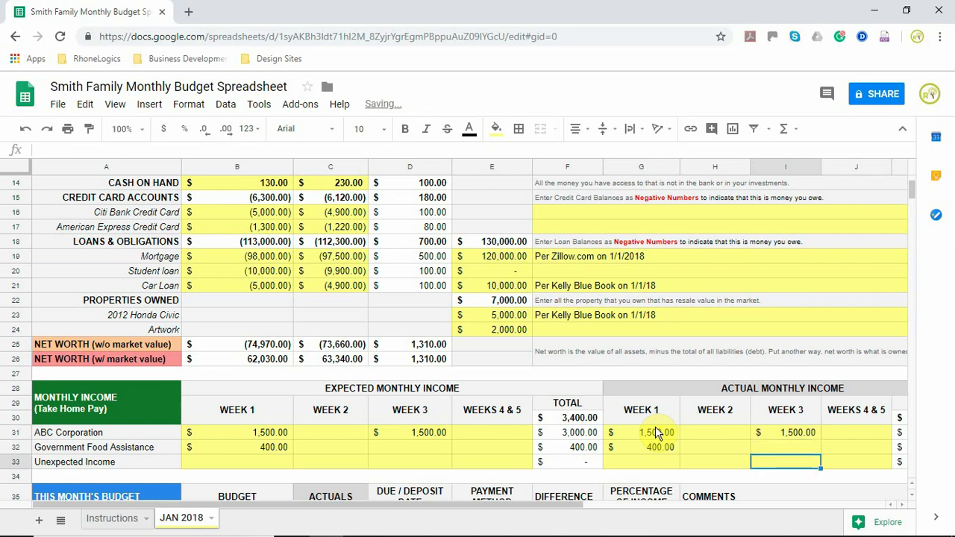
key("Right")
type("100")
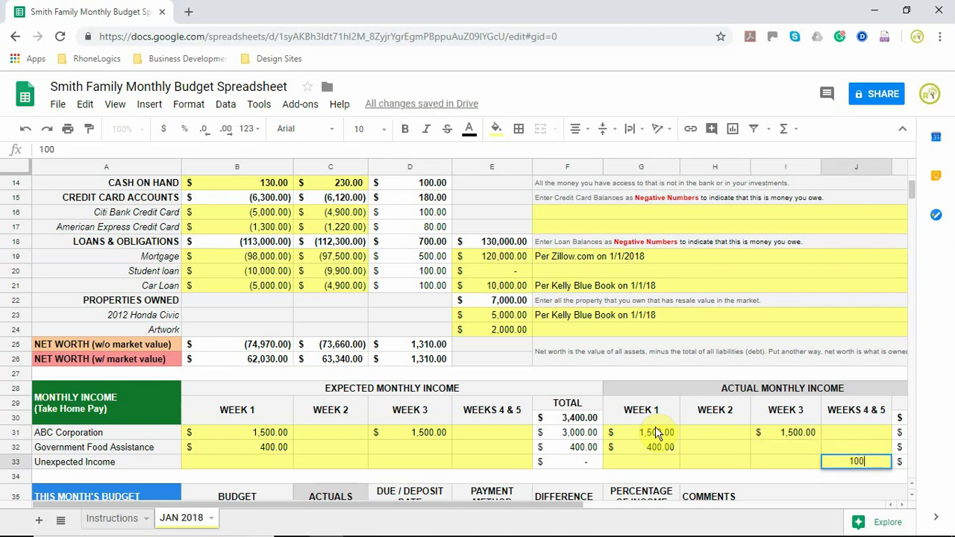
key("Tab")
key("Tab")
key("Tab")
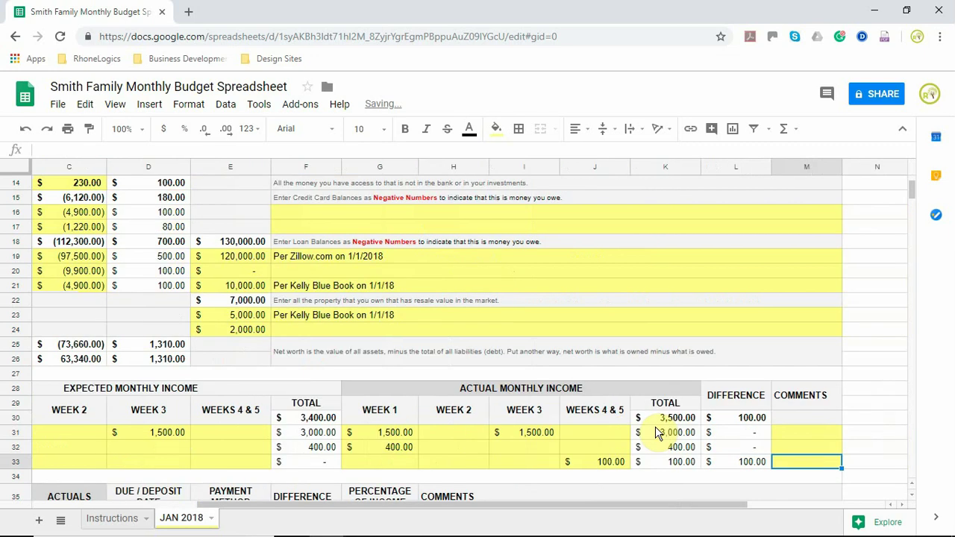
type("G")
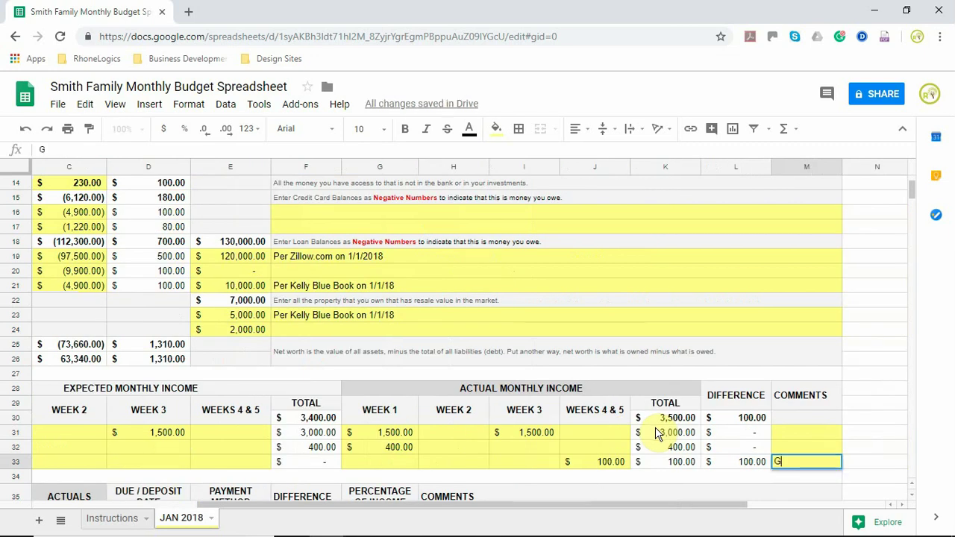
type("ift from Jo")
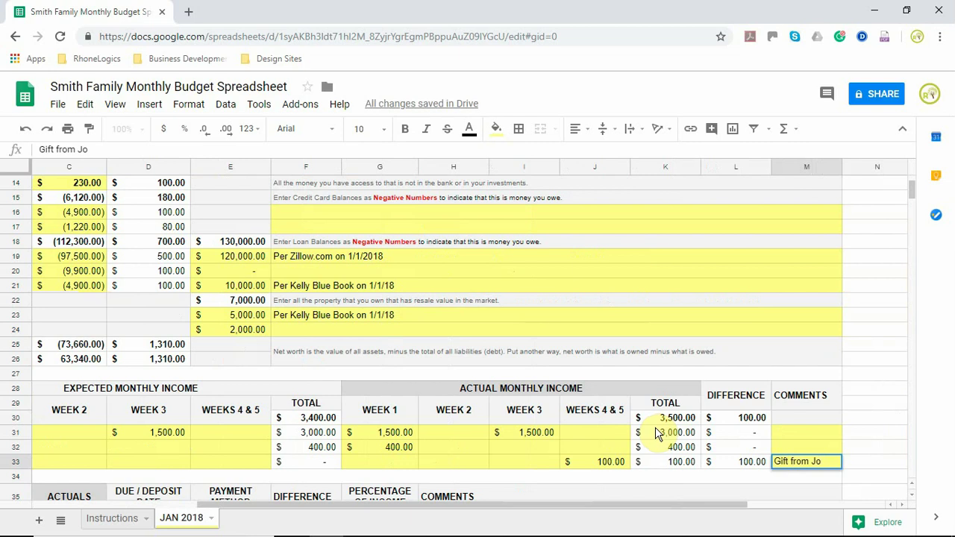
type("hn")
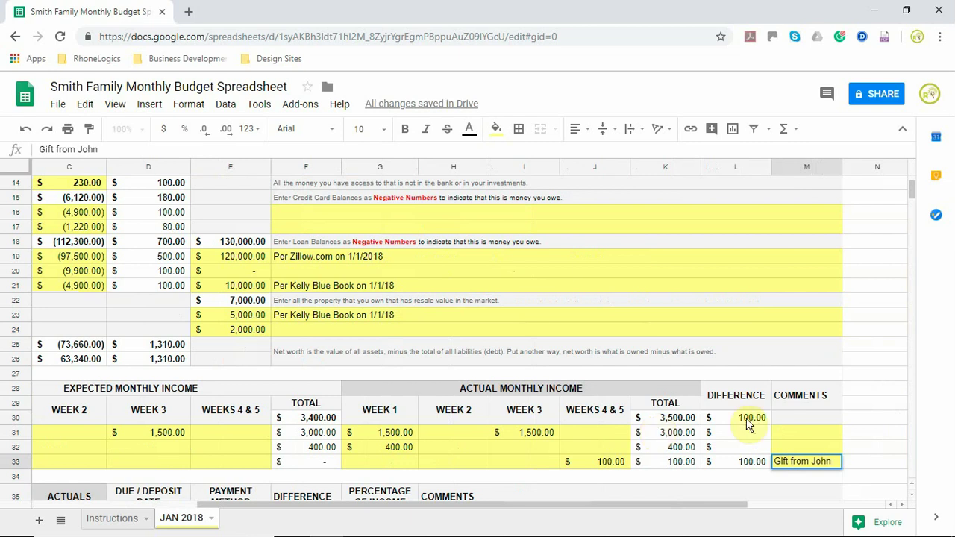
left_click(888, 432)
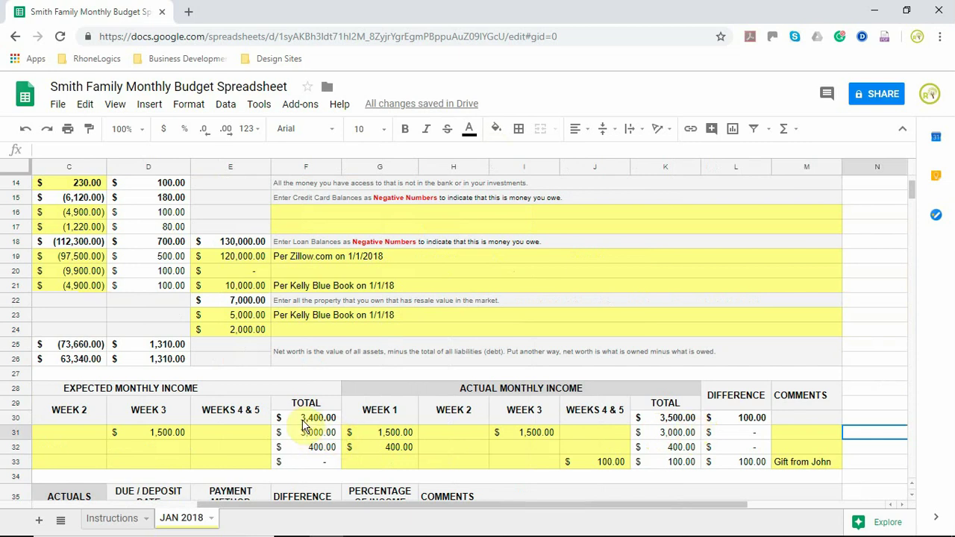
left_click(744, 461)
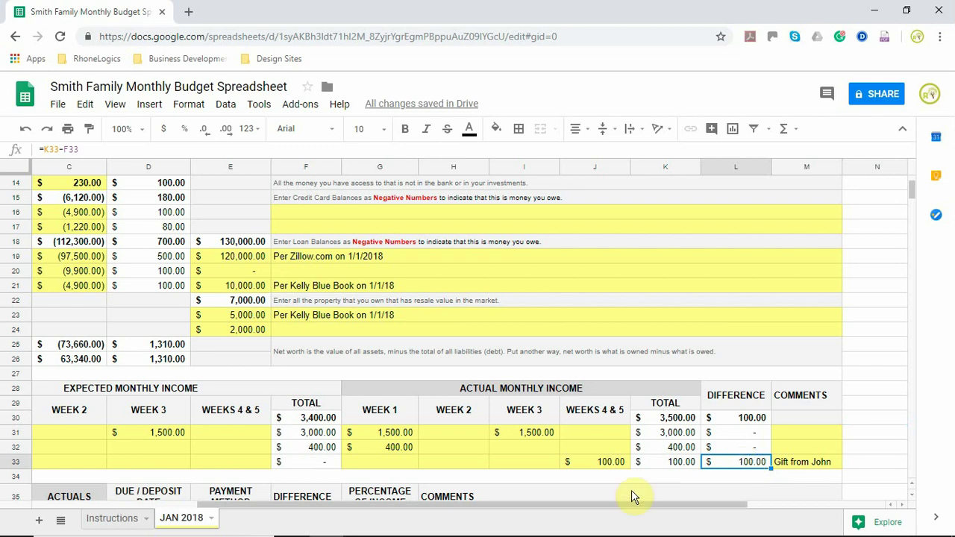
Step: Enter giving actuals of 300 for Tithes and Offerings in C37, 10 for Local Food Bank in C38 and 30 for gifts in C39
left_click_drag(657, 503, 504, 478)
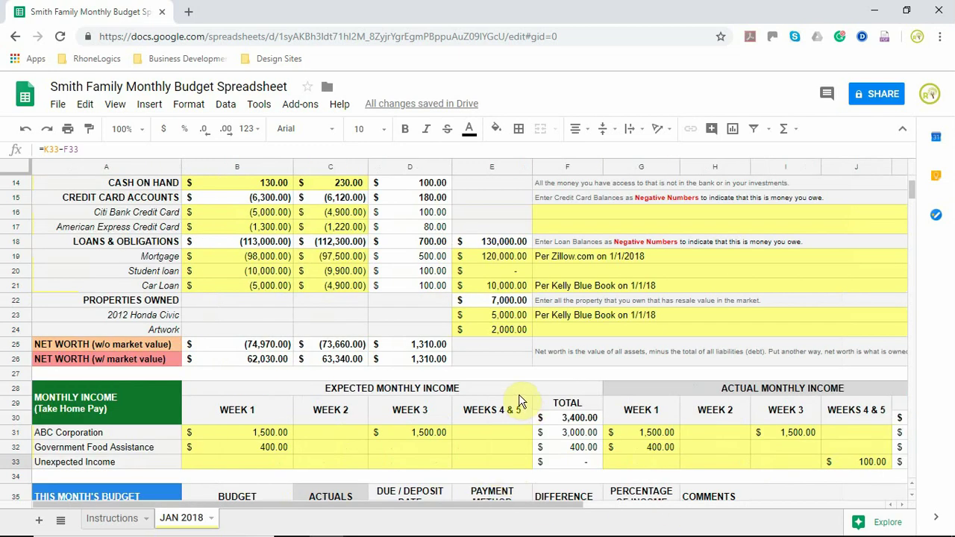
scroll(518, 395, "down", 5)
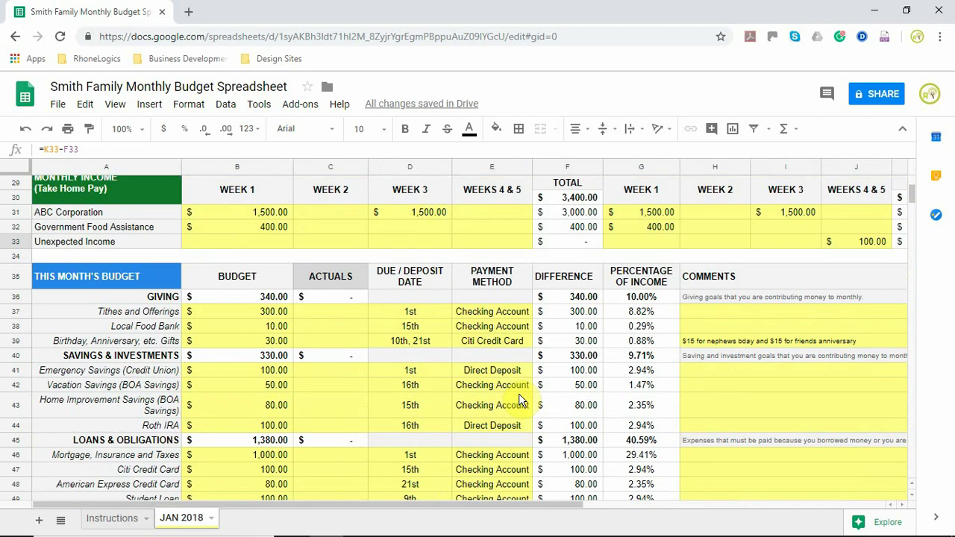
left_click(331, 315)
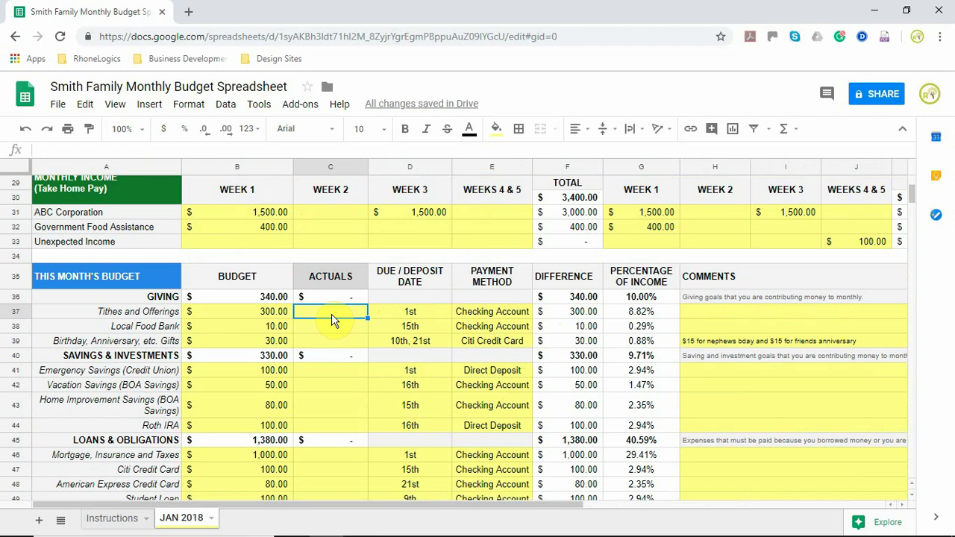
type("300")
key("Return")
type("10")
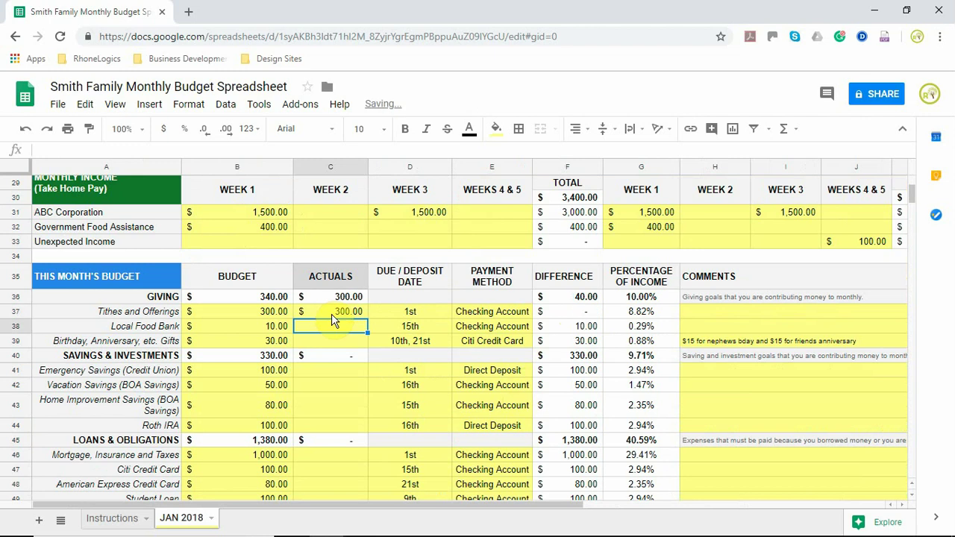
key("Return")
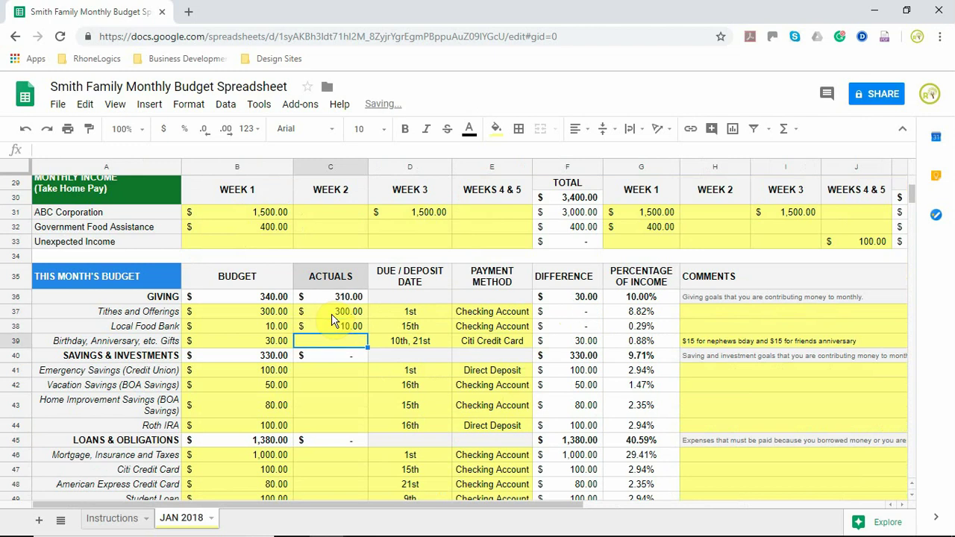
type("30")
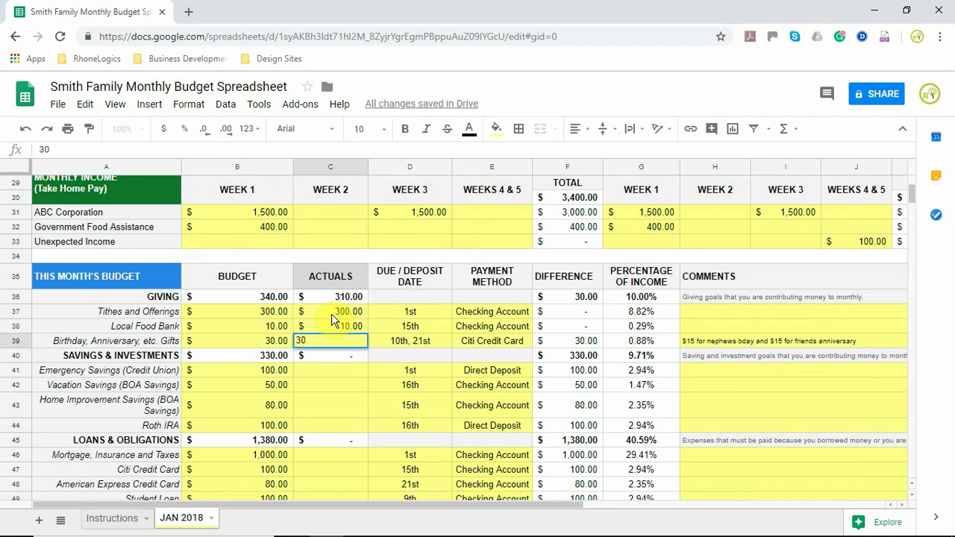
key("Return")
Step: Copy the Savings & Investments budget amounts from B41:B44 into the Actuals cells C41:C44
key("Down")
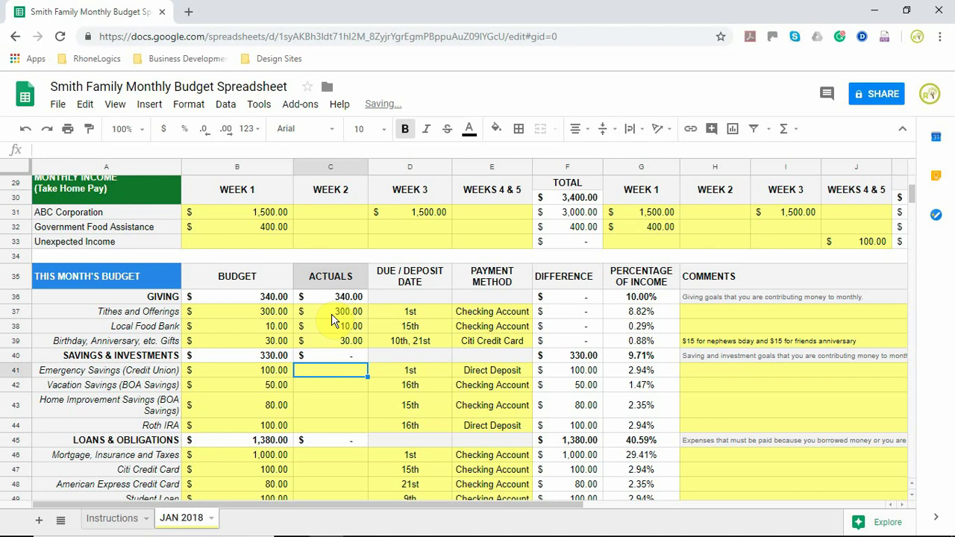
scroll(351, 351, "down", 2)
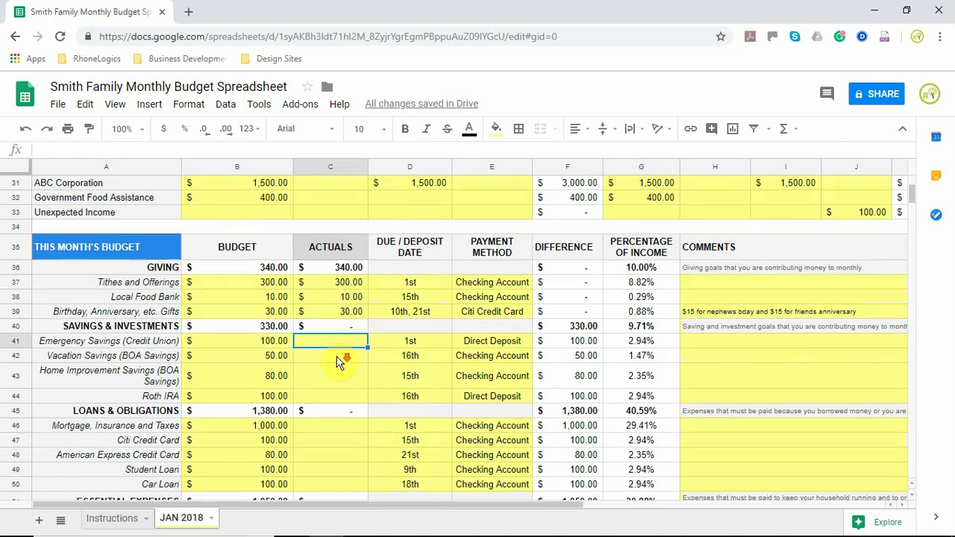
left_click_drag(270, 297, 269, 357)
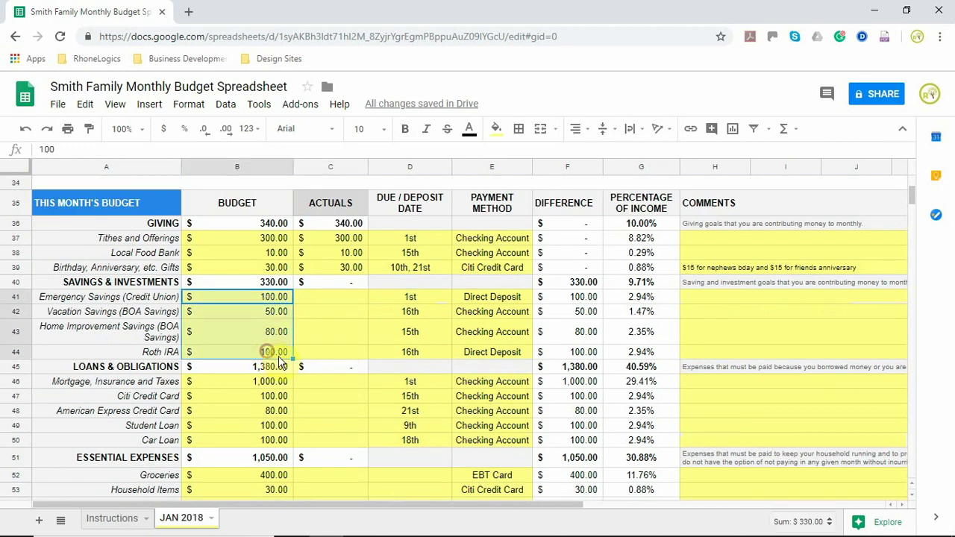
key("ctrl+c")
left_click(327, 297)
key("ctrl+v")
scroll(320, 332, "down", 2)
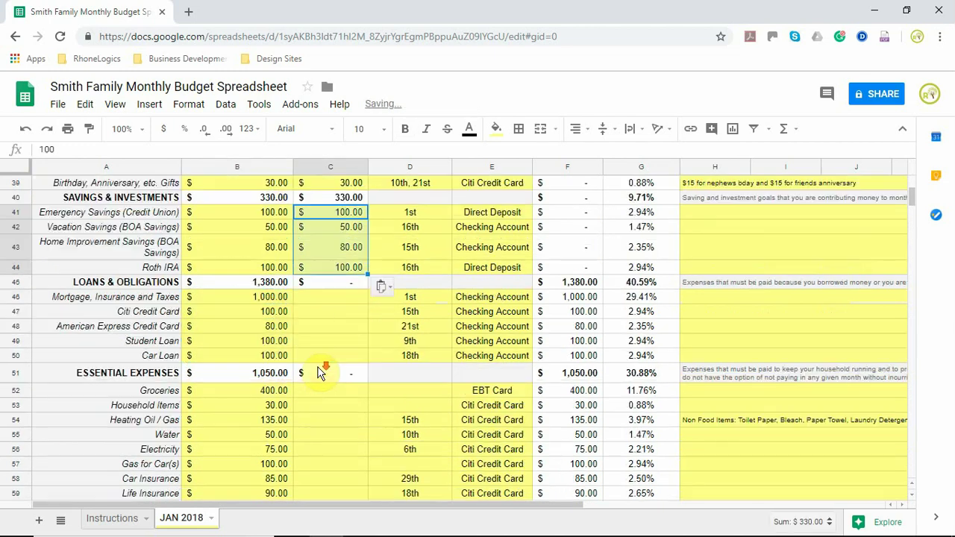
Step: Copy the Loans & Obligations budget amounts from B46:B50 into the Actuals cells C46:C50
left_click_drag(268, 297, 275, 357)
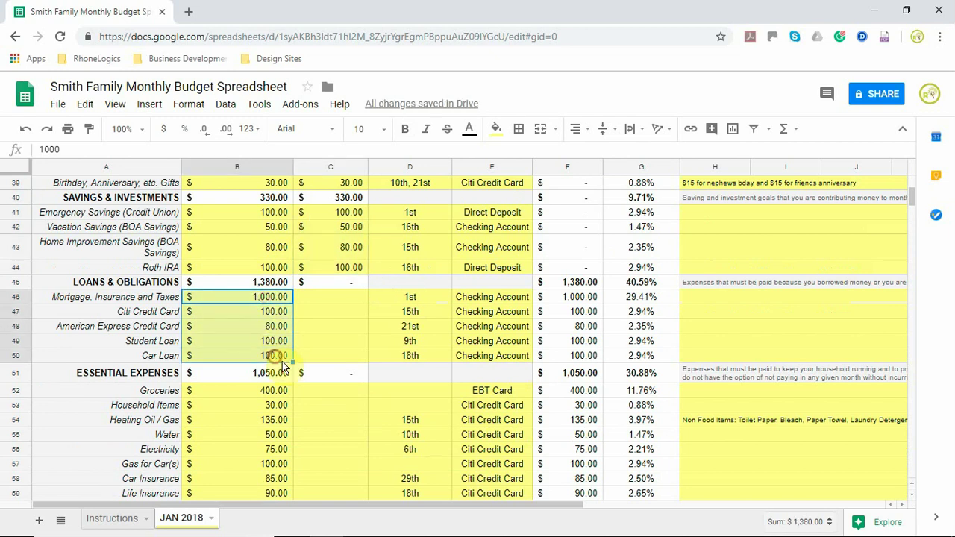
key("ctrl+c")
left_click(330, 298)
key("ctrl+v")
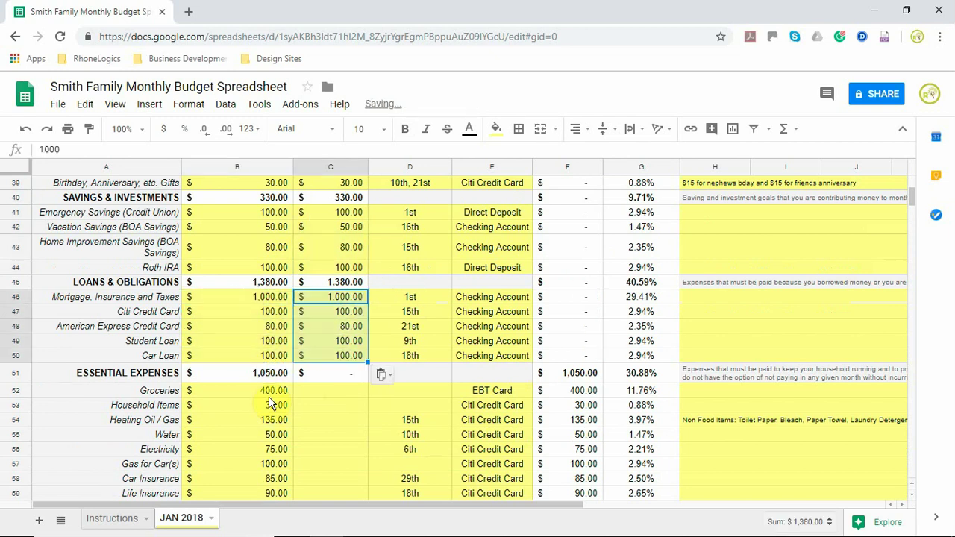
Step: Copy the Essential Expenses budget amounts from B52:B62 into the Actuals cells C52:C62
left_click_drag(269, 392, 271, 425)
key("ctrl+c")
left_click(330, 276)
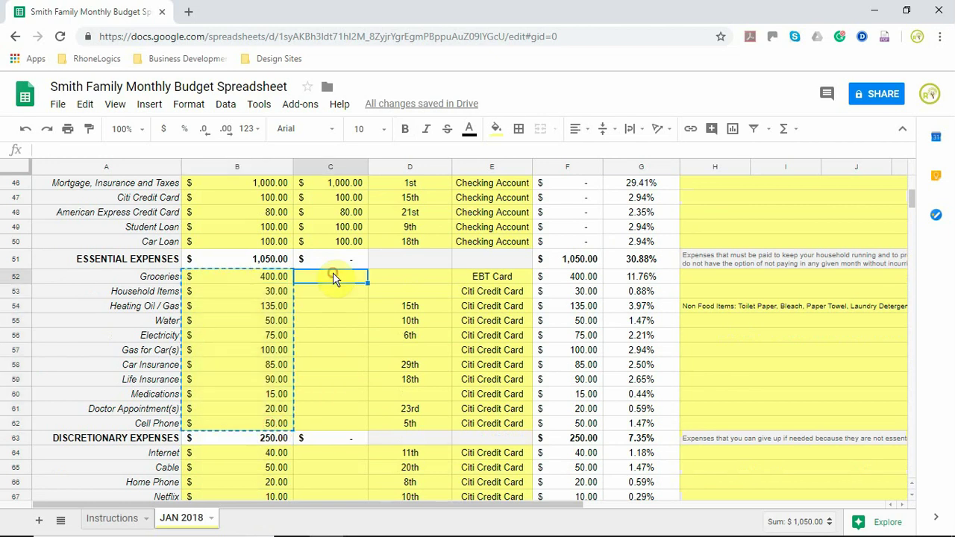
key("ctrl+v")
Step: Copy the Discretionary and Unexpected Expenses budget amounts from B64:B73 into the Actuals cells C64:C73
scroll(327, 391, "down", 3)
left_click_drag(275, 344, 277, 388)
left_click_drag(279, 436, 273, 473)
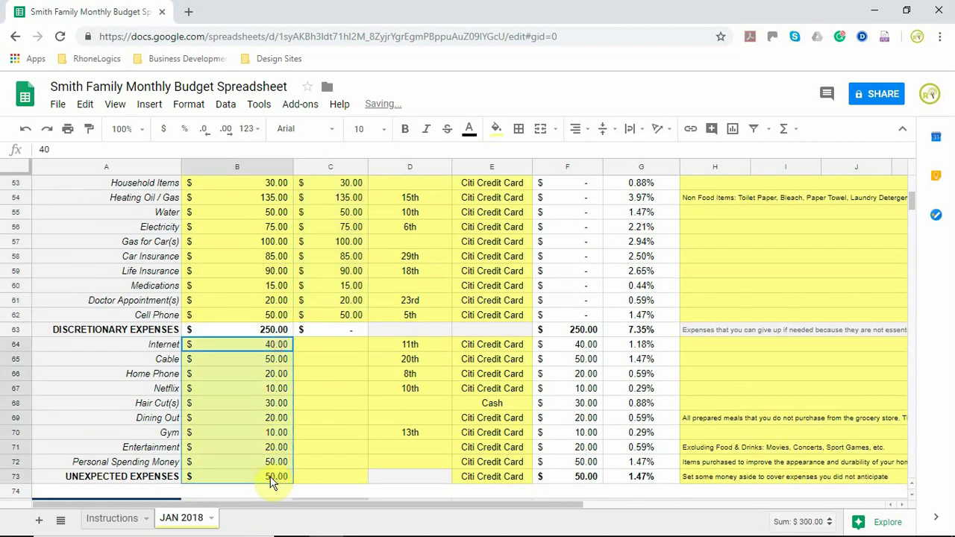
key("ctrl+c")
left_click(317, 347)
key("ctrl+v")
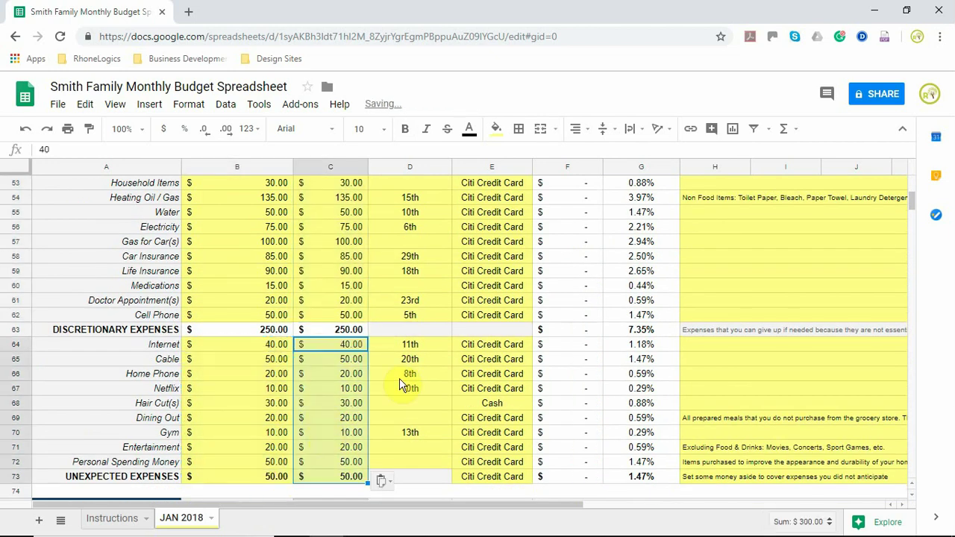
left_click(384, 388)
Step: Try an actual Groceries amount of 410 in C52 and check the row's Difference value
scroll(384, 393, "up", 4)
scroll(383, 394, "up", 5)
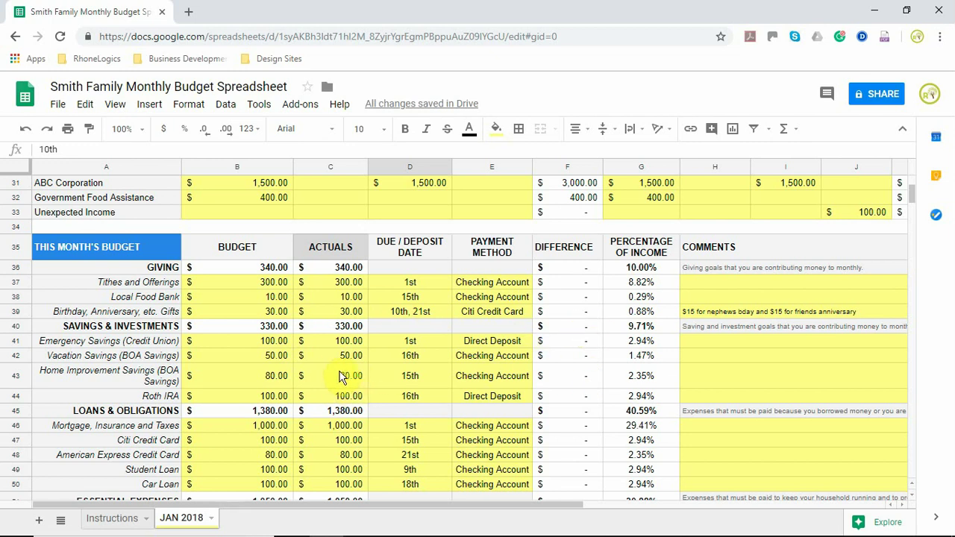
scroll(339, 376, "down", 2)
scroll(358, 400, "down", 2)
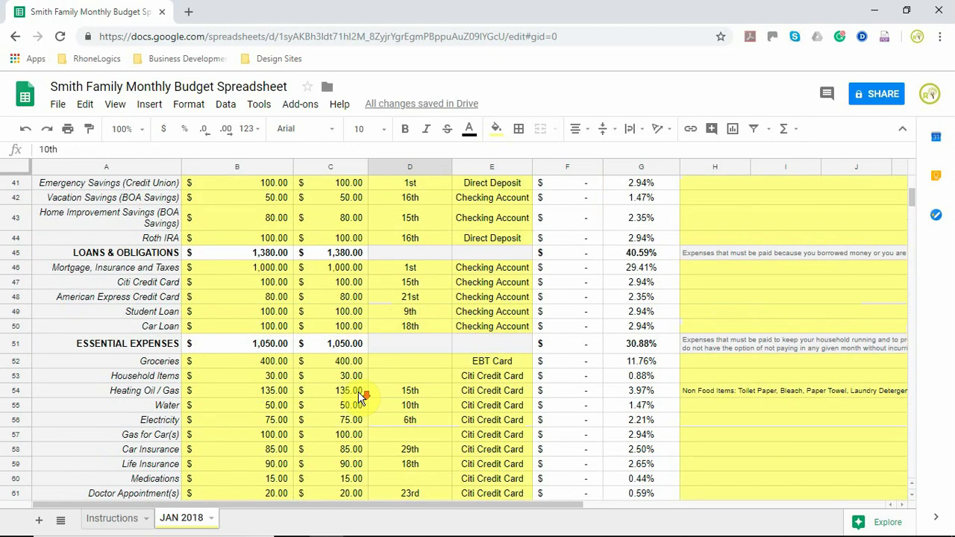
left_click(352, 362)
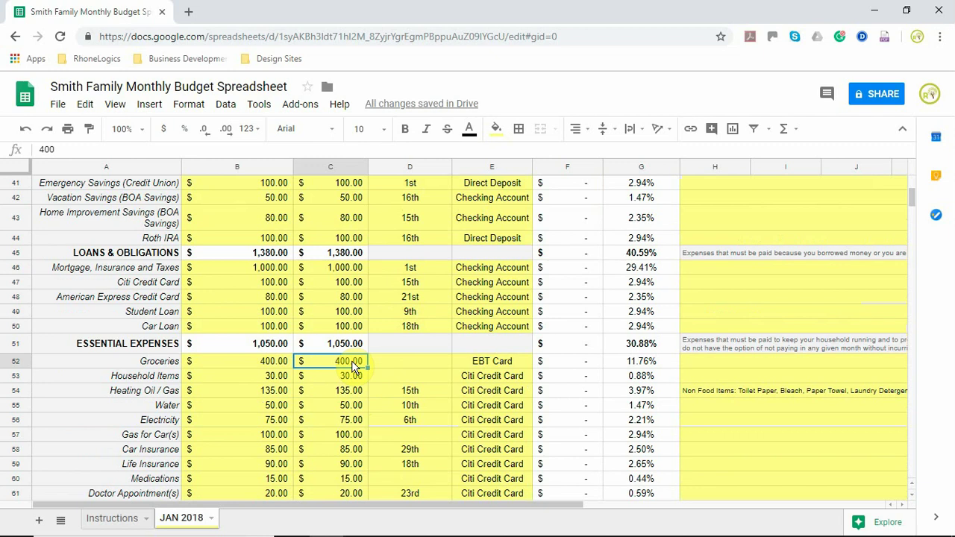
type("410")
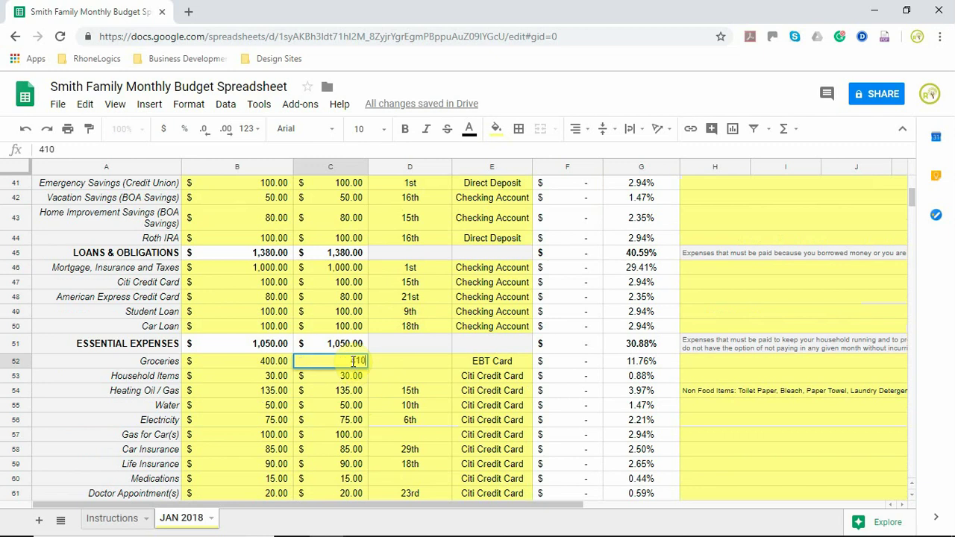
key("Tab")
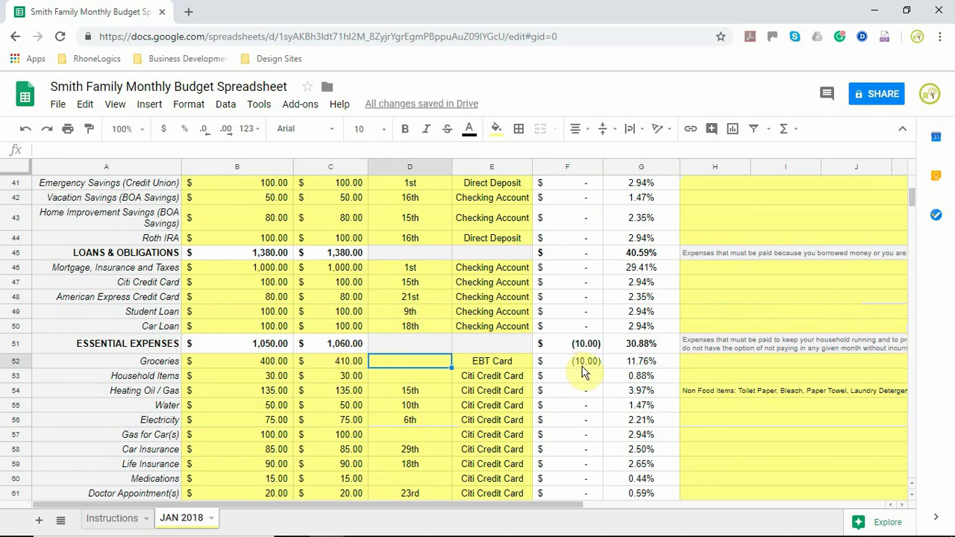
left_click(584, 371)
Step: Return the actual Groceries amount in C52 to 400
left_click(337, 365)
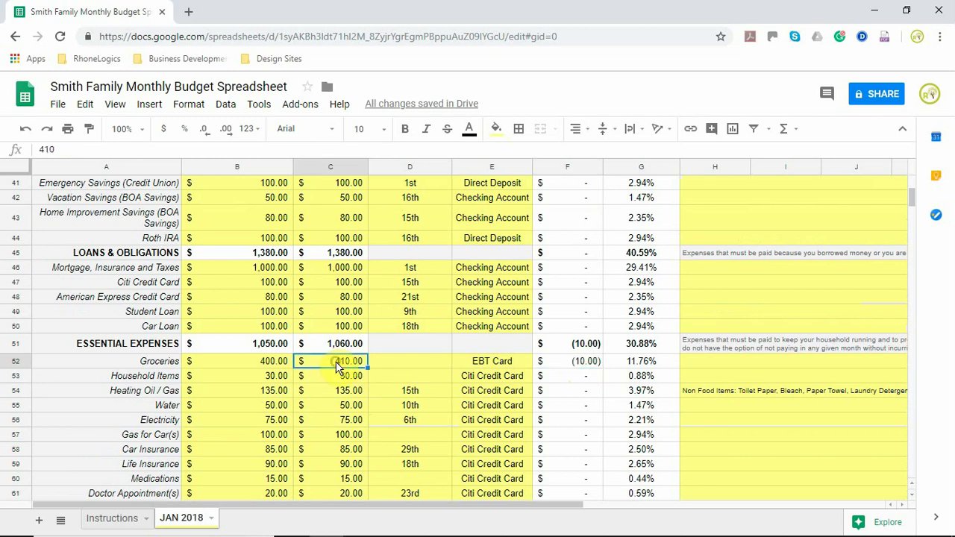
type("400")
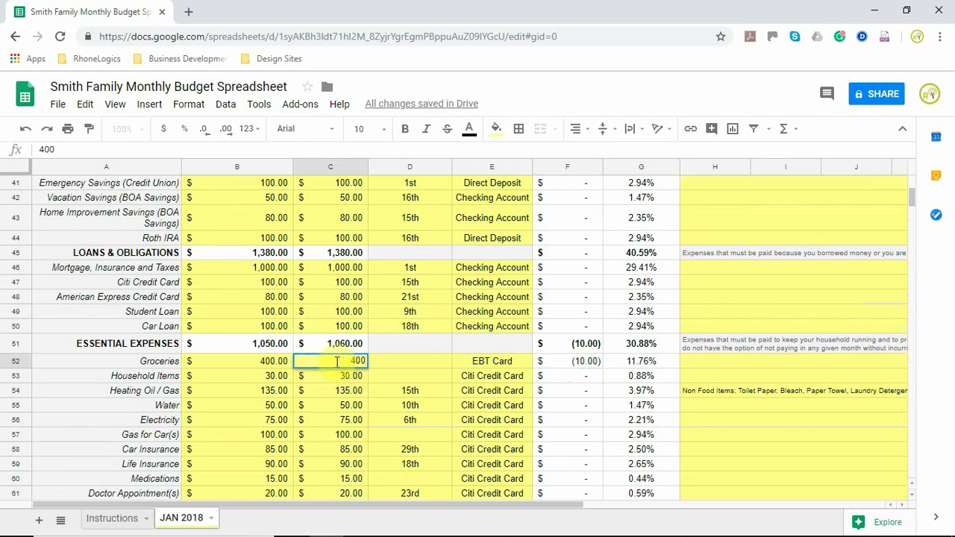
left_click(328, 409)
scroll(378, 383, "down", 5)
key("ctrl+z")
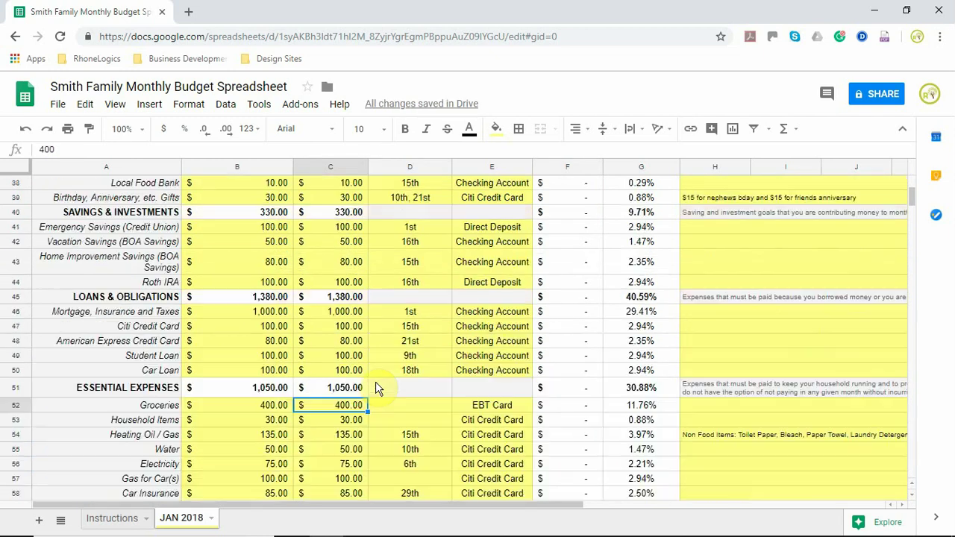
Step: Examine the Income & Budget Comparison's planned and actual income, total budget, category totals, and income minus budget in rows 76 to 82
scroll(377, 387, "down", 8)
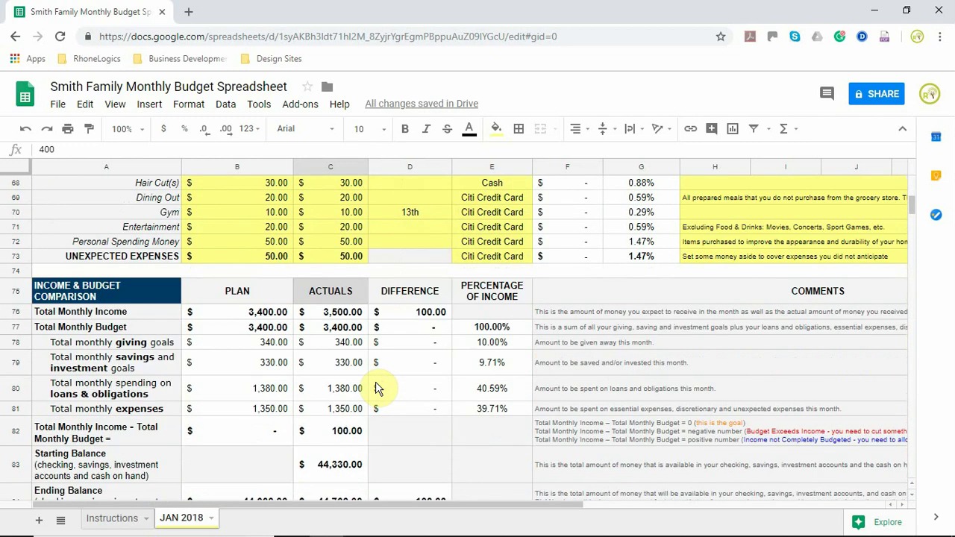
left_click(272, 313)
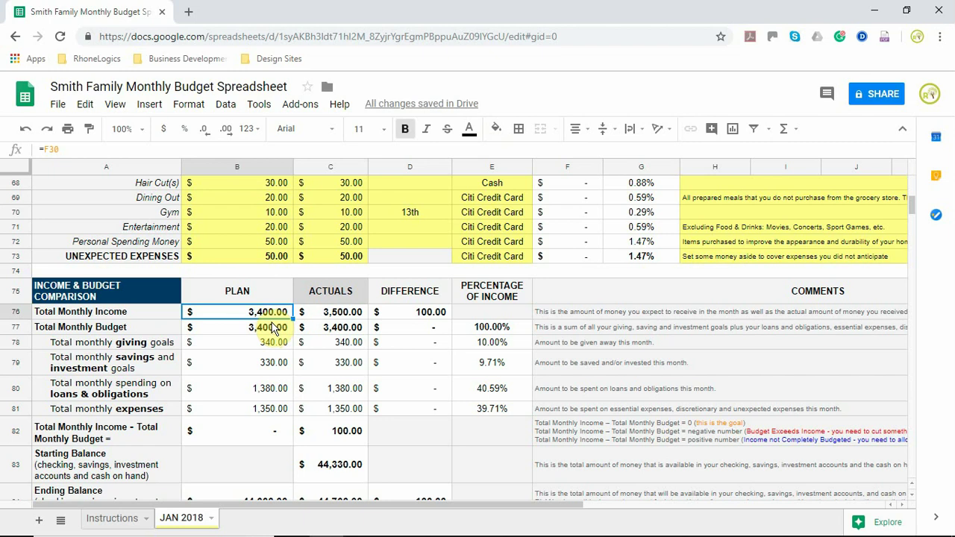
left_click(351, 315)
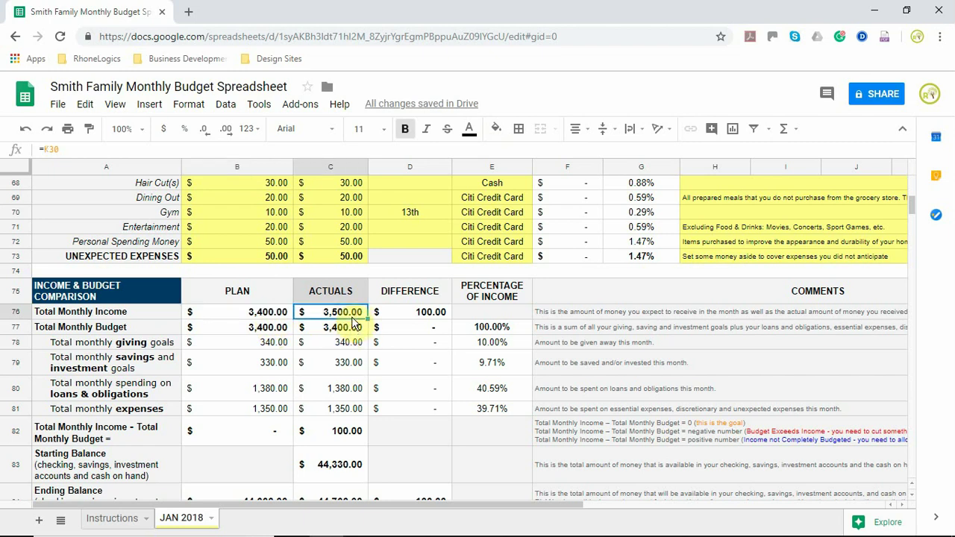
left_click(431, 317)
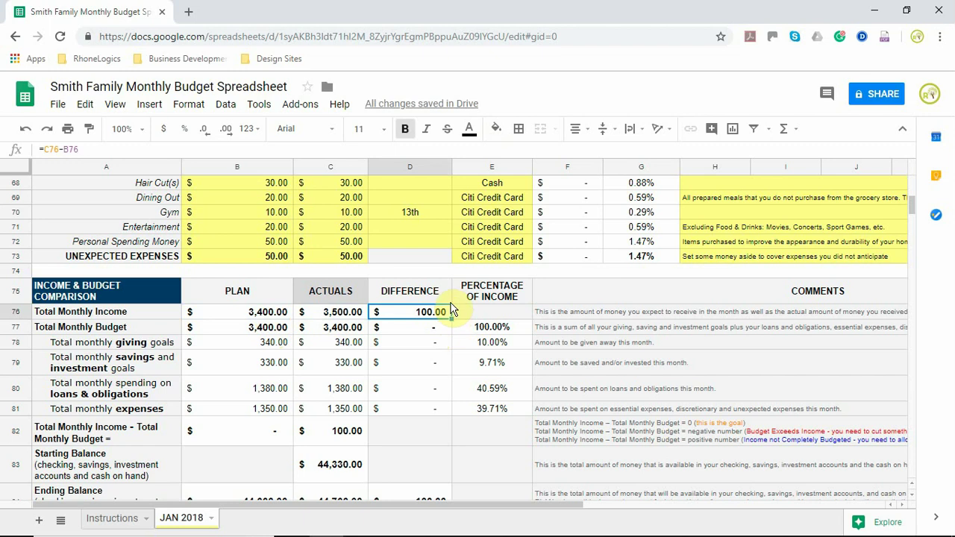
left_click(414, 310)
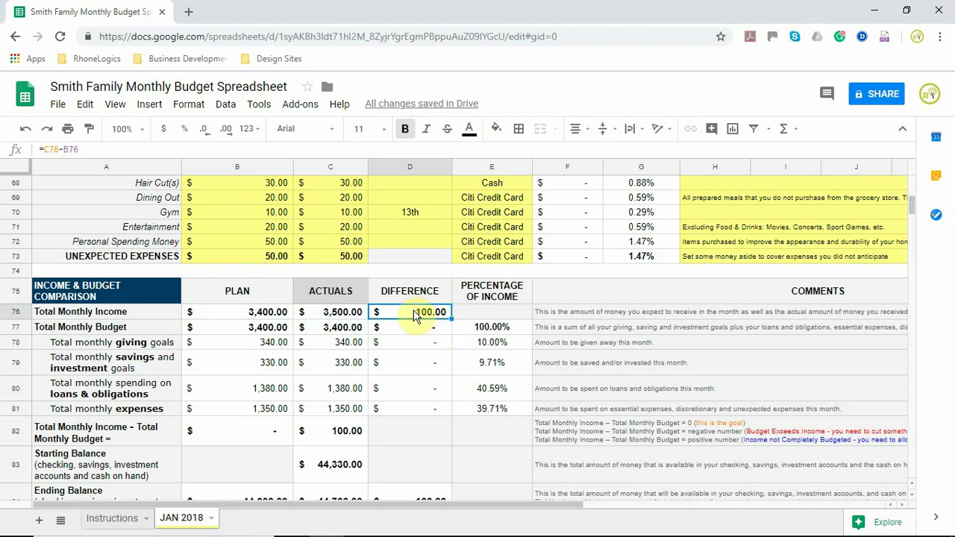
left_click(343, 436)
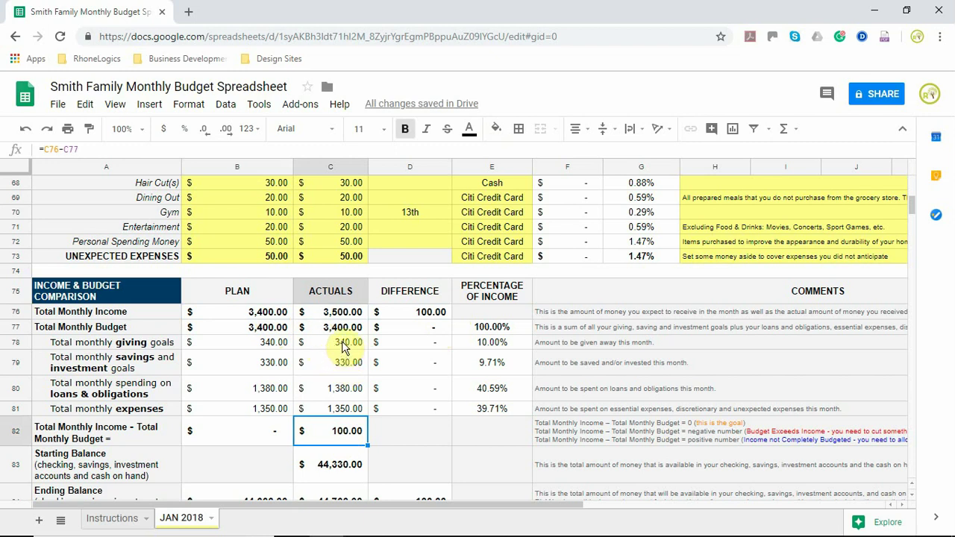
left_click_drag(343, 344, 347, 415)
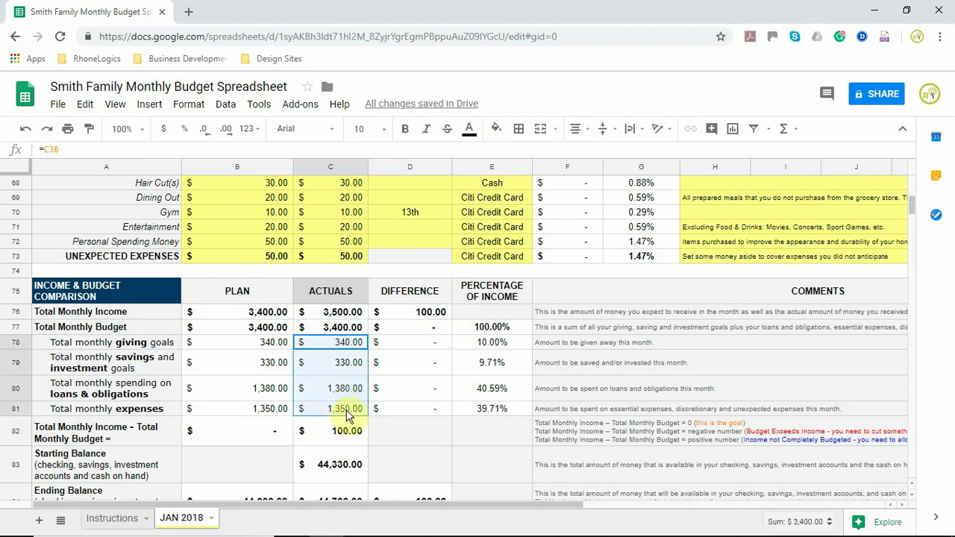
left_click(259, 332)
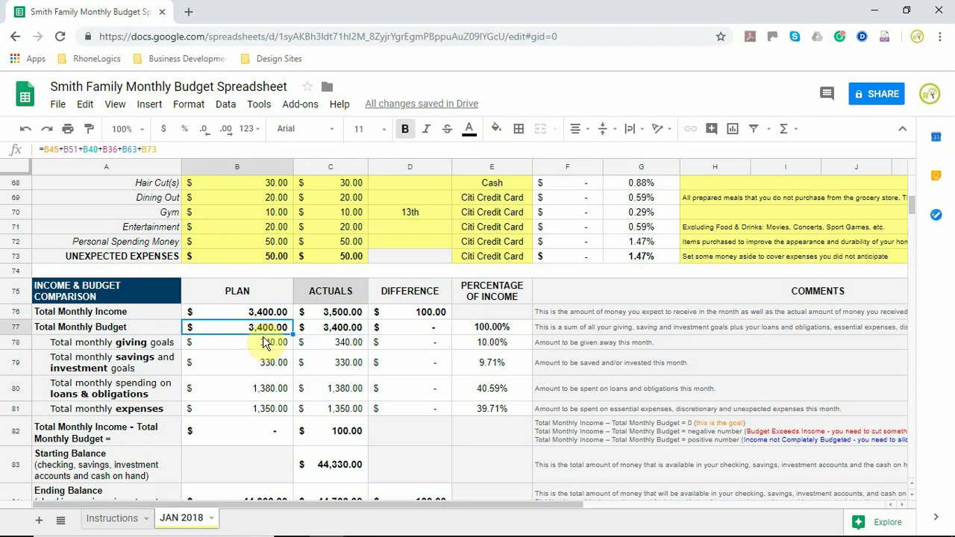
left_click_drag(262, 341, 273, 412)
left_click(338, 332)
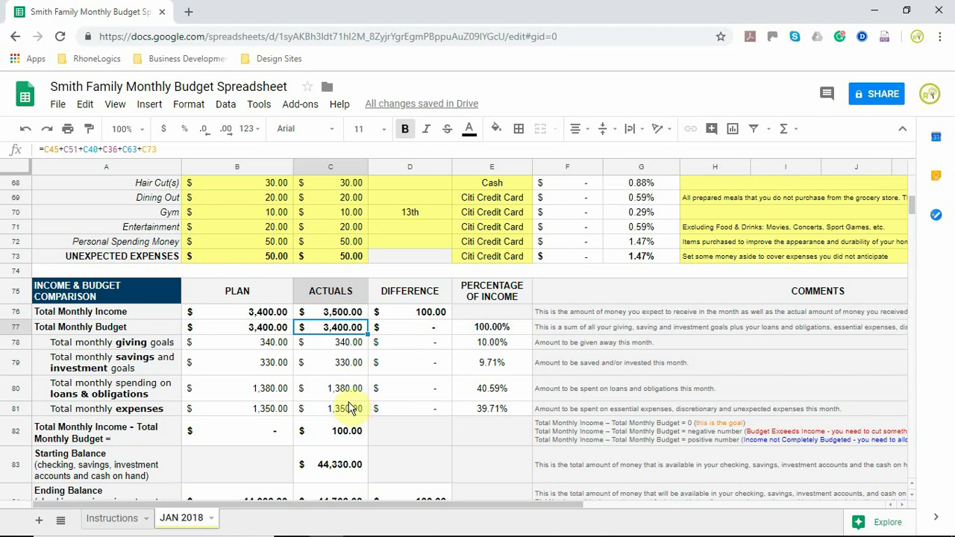
Step: Change the actual Unexpected Expenses amount in C73 to 100
left_click(350, 257)
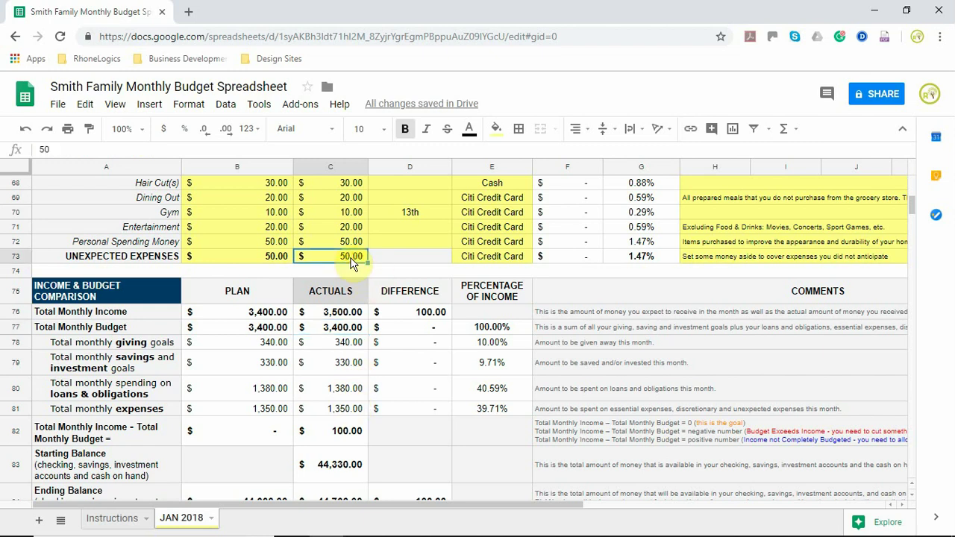
type("1")
left_click(414, 346)
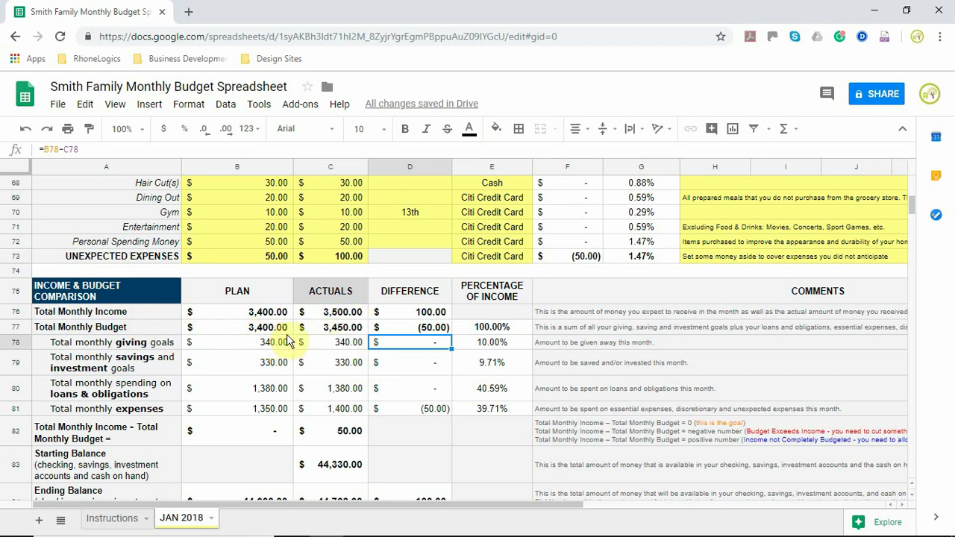
Step: Check how the higher unexpected spending affects the total budget, total expenses and income minus budget in the comparison table
left_click(261, 311)
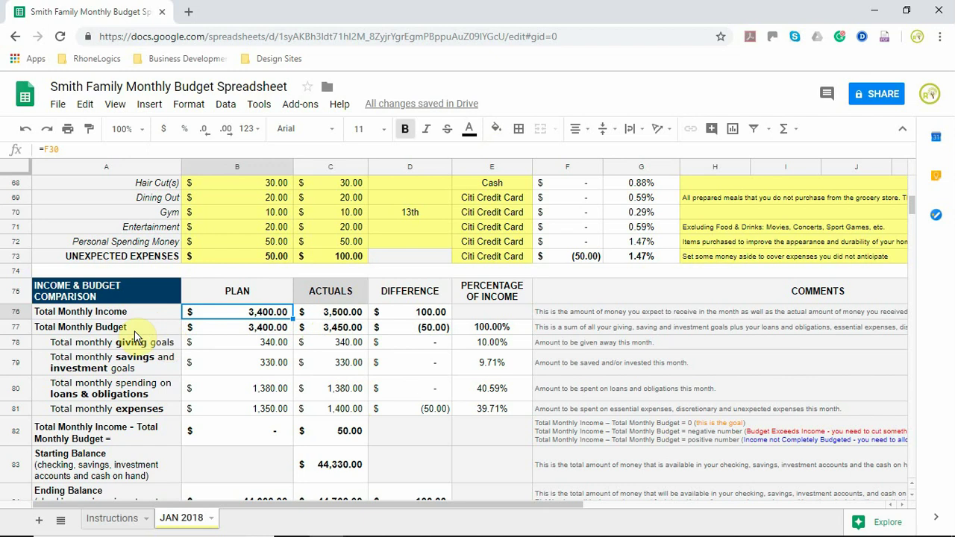
left_click(261, 331)
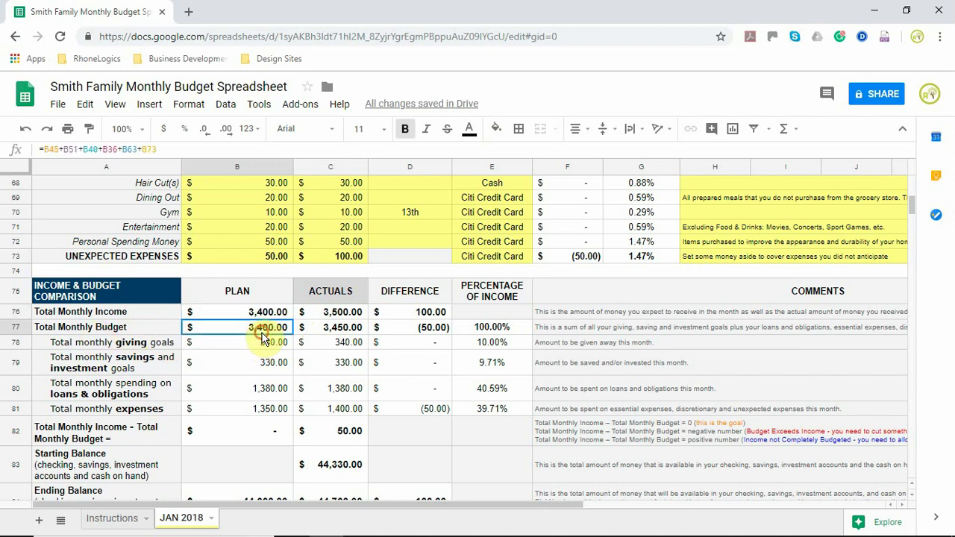
left_click(341, 332)
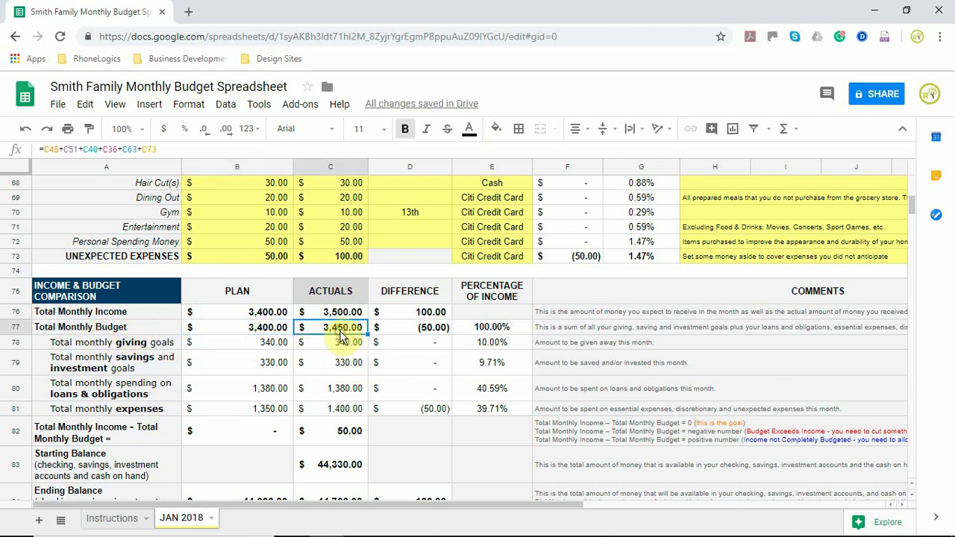
left_click(431, 333)
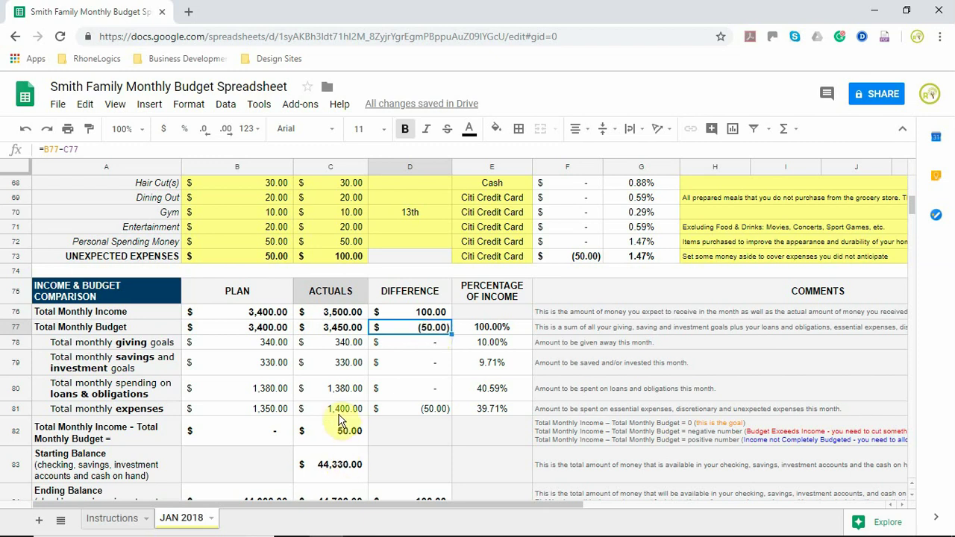
left_click(151, 412)
left_click(352, 412)
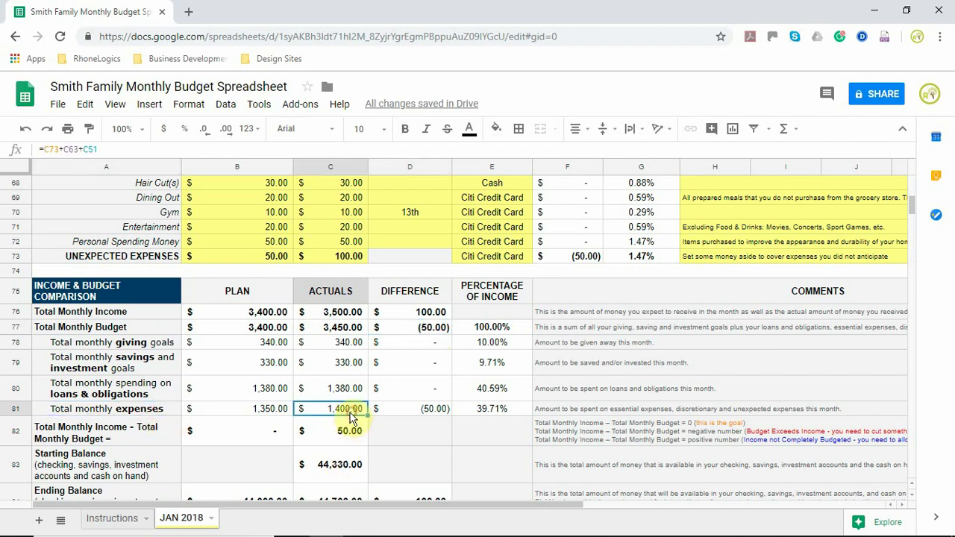
left_click(431, 412)
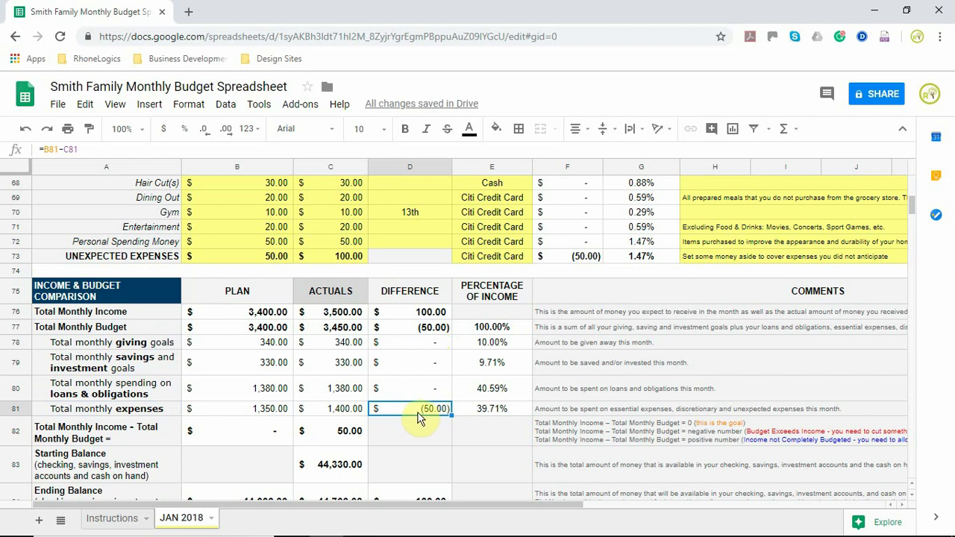
left_click(348, 437)
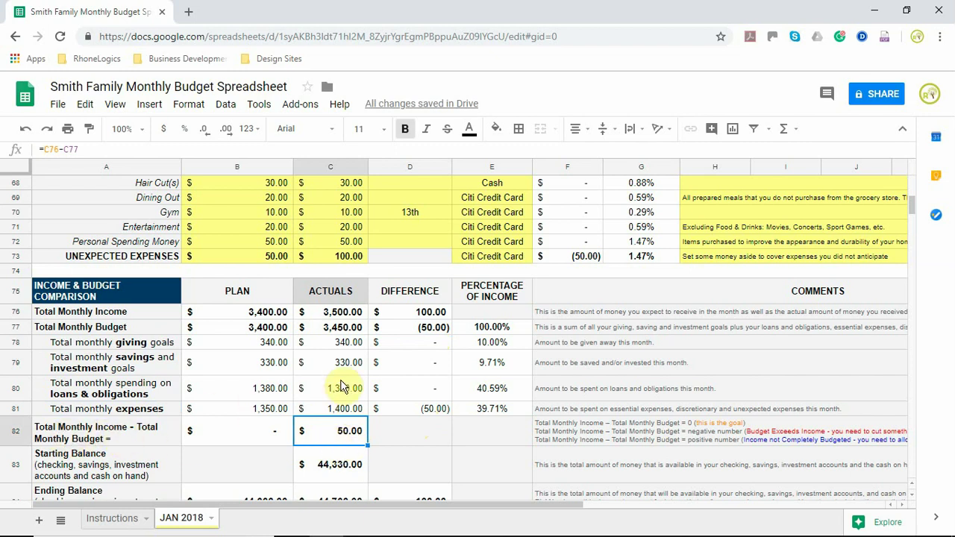
left_click(345, 316)
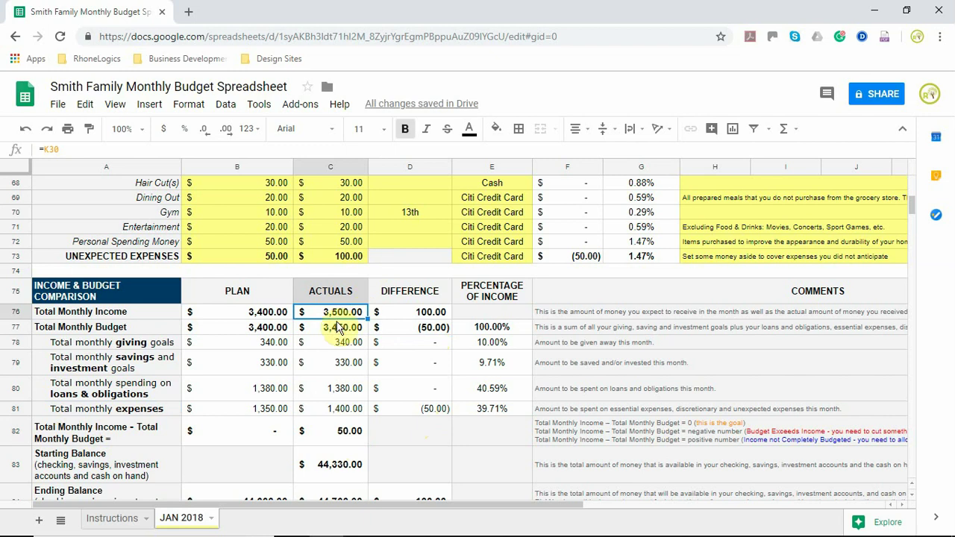
left_click(337, 328)
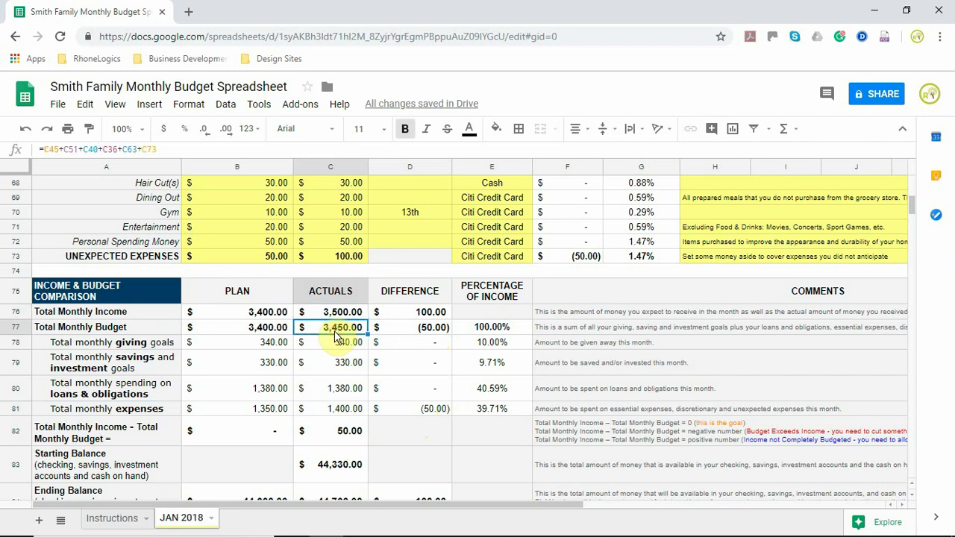
left_click(345, 439)
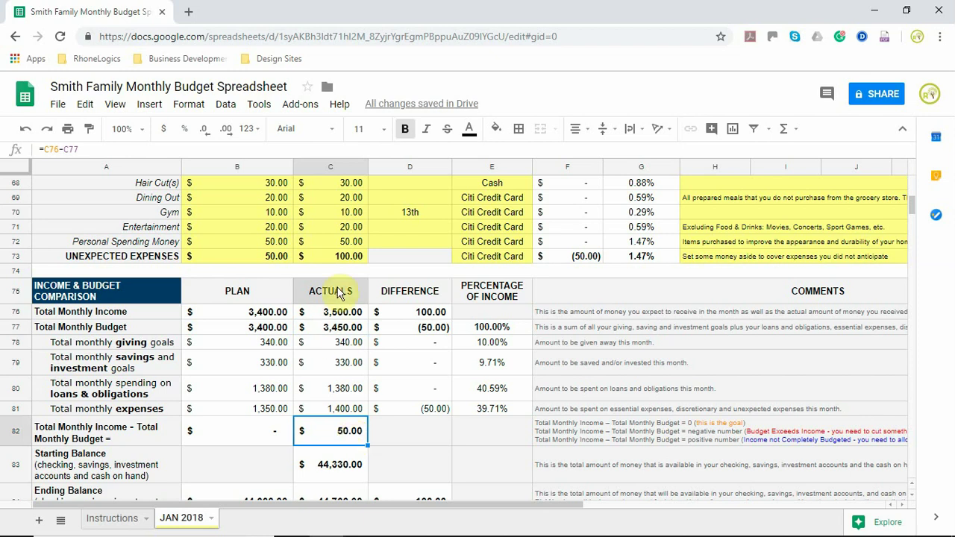
Step: Change the actual Dining Out amount in C69 to 200 and compare the planned and actual Total Monthly Budget
left_click(345, 258)
key("Up")
key("Up")
key("Up")
key("Up")
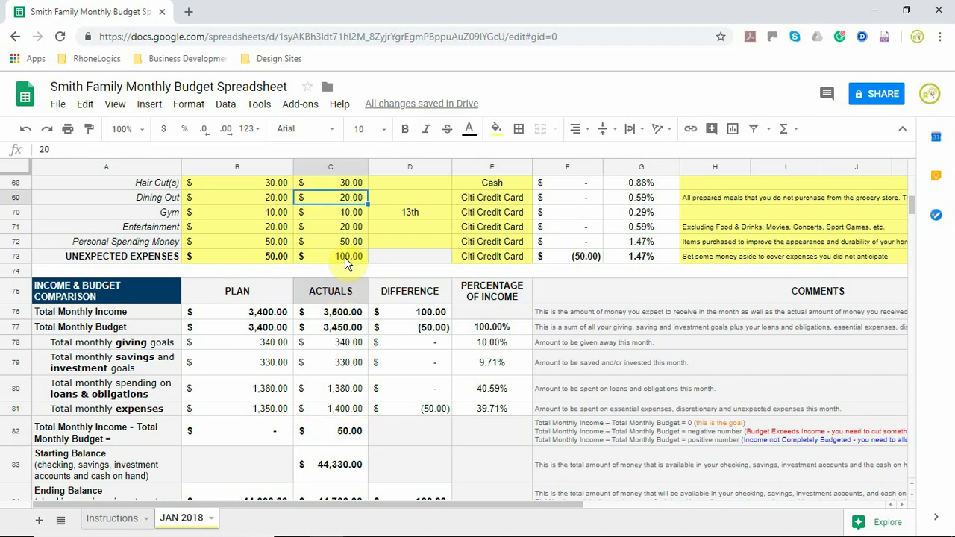
key("Return")
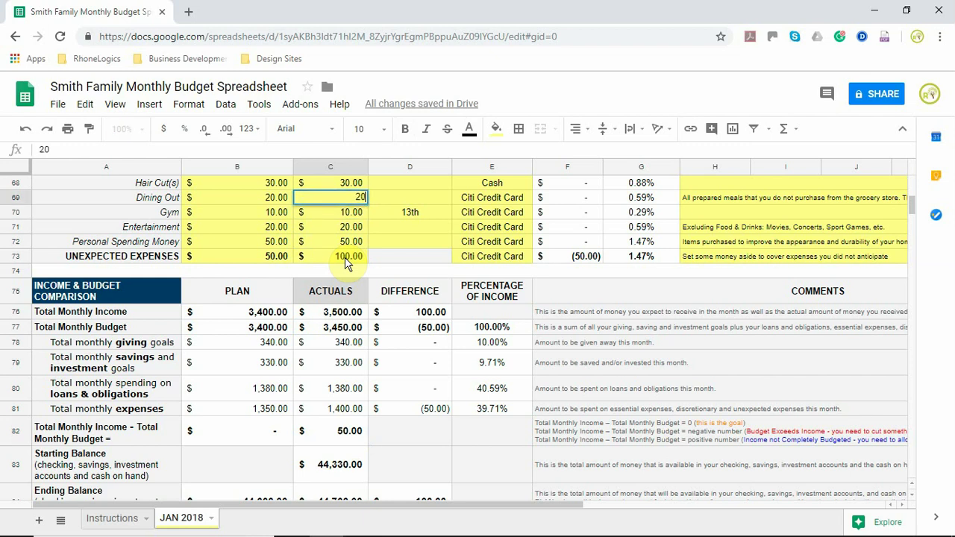
type("0")
left_click(345, 257)
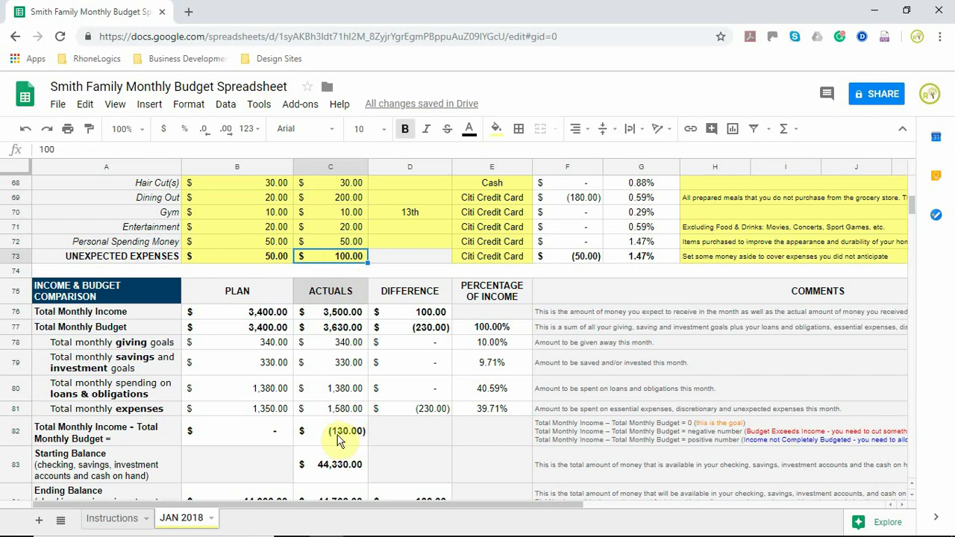
left_click(261, 329)
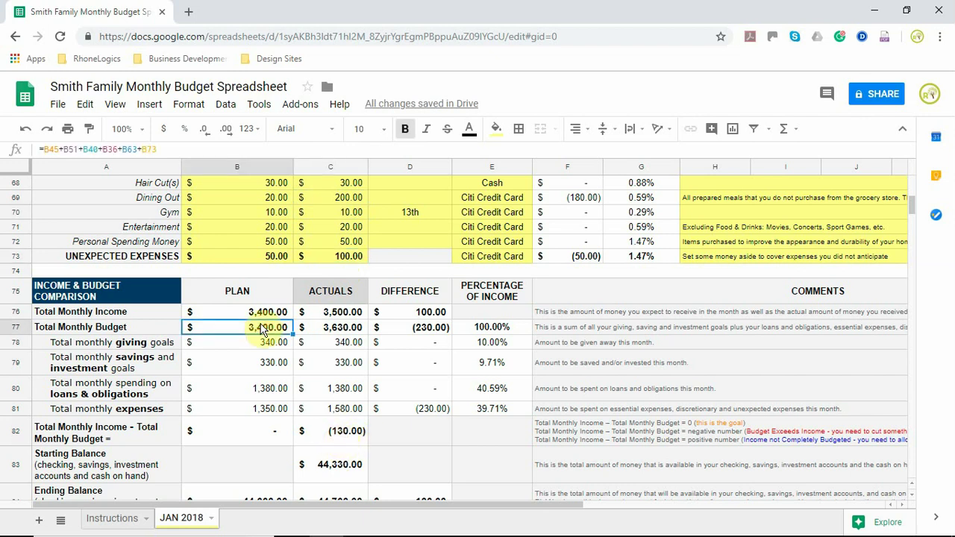
left_click(352, 333)
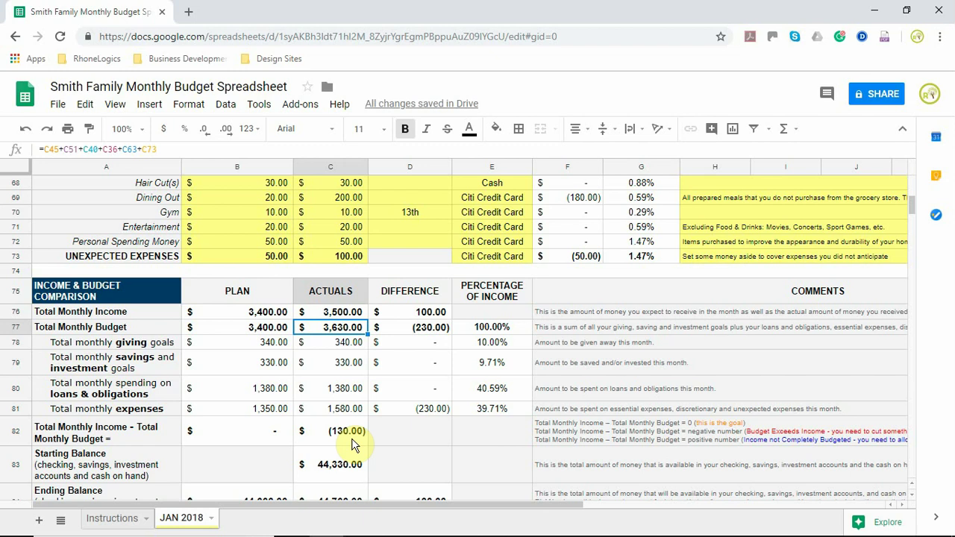
Step: Return the actual Unexpected Expenses amount in C73 to 50 and the actual Dining Out amount in C69 to 20
left_click(345, 256)
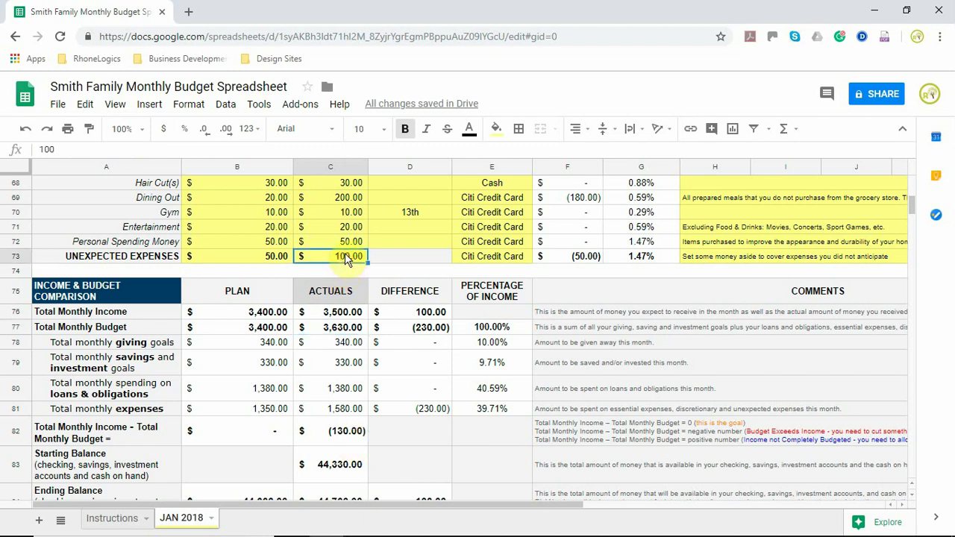
type("50")
key("Up")
key("Up")
key("Up")
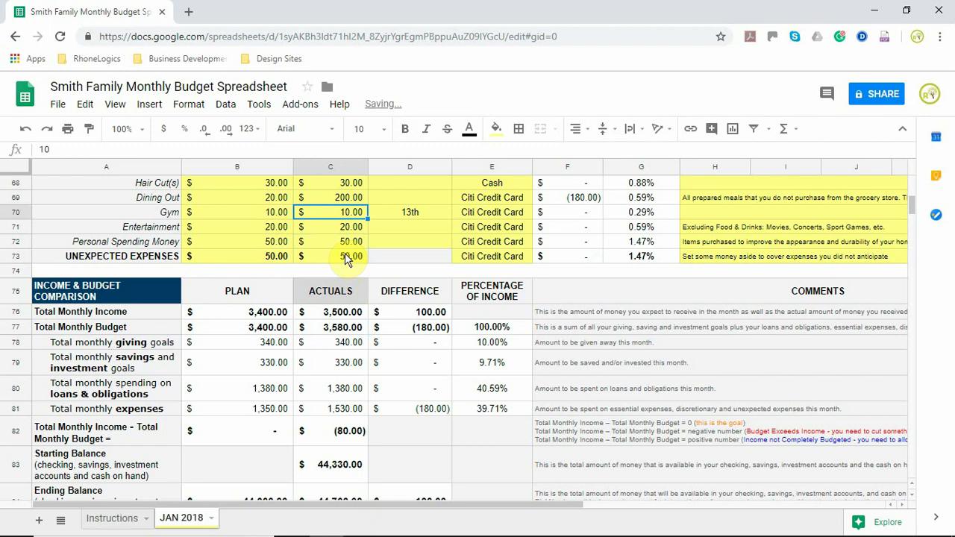
key("Up")
type("20")
key("Return")
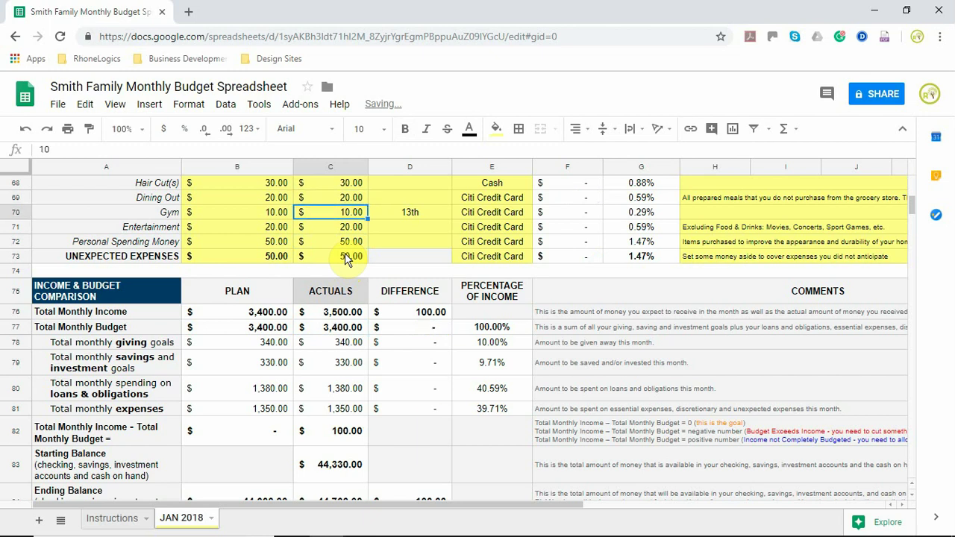
Step: Compare the starting balance with the planned and actual ending balances and their difference in rows 83 and 84
scroll(346, 313, "down", 3)
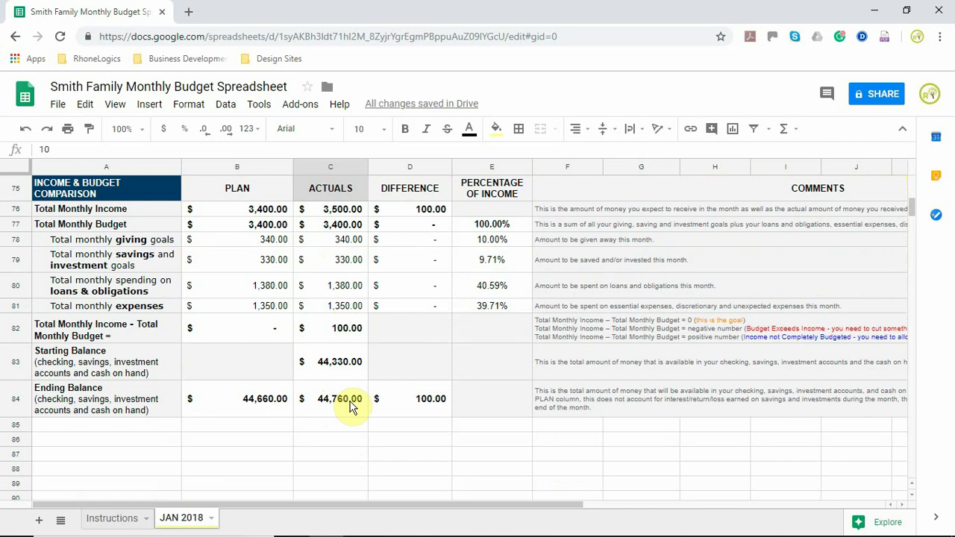
left_click(262, 401)
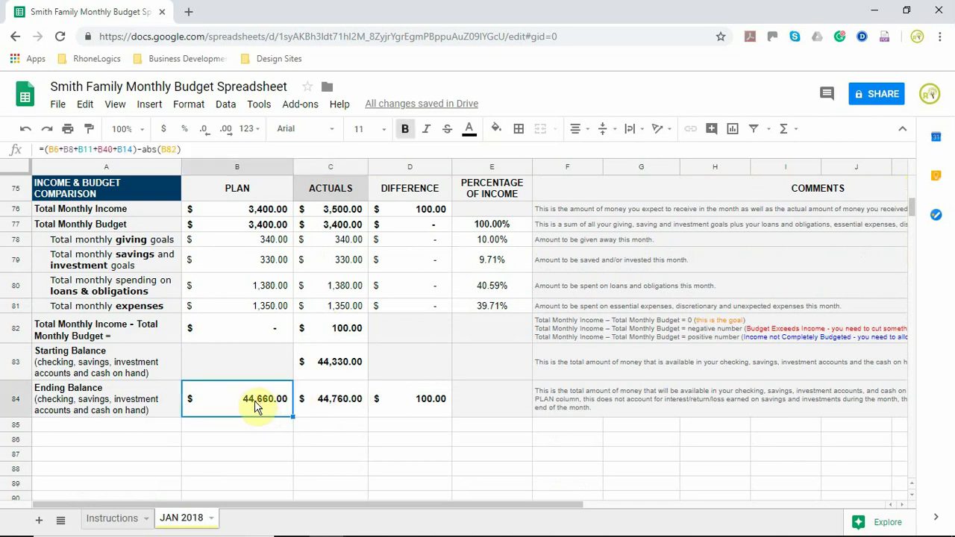
left_click(333, 363)
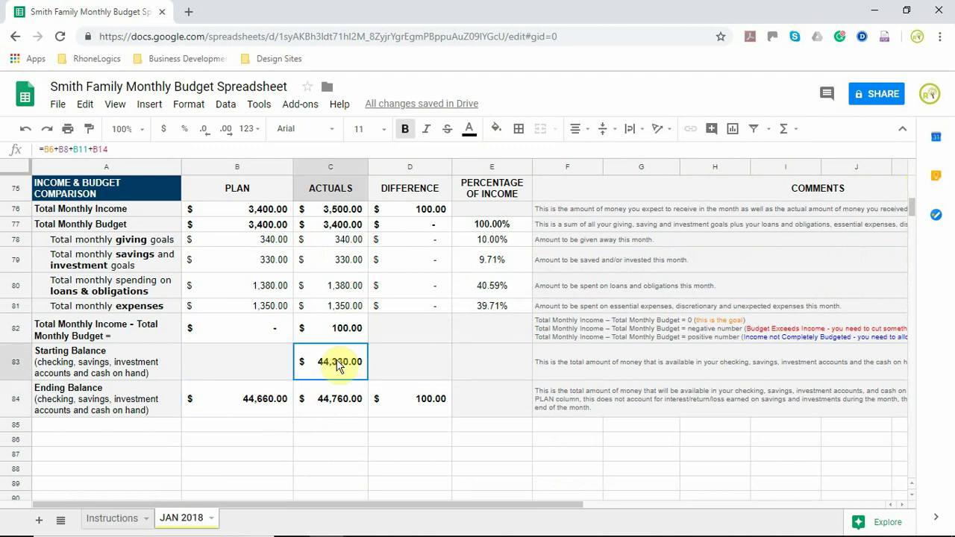
left_click(254, 407)
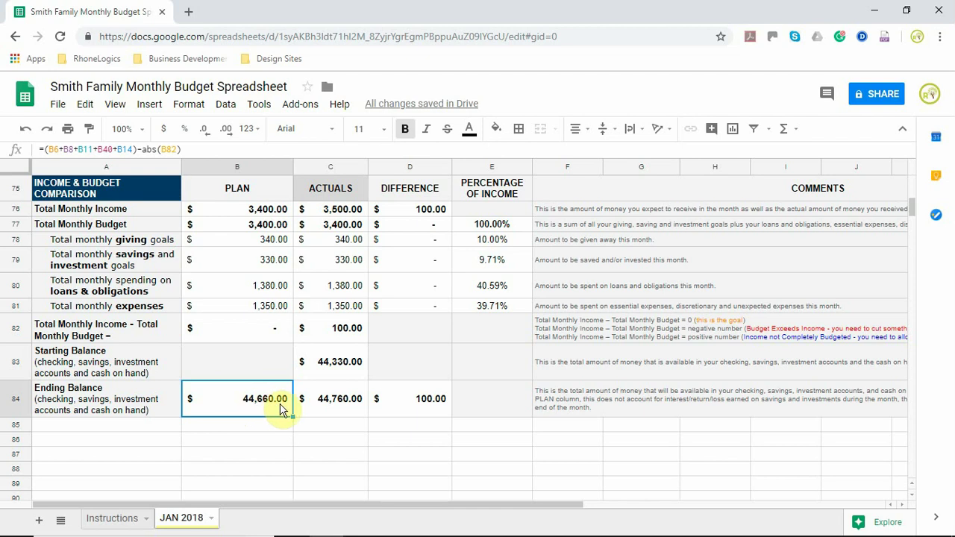
left_click(341, 408)
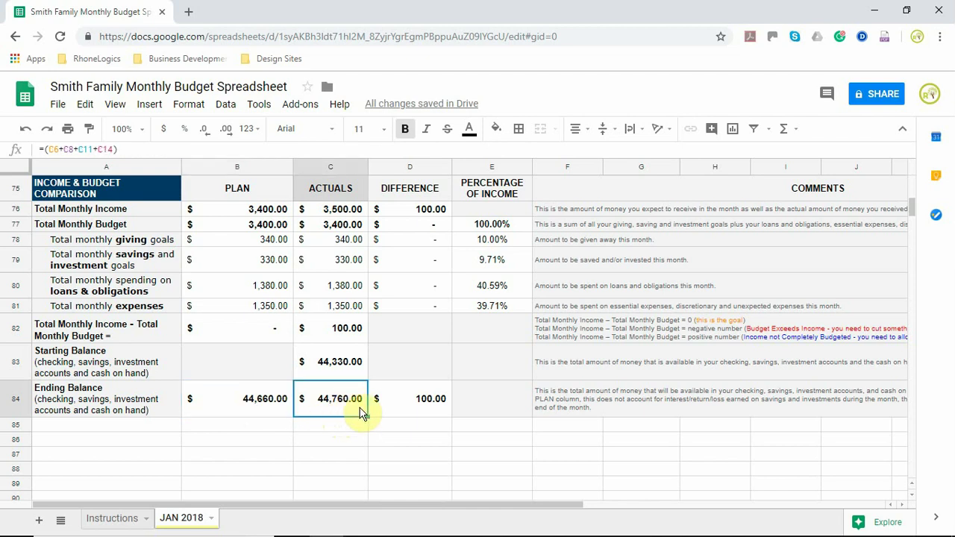
left_click(390, 407)
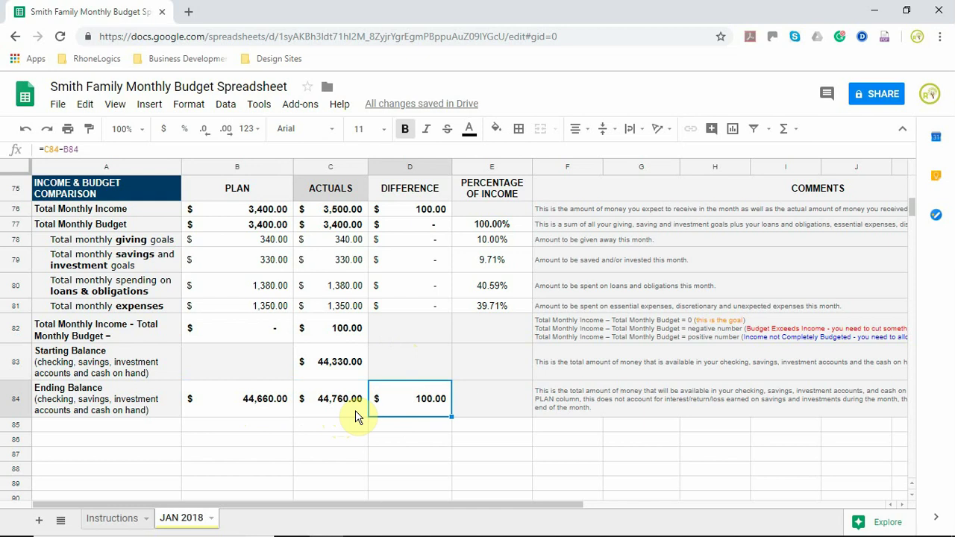
Step: Set the January budget's status in B2 to Closed
scroll(353, 419, "up", 10)
scroll(353, 420, "up", 5)
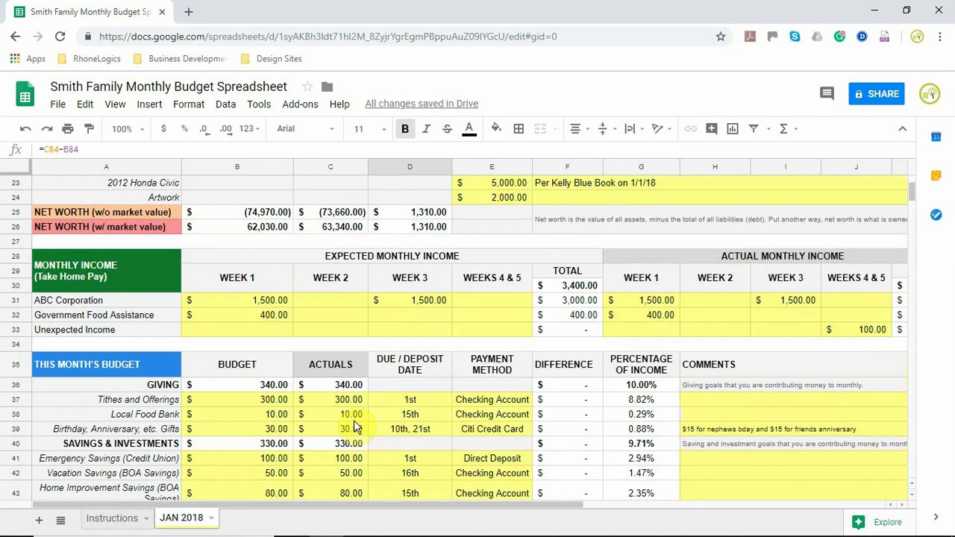
scroll(353, 420, "up", 7)
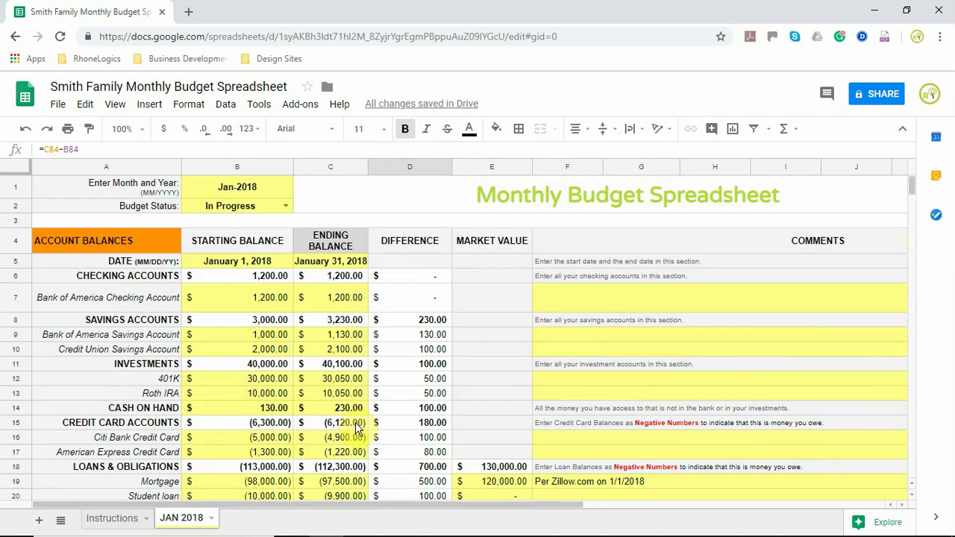
left_click(285, 208)
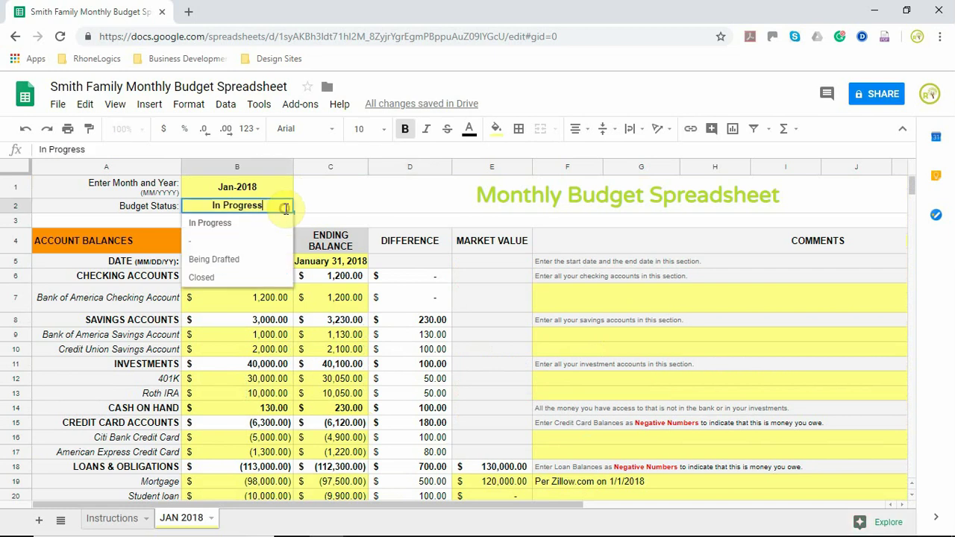
left_click(213, 279)
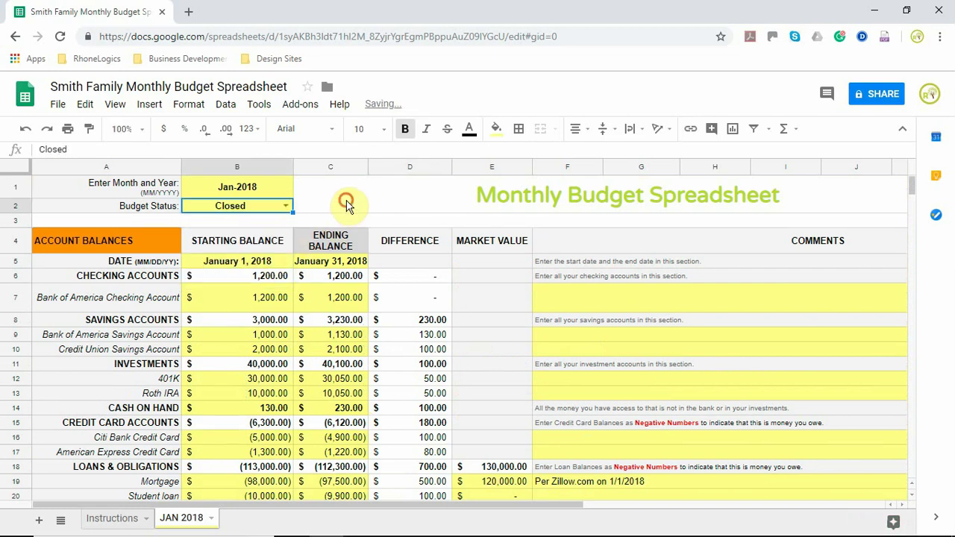
left_click(345, 206)
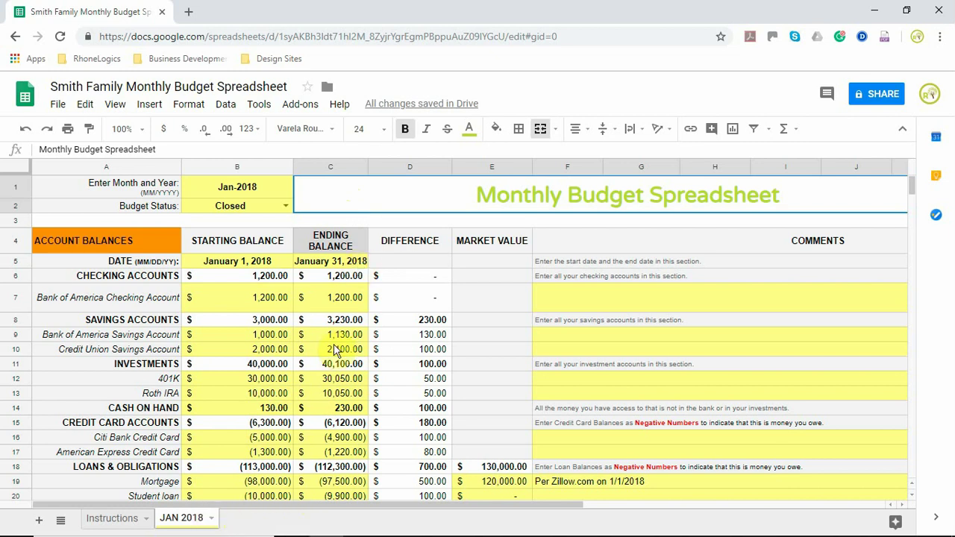
Step: Duplicate the JAN 2018 sheet and rename the copy FEB 2018
right_click(186, 528)
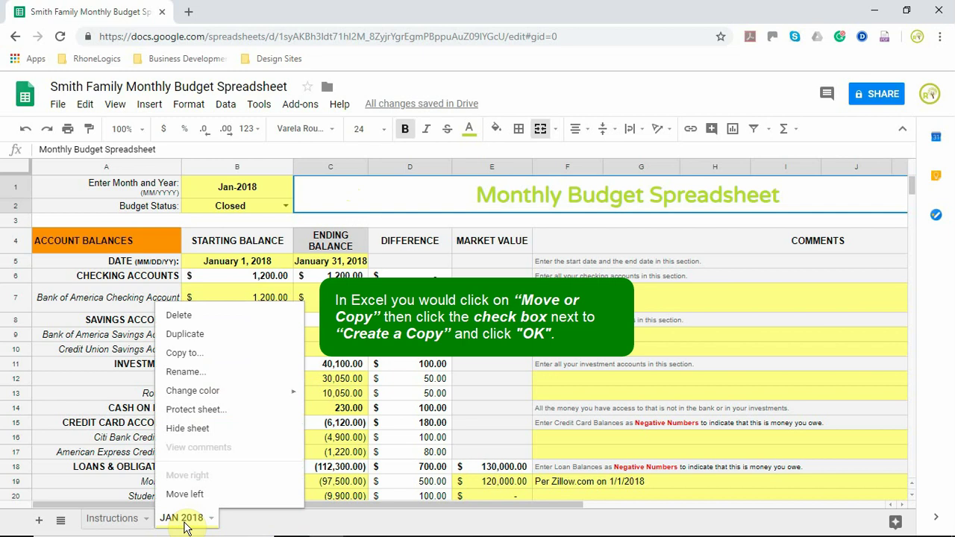
left_click(195, 335)
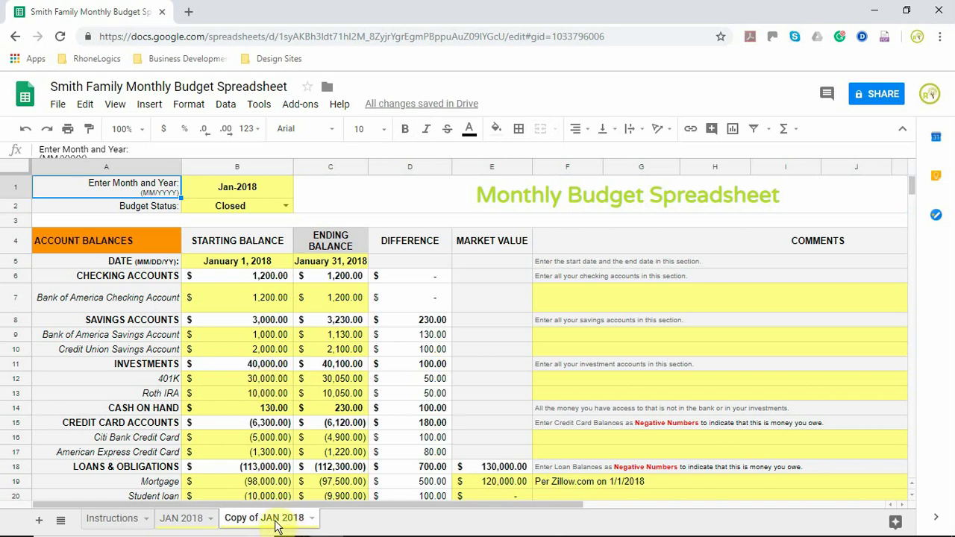
right_click(237, 517)
left_click(263, 373)
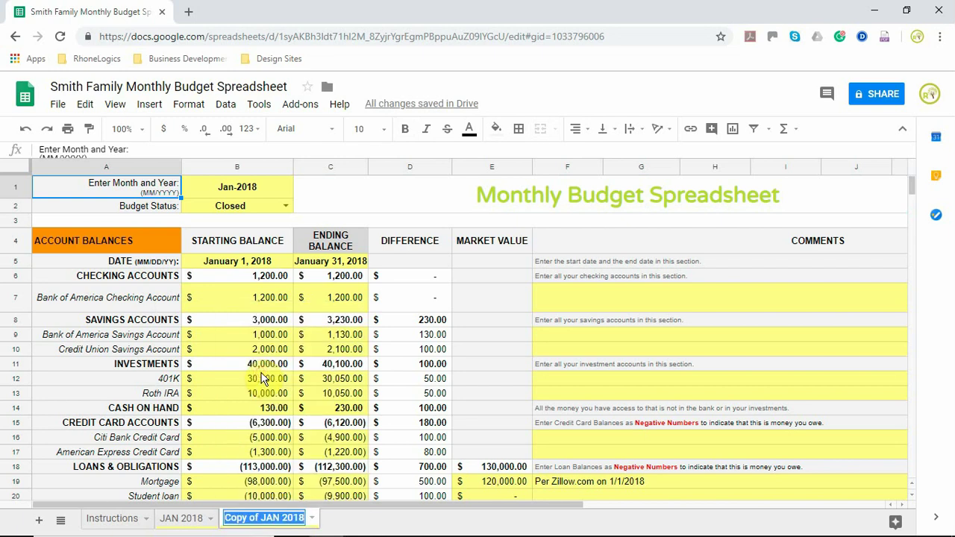
type("FEB")
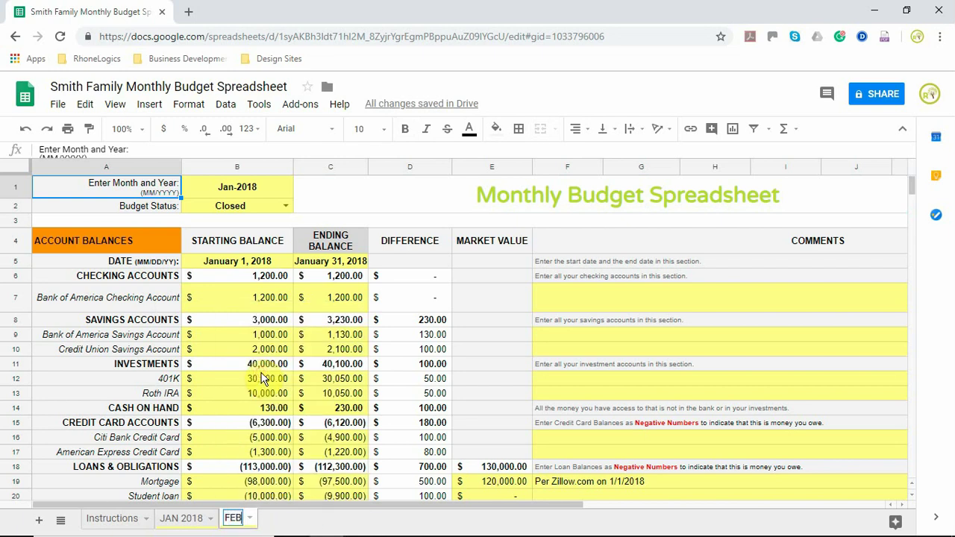
type(" 2018")
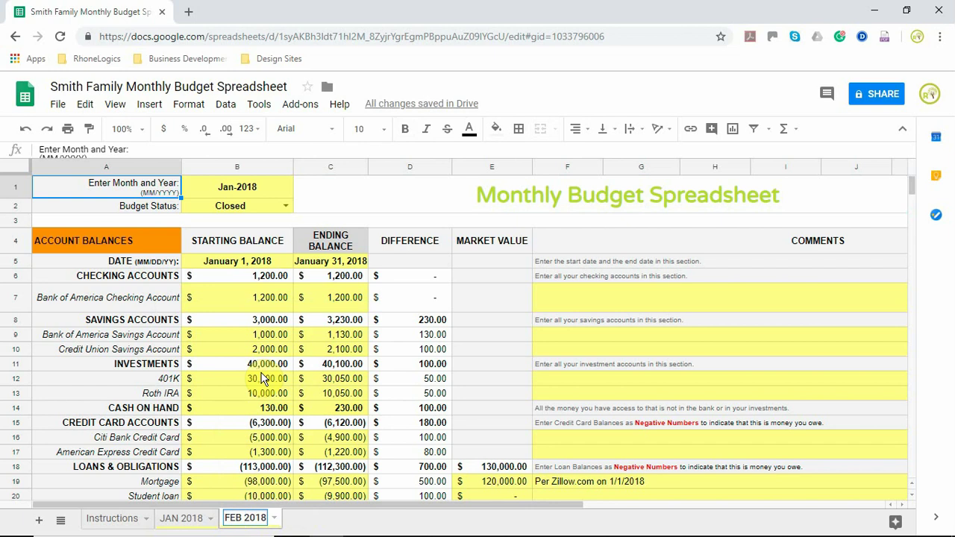
Step: Change the tab color of the JAN 2018 sheet to bright green
left_click(192, 518)
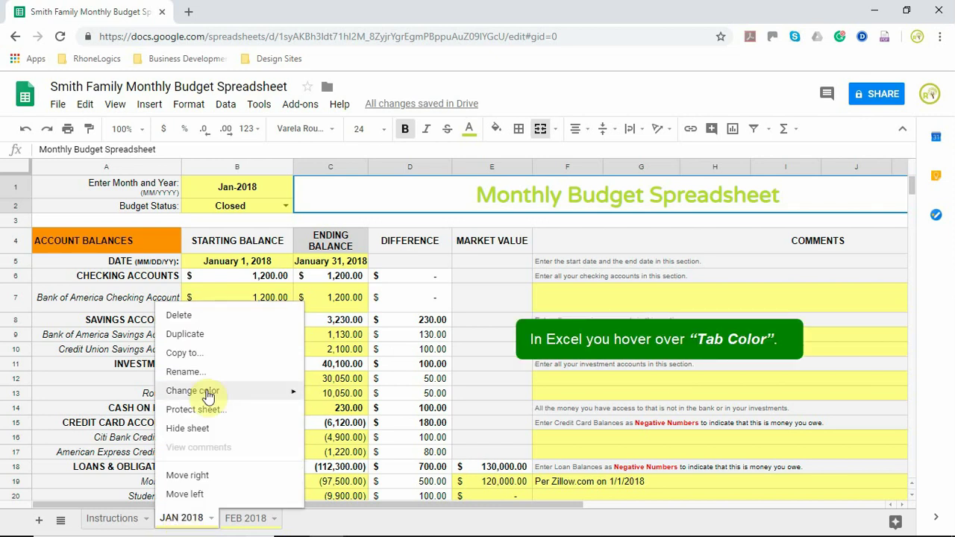
mouse_move(208, 396)
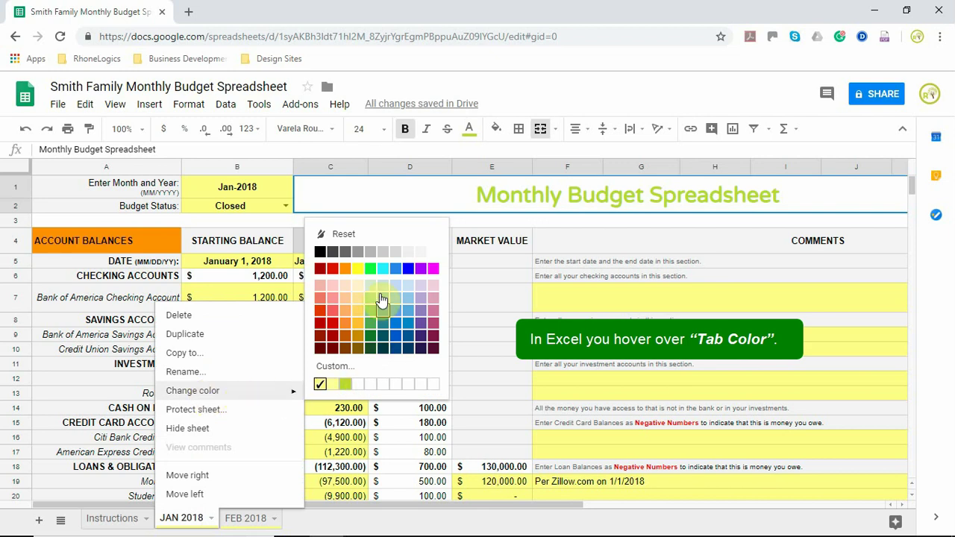
left_click(371, 274)
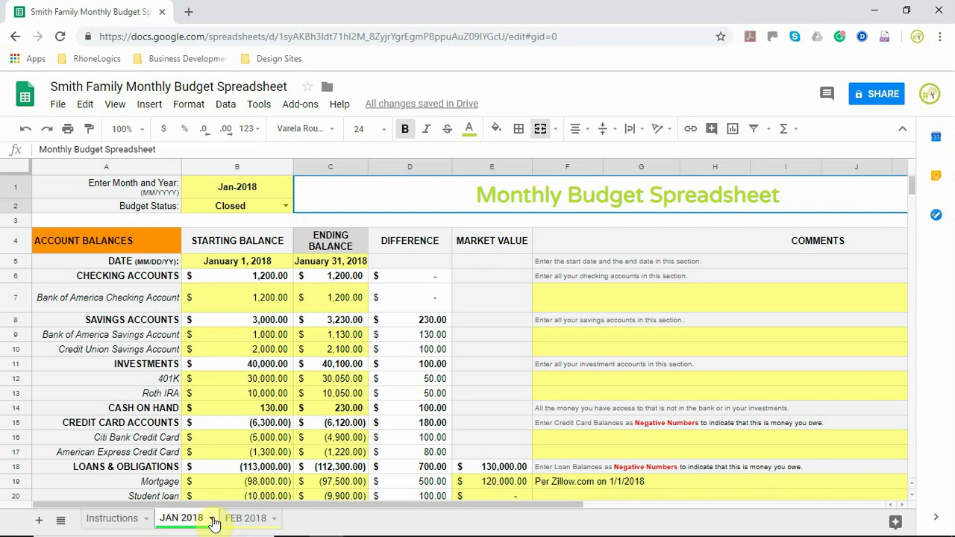
Step: On the FEB 2018 sheet, set the month and year in B1 to 2/2018 and the budget status to In Progress
left_click(252, 520)
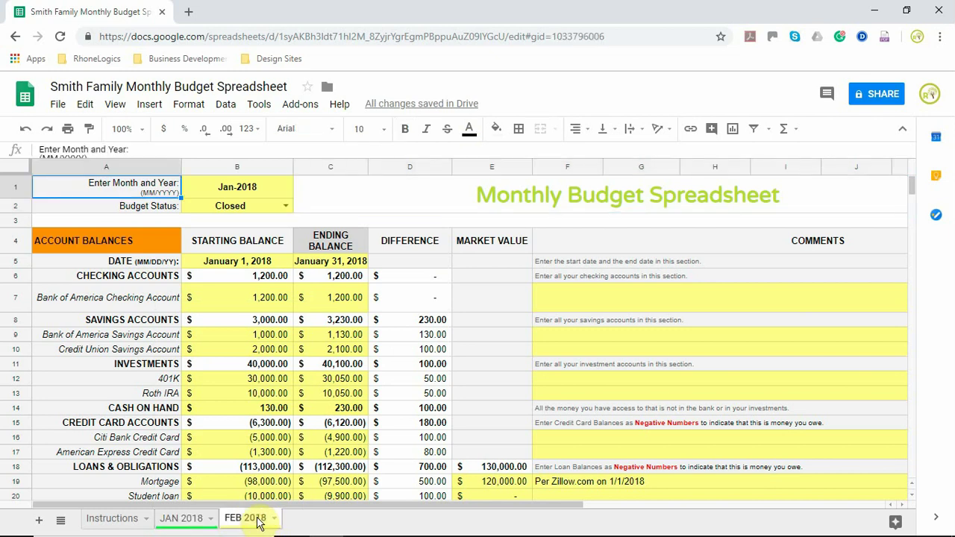
left_click(260, 192)
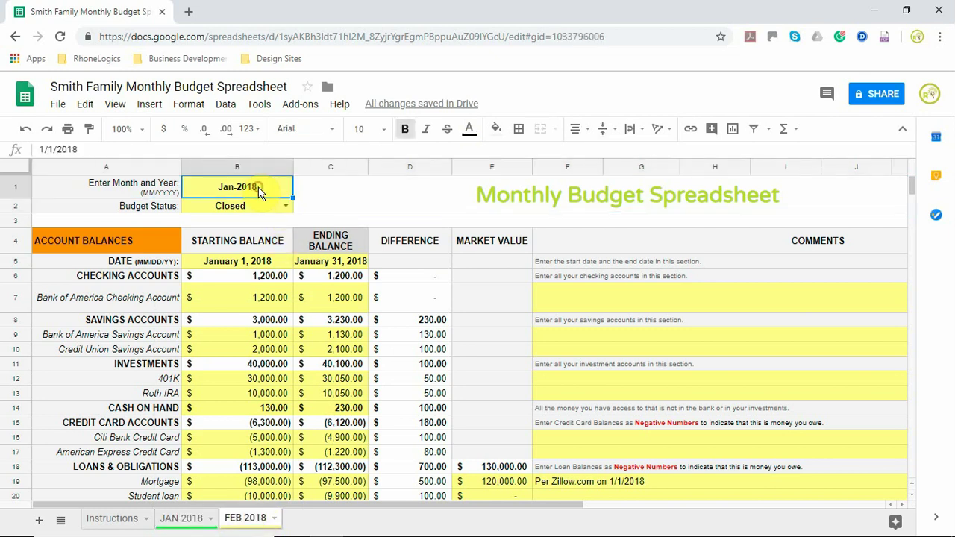
type("2")
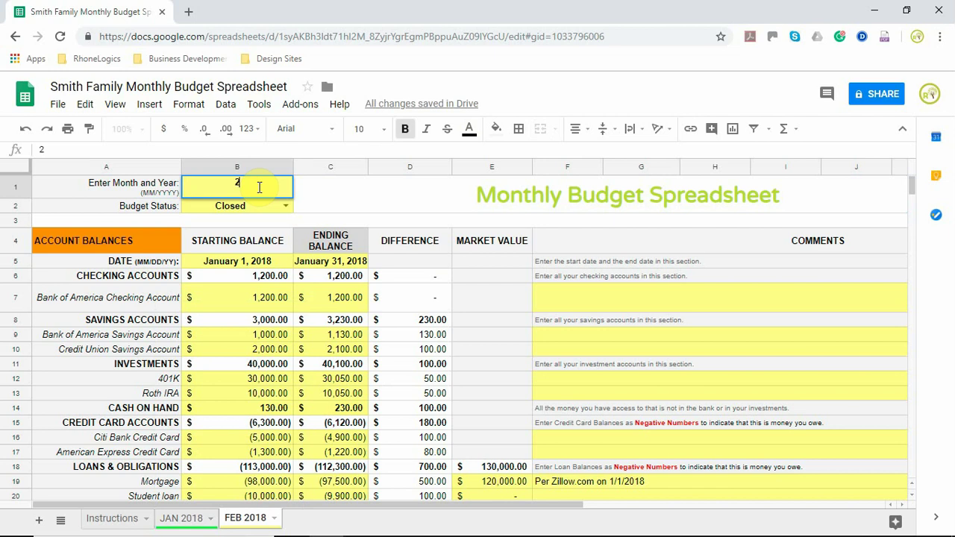
type("/2018")
key("Return")
left_click(267, 206)
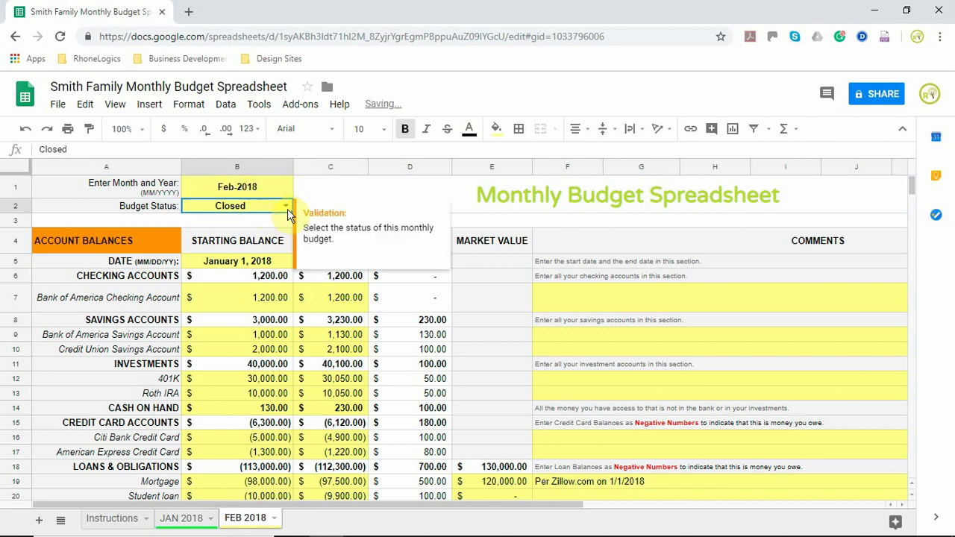
left_click(286, 207)
left_click(244, 279)
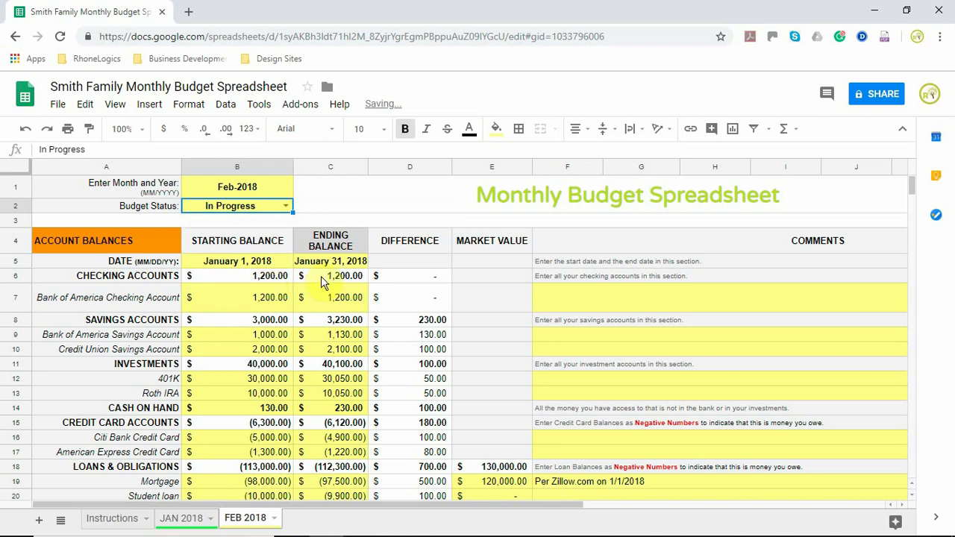
Step: Set the starting balance date in B5 to 2/1/18 and clear the ending balance date in C5
left_click(240, 261)
type("2/1/")
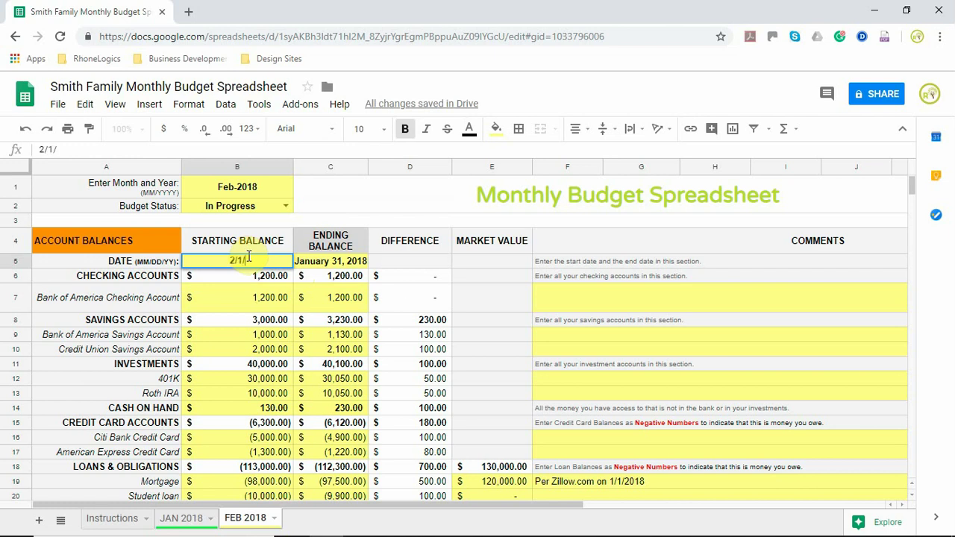
type("18")
left_click(331, 265)
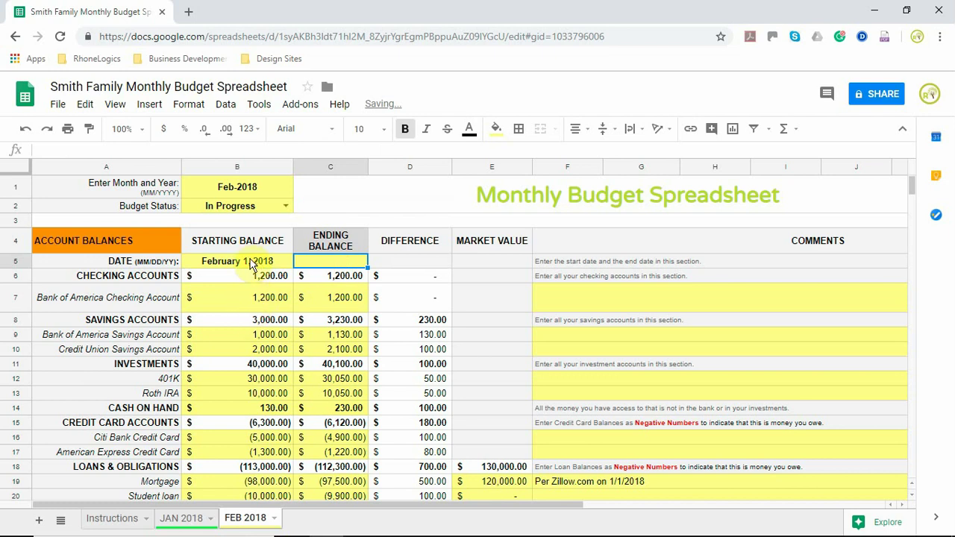
Step: Copy the ending balances of the checking, savings, investment and cash-on-hand rows into the starting balance column
left_click(337, 301)
key("ctrl+c")
left_click(247, 303)
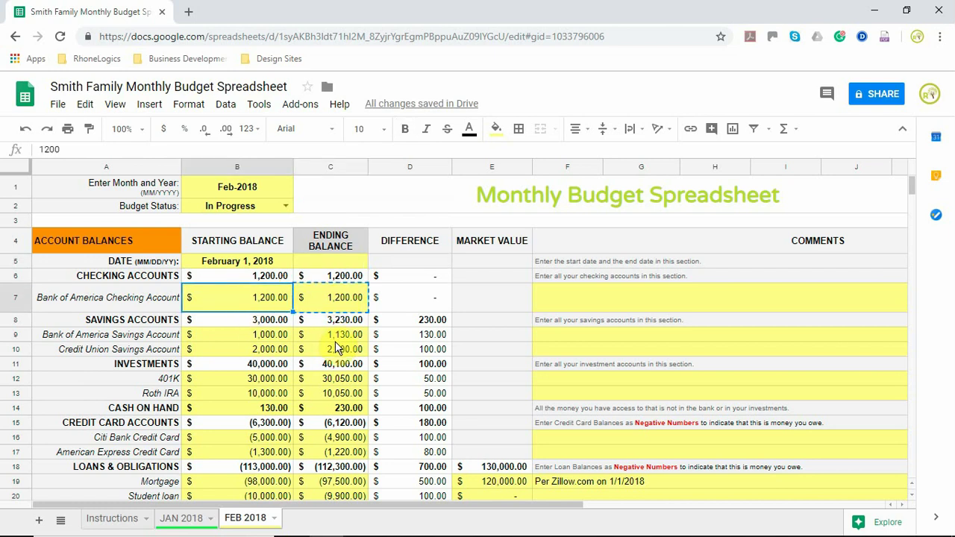
left_click_drag(335, 337, 333, 451)
key("ctrl+c")
left_click(246, 337)
key("ctrl+v")
key("ctrl+c")
left_click(247, 379)
key("ctrl+v")
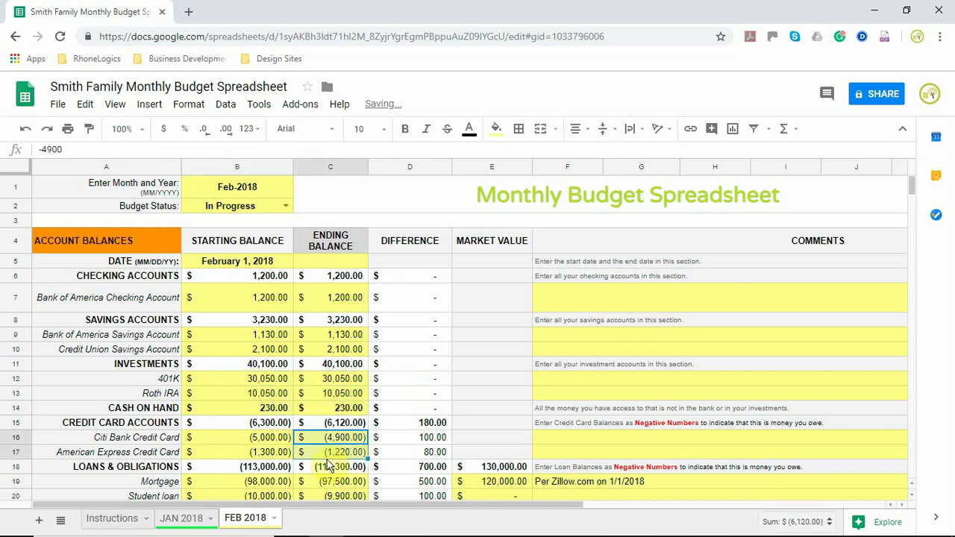
Step: Copy the ending balances of the two credit cards and of the mortgage, student loan and car loan into the starting balance column
key("ctrl+c")
left_click(254, 438)
key("ctrl+v")
scroll(343, 405, "down", 3)
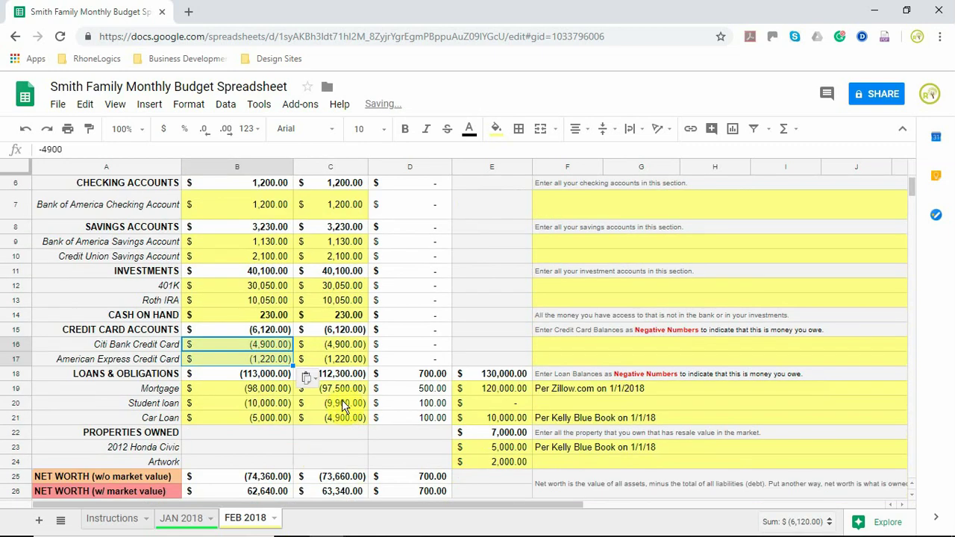
left_click_drag(339, 389, 340, 418)
key("ctrl+c")
left_click(248, 388)
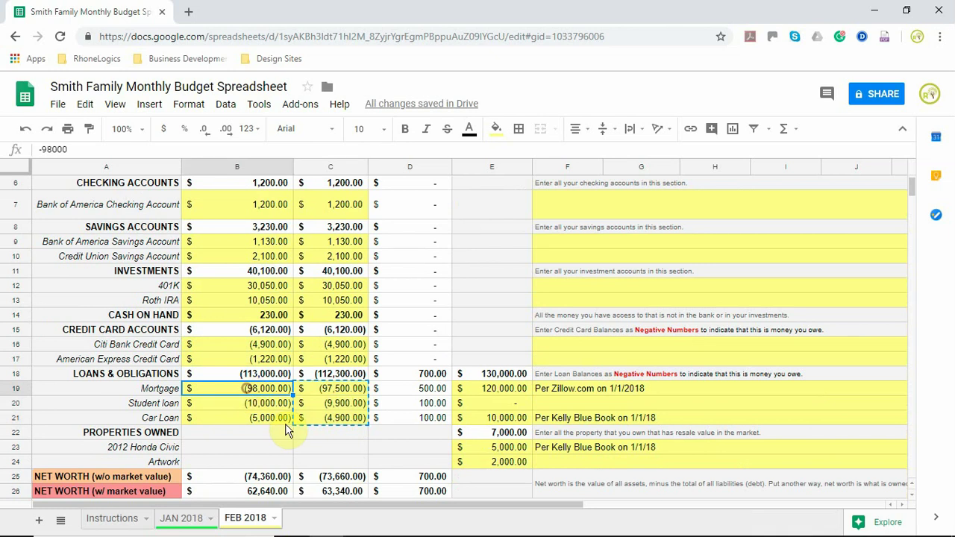
key("ctrl+v")
Step: Clear the ending balances of all accounts, from the checking account in row 7 through the car loan in row 21
scroll(324, 432, "up", 3)
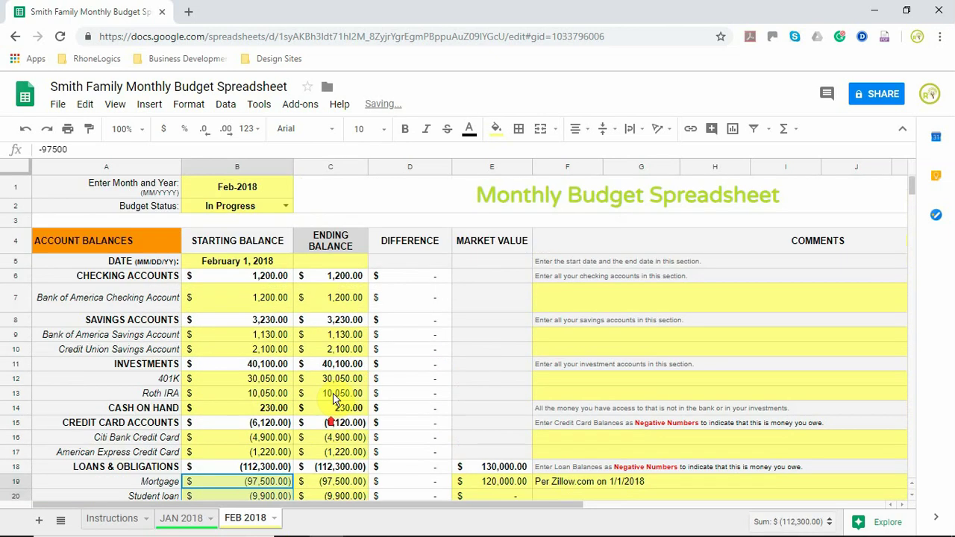
left_click(341, 302)
key("Delete")
left_click_drag(330, 351, 331, 336)
key("Delete")
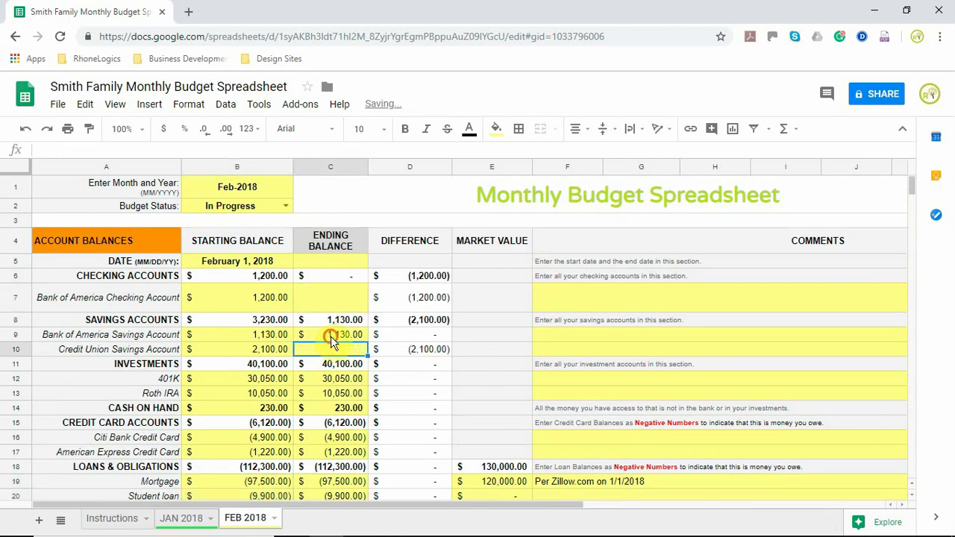
left_click_drag(330, 382, 340, 473)
key("Delete")
key("Delete")
scroll(345, 467, "down", 1)
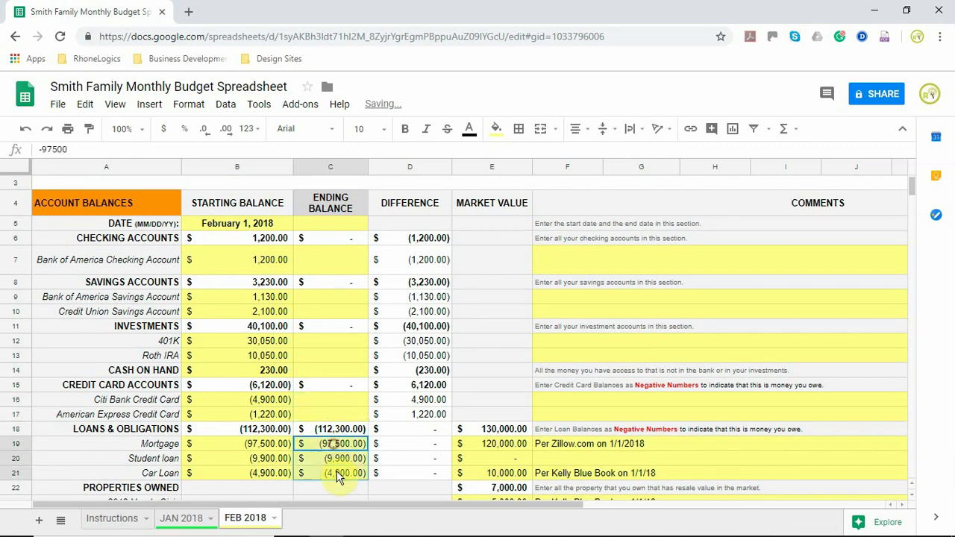
key("Delete")
Step: Review the starting balances, the market values and the valuation comments in the account balances section
scroll(356, 403, "down", 2)
scroll(356, 402, "up", 3)
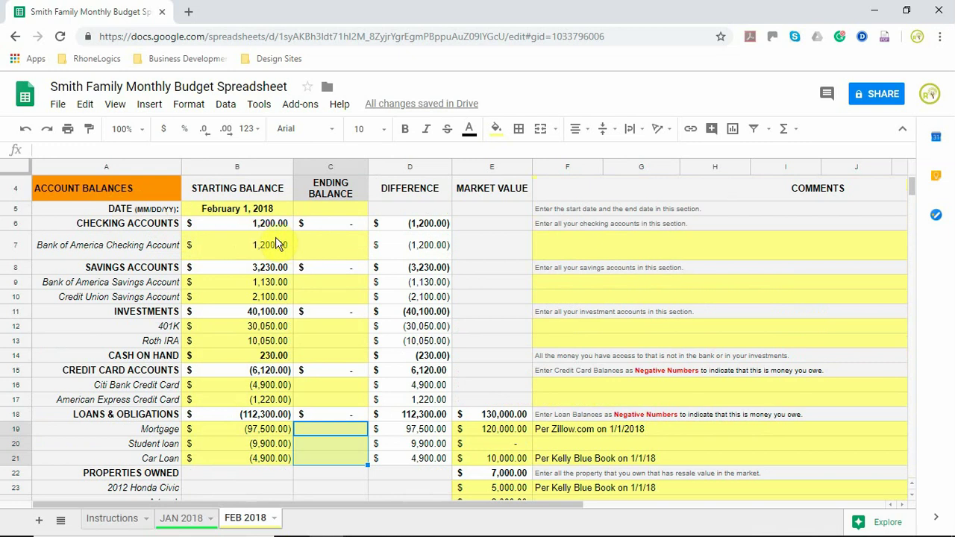
scroll(304, 366, "up", 1)
scroll(328, 373, "down", 3)
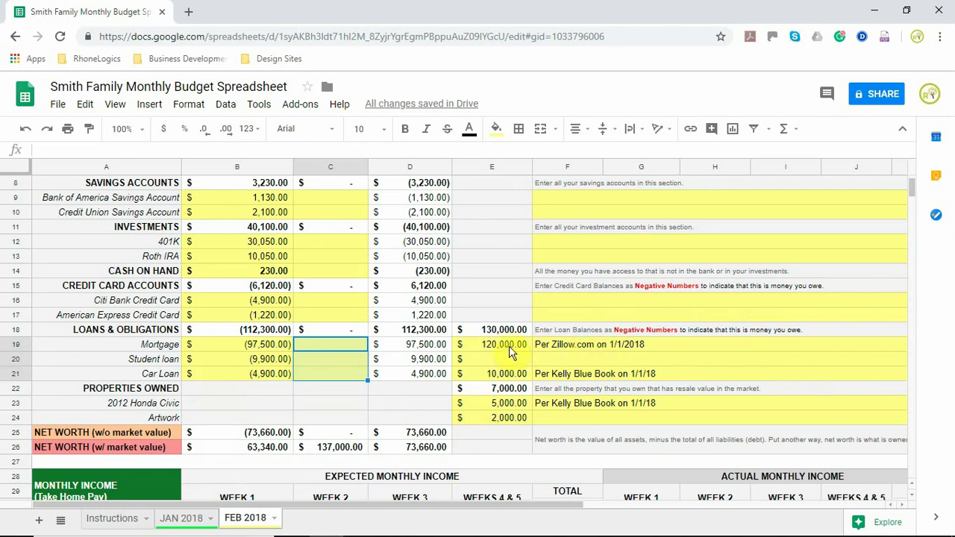
scroll(504, 358, "up", 1)
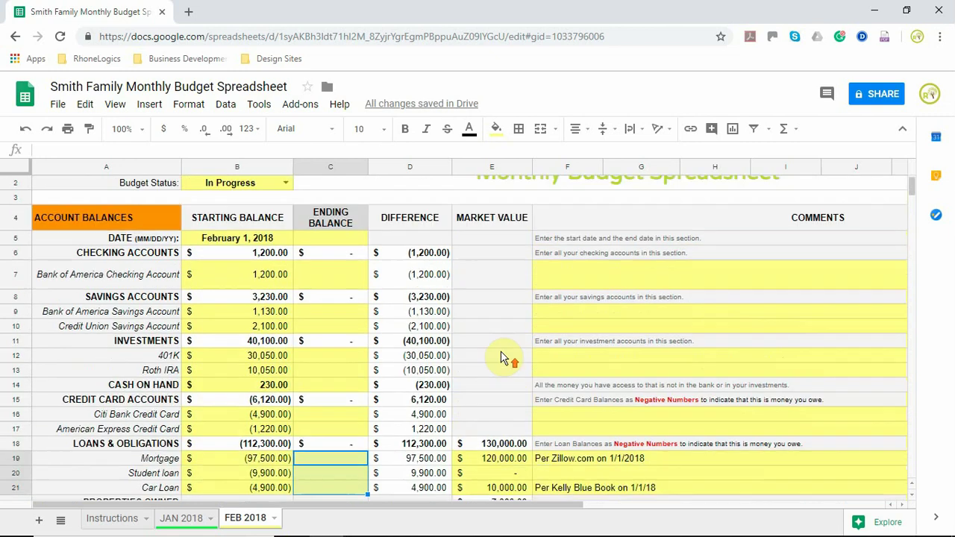
scroll(512, 388, "down", 1)
scroll(512, 433, "down", 2)
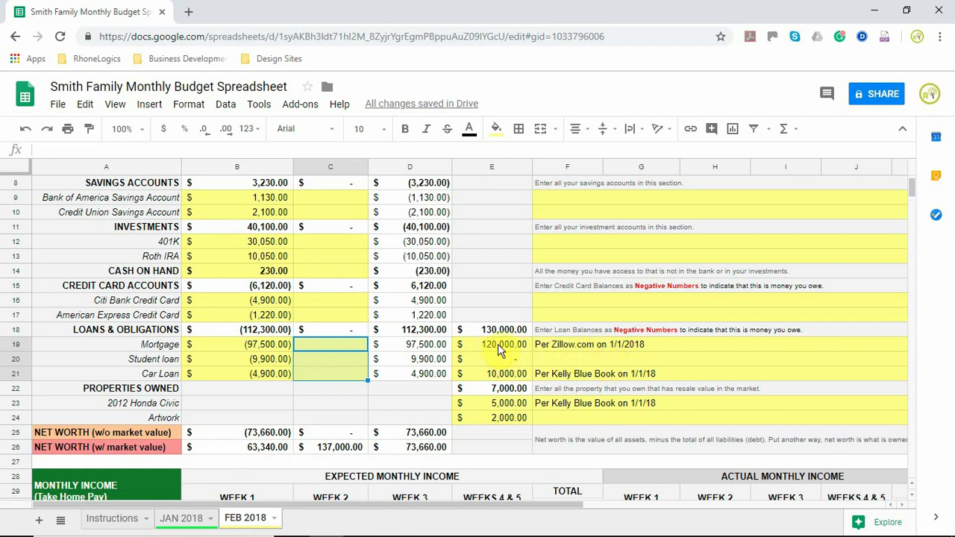
left_click(545, 348)
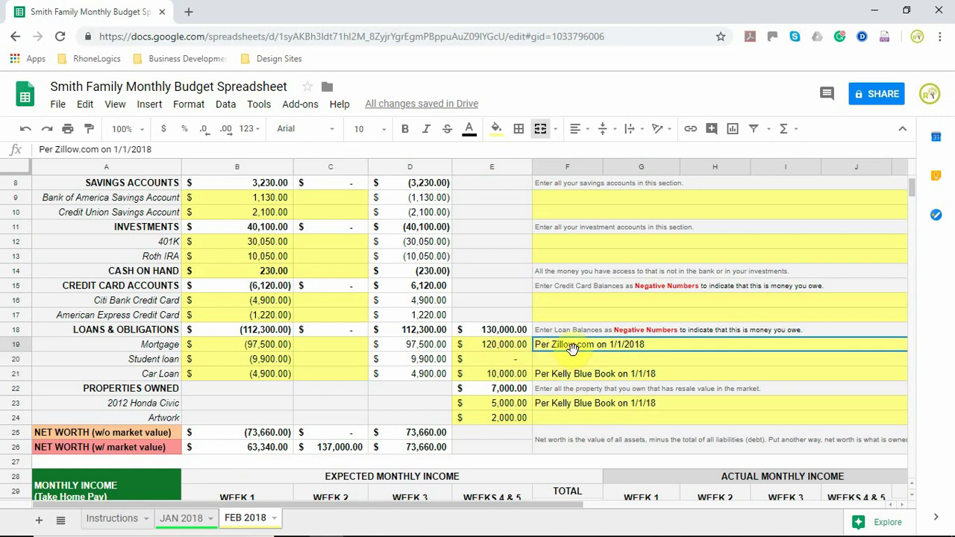
Step: Clear the actual monthly income for all weeks and all three income sources in G31:J33
scroll(515, 418, "down", 2)
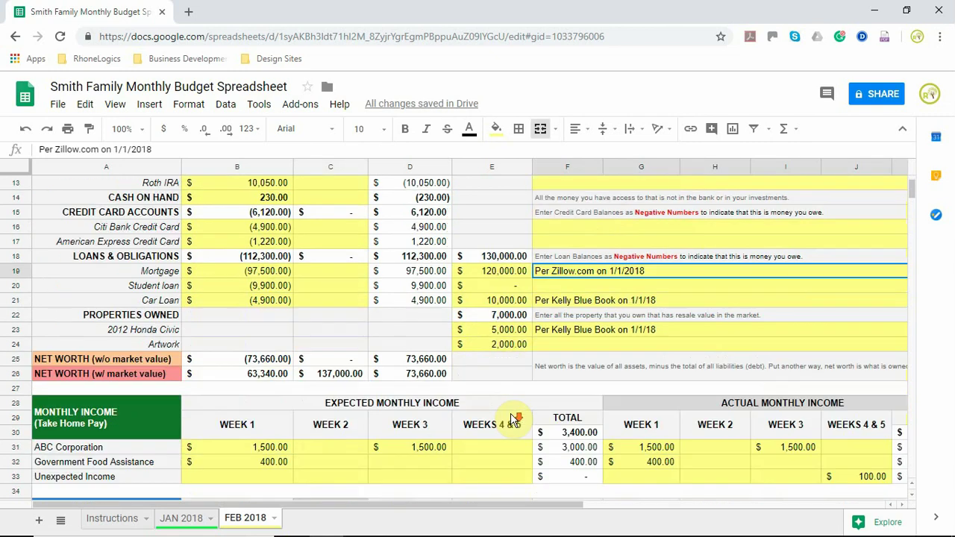
scroll(514, 418, "down", 2)
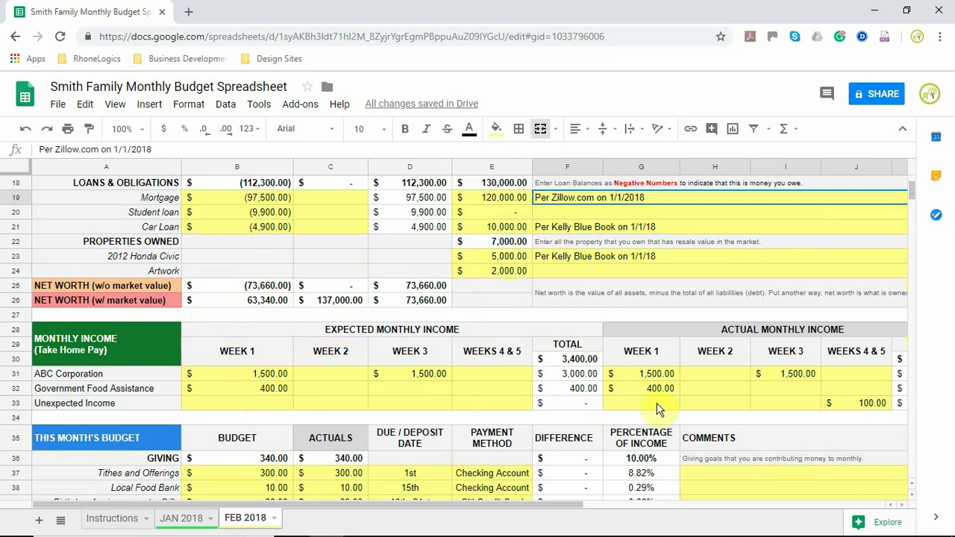
left_click_drag(641, 372, 874, 399)
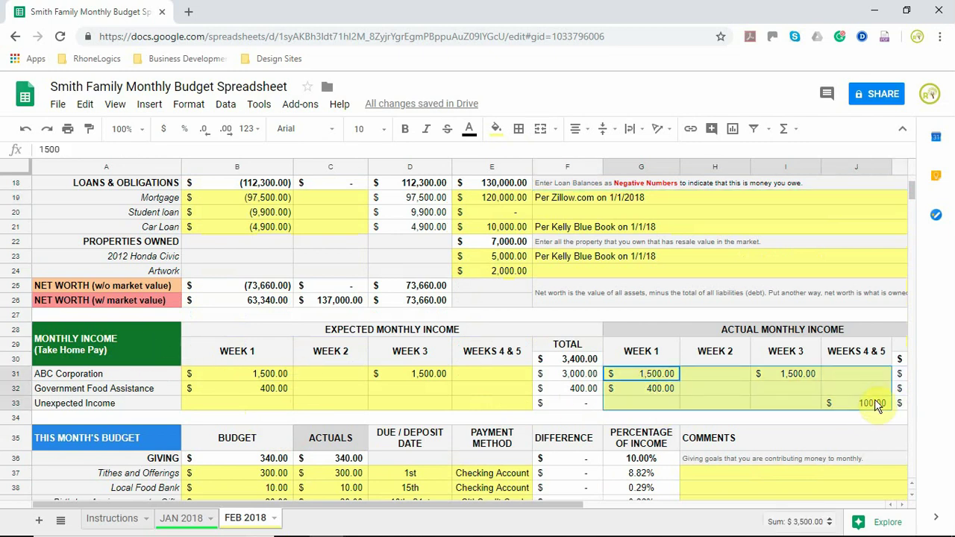
key("Delete")
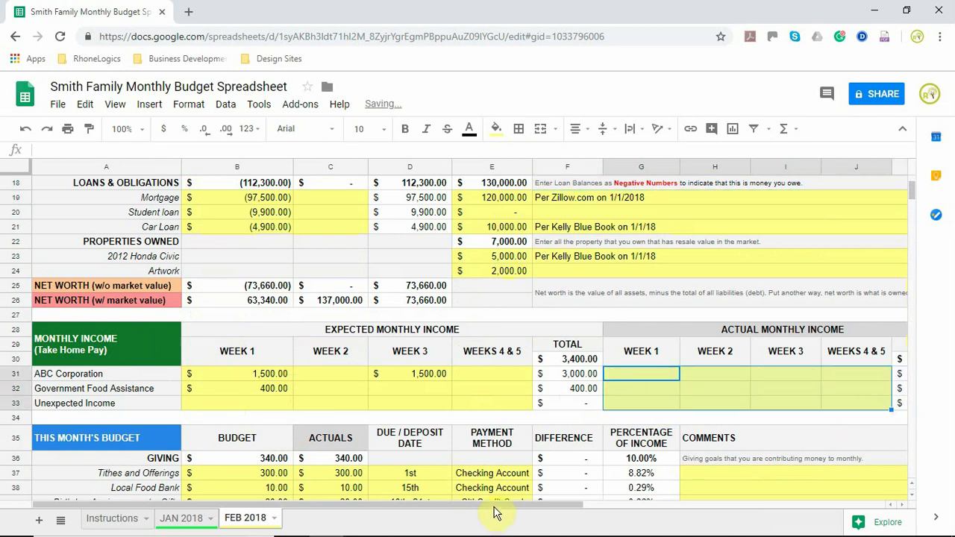
Step: Review the expected income and compare the budget and actuals columns of this month's budget down to the essential expenses
left_click_drag(490, 506, 373, 512)
left_click(896, 401)
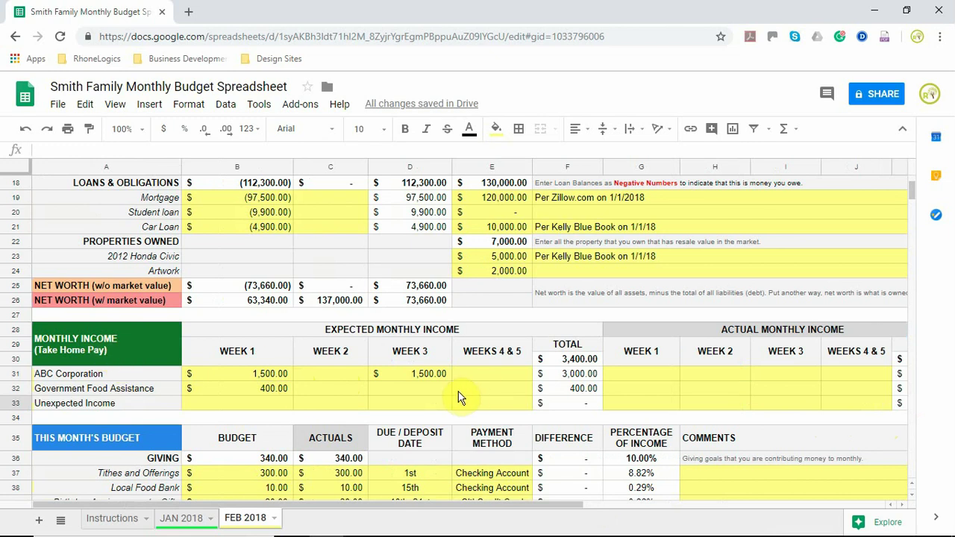
left_click(399, 403)
scroll(462, 373, "down", 5)
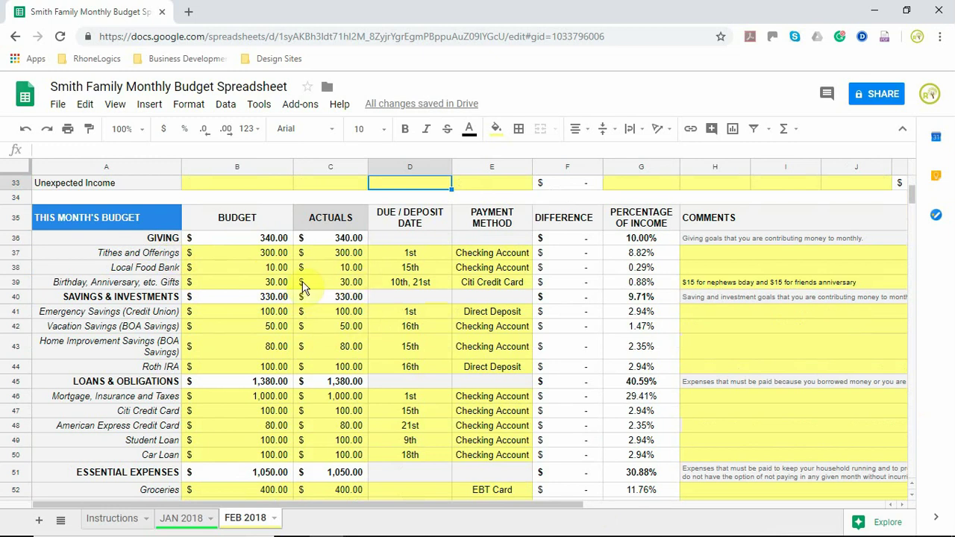
scroll(354, 410, "down", 3)
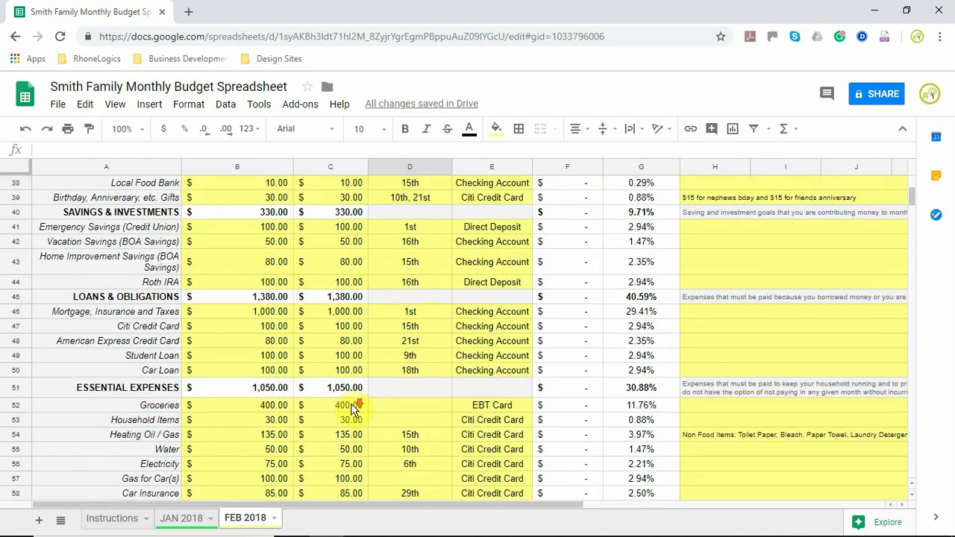
scroll(284, 319, "up", 2)
scroll(277, 271, "up", 2)
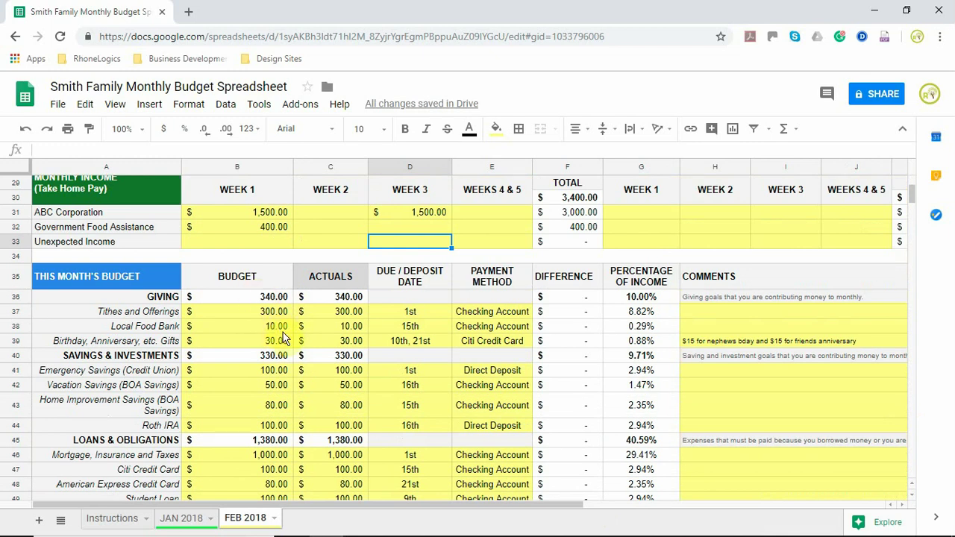
left_click_drag(347, 312, 349, 343)
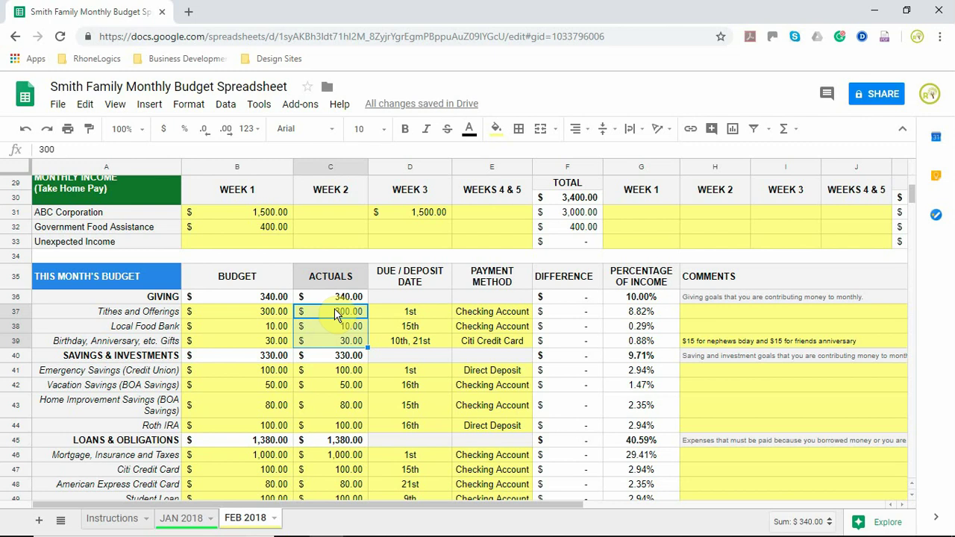
scroll(345, 382, "down", 3)
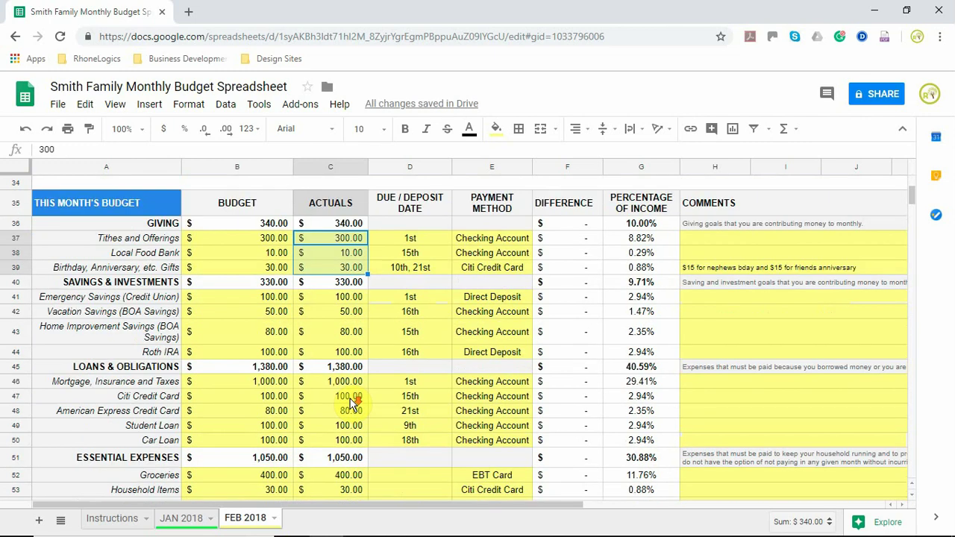
scroll(352, 382, "down", 1)
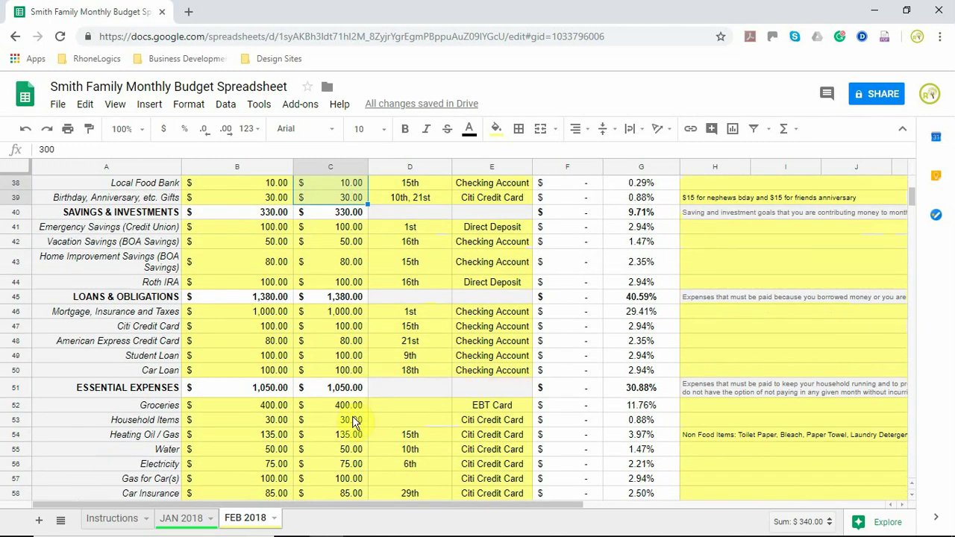
left_click(277, 408)
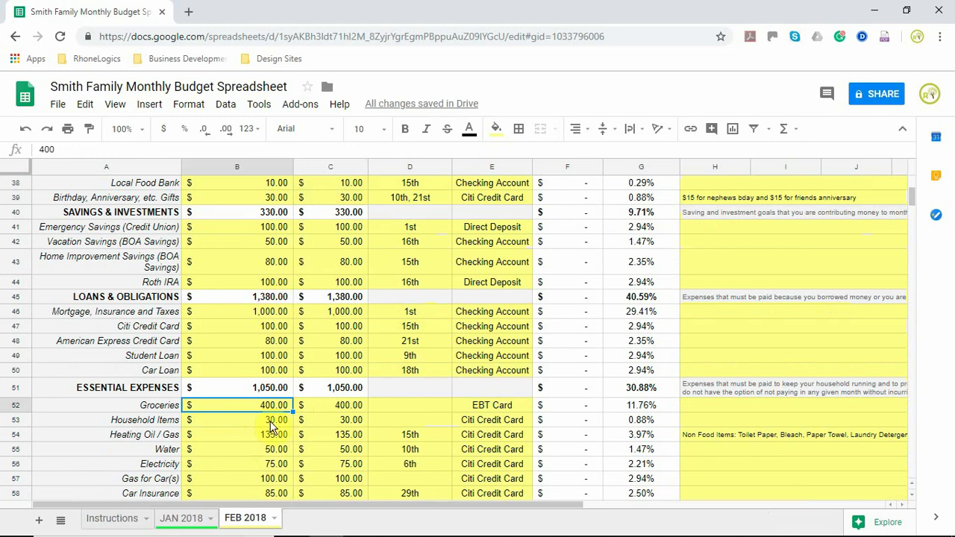
Step: Clear the actuals for giving, savings and investments, loans and obligations, and the essential expenses from Groceries through Heating Oil / Gas
scroll(287, 452, "up", 3)
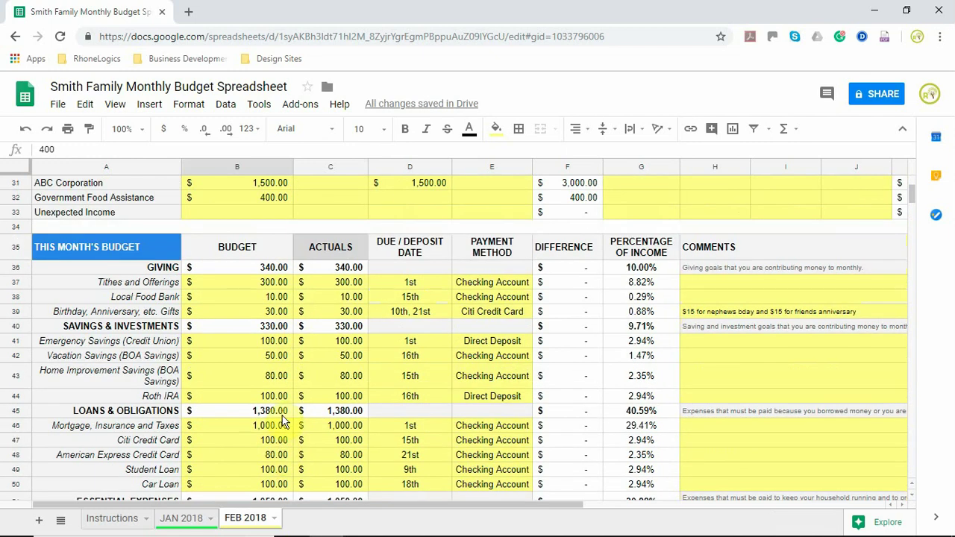
left_click_drag(341, 283, 349, 496)
key("Delete")
key("Delete")
scroll(340, 492, "down", 2)
key("Delete")
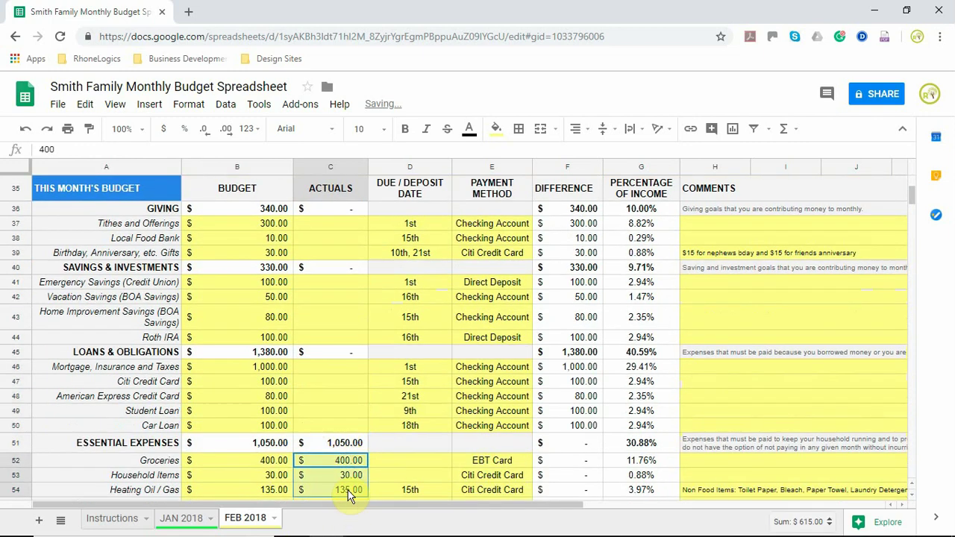
key("Delete")
Step: Clear the remaining actuals for essential expenses from Water through Cell Phone, and for all discretionary and unexpected expenses
scroll(349, 492, "down", 3)
left_click_drag(343, 392, 344, 494)
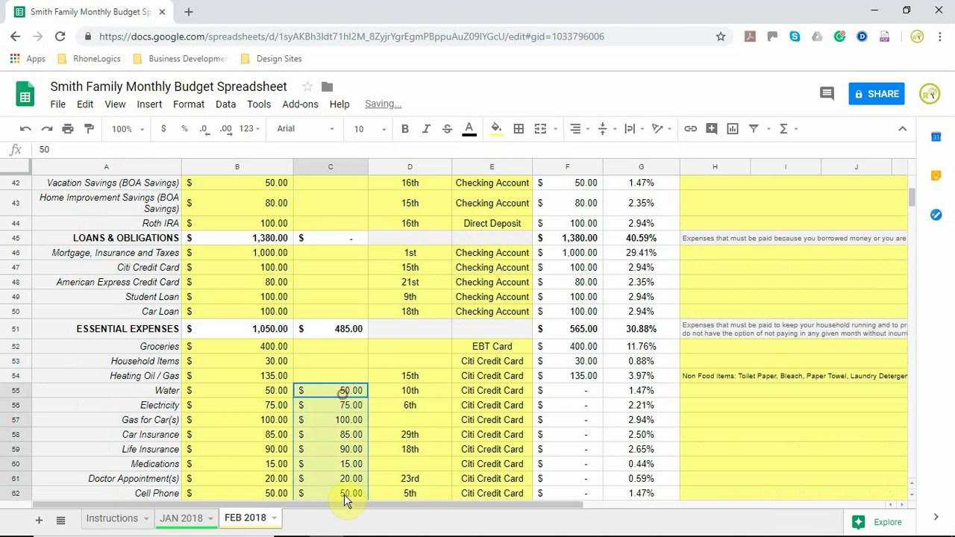
key("Delete")
scroll(354, 462, "down", 4)
left_click_drag(347, 361, 340, 487)
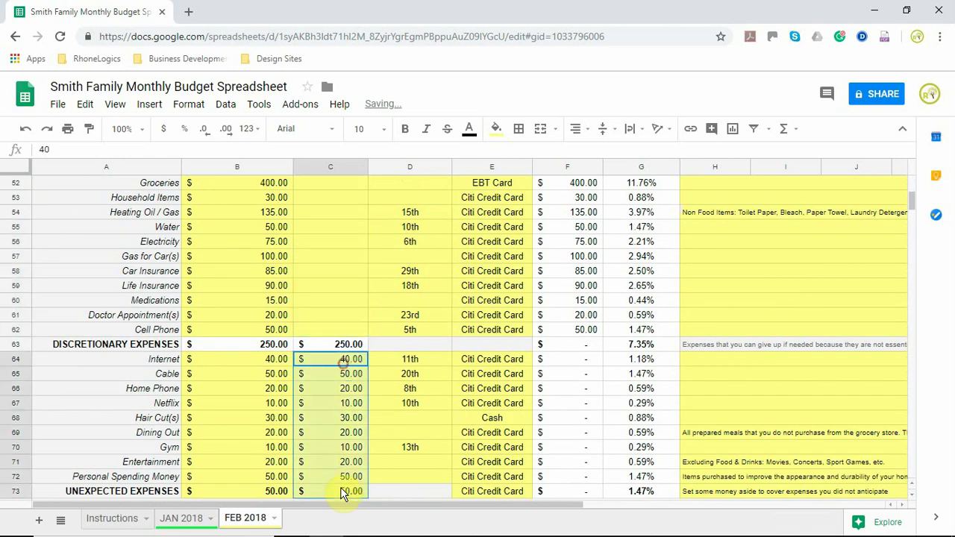
key("Delete")
Step: Look over the FEB 2018 sheet, from the account balances through the budget categories to the income and budget comparison
scroll(378, 431, "down", 6)
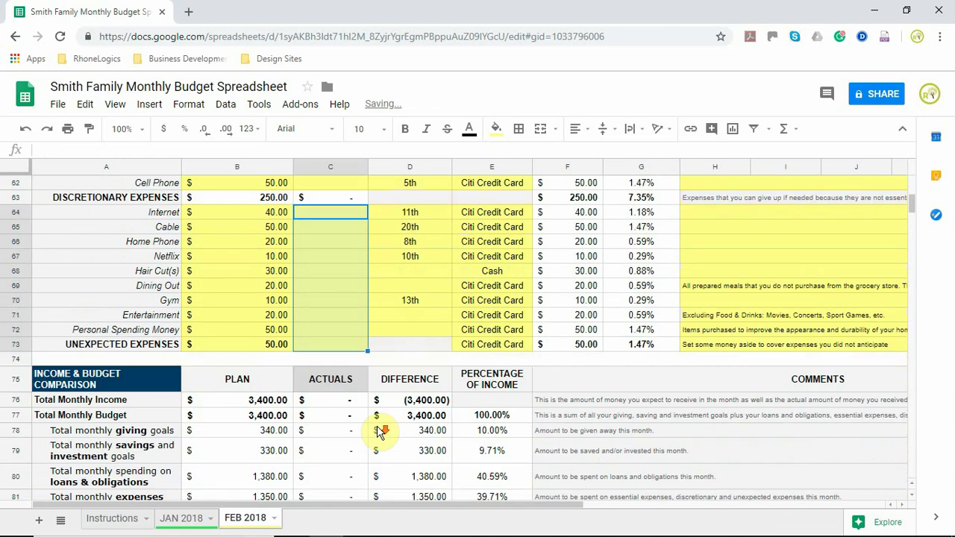
scroll(378, 432, "down", 2)
scroll(377, 431, "up", 13)
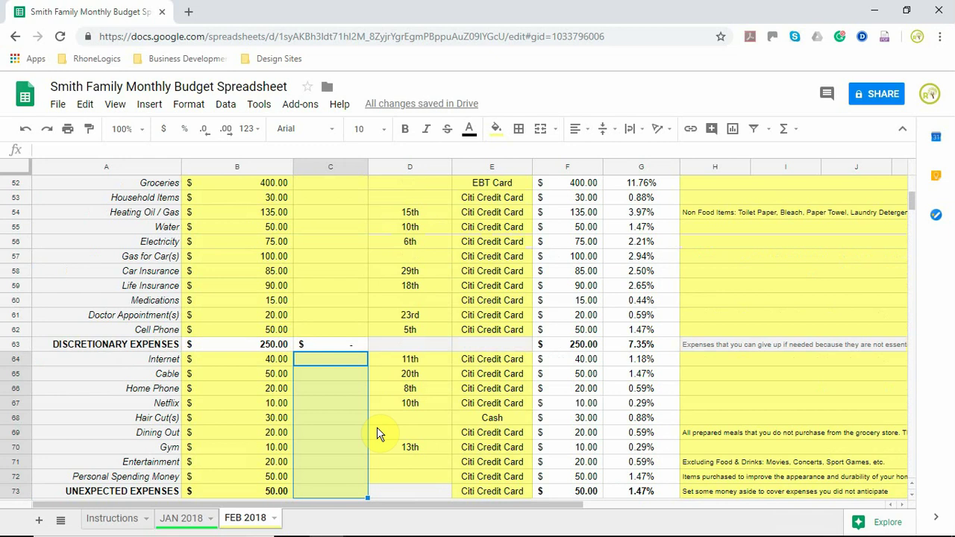
scroll(377, 431, "up", 6)
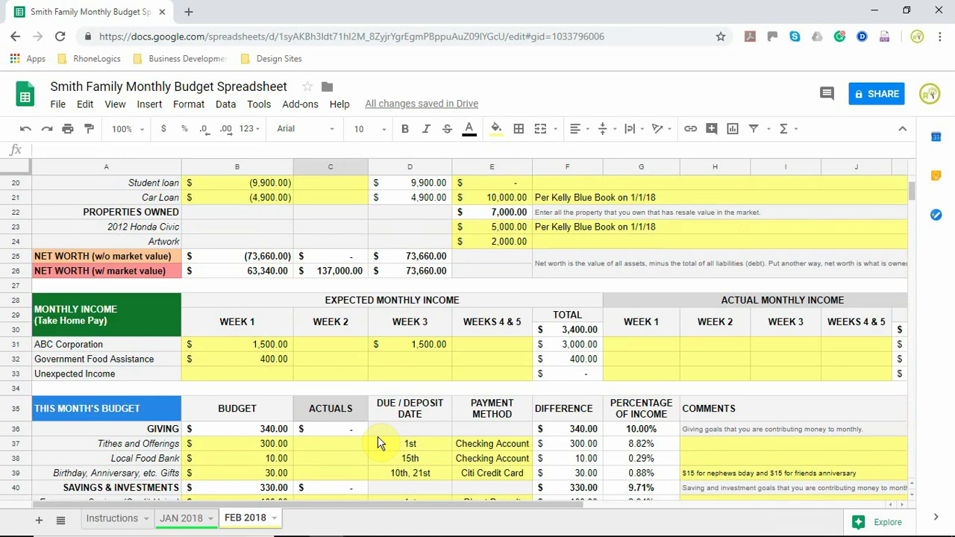
scroll(378, 442, "up", 7)
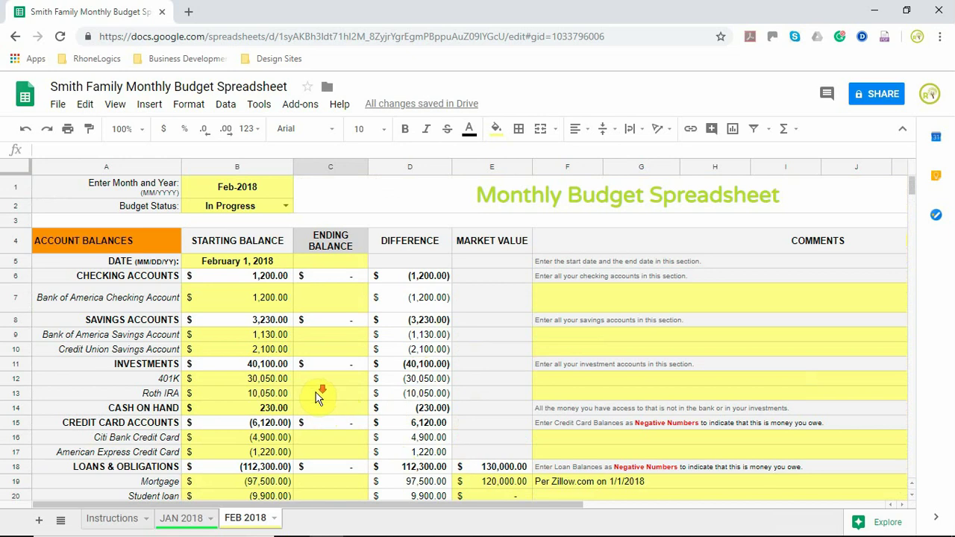
scroll(319, 397, "down", 11)
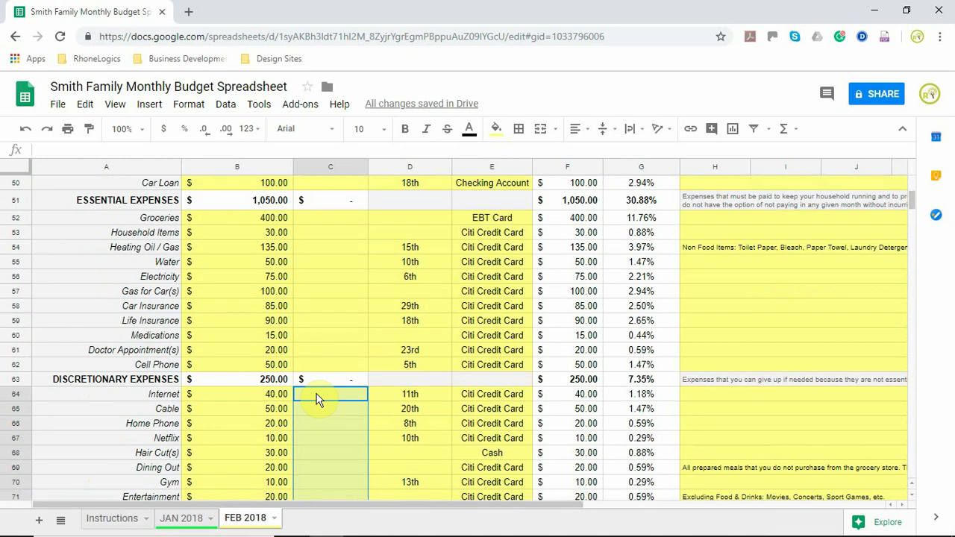
scroll(318, 399, "down", 3)
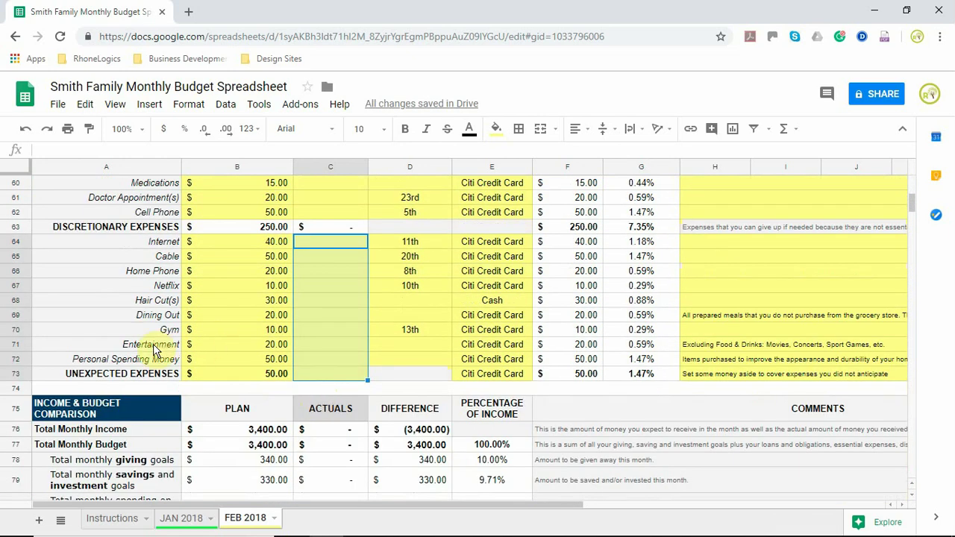
scroll(165, 348, "up", 4)
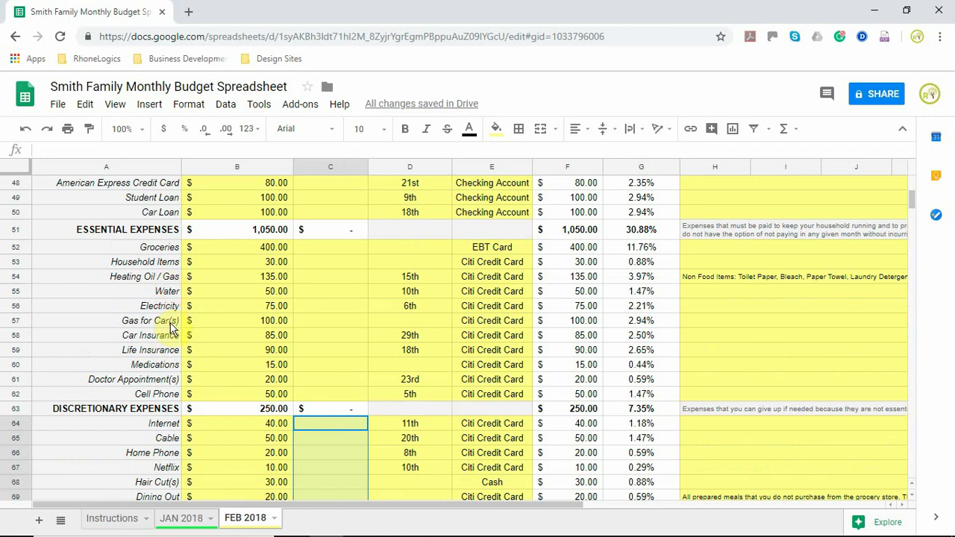
Step: Review the February budget categories, and check the planned total monthly income, total monthly budget and their difference in the income and budget comparison
scroll(171, 327, "up", 5)
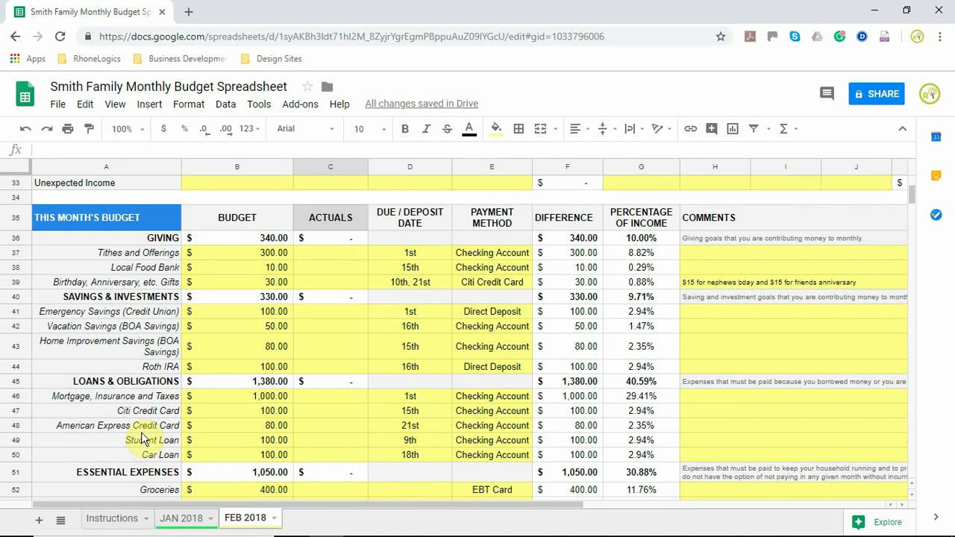
scroll(141, 432, "down", 5)
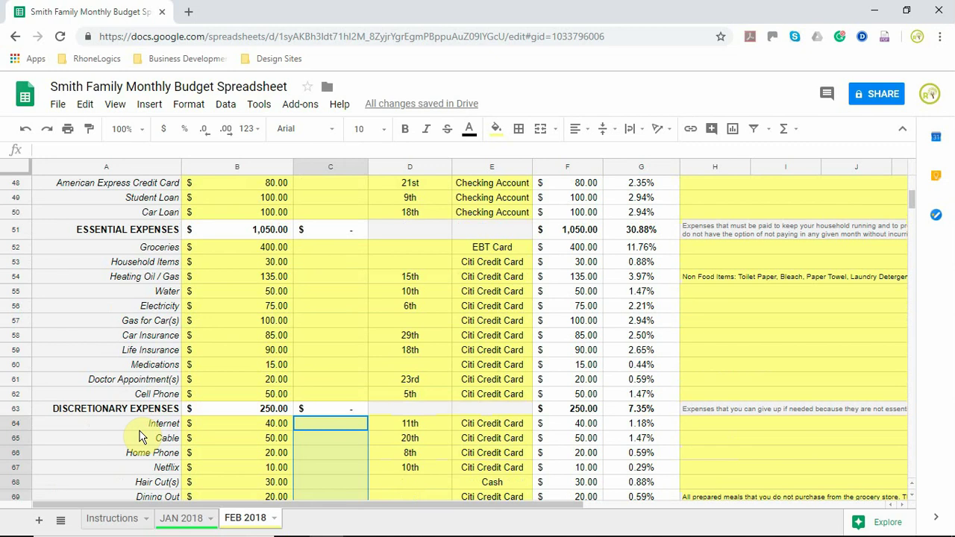
scroll(316, 324, "down", 6)
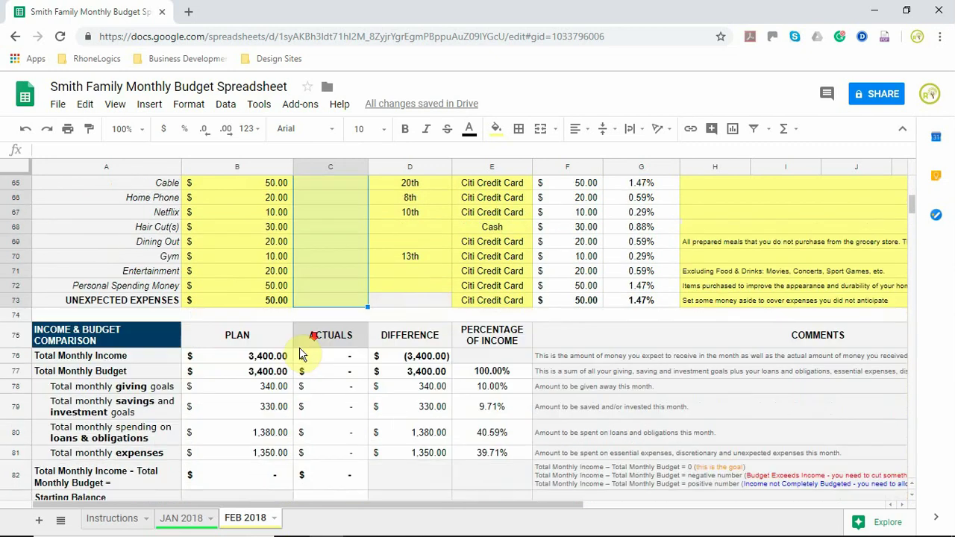
left_click(262, 377)
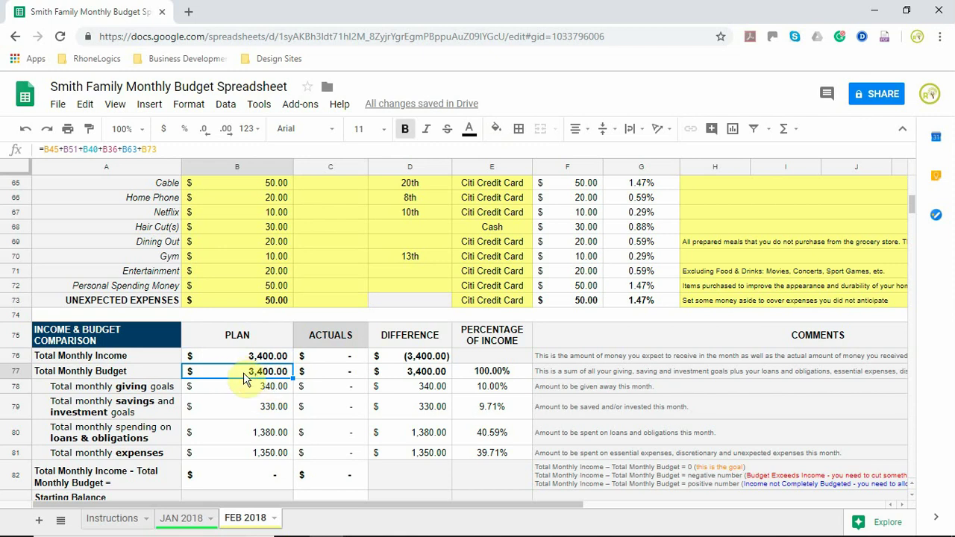
left_click(248, 358)
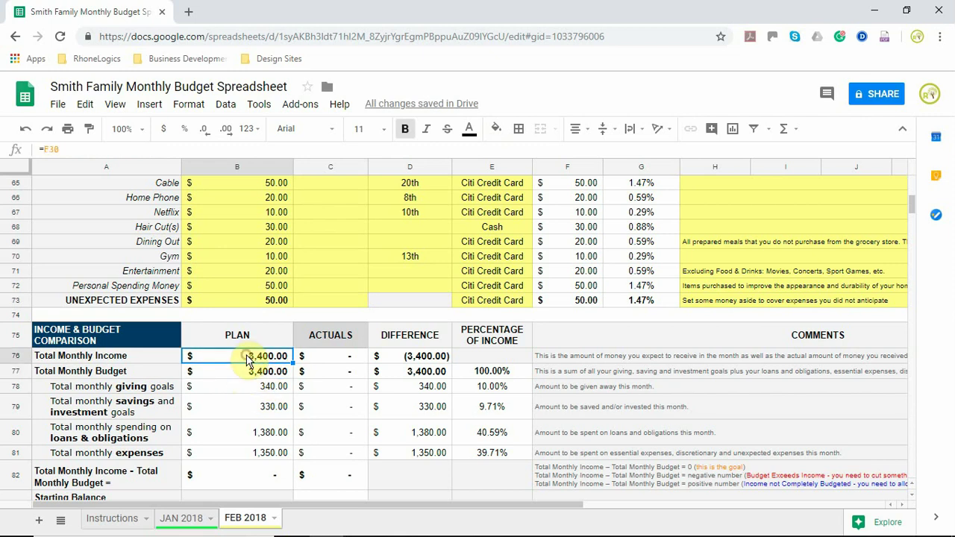
scroll(249, 358, "down", 3)
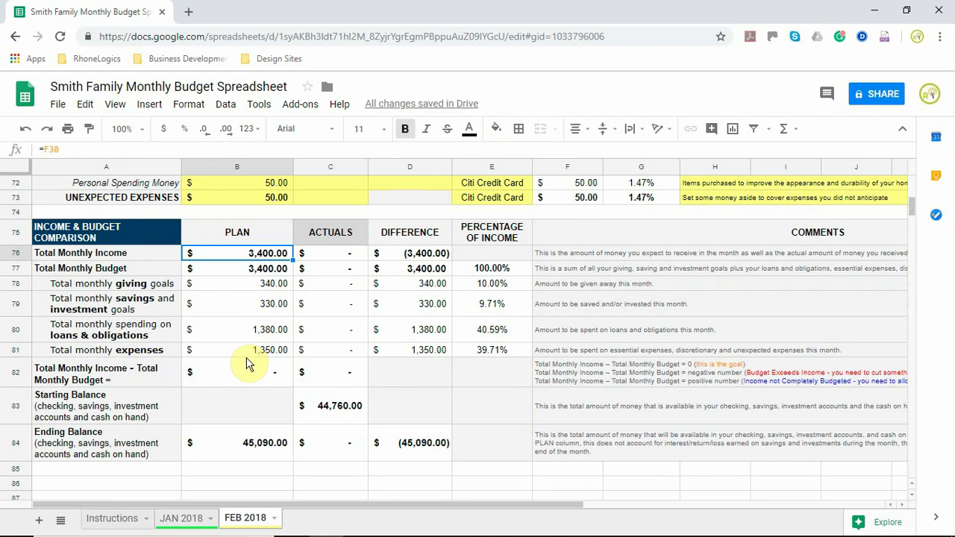
left_click(260, 376)
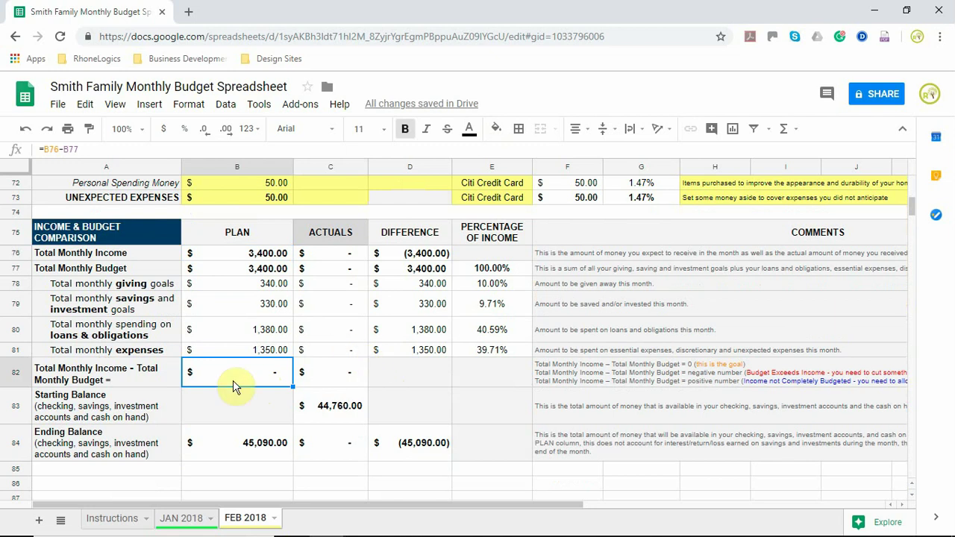
scroll(513, 366, "up", 20)
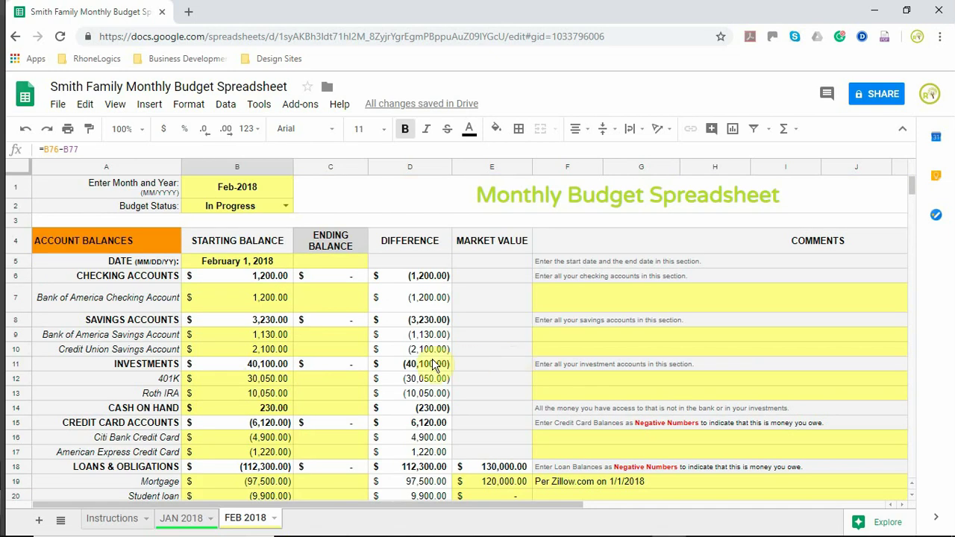